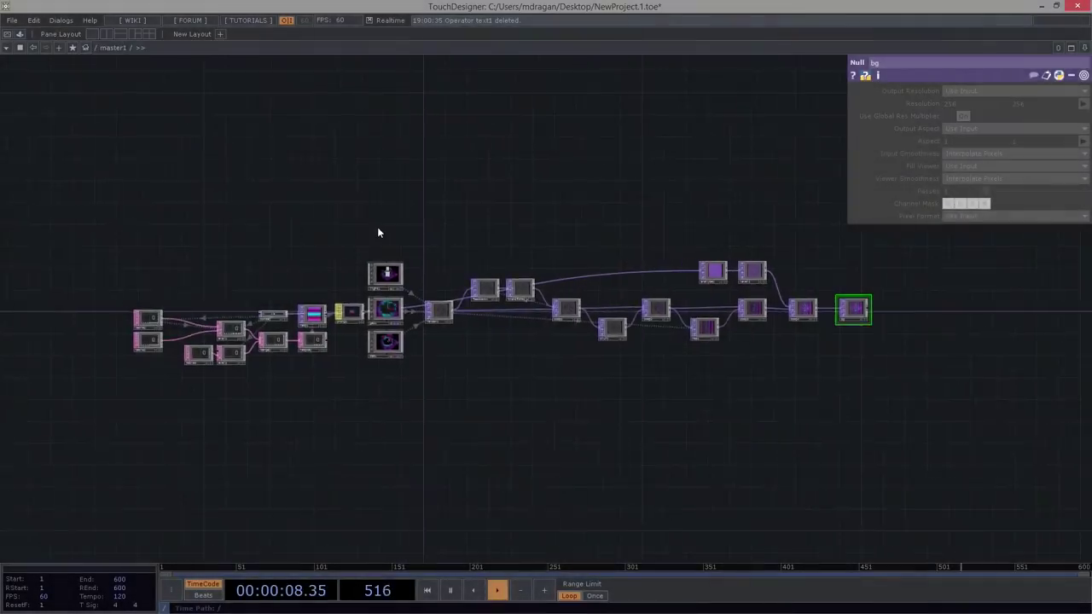
Add a Container COMP to the master1 network and place it above the light1 component.
scroll(384, 232, "up", 3)
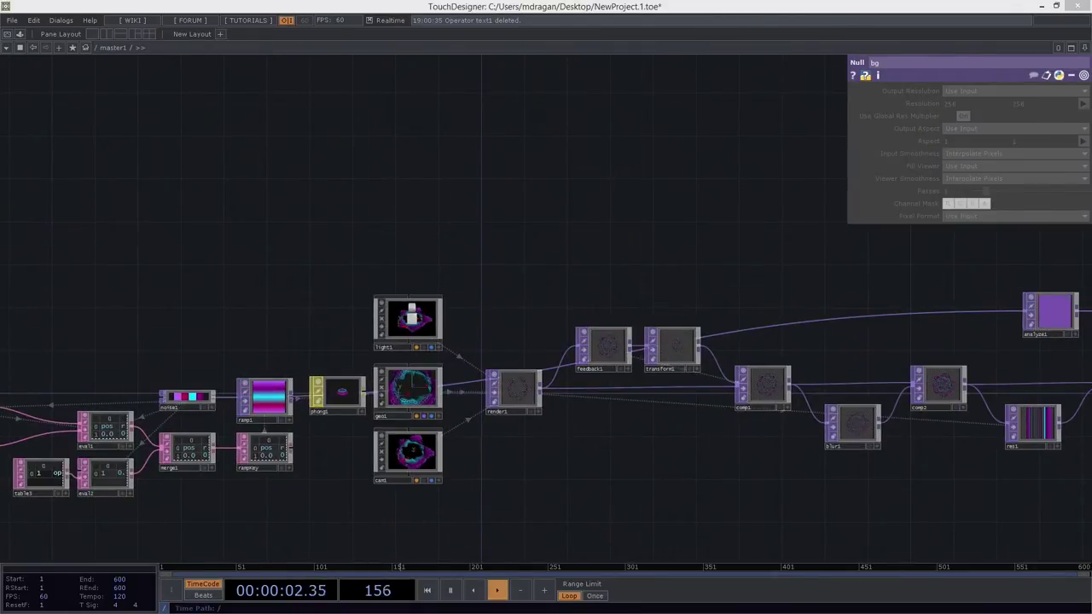
left_click_drag(410, 225, 528, 244)
scroll(546, 207, "up", 4)
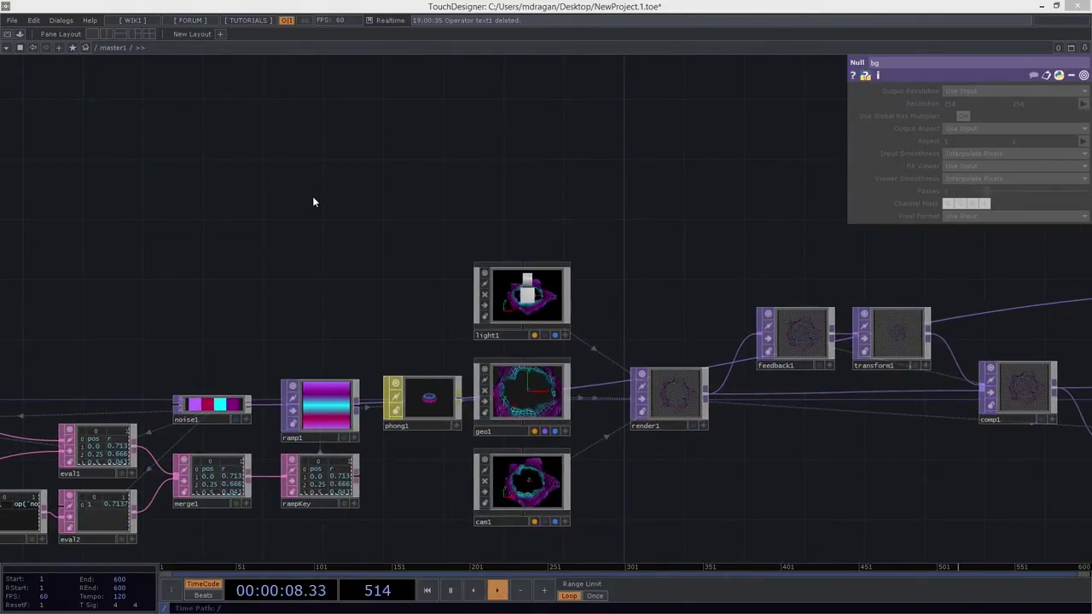
key("Tab")
type("c")
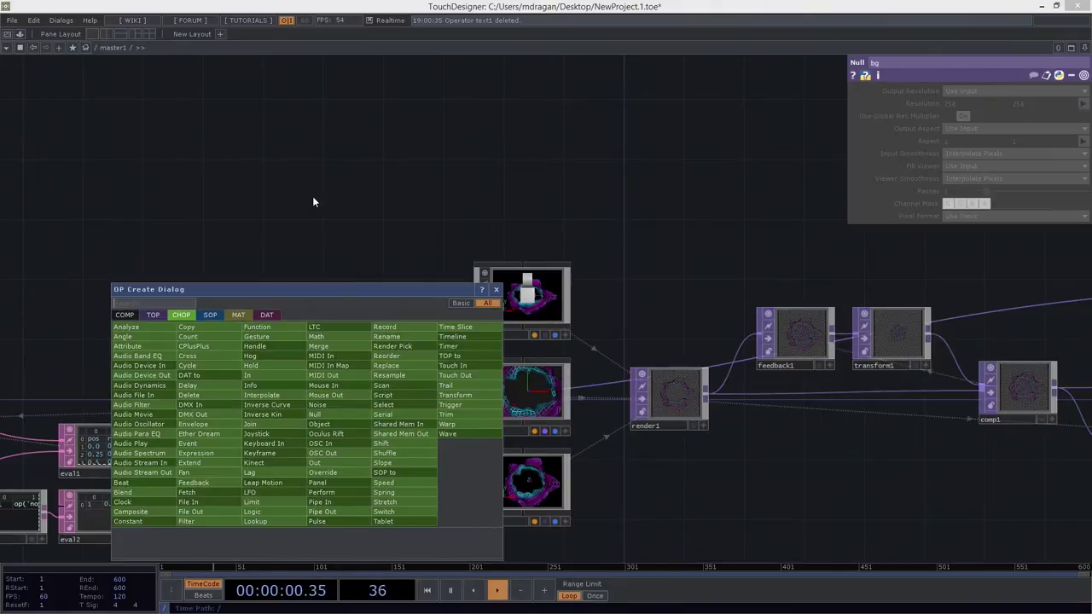
type("on")
key("Return")
left_click_drag(312, 196, 535, 192)
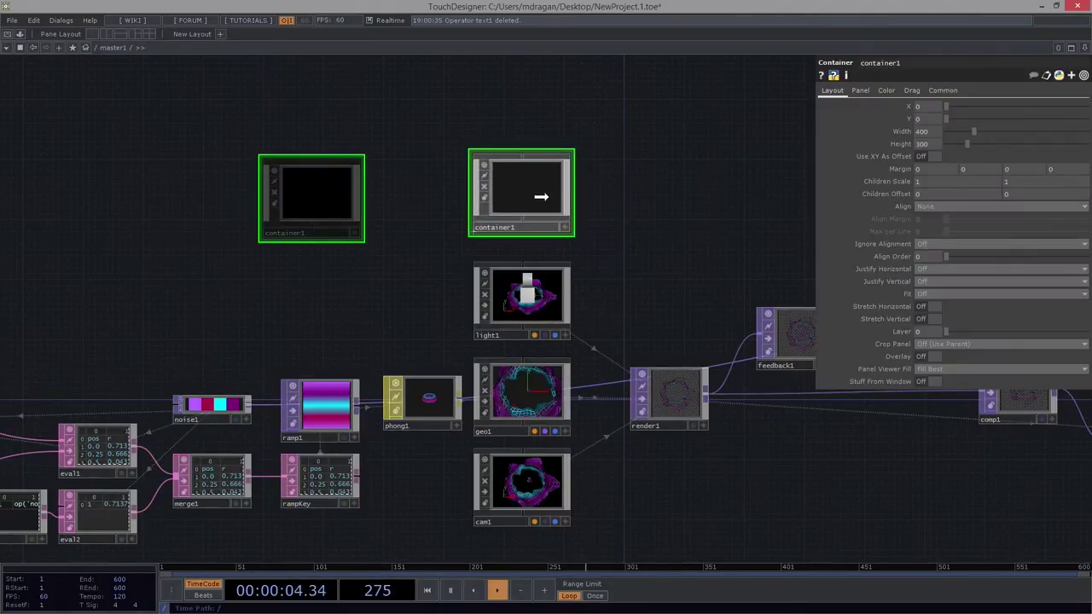
left_click(532, 195)
Go up to the root network, examine the master1 container's output, and return inside master1.
key("u")
key("p")
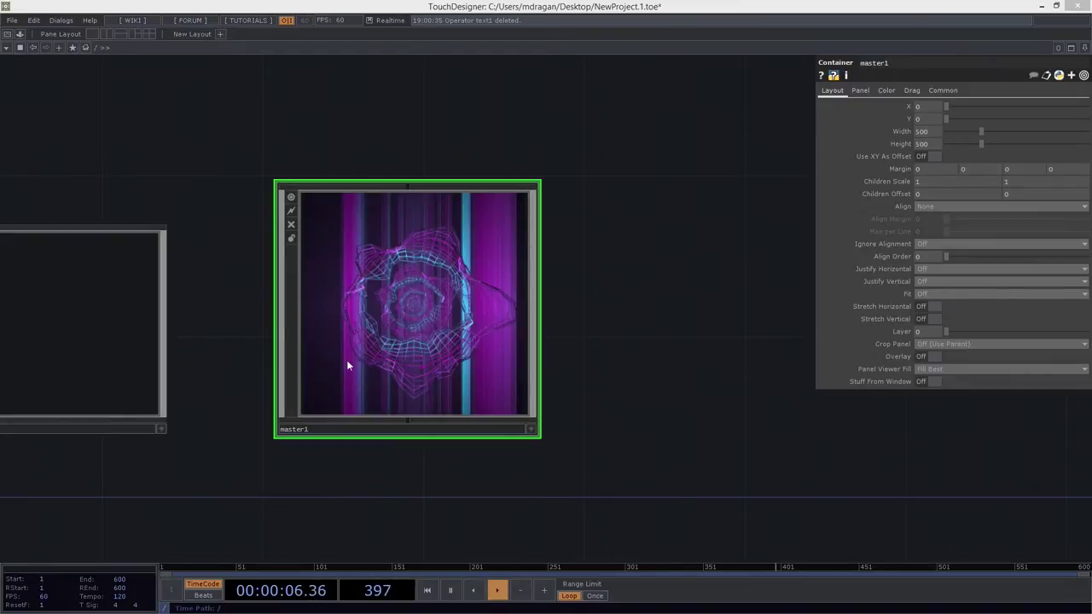
left_click_drag(730, 263, 807, 272)
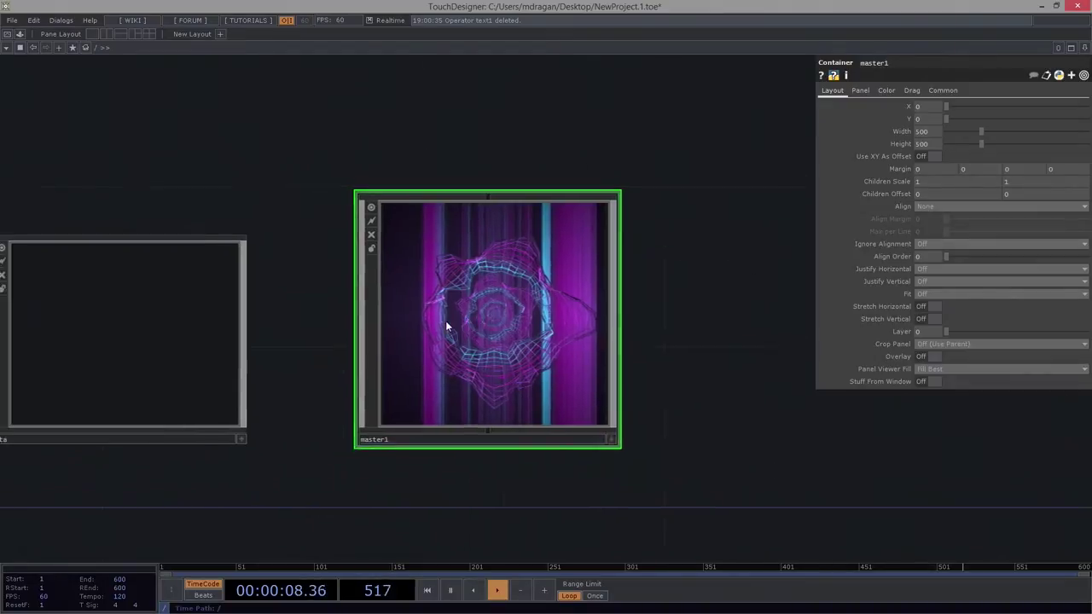
scroll(446, 321, "up", 5)
left_click_drag(349, 239, 534, 288)
scroll(535, 288, "up", 5)
mouse_move(634, 229)
right_mouse_down()
mouse_move(367, 341)
mouse_move(411, 303)
right_mouse_up()
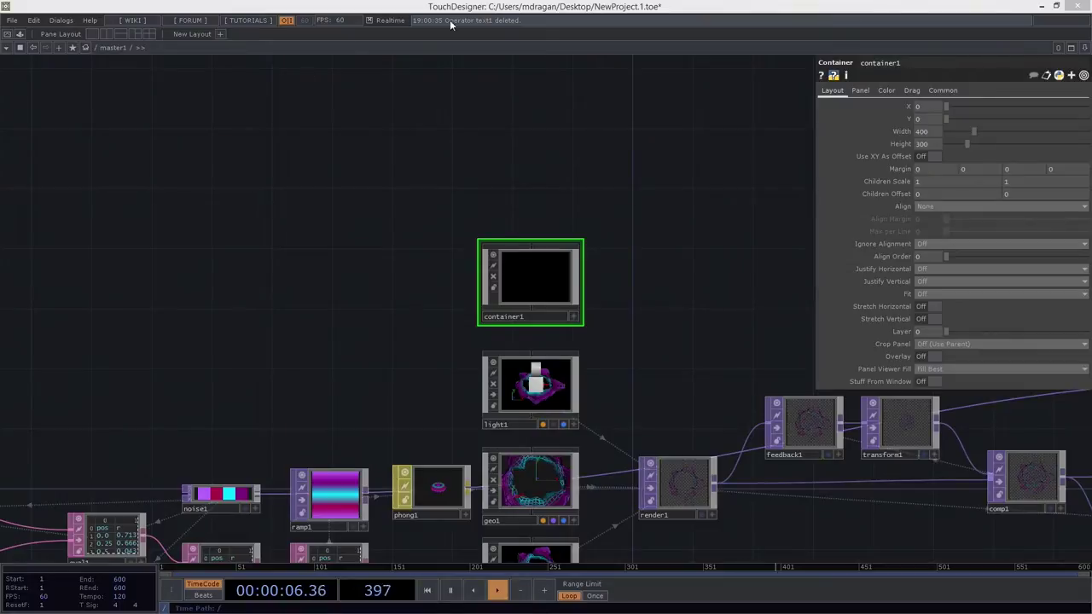
Set the width of container1 to 150, keeping its height at 300.
left_click(932, 131)
type("1500")
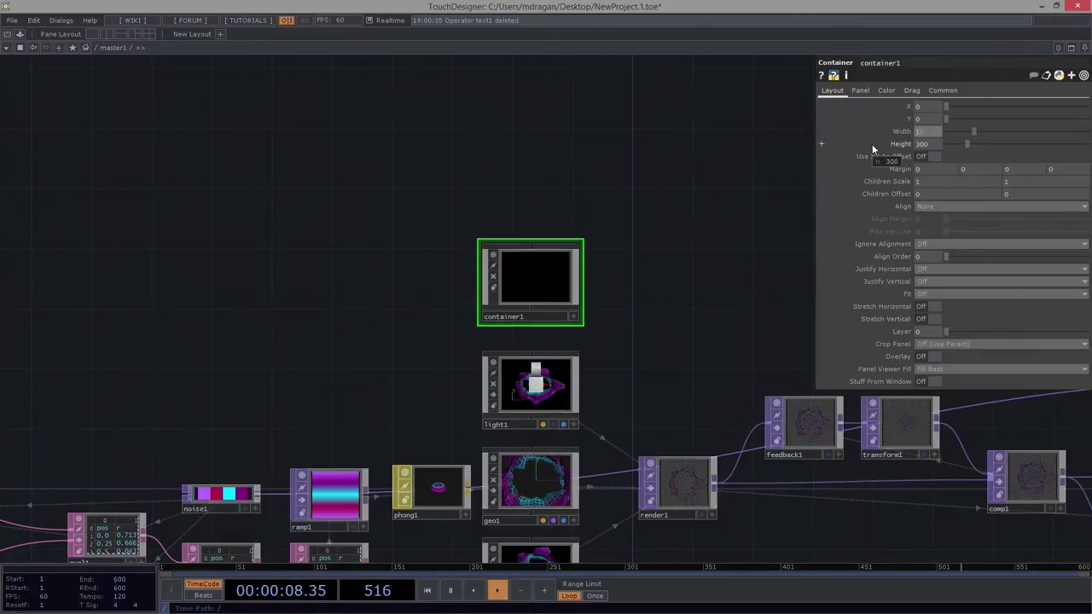
key("BackSpace")
key("BackSpace")
type("0")
key("Tab")
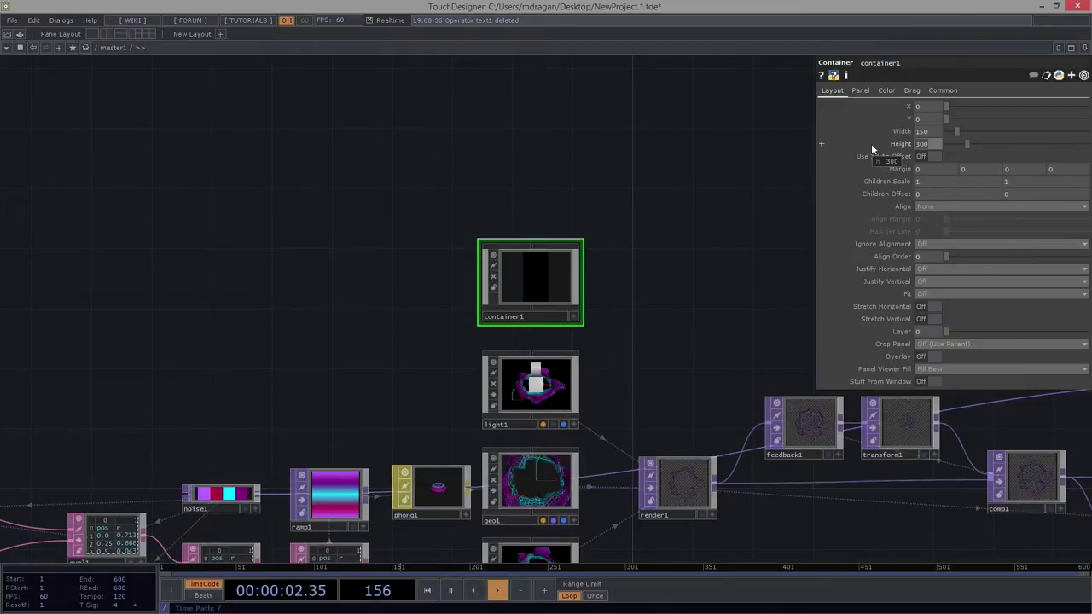
key("Return")
Enter the empty network inside container1.
scroll(555, 281, "up", 5)
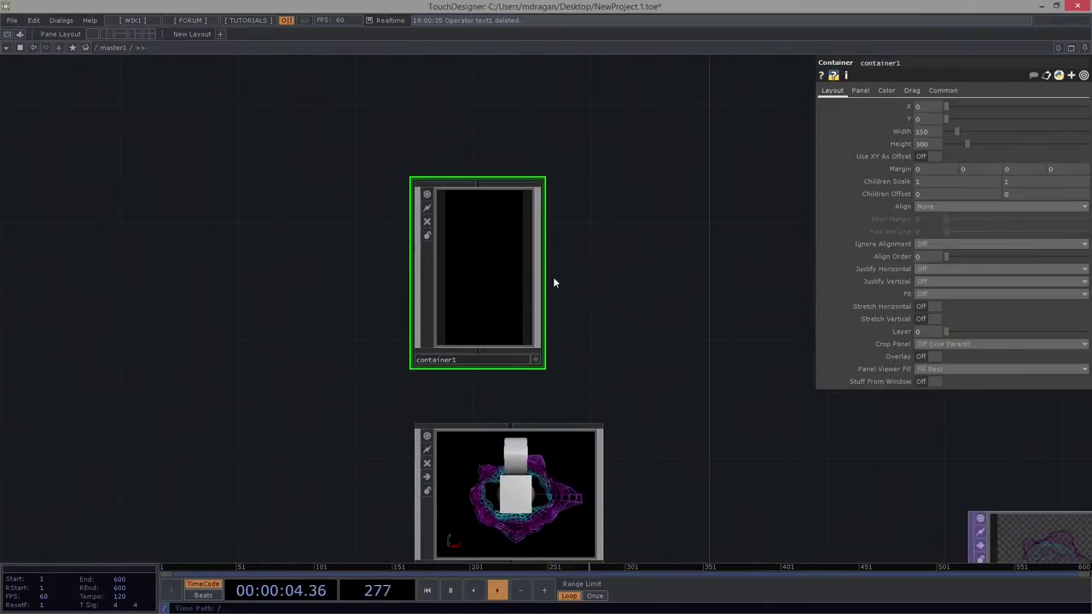
left_click_drag(646, 288, 797, 249)
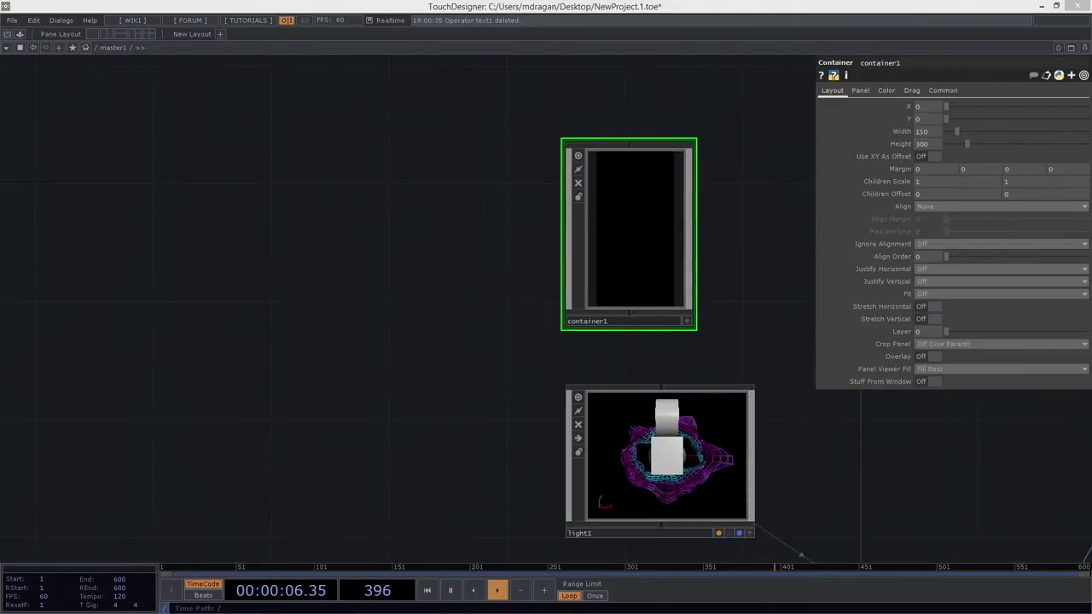
double_click(614, 165)
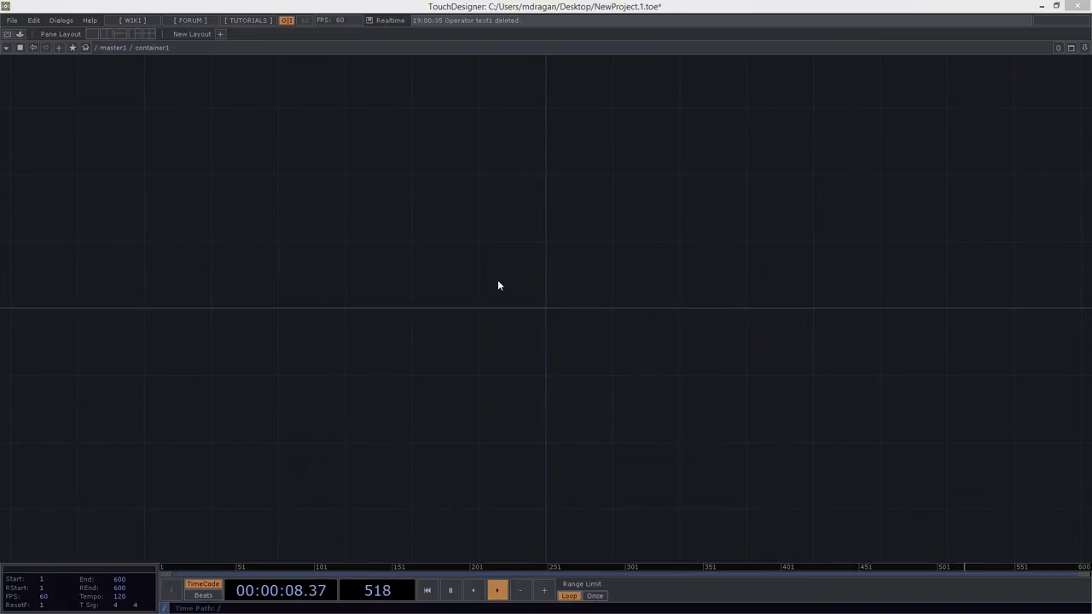
left_click_drag(499, 286, 613, 271)
key("h")
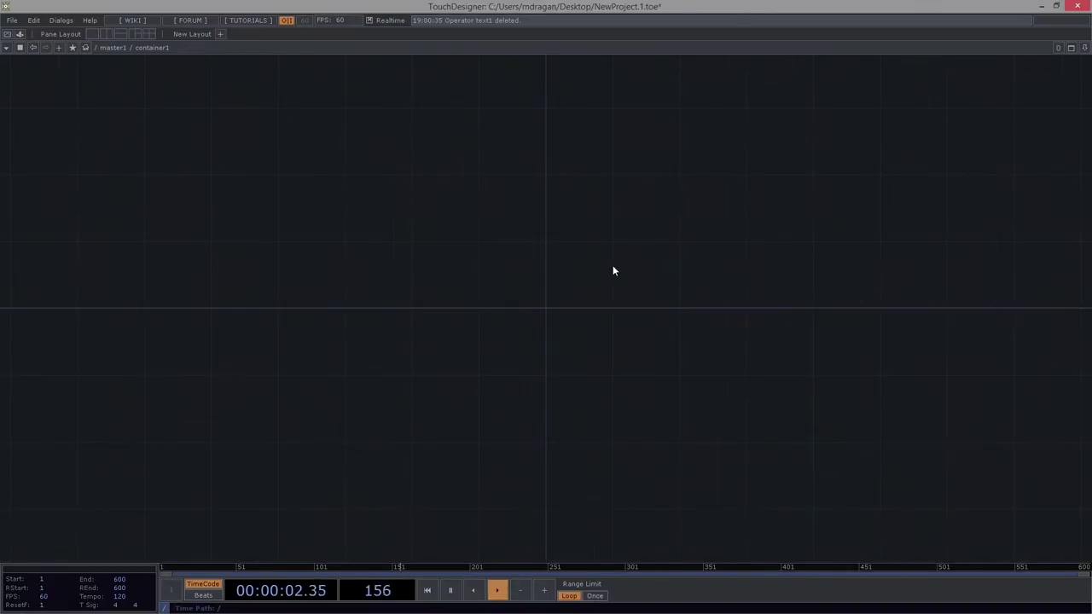
Add a Table DAT to the container1 network, left of the network origin.
key("Tab")
key("Tab")
key("Tab")
key("Tab")
key("Tab")
key("Right")
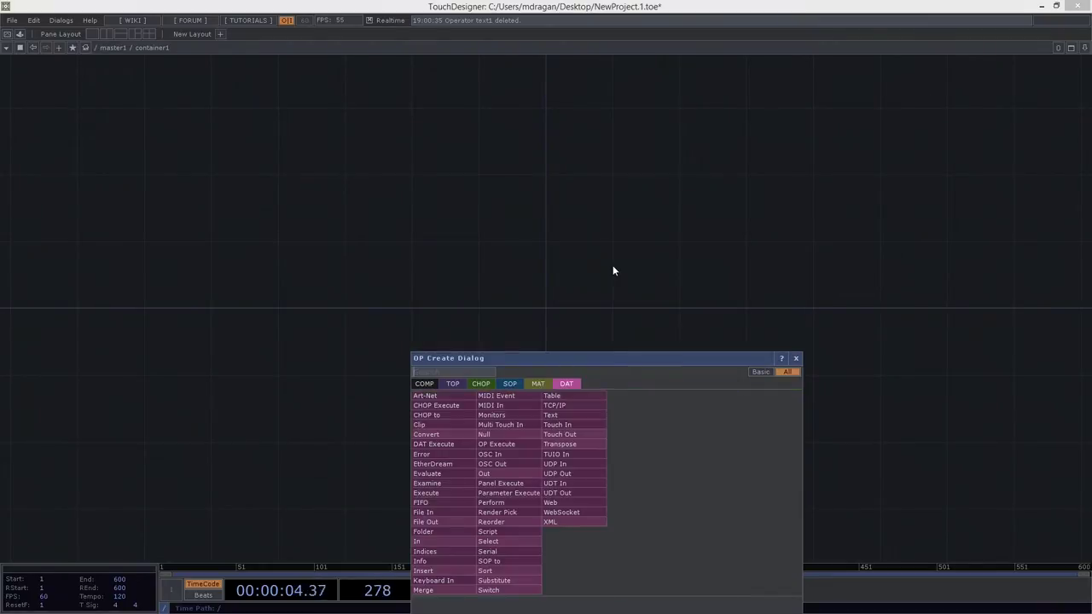
type("tab")
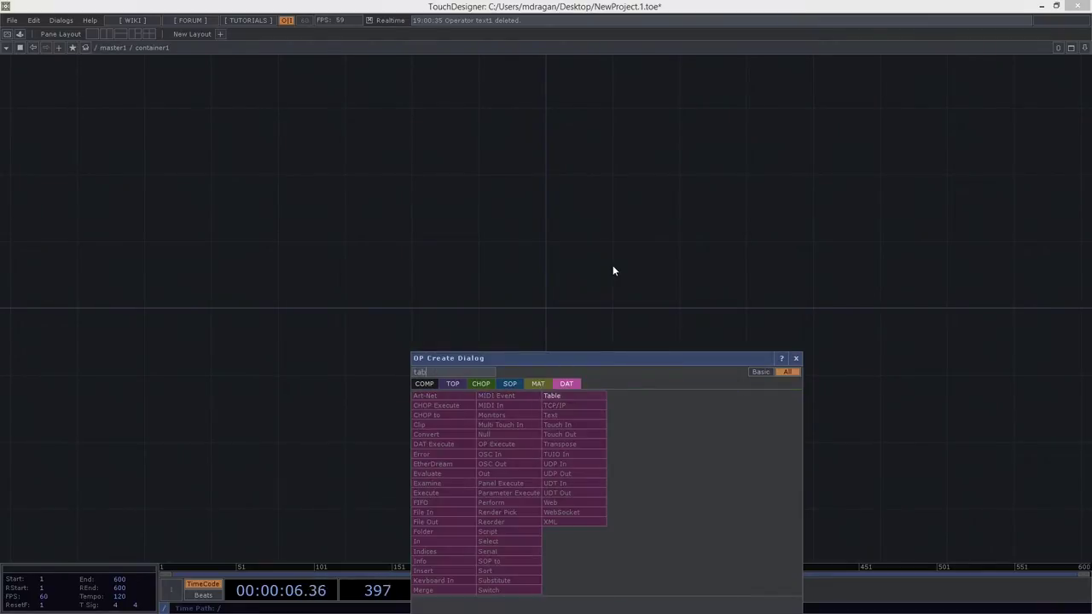
key("Return")
left_click(612, 265)
left_click_drag(612, 265, 454, 271)
Append a Null DAT named forClones to the table and shift both nodes further left in the network.
right_click(500, 267)
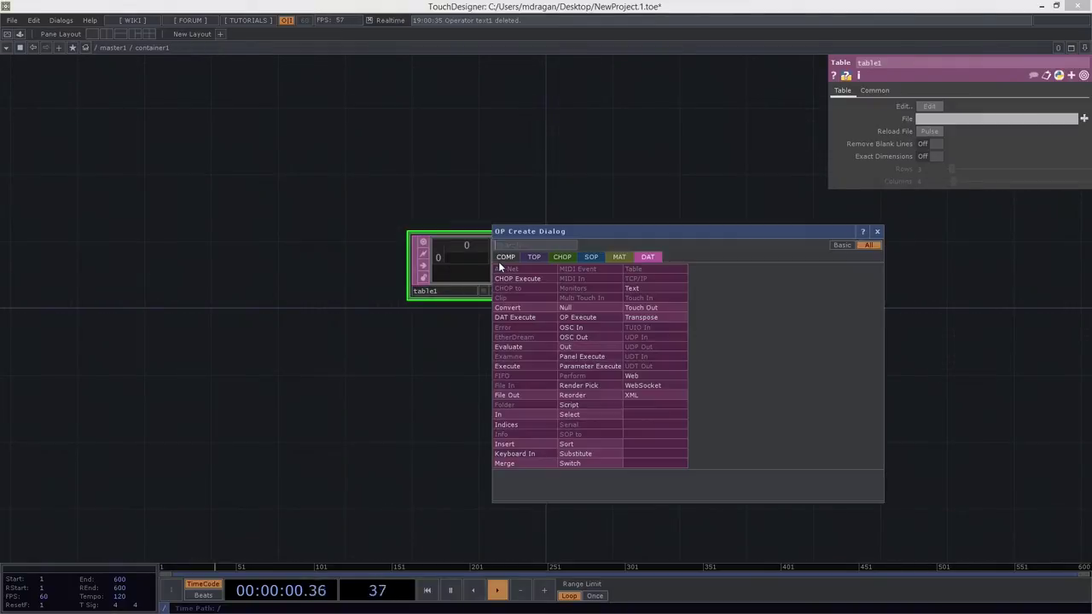
type("nul")
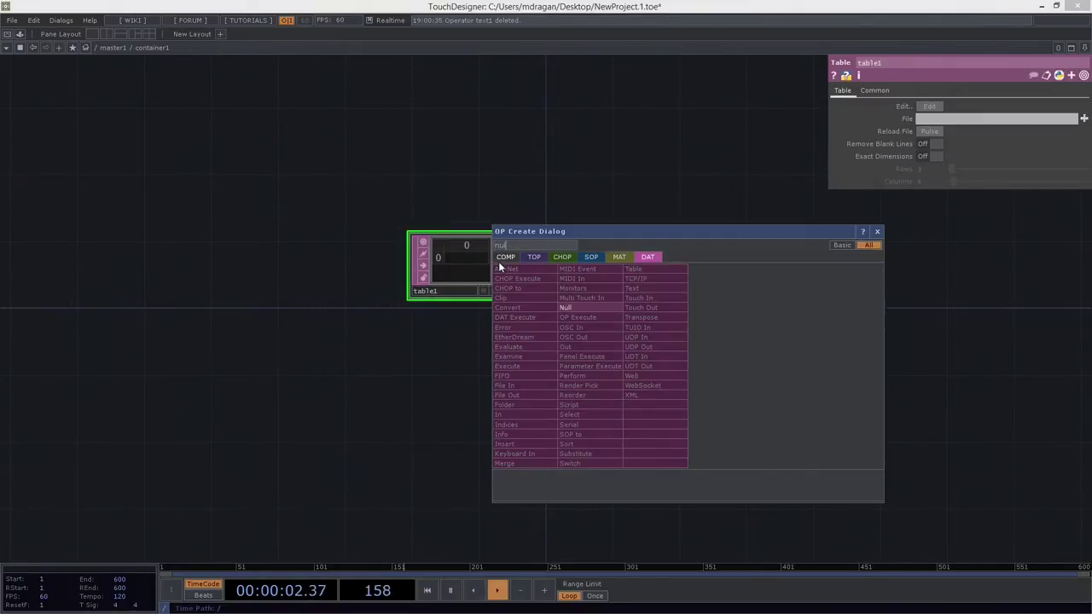
left_click(584, 306)
left_click(596, 267)
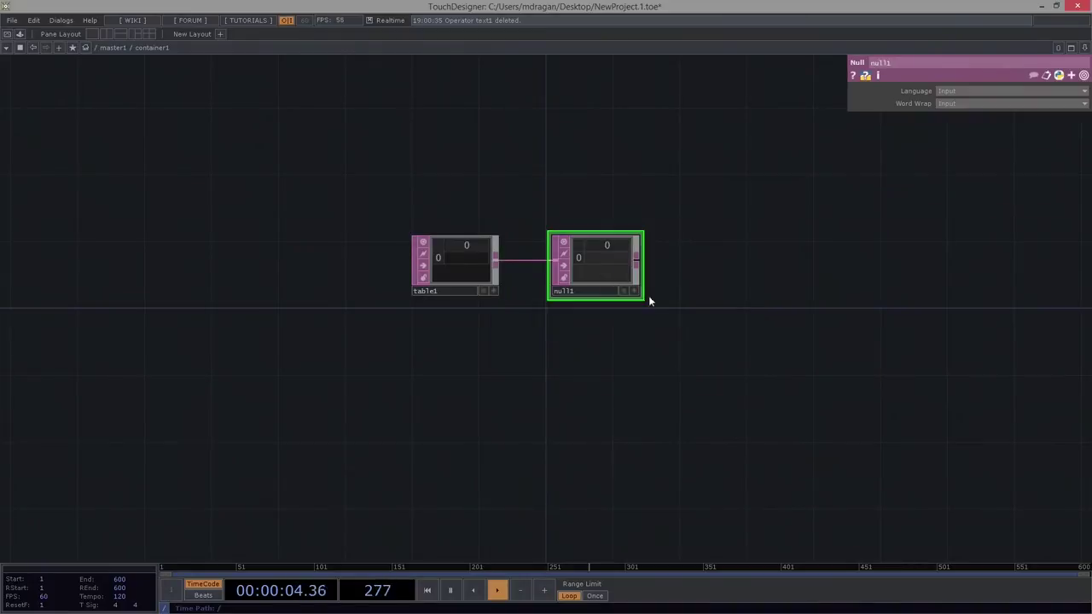
left_click(579, 294)
type("forClones")
key("Return")
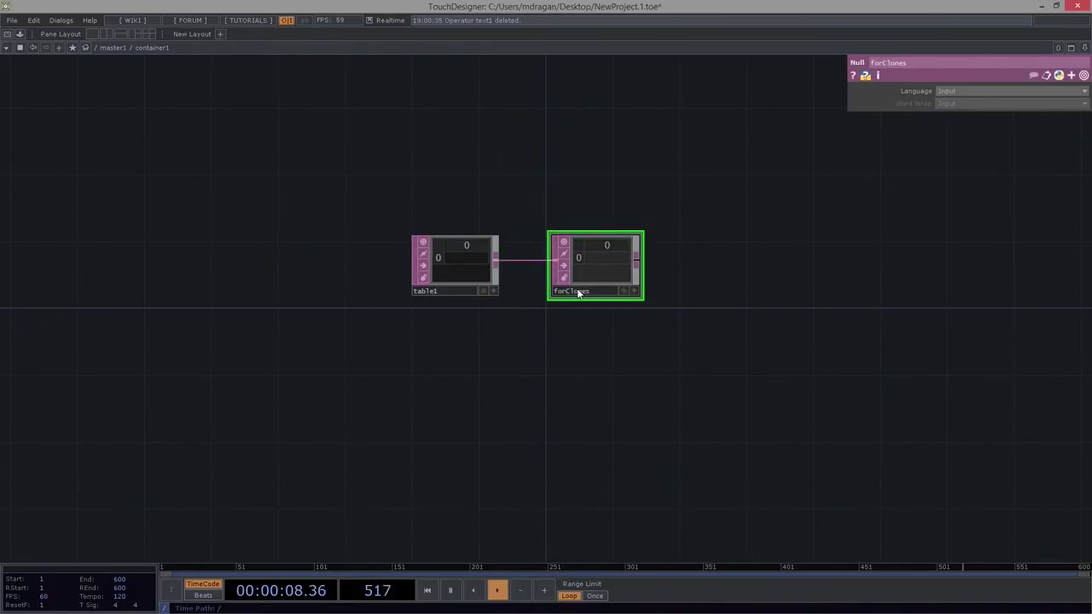
left_click_drag(447, 150, 524, 271)
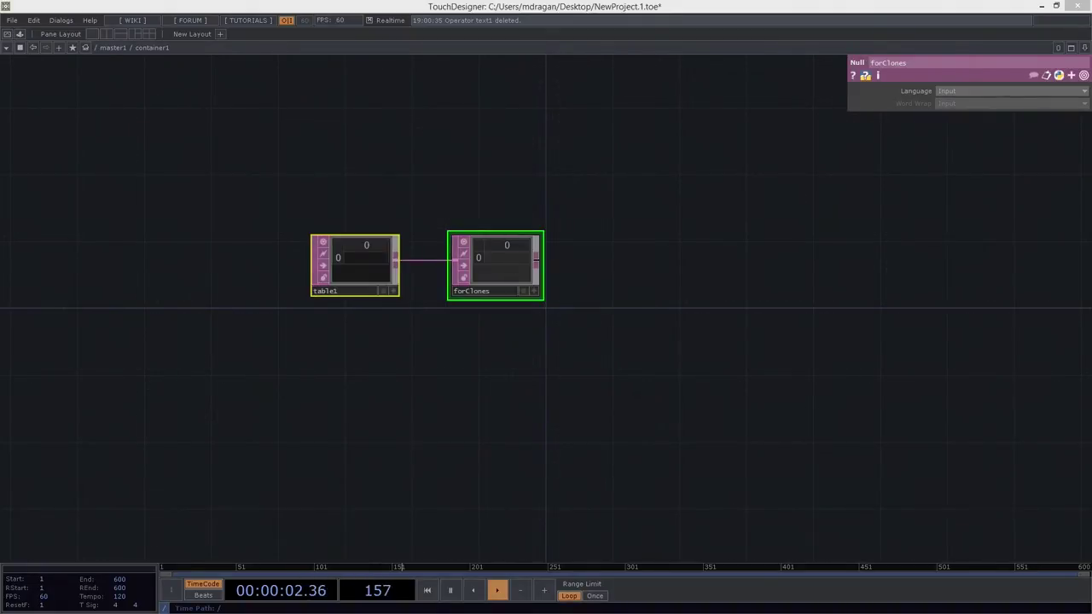
Open table1's contents in the external text editor and enter varName and scaleMin as the first two rows.
left_click(366, 269)
scroll(342, 256, "up", 2)
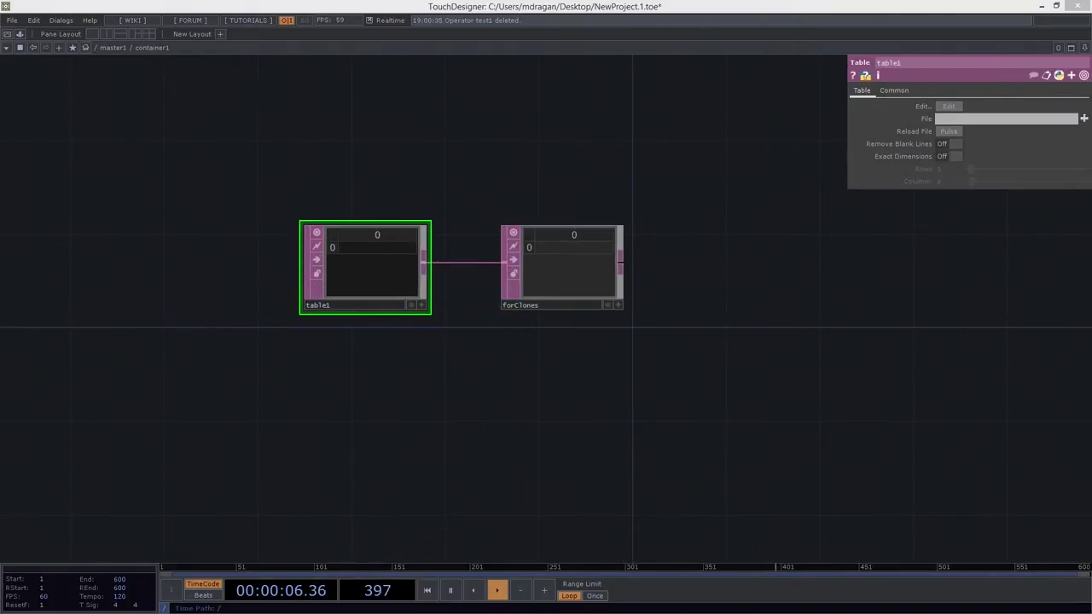
left_click_drag(1091, 175, 530, 167)
left_click_drag(364, 261, 553, 238)
left_click(623, 217)
key("BackSpace")
type("varName")
key("Return")
type("scaleMin")
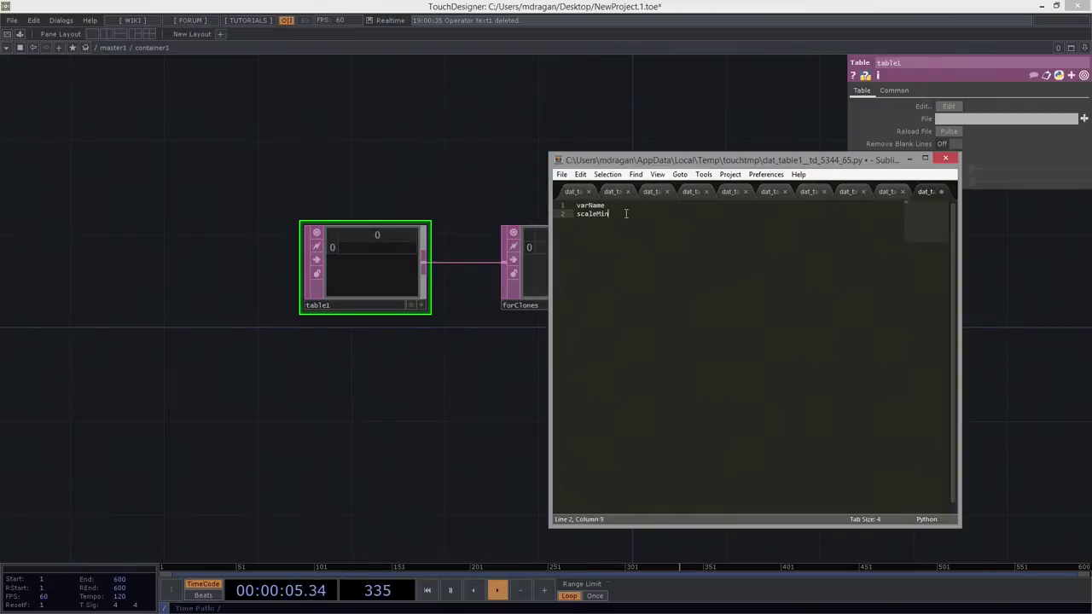
Add scaleMax and dispName as the third and fourth rows of the table text and save it.
key("Return")
type("sca")
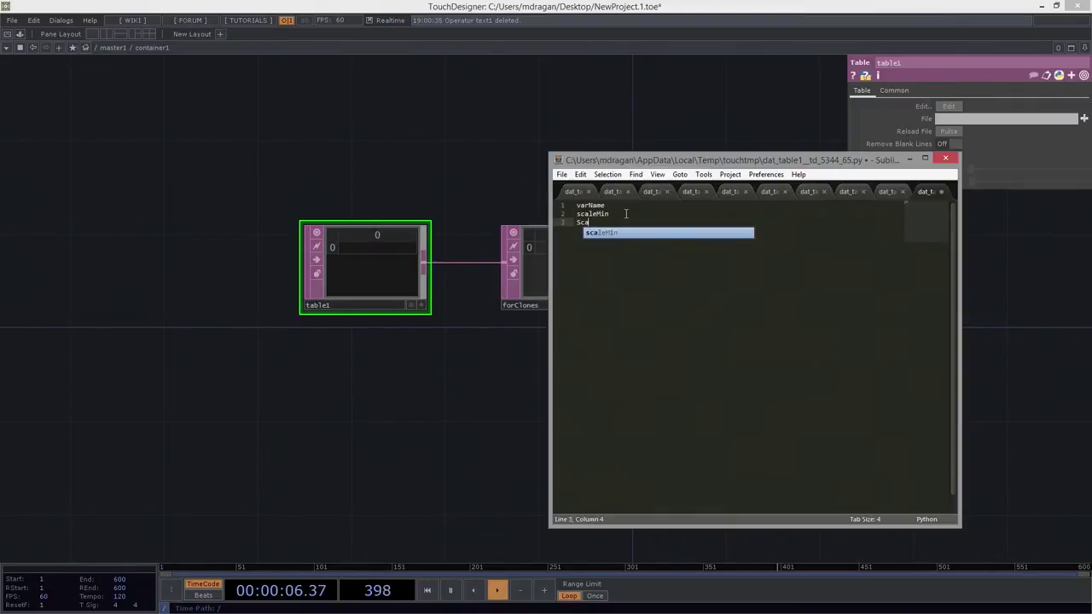
key("BackSpace")
key("BackSpace")
type("caleMax")
key("Return")
type("displ")
key("BackSpace")
type("Name")
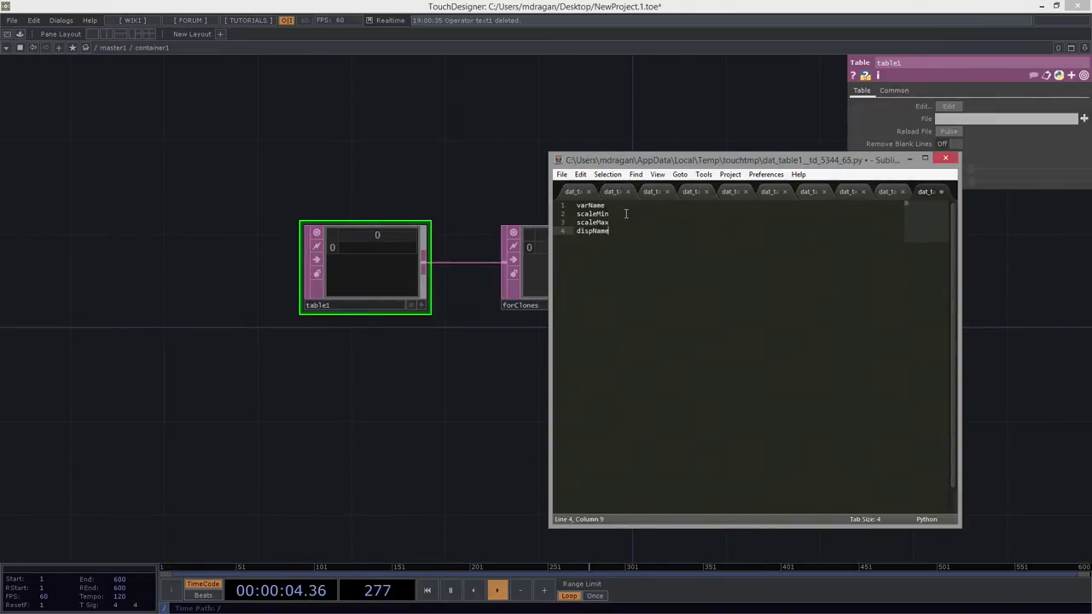
key("ctrl+s")
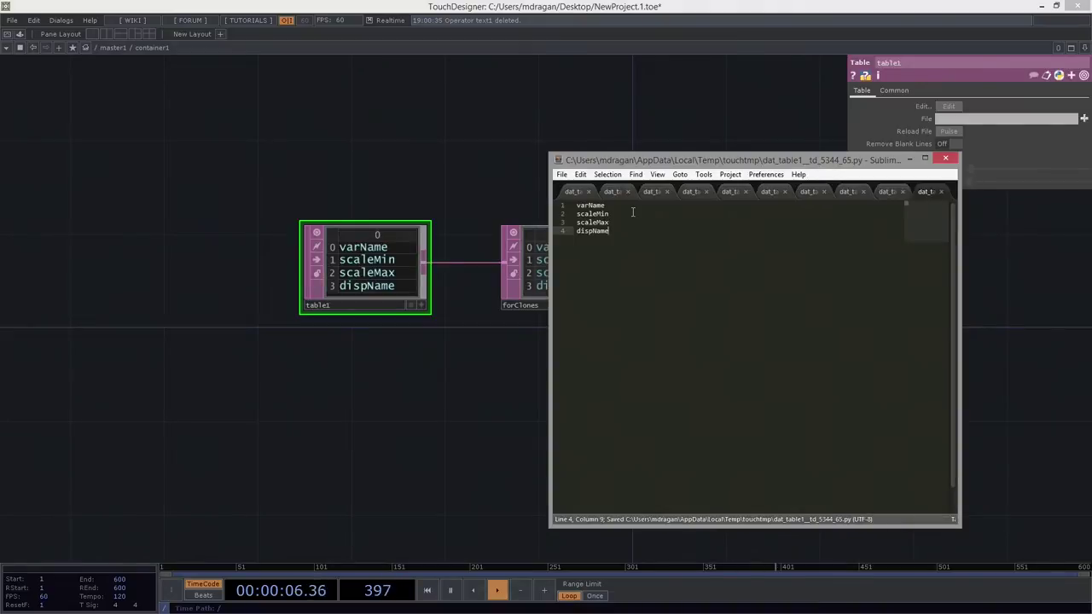
Add five blank tab-separated columns after varName in the first row of table1's text and save it.
left_click(633, 197)
left_click(570, 193)
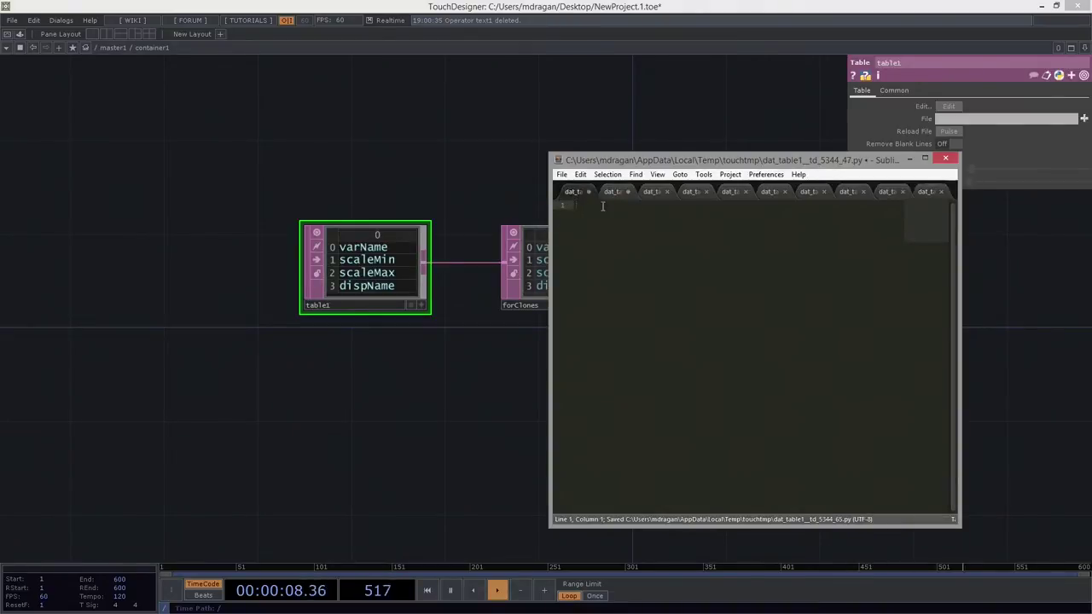
left_click(925, 192)
key("Up")
key("Up")
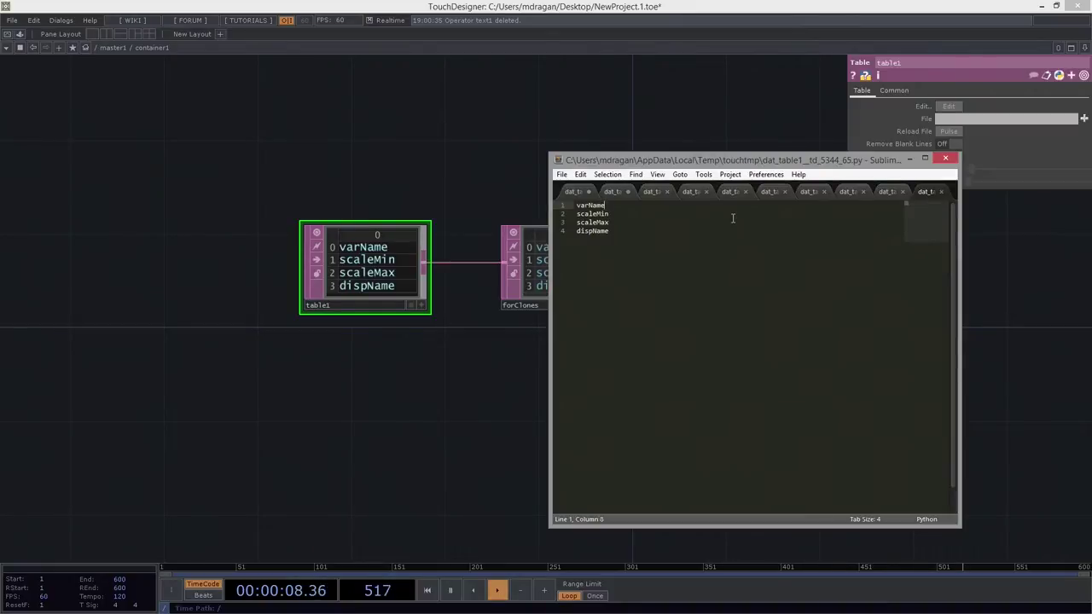
key("Tab")
key("Tab")
key("Tab")
key("Tab")
key("Tab")
key("ctrl+s")
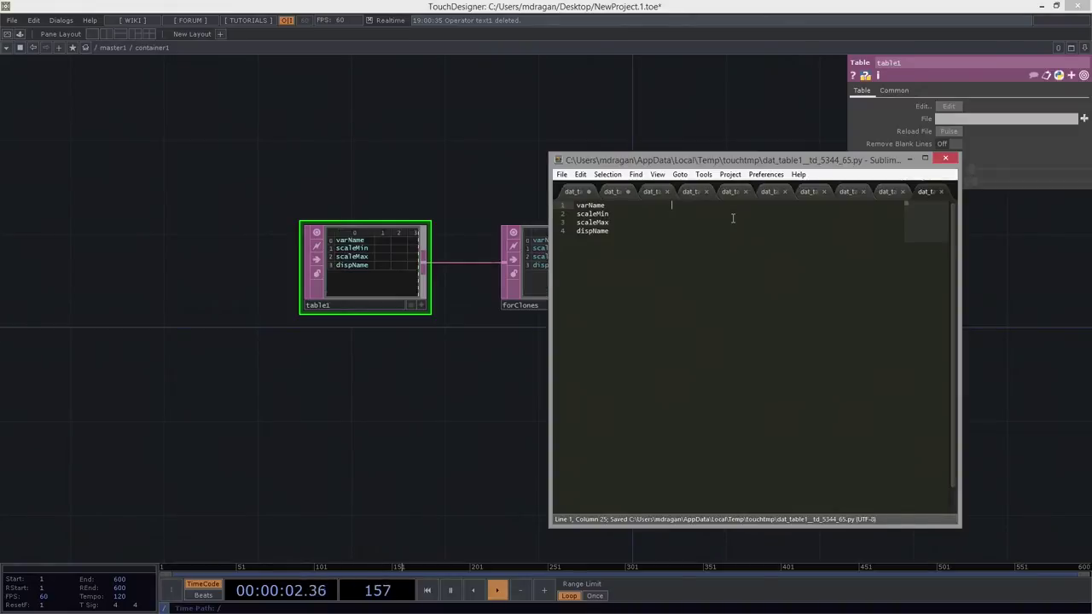
Check the column layout of table1 against its text and close the external text editor.
left_click(266, 233)
scroll(324, 211, "up", 5)
scroll(549, 258, "down", 2)
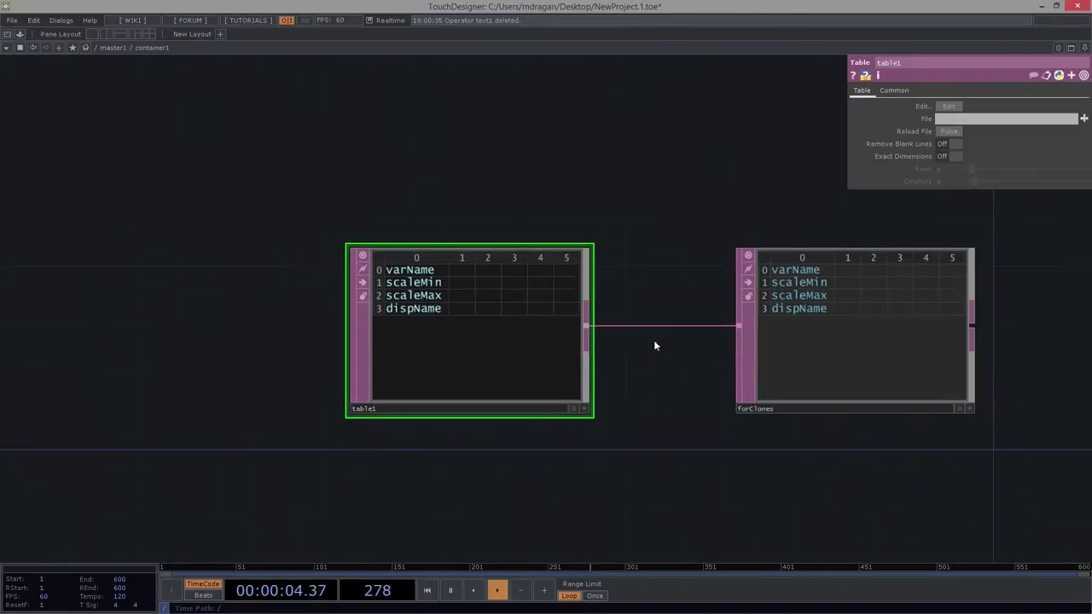
left_click_drag(653, 338, 529, 290)
key("alt+Tab")
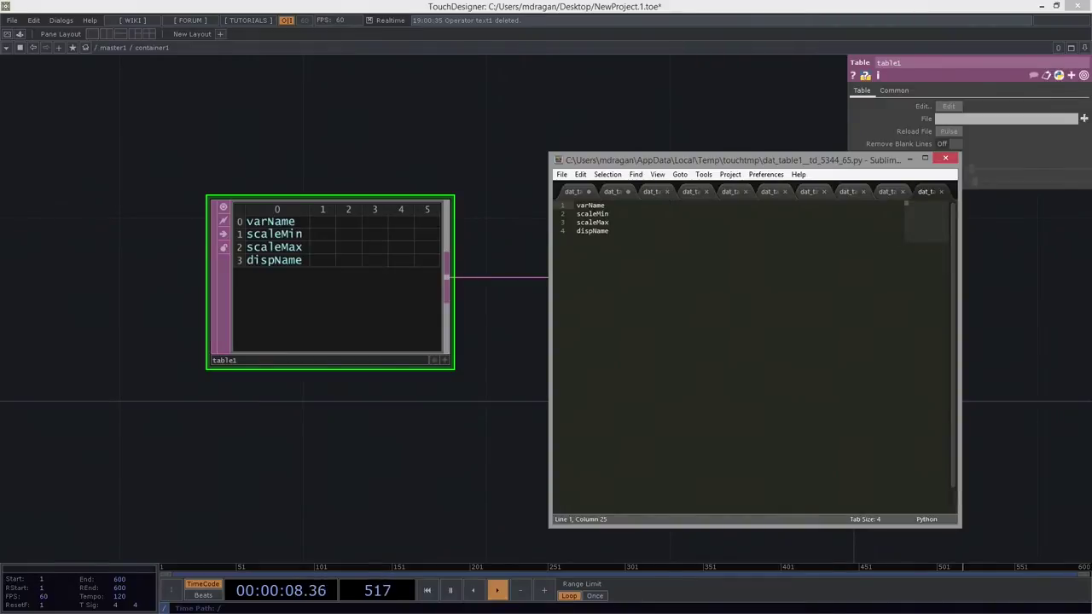
key("alt+Tab")
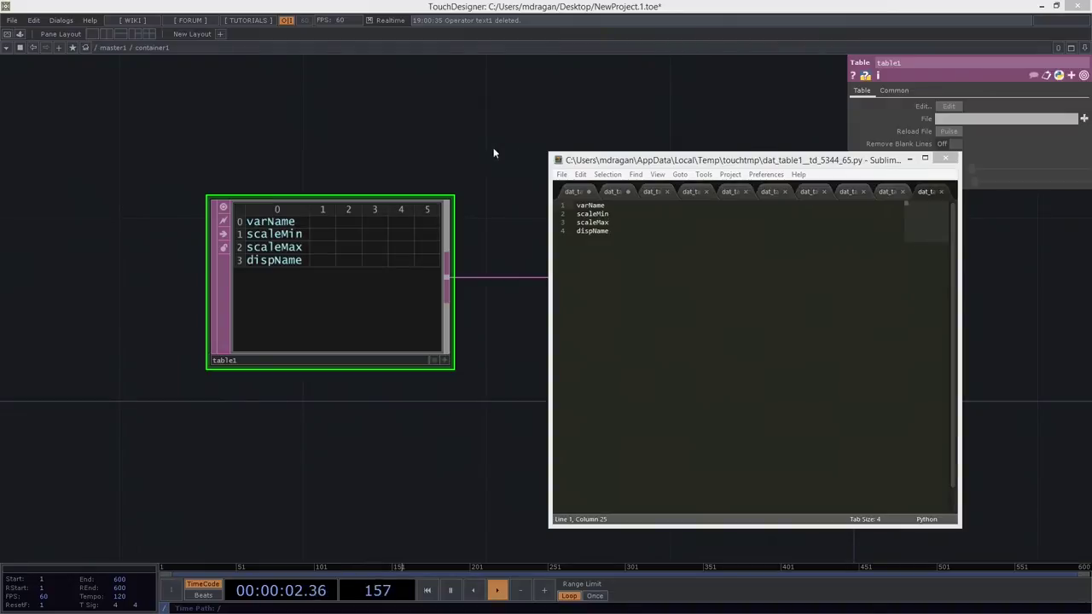
left_click(561, 107)
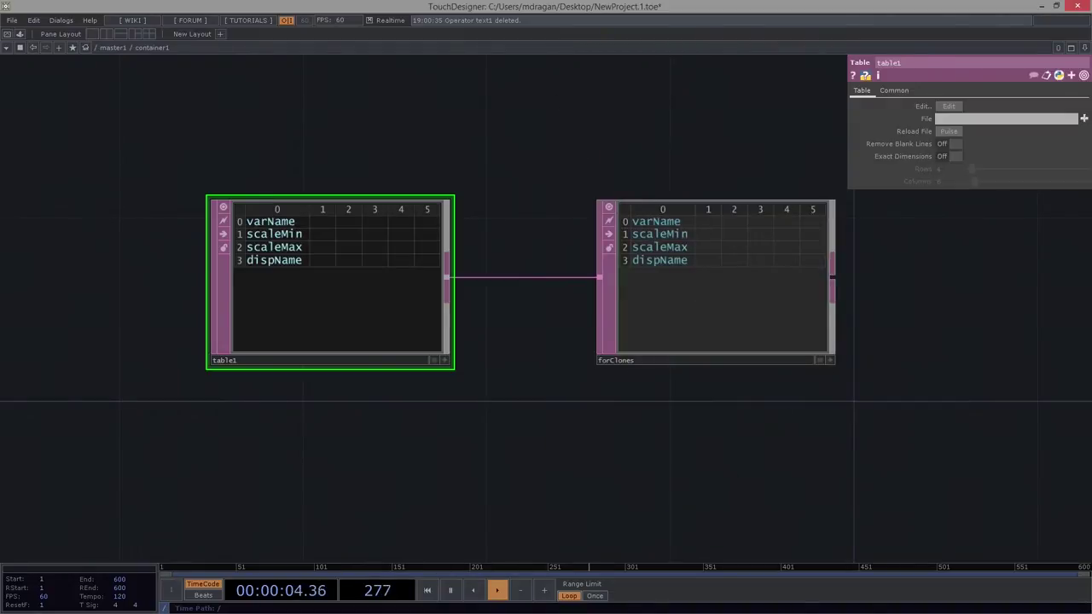
key("alt+Tab")
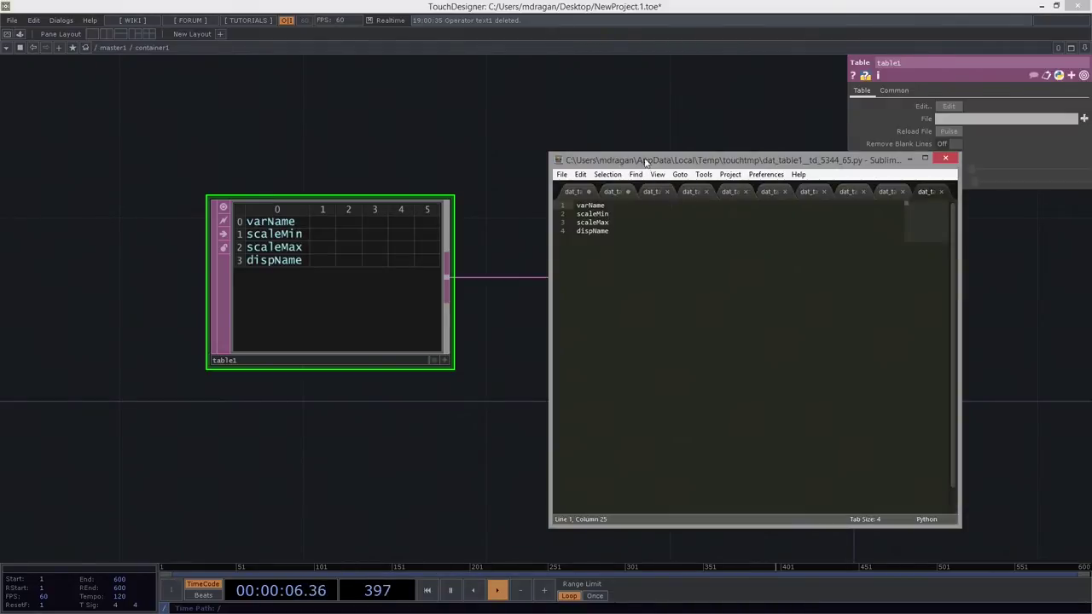
left_click(632, 212)
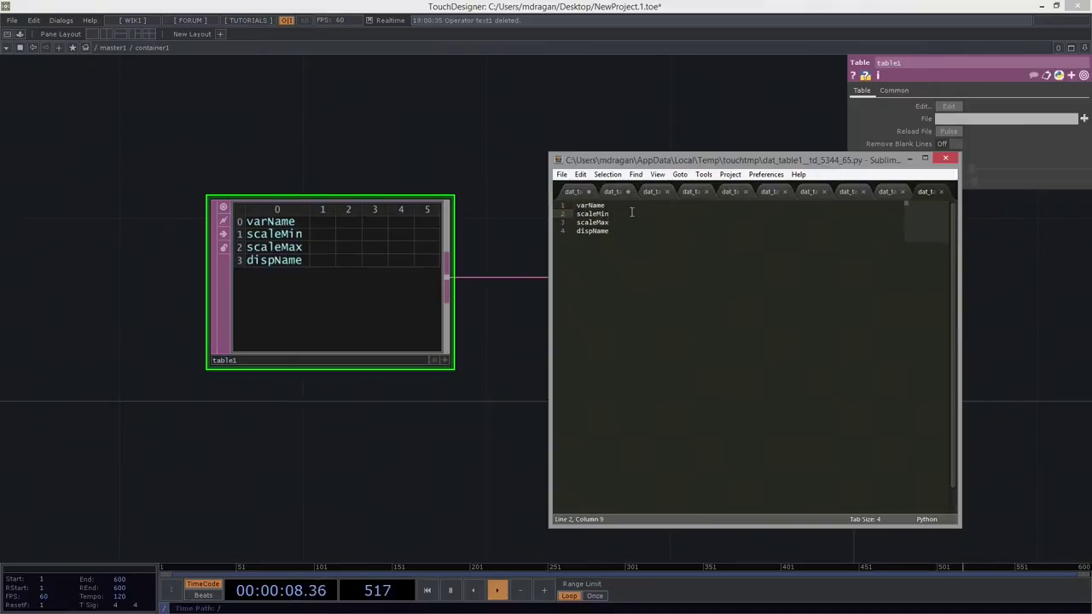
left_click(949, 161)
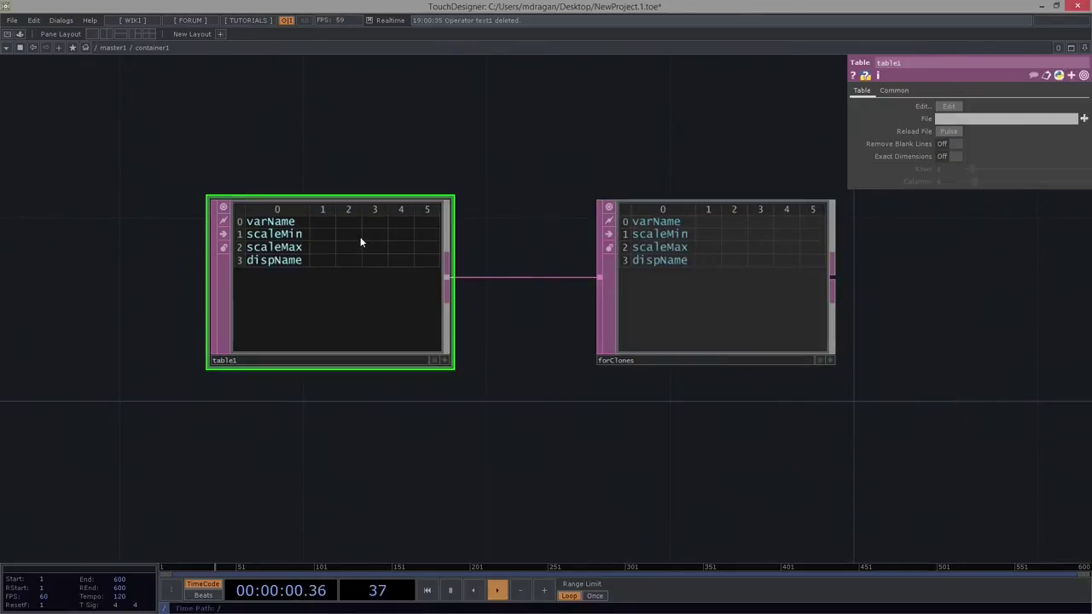
Enter seed and xRot as the first two variable names in table1's varName row.
left_click(311, 221)
type("seed")
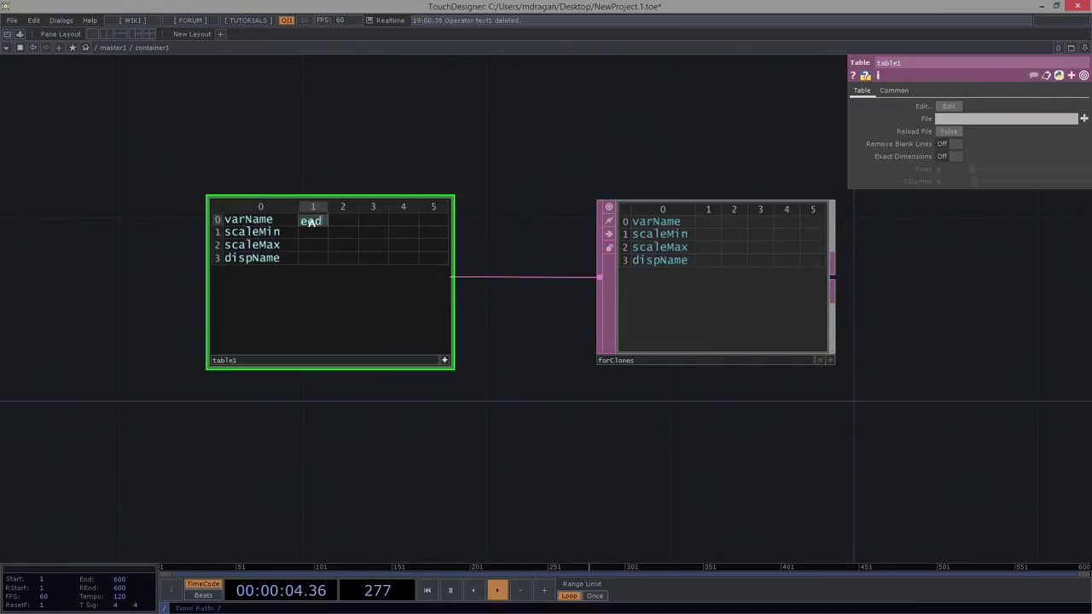
key("Tab")
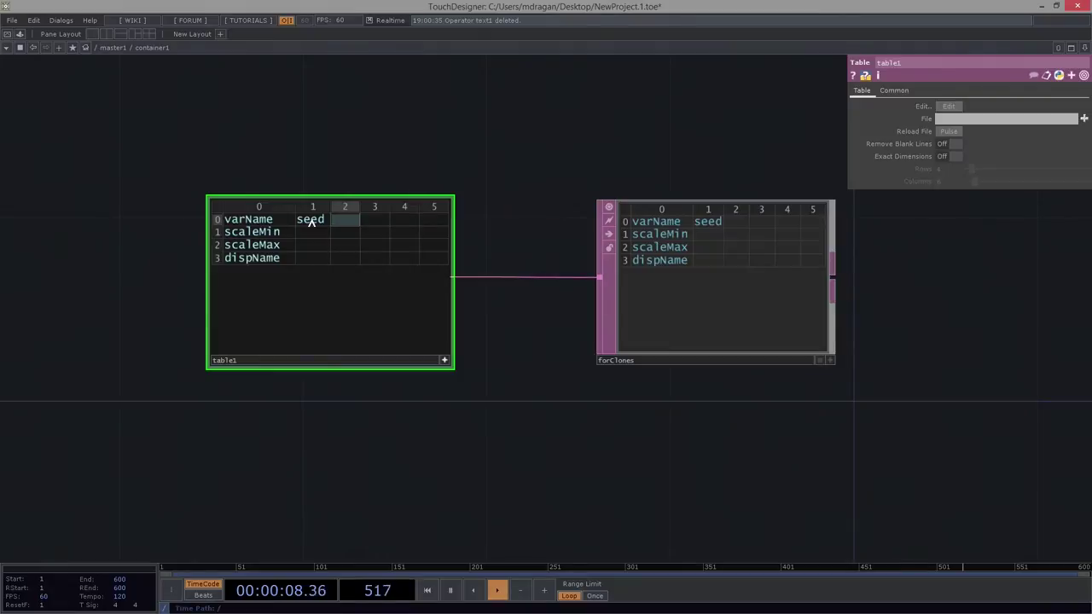
type("x")
type("Rot")
key("Tab")
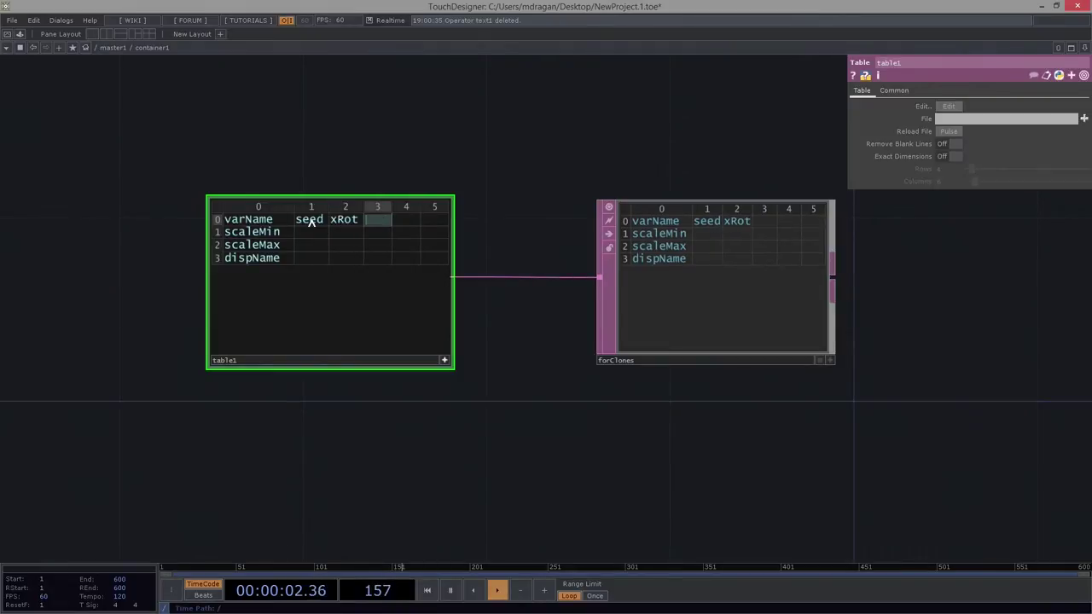
Fill the next three cells of the varName row with yRot, zRot and fbScale.
type("yRot")
key("Tab")
type("zRot")
key("Tab")
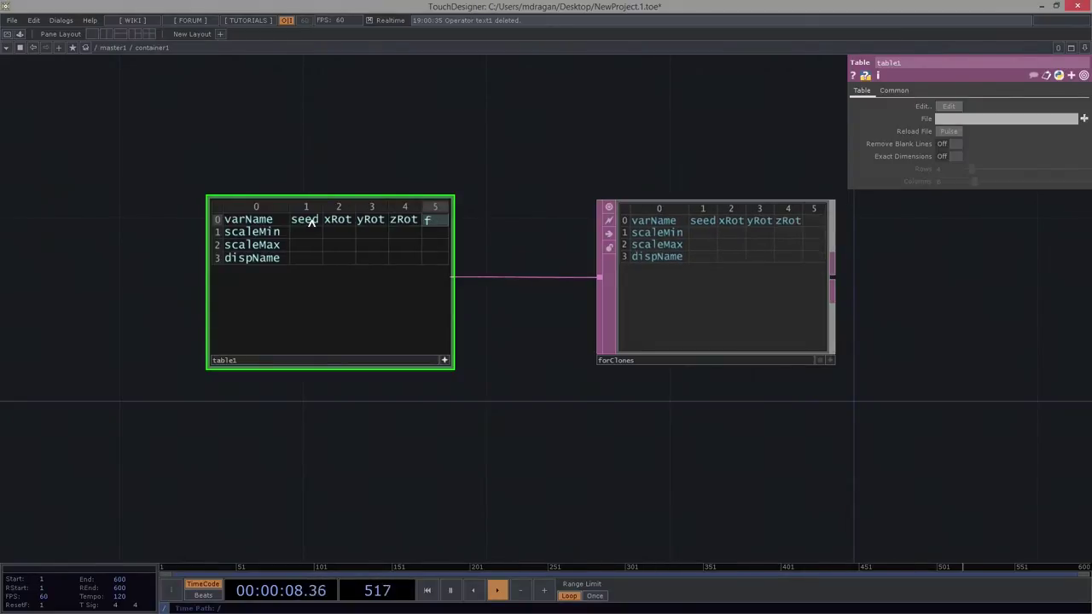
type("fe")
key("BackSpace")
type("bScale")
key("Tab")
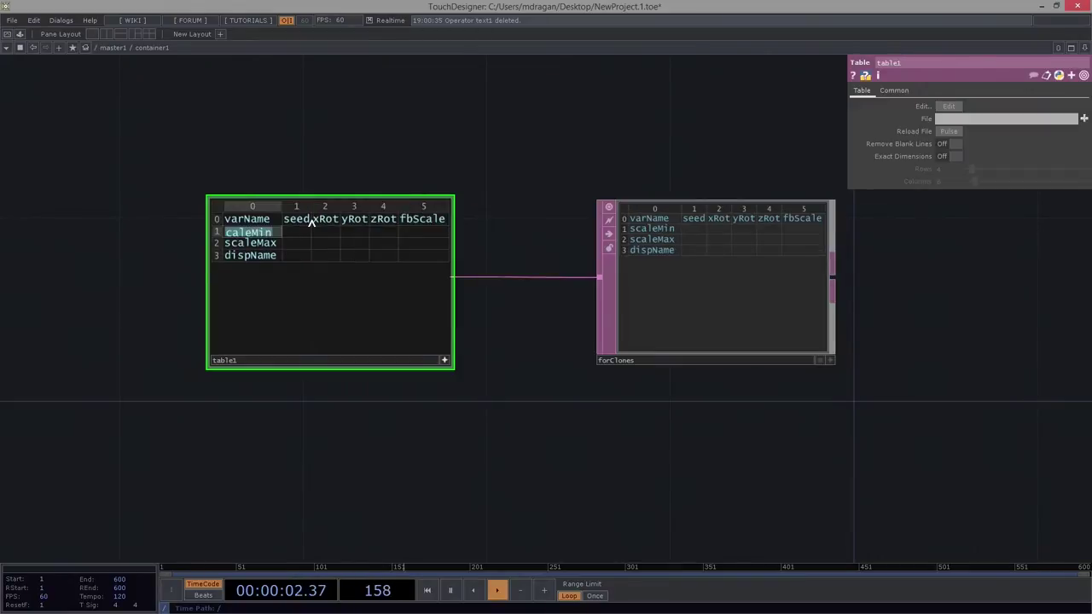
left_click(413, 179)
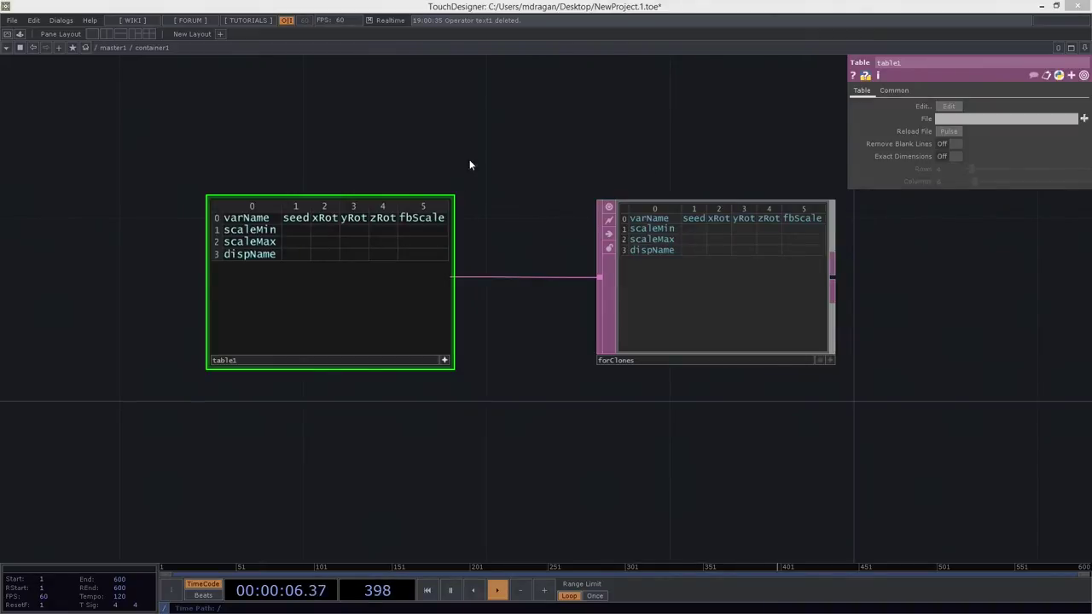
Add two empty columns to table1 after the fbScale column.
right_click(401, 215)
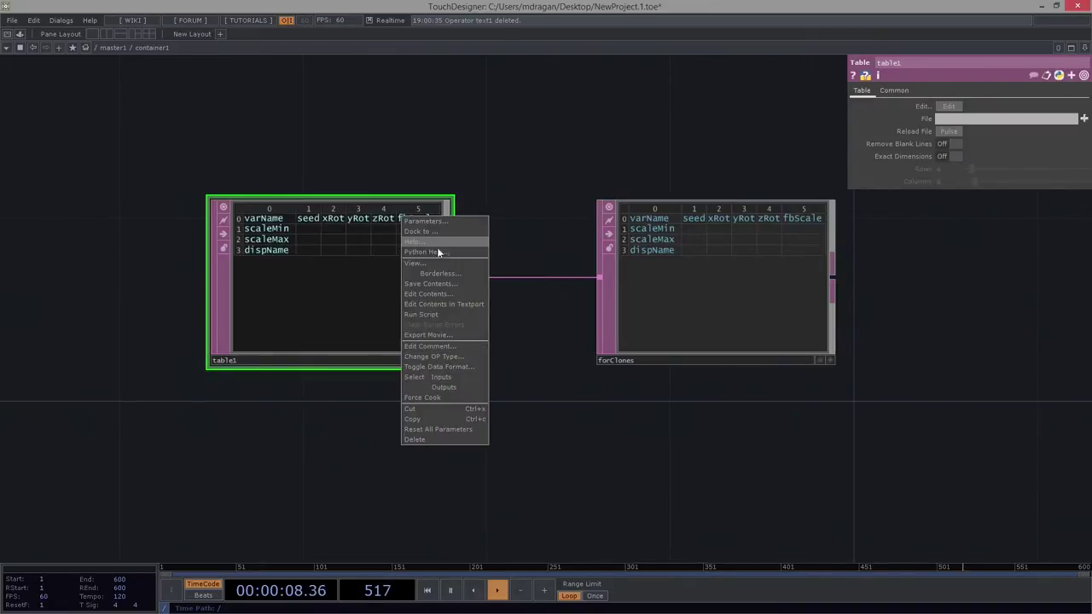
left_click(408, 175)
key("a")
right_click(440, 207)
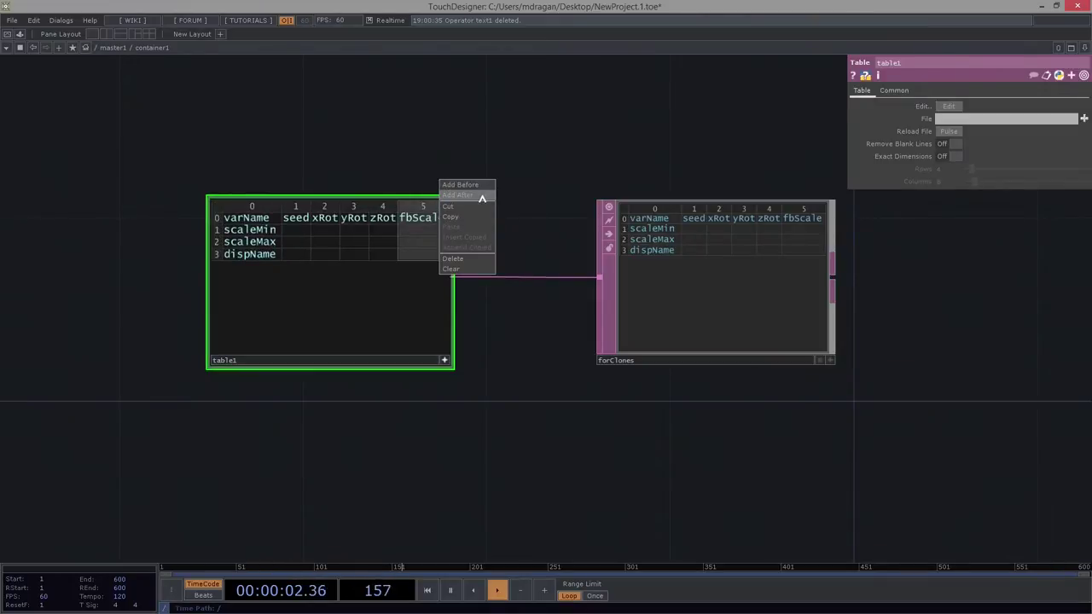
left_click(482, 196)
right_click(443, 208)
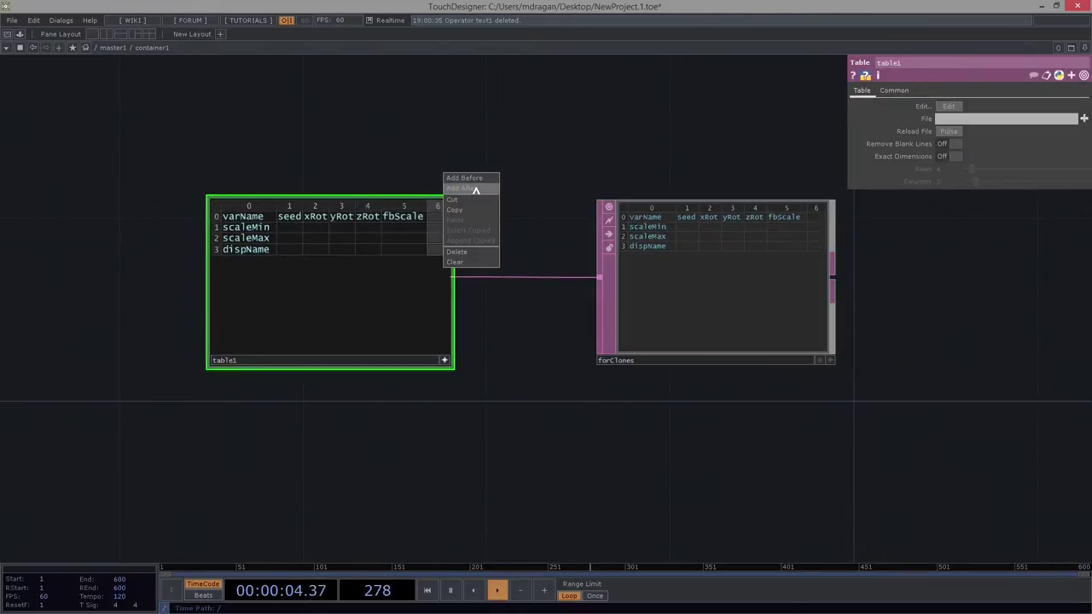
left_click(476, 188)
Enter fbRot and tNoise as the variable names in the two empty columns after fbScale.
left_click(419, 216)
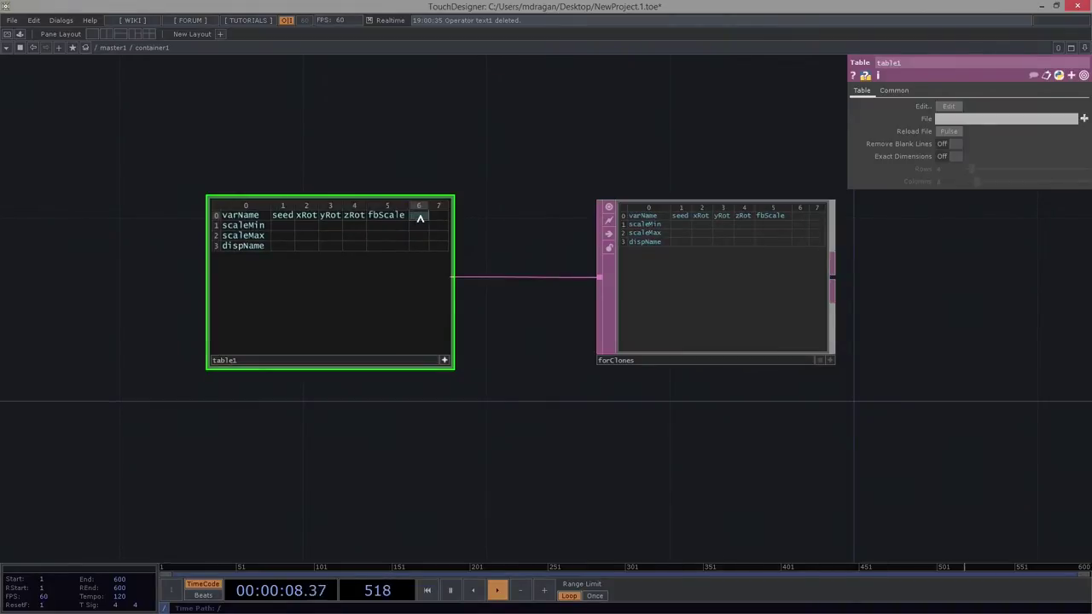
type("b")
key("BackSpace")
type("fbRot")
key("Return")
scroll(423, 177, "up", 3)
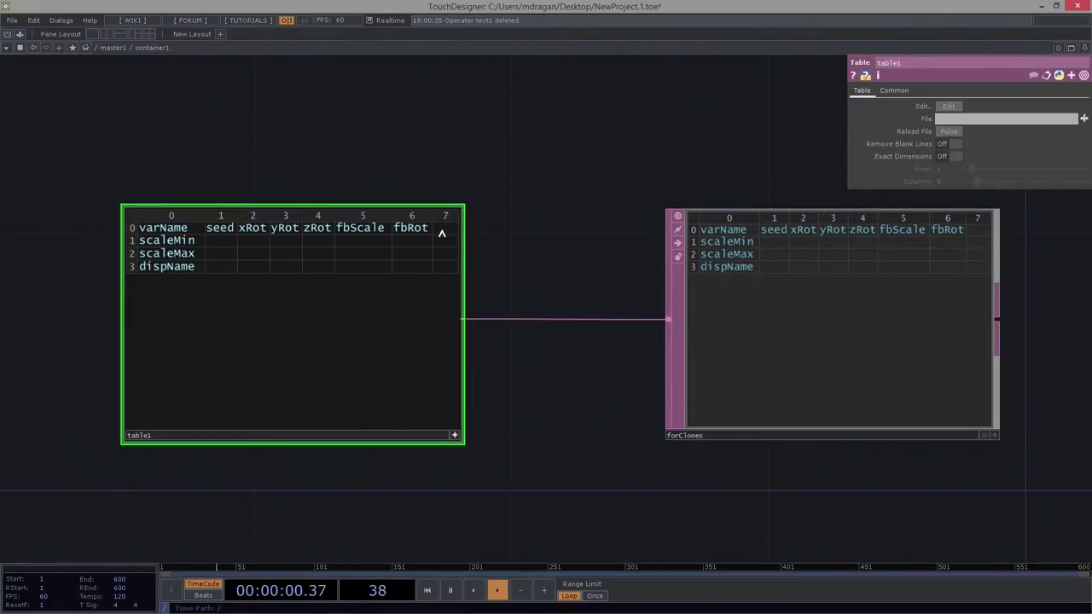
left_click(442, 234)
type("tNoise")
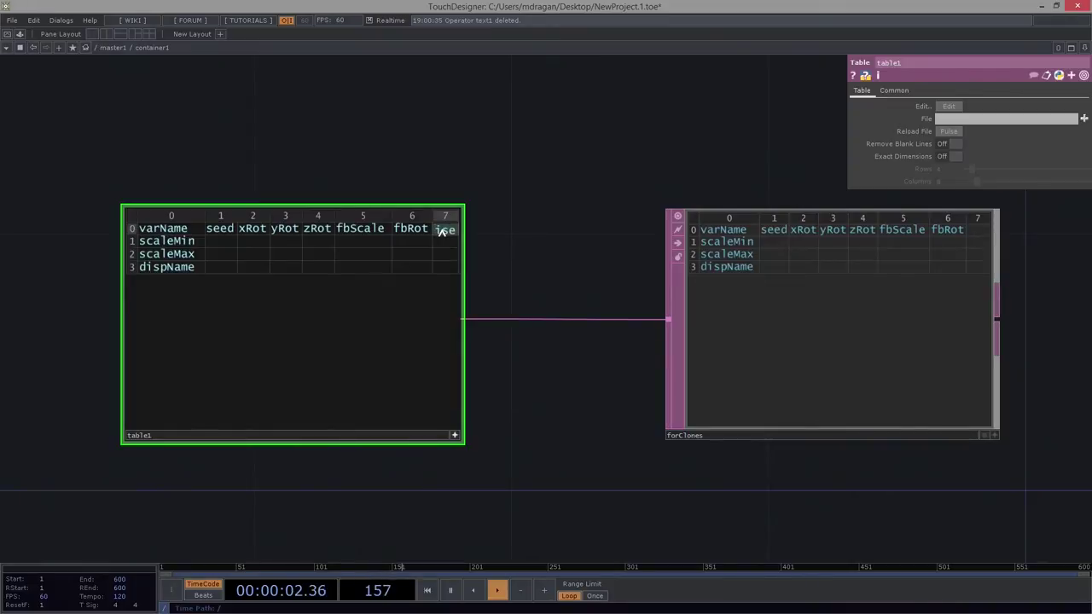
left_click(456, 438)
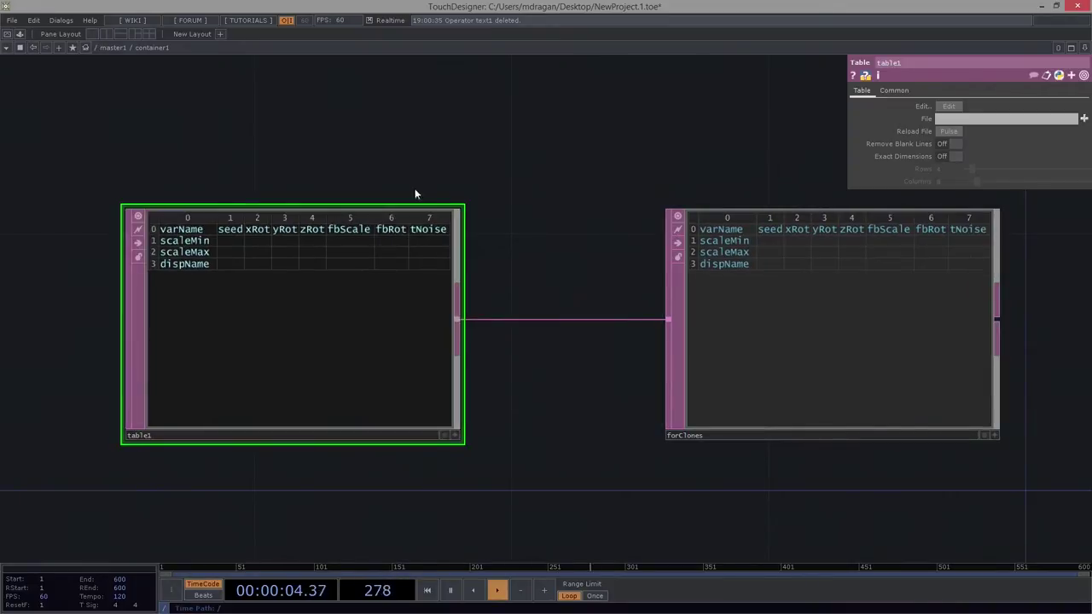
Add one more column after tNoise in table1 and enter tSegments as its variable name.
left_click_drag(504, 398, 436, 478)
left_click(455, 436)
right_click(434, 215)
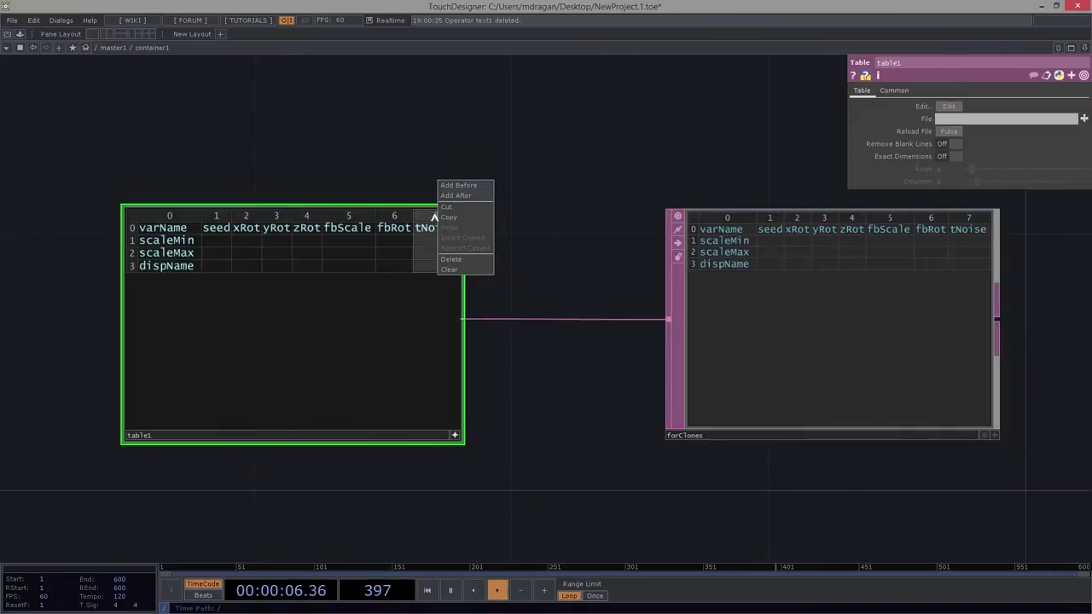
left_click(467, 196)
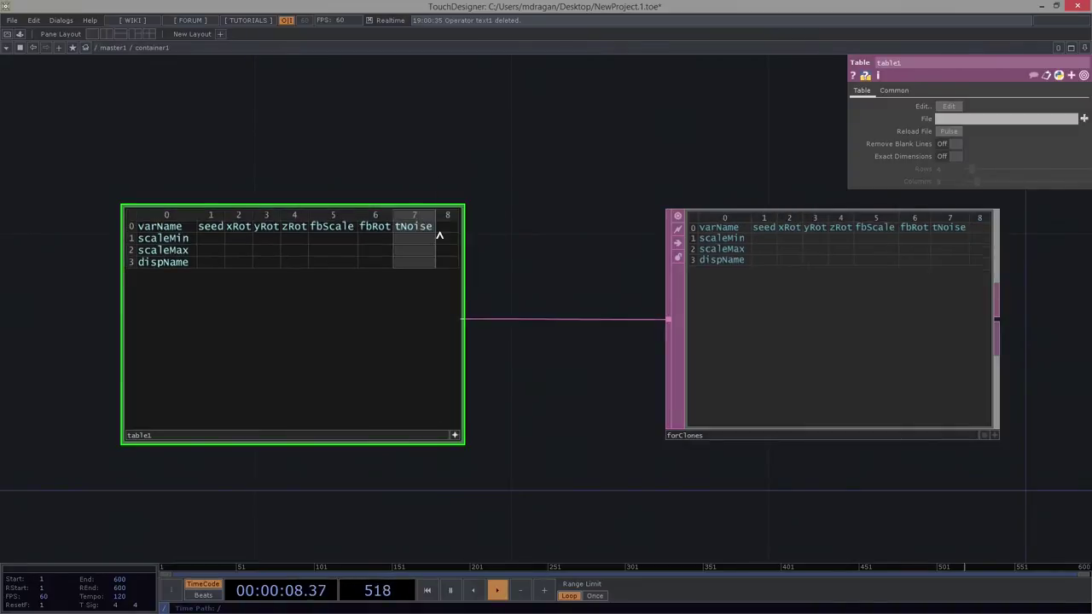
left_click(439, 234)
type("tPoints")
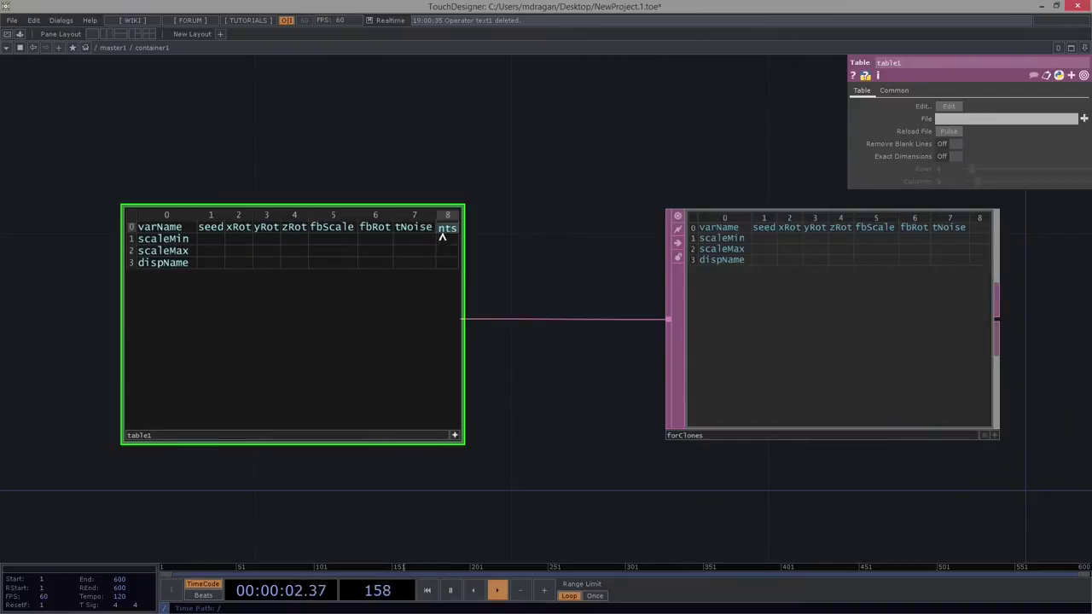
key("Return")
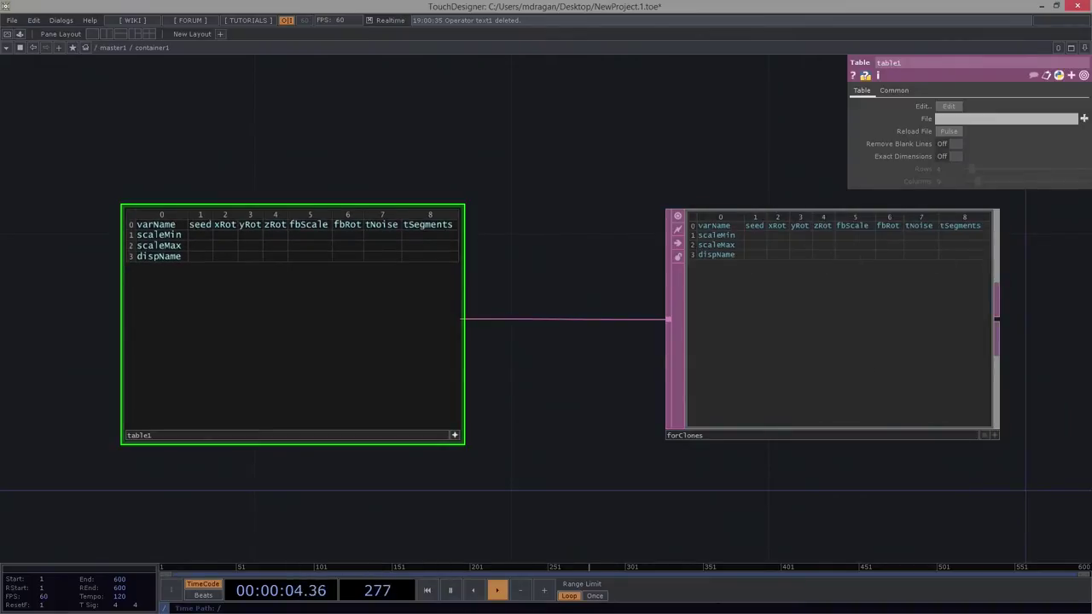
Enter the display names Seed and X Rotation in the dispName row under seed and xRot.
left_click(455, 436)
left_click_drag(483, 455, 555, 451)
left_click(528, 432)
left_click_drag(551, 266, 551, 257)
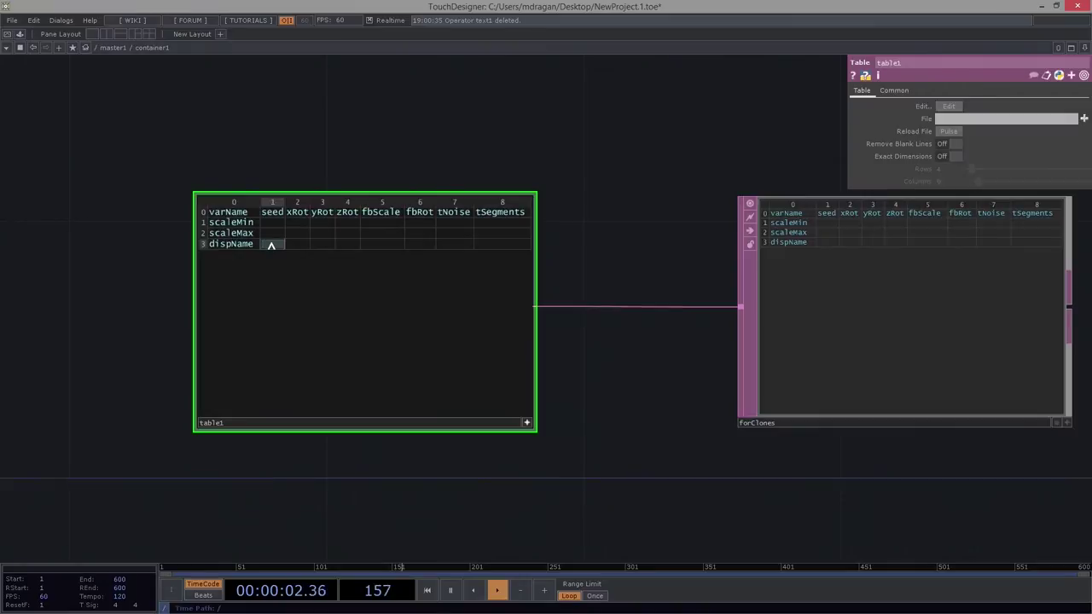
key("Tab")
type("X Rotation")
key("Tab")
Enter Y Rotation and Z Rotation as the display names for yRot and zRot.
type("y")
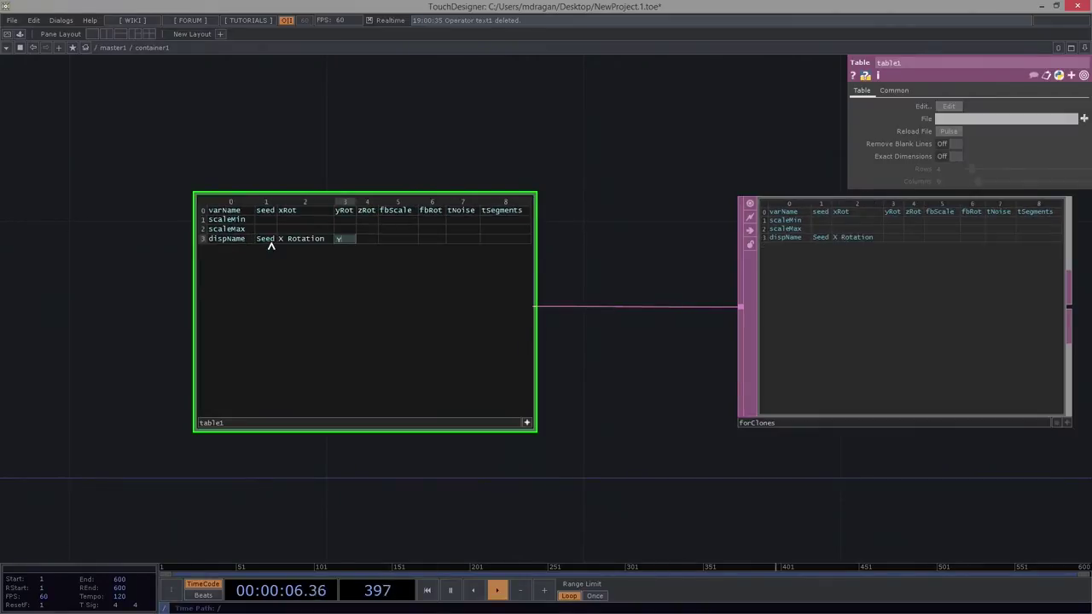
type(" Rotation")
key("Tab")
type("Z Rotation")
key("Tab")
Enter Feedback Scale as the display name for fbScale, correcting the capitalisation of Scale.
type("Feedback SCale")
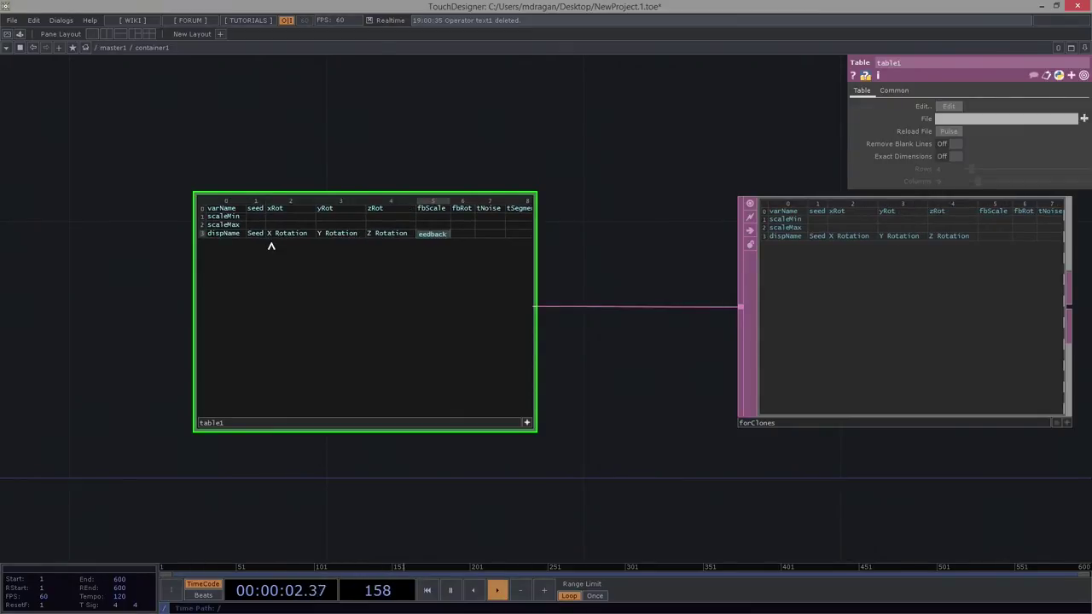
key("Tab")
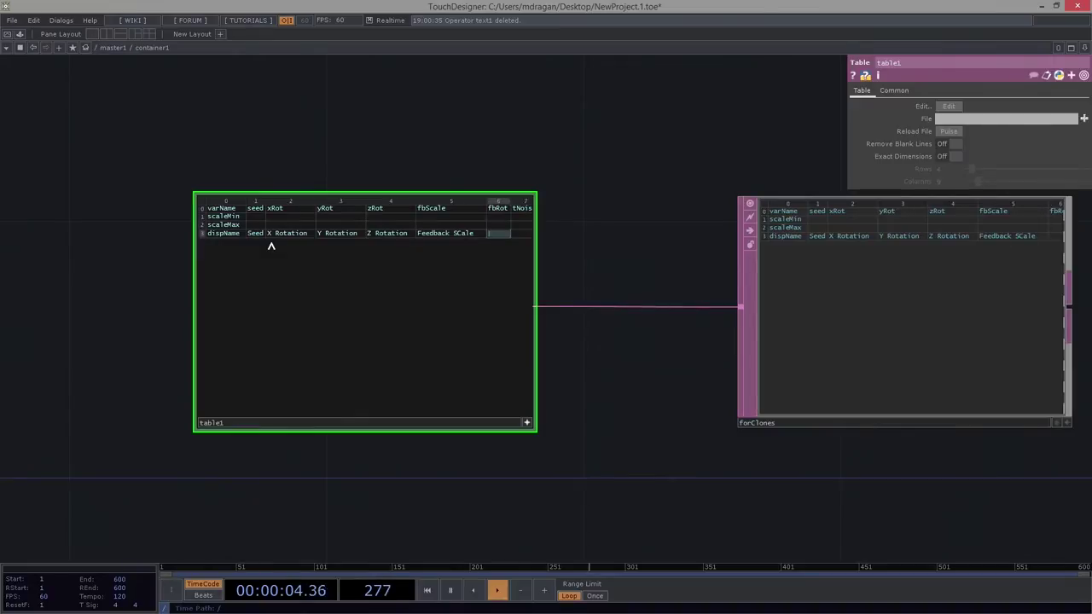
key("shift+Tab")
key("BackSpace")
type("c")
key("Tab")
Enter Feedback Rotataion as the display name for fbRot.
type("Feed")
type("back")
type(" Rot")
type("ataion")
key("Tab")
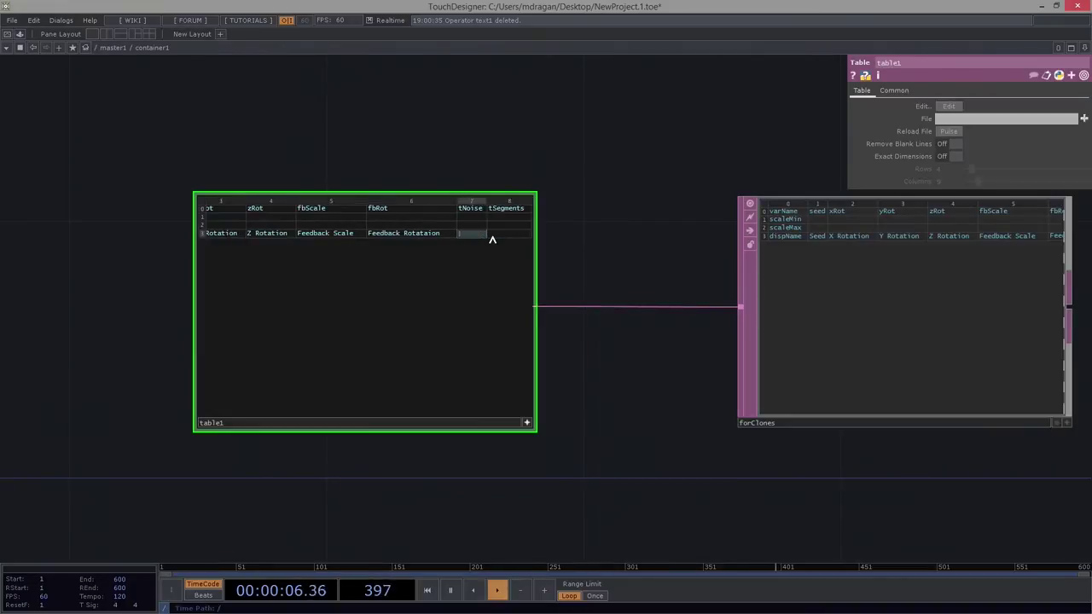
Enter Torus Noise and Torus Segments as the display names for tNoise and tSegments.
type("Torus Noise")
key("Tab")
type("Toru")
type("s Segments")
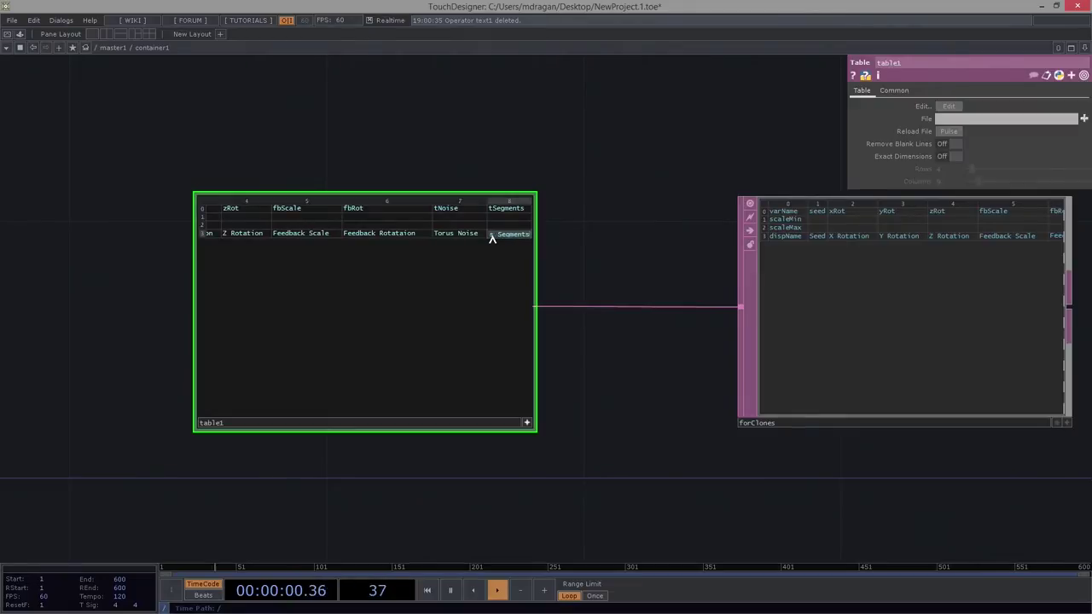
key("Return")
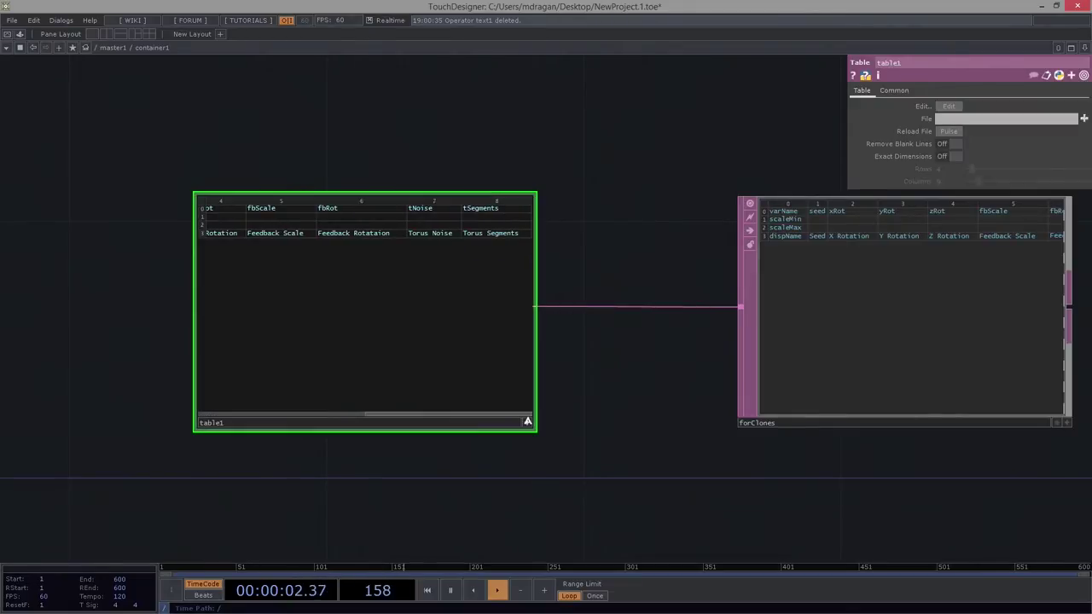
Set the seed column's scaleMin to 0 and its scaleMax to 1.
left_click_drag(433, 418, 218, 418)
left_click(254, 217)
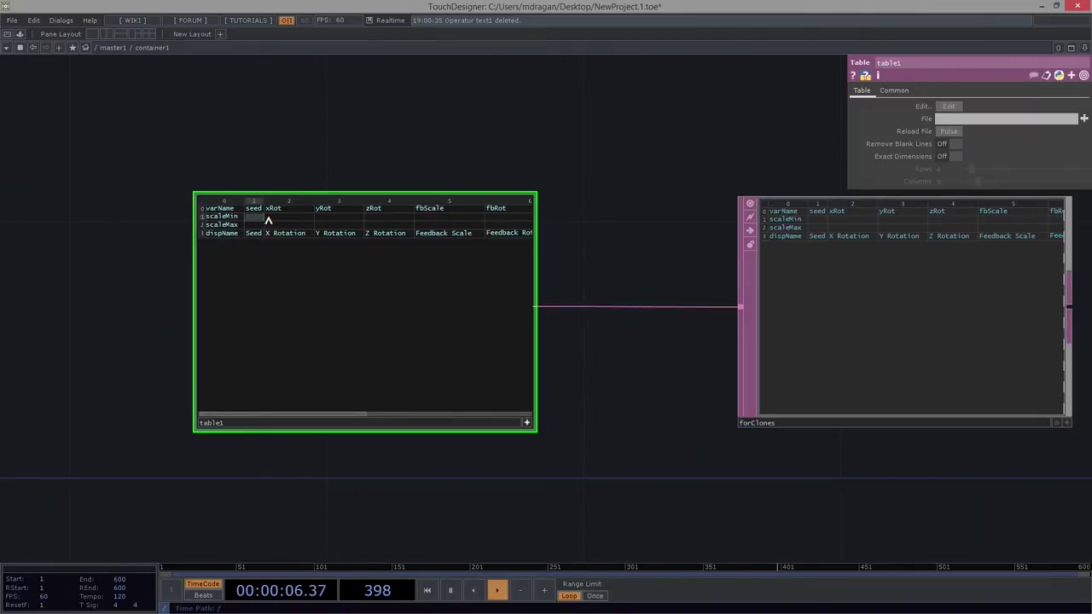
type("0")
key("Return")
type("1")
key("Up")
Fill the scaleMin row with 0 for every variable from xRot through tSegments.
left_click(272, 226)
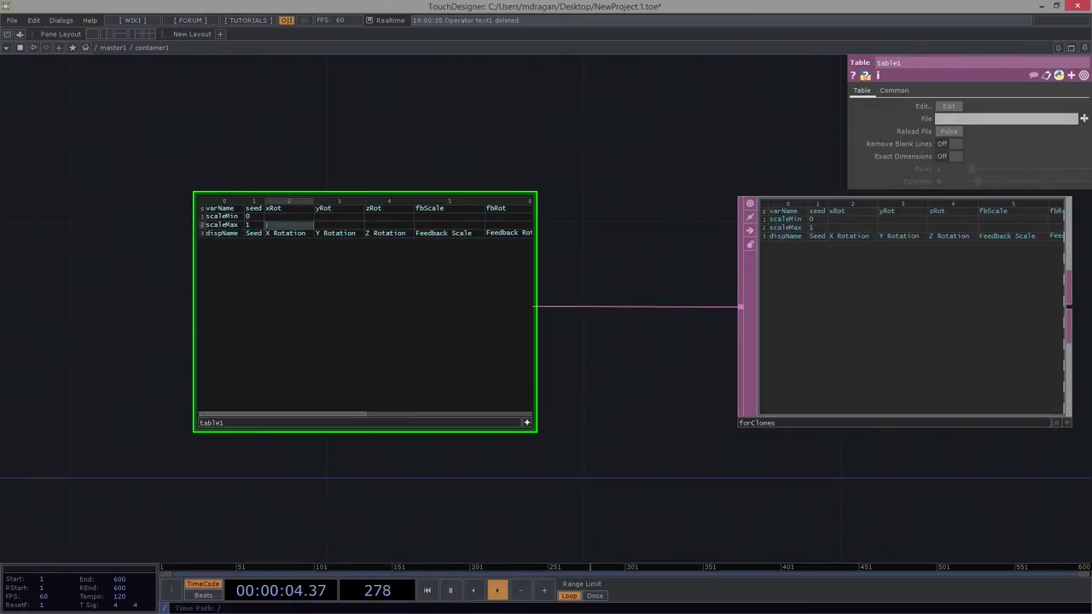
left_click(275, 218)
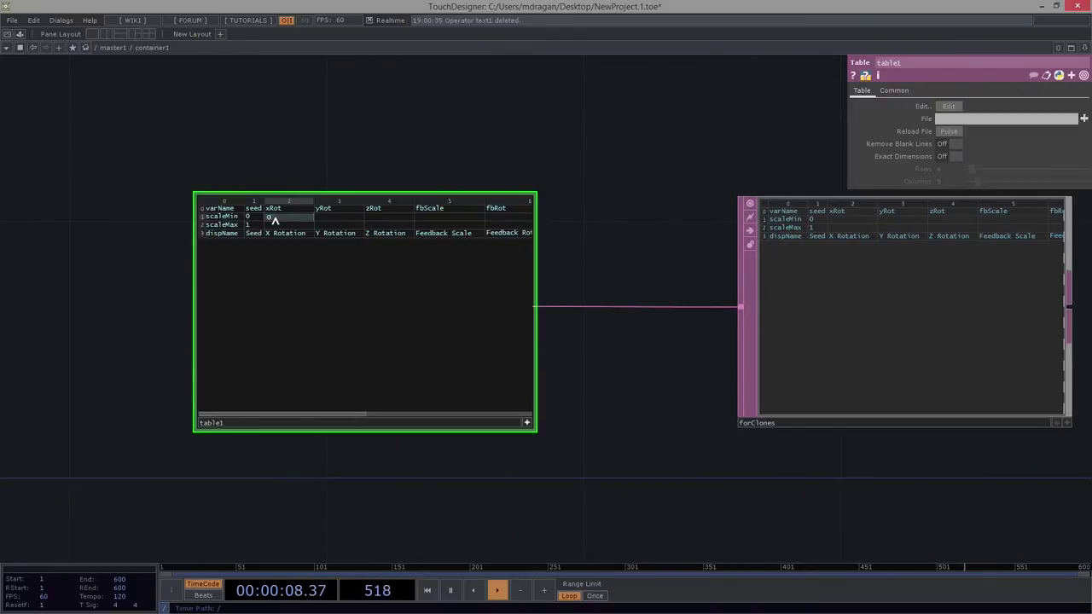
key("Tab")
type("0")
key("Tab")
type("0")
key("Tab")
type("0")
key("Tab")
type("0\t0\t0")
key("Tab")
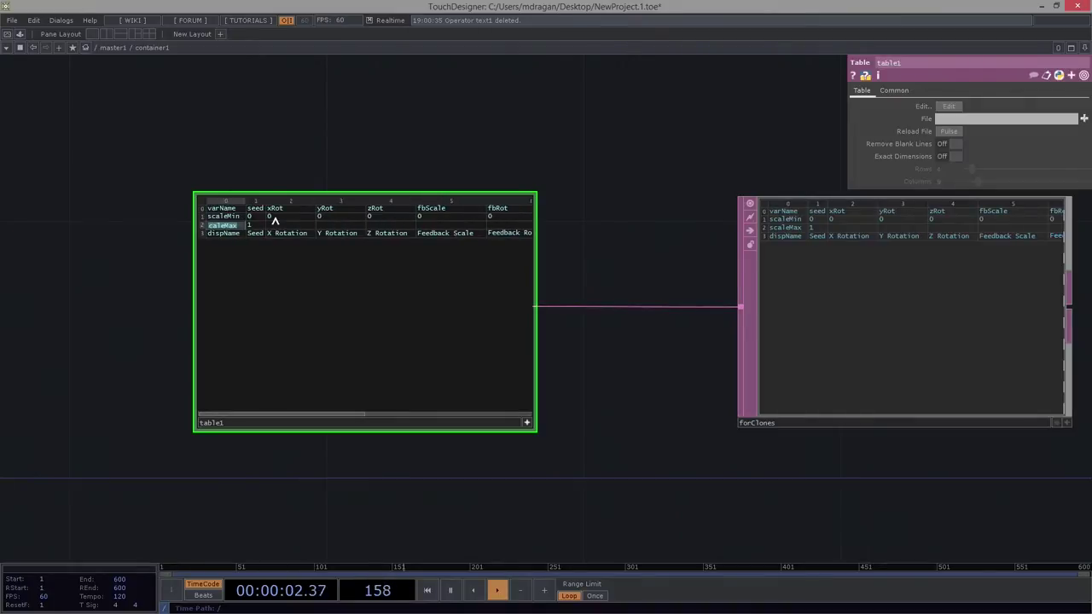
Fill the scaleMax row with 1 from xRot through tSegments and finish editing table1.
key("Tab")
key("Tab")
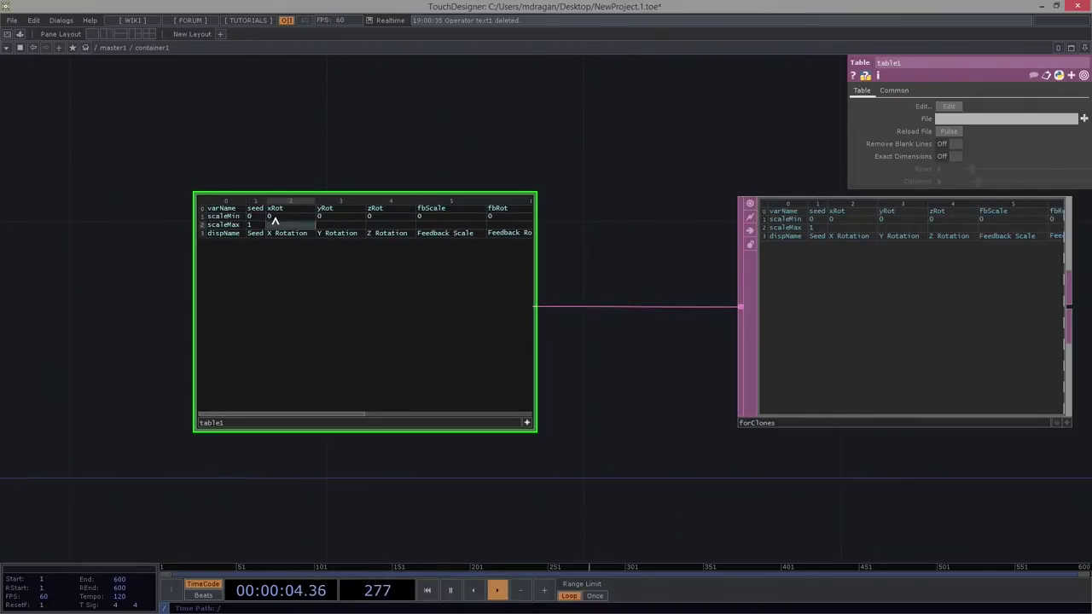
type("1\t1\t1\t1\t1\t1")
key("Tab")
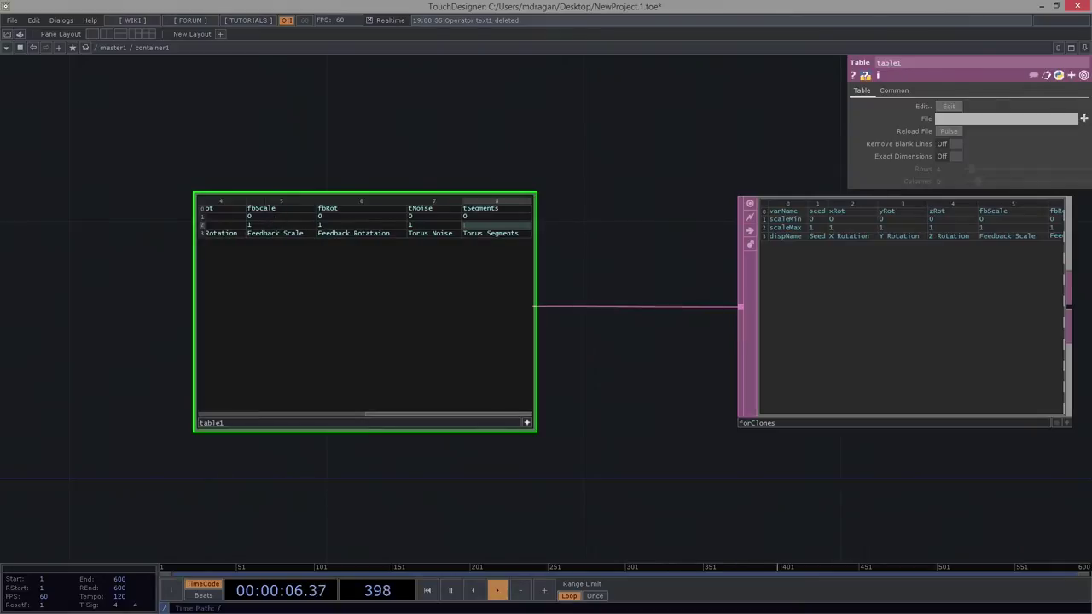
type("1")
key("Tab")
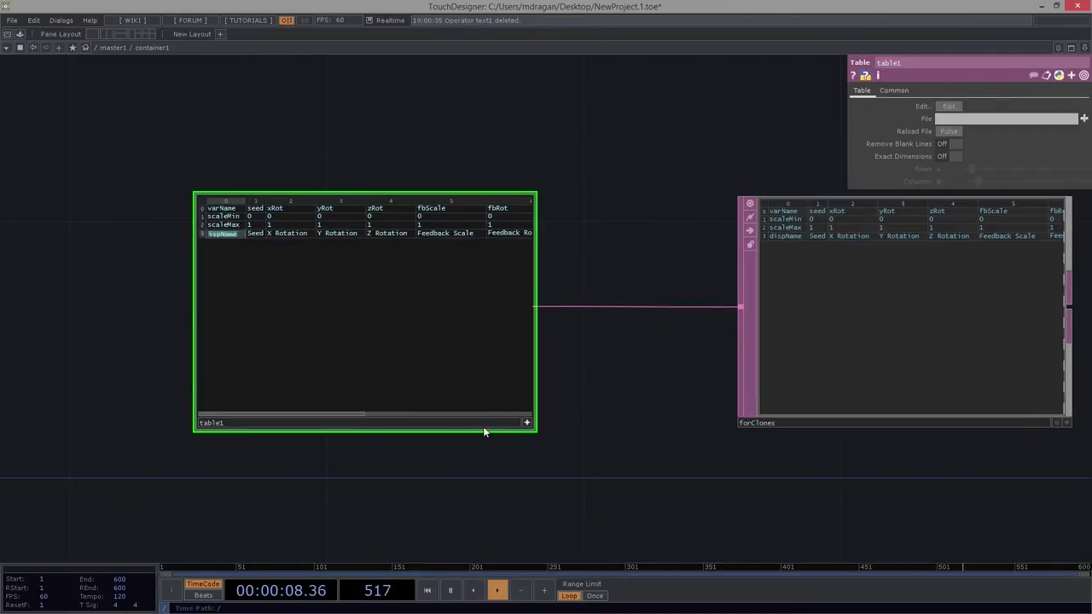
left_click(526, 424)
left_click(526, 424)
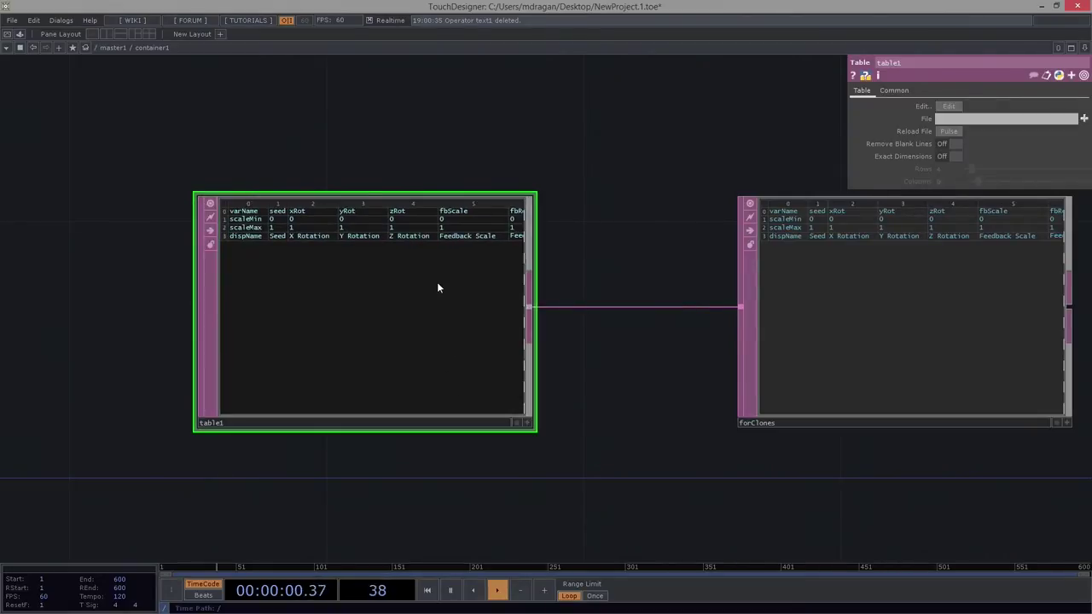
Add a Slider component to the container1 network, placed below table1.
scroll(437, 286, "up", 5)
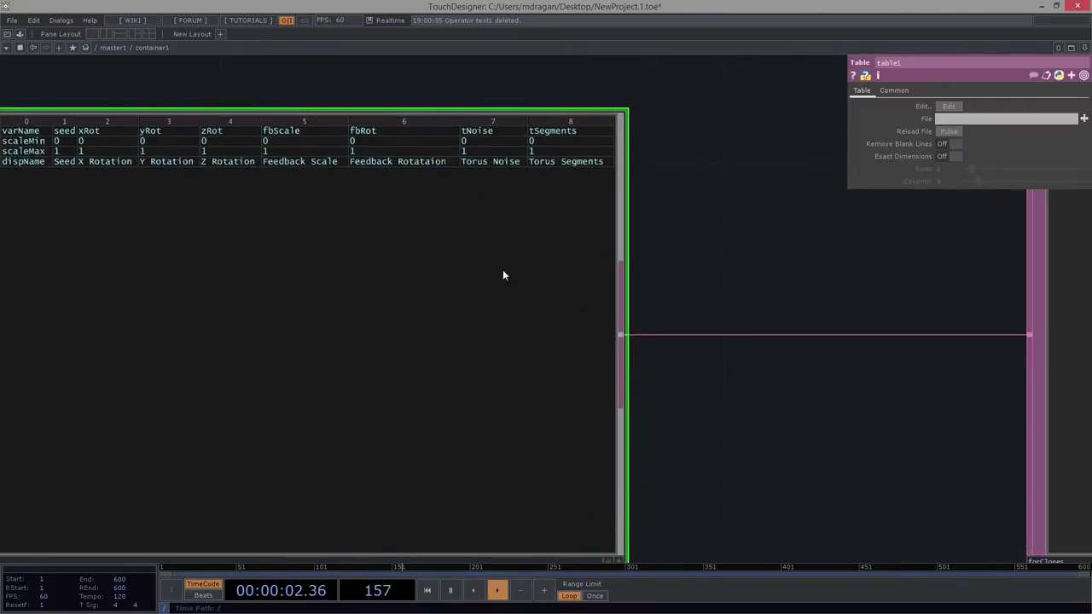
scroll(648, 402, "down", 5)
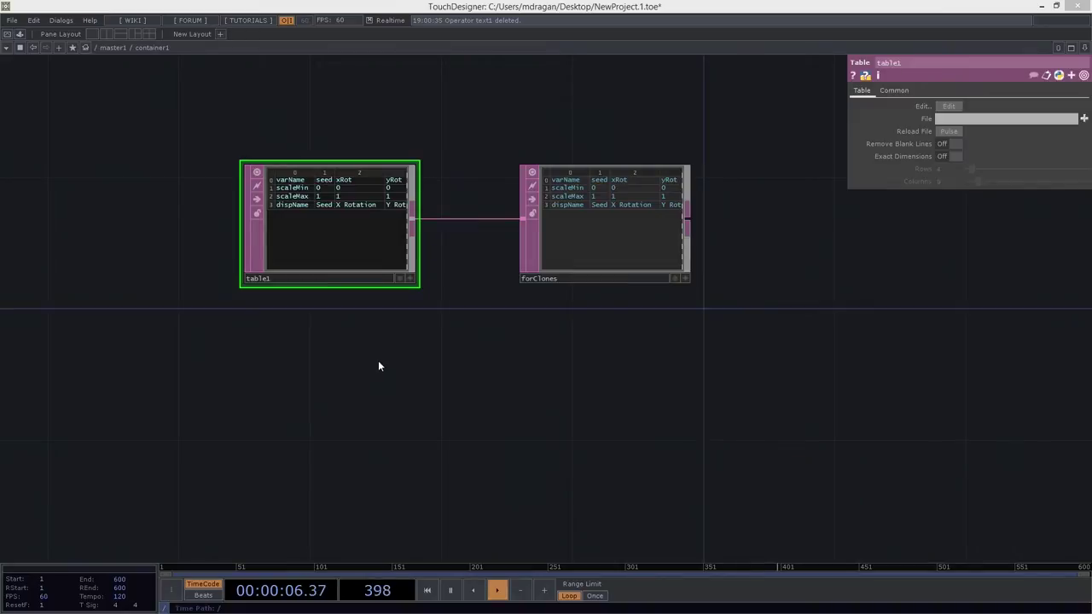
key("Tab")
type("slider")
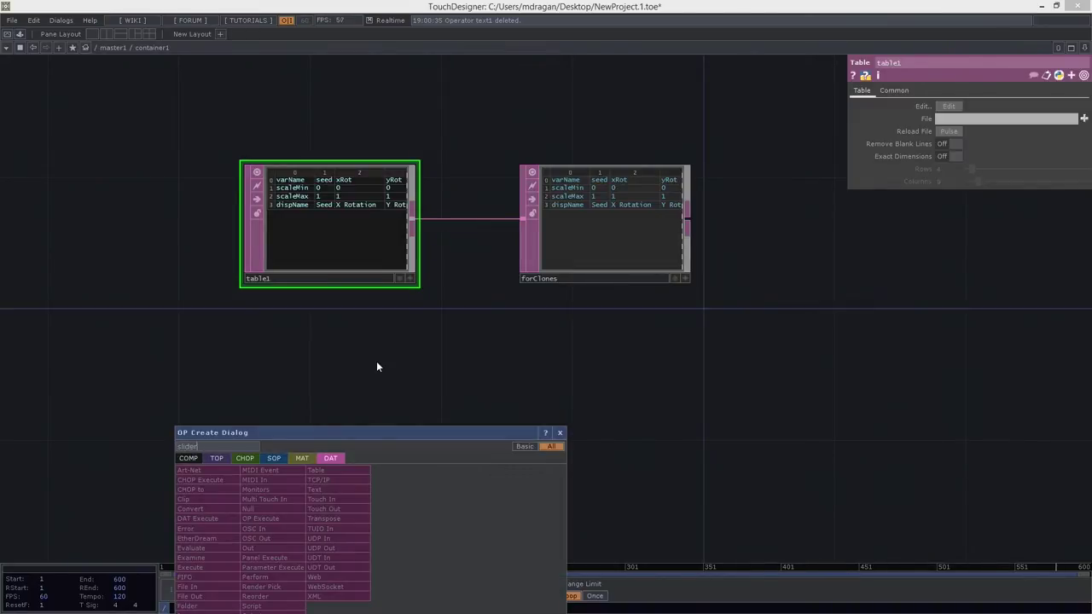
key("Tab")
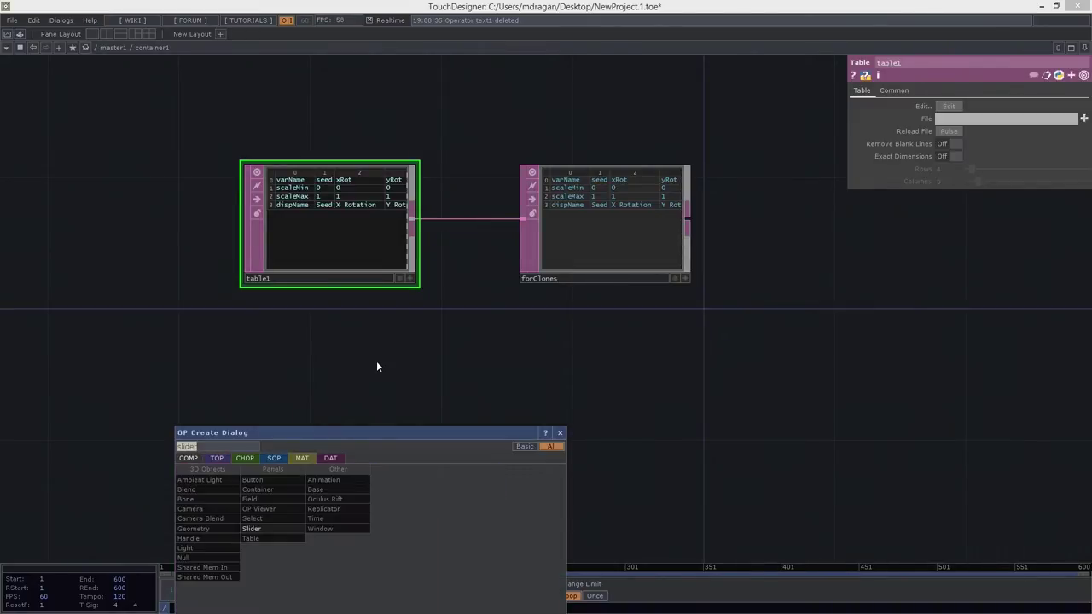
key("Return")
left_click_drag(342, 362, 270, 368)
left_click_drag(480, 326, 230, 491)
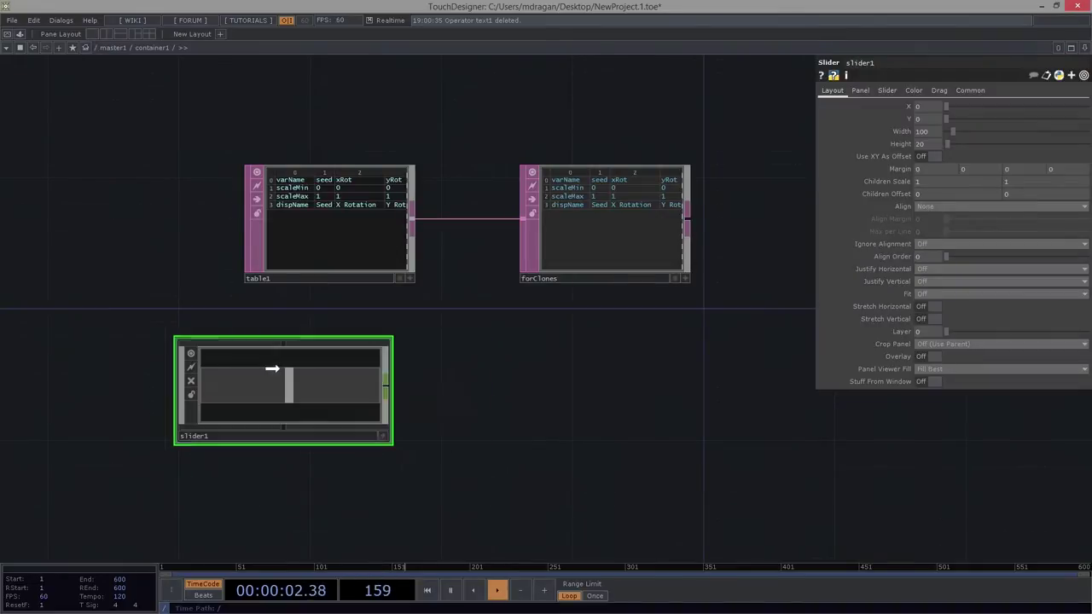
left_click_drag(356, 368, 370, 367)
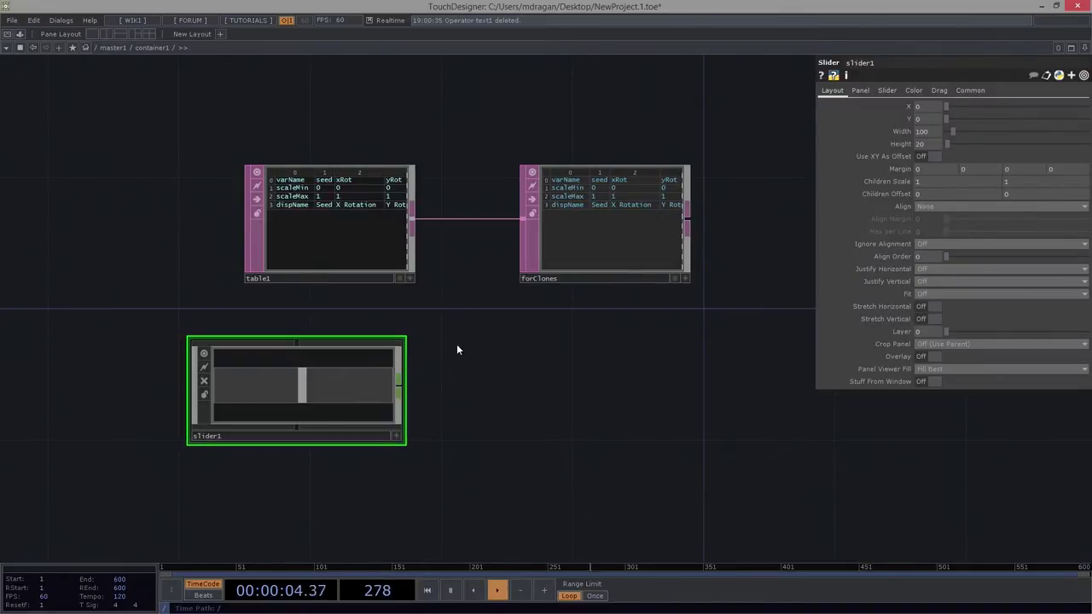
Rename the new slider component as template1.
left_click(283, 437)
double_click(284, 437)
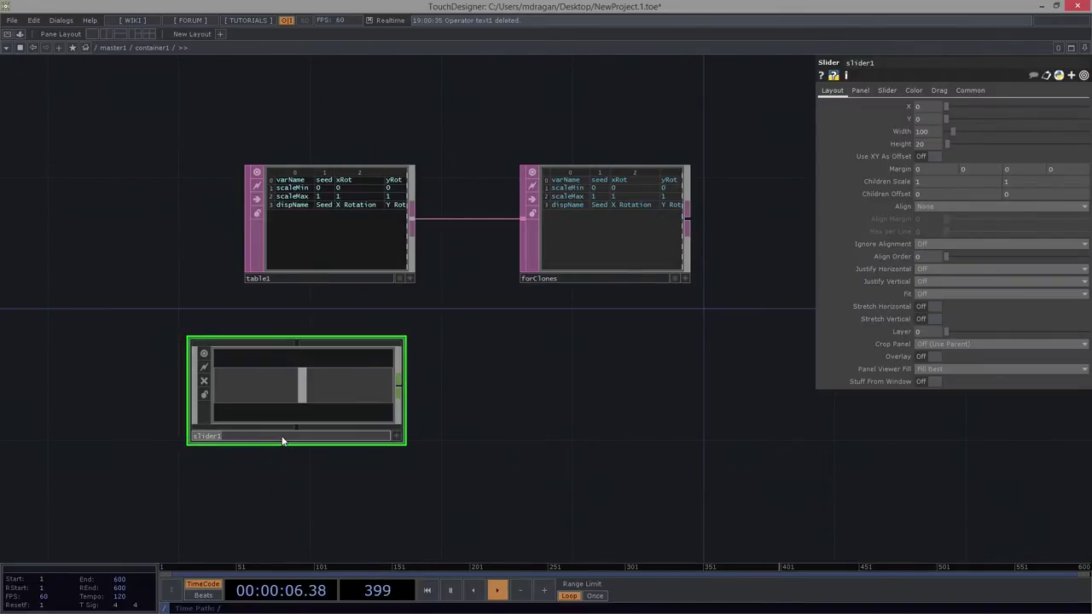
type("template1")
key("Return")
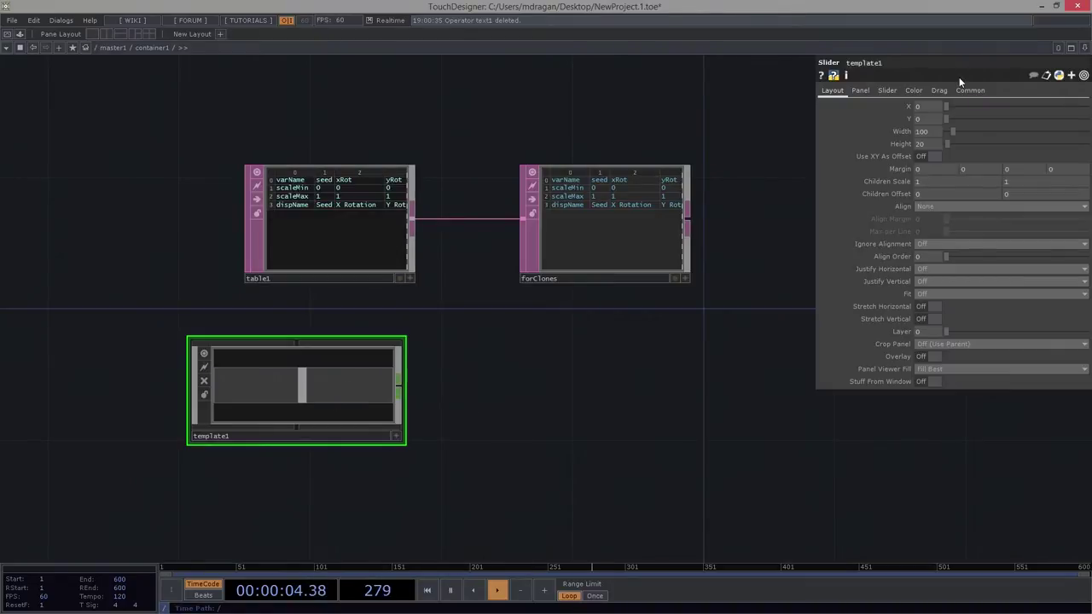
Set template1's Background TOP to ./bg.
left_click(860, 89)
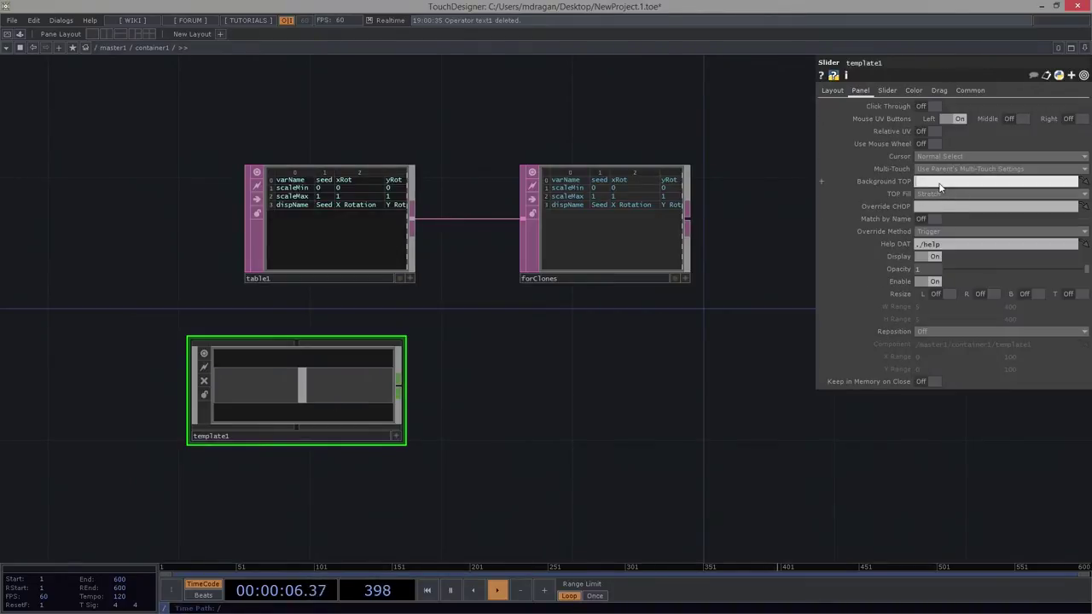
type("bg")
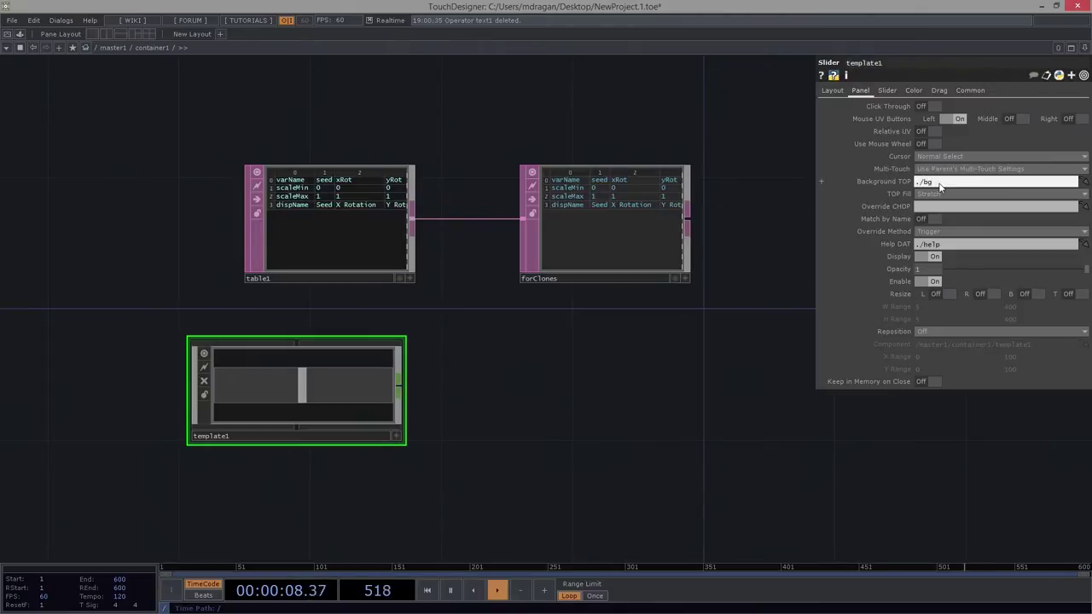
key("Return")
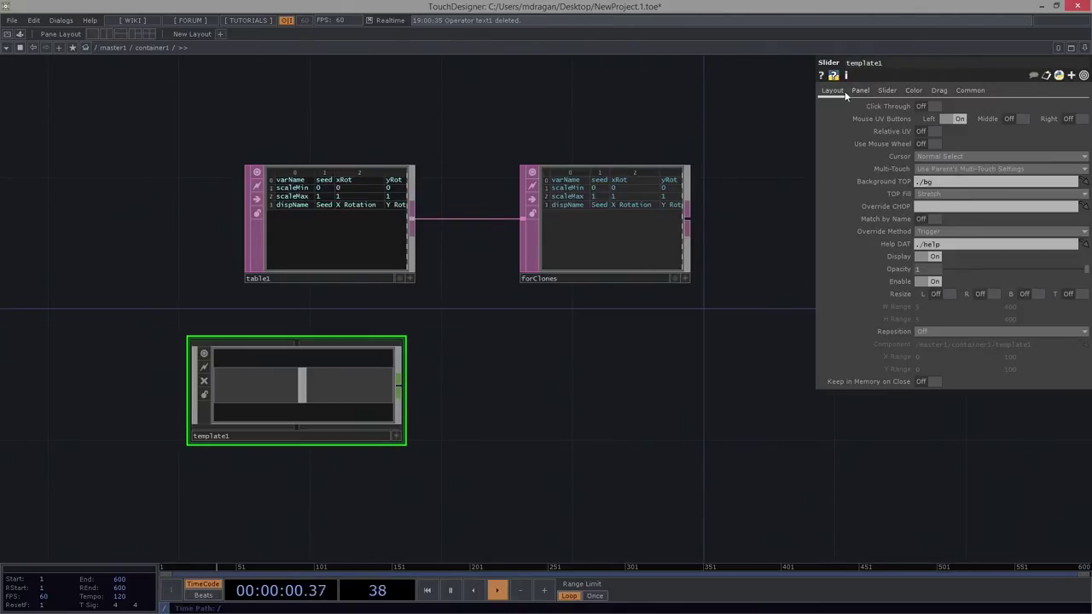
Set template1's width to 150 and height to 30, and move table1 into line above it.
left_click(841, 91)
type("150")
key("Return")
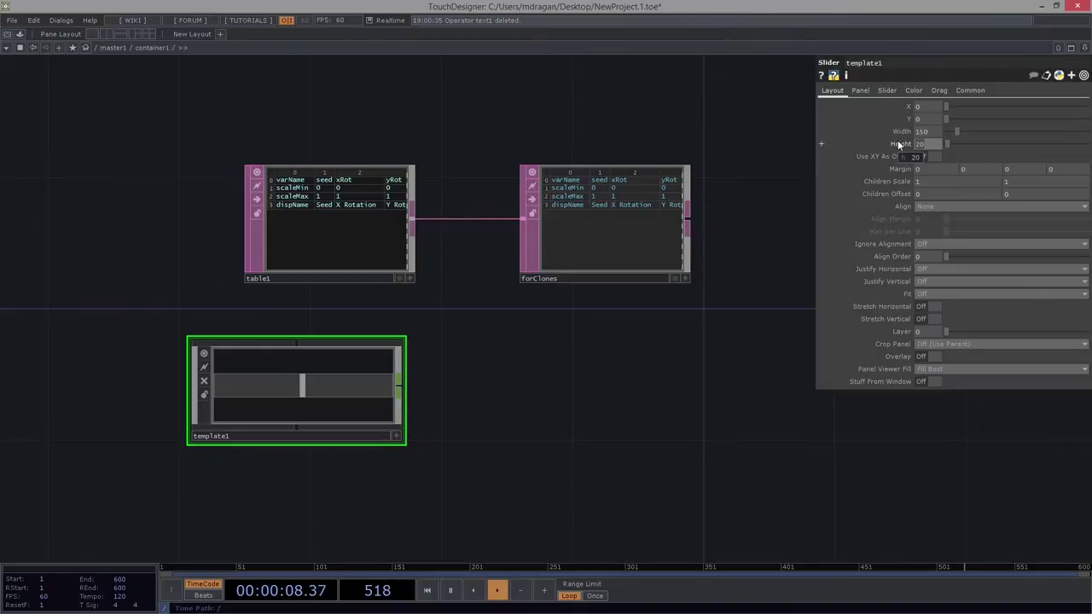
type("30")
key("Return")
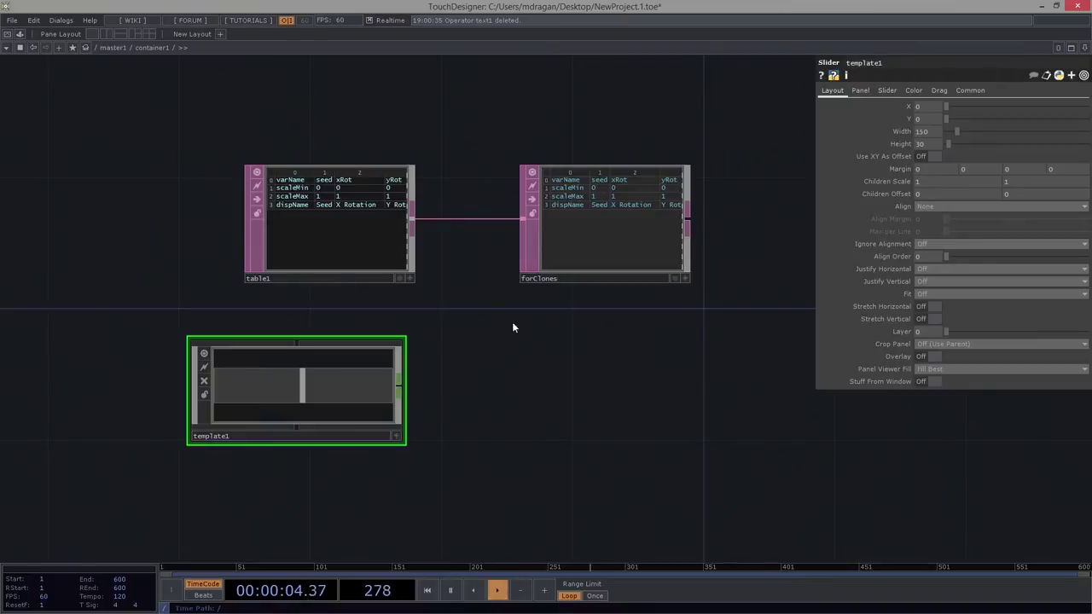
left_click_drag(378, 271, 301, 252)
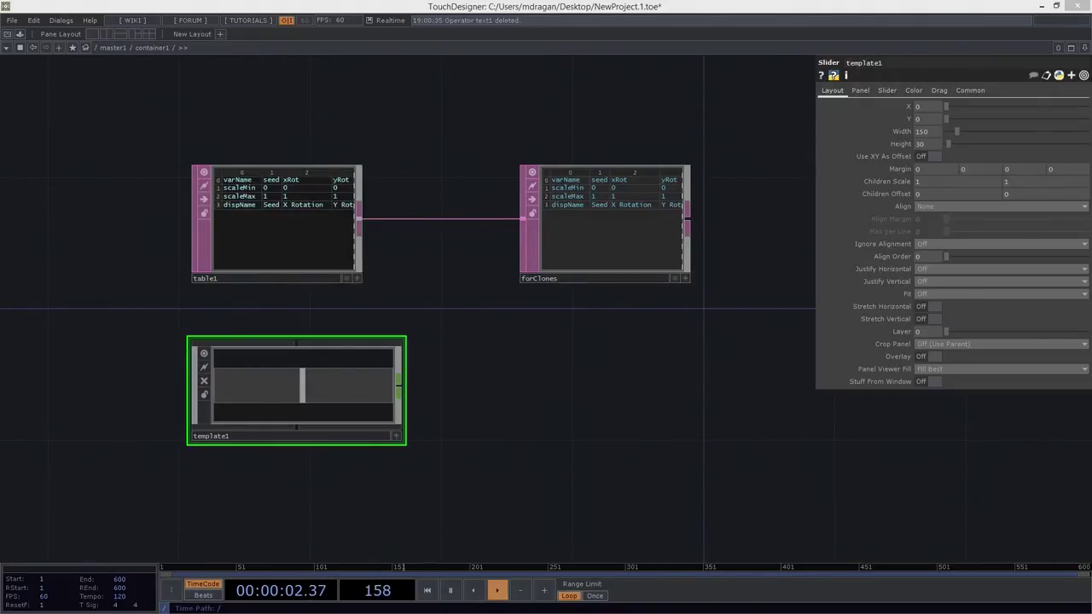
Enter template1's internal network and split the workspace into two side-by-side panes, with the second showing the parent container1.
left_click_drag(463, 375, 714, 402)
scroll(597, 409, "up", 8)
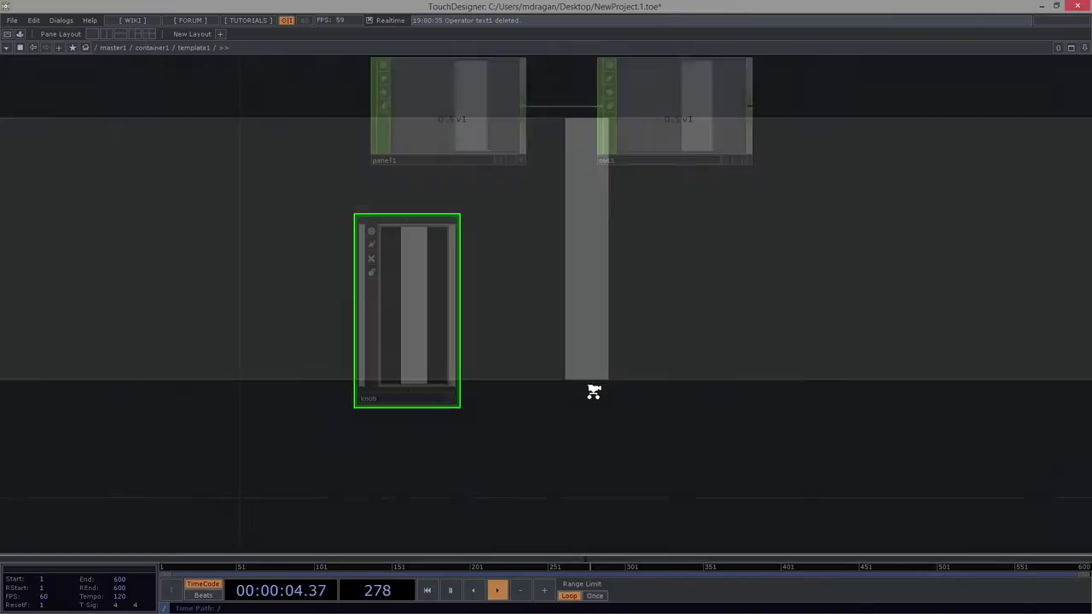
key("p")
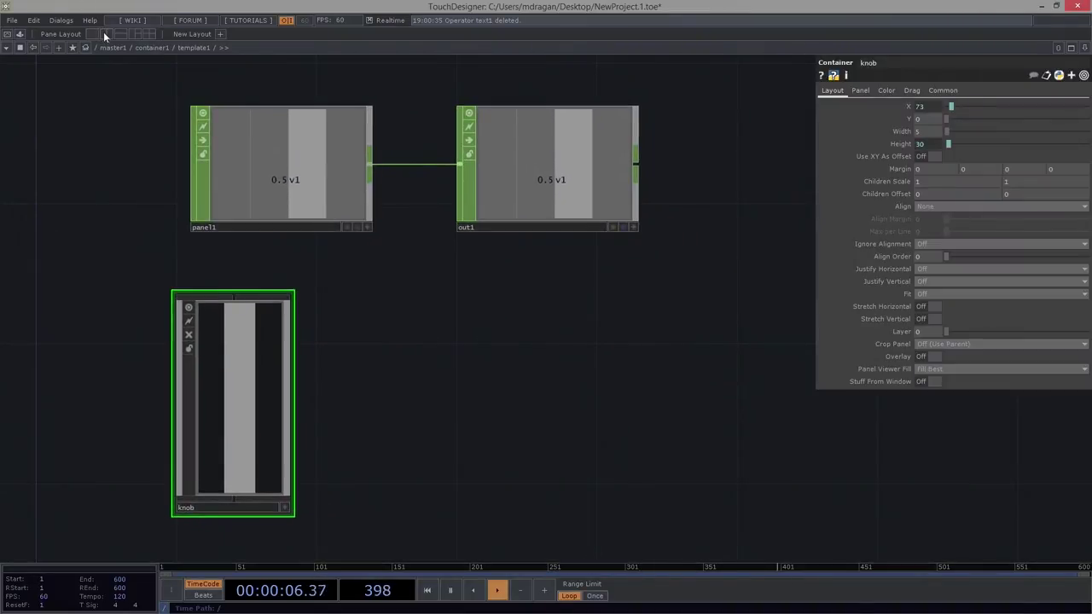
left_click(104, 35)
key("u")
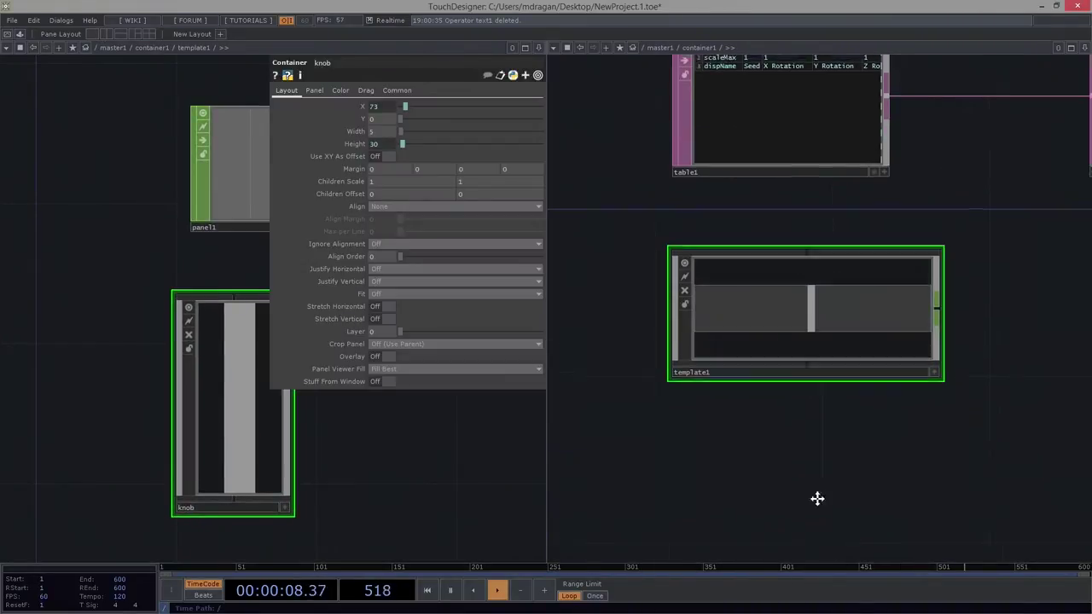
Widen the template1 pane and arrange the container1 pane so that forClones is within reach.
left_click_drag(1006, 354, 961, 461)
scroll(894, 416, "down", 3)
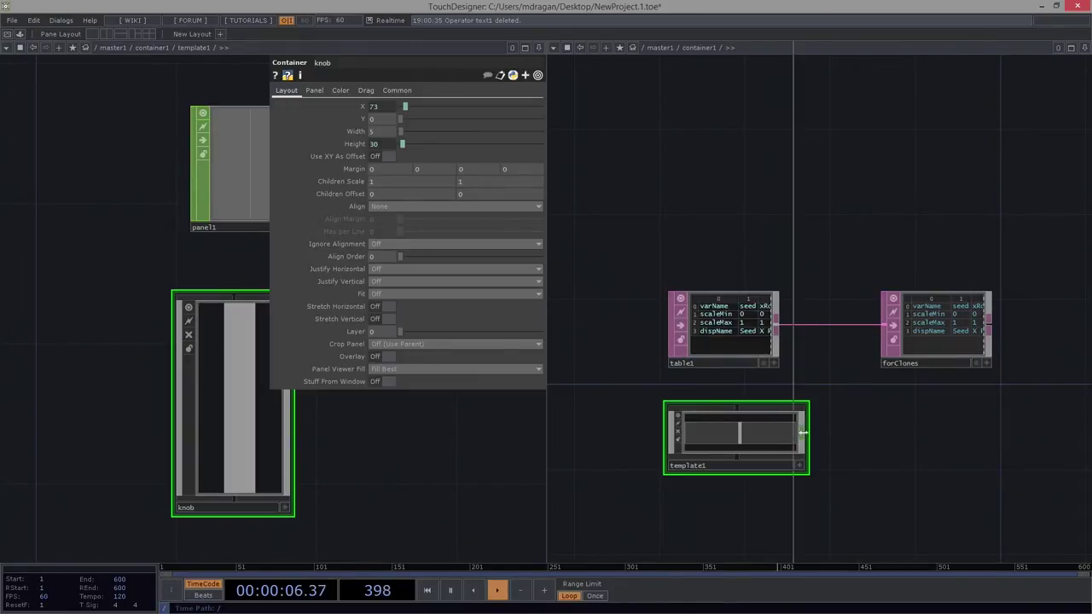
left_click_drag(794, 433, 818, 434)
left_click_drag(940, 198, 736, 178)
left_click_drag(957, 177, 856, 144)
scroll(900, 236, "up", 4)
left_click_drag(973, 428, 1008, 406)
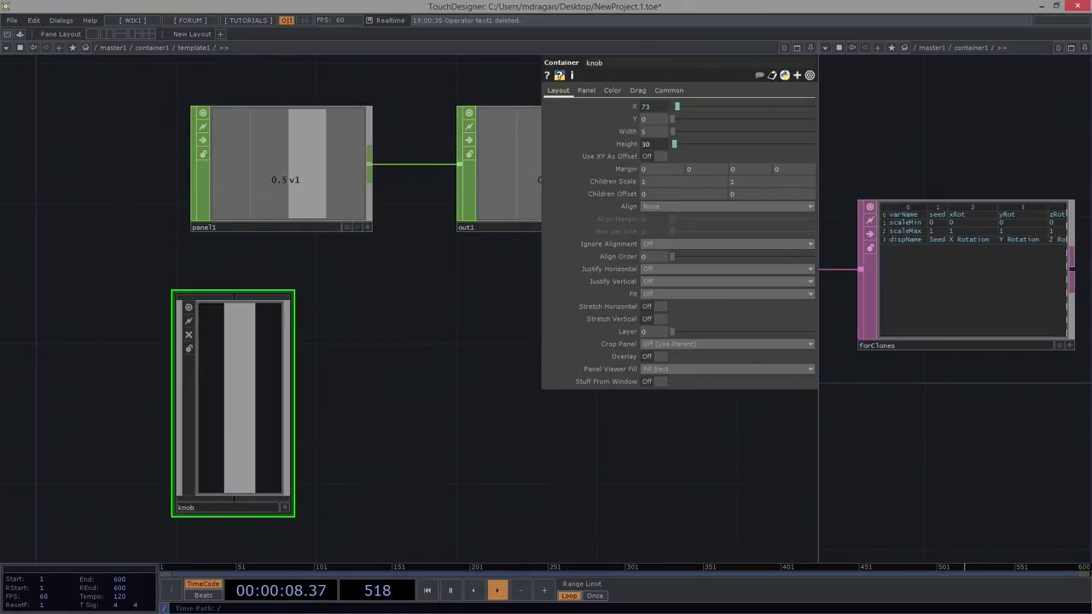
Add a Select DAT inside template1, placed above panel1.
key("Tab")
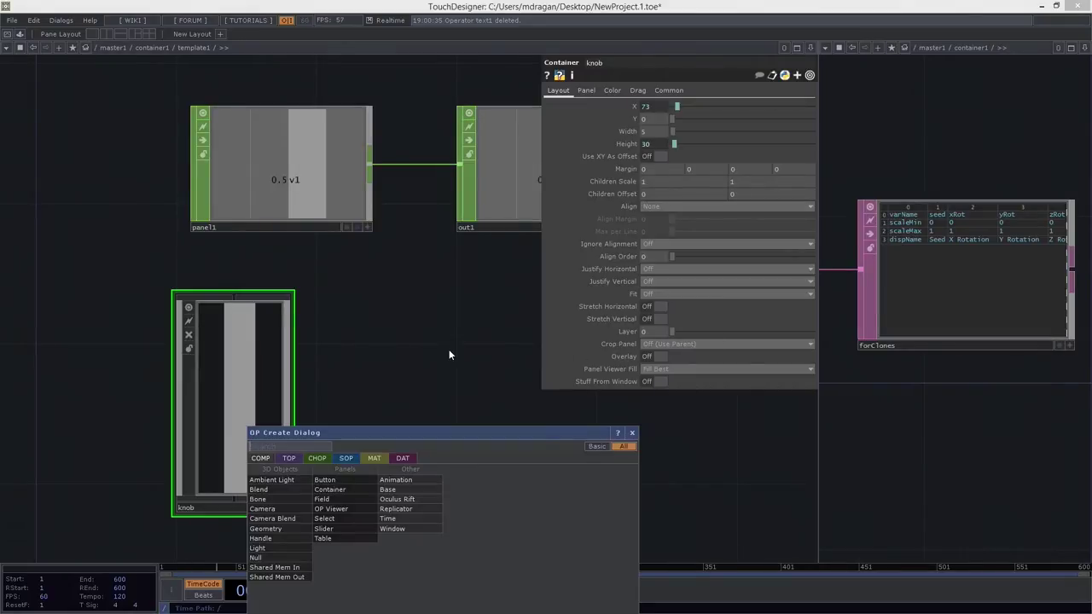
left_click(401, 460)
type("se")
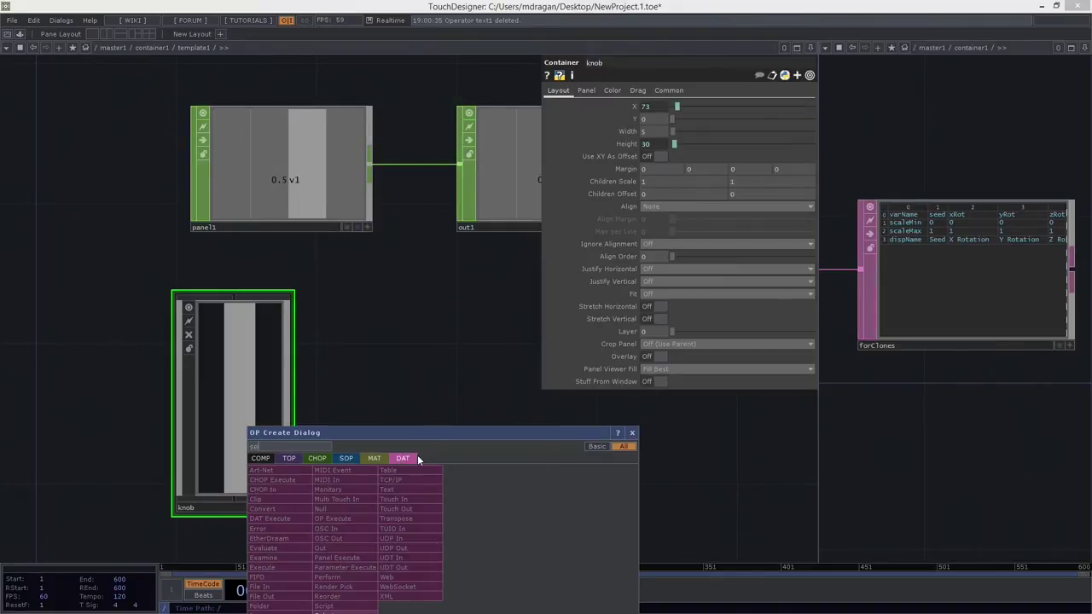
left_click_drag(421, 442, 510, 220)
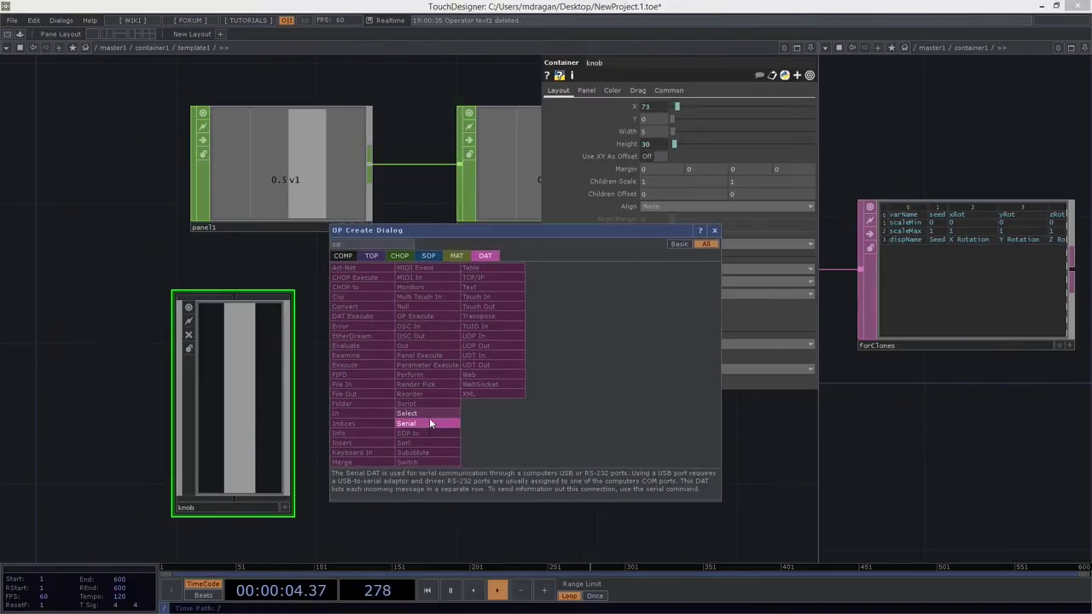
left_click(430, 421)
left_click(398, 345)
left_click_drag(555, 374, 573, 484)
left_click_drag(408, 461, 292, 96)
left_click_drag(470, 162, 464, 273)
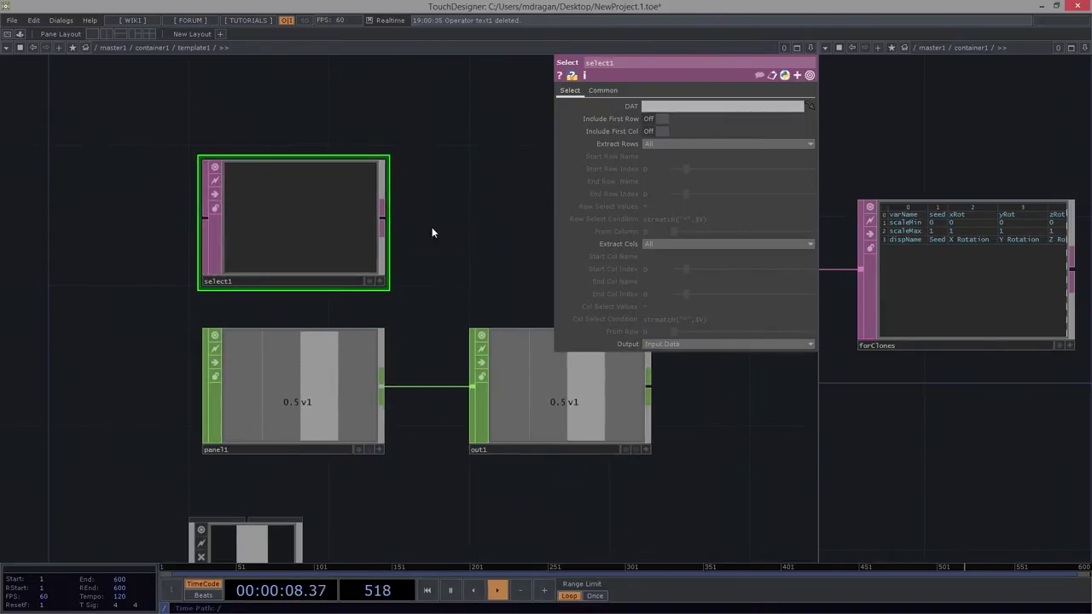
Reference forClones by relative path as the Select DAT's source and extract its columns by index.
left_click_drag(971, 295, 295, 209)
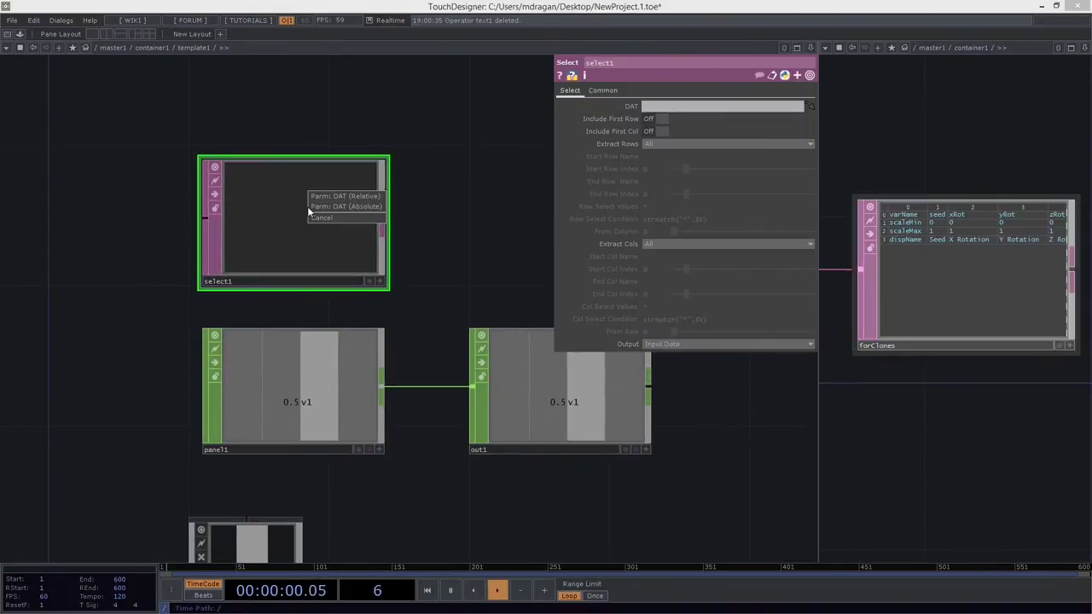
left_click(356, 196)
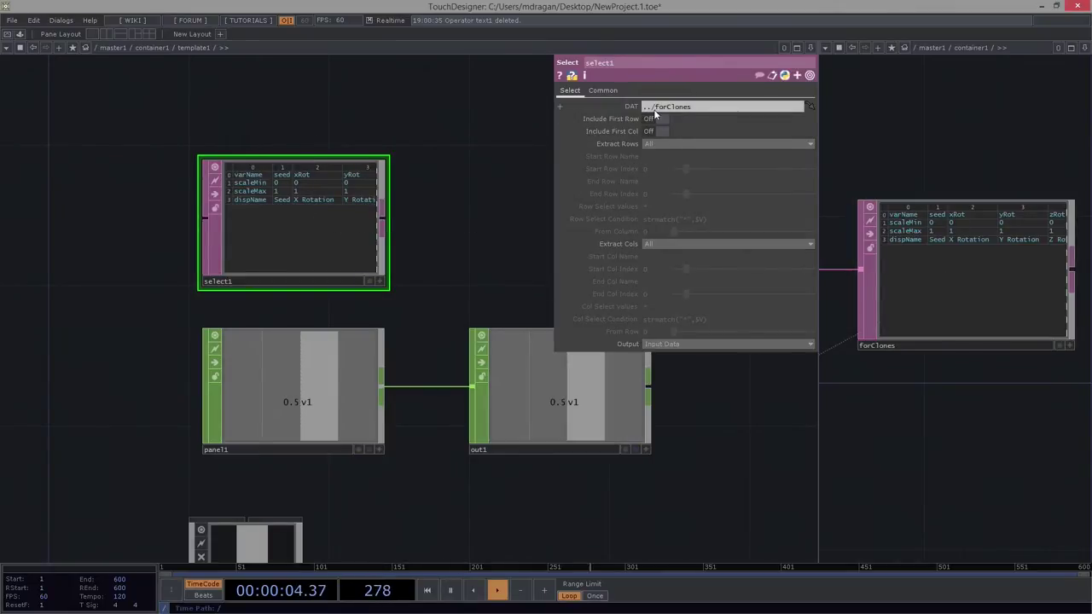
left_click(650, 245)
left_click(664, 276)
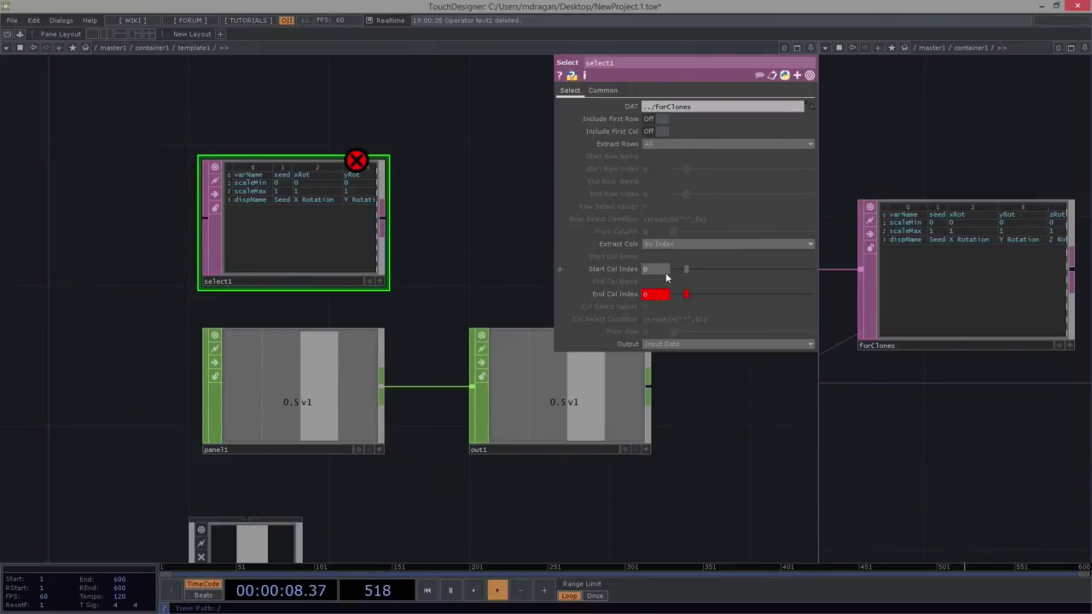
Set the Select DAT's start and end column index expressions to me.digits.
left_click(641, 270)
left_click_drag(644, 279, 600, 280)
type("me.digits")
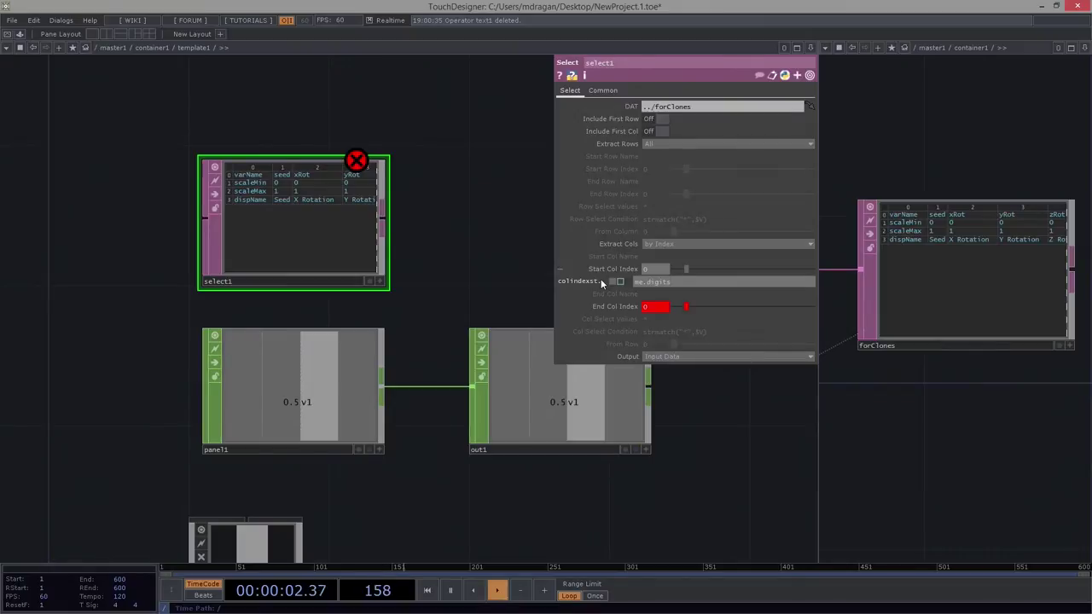
key("Return")
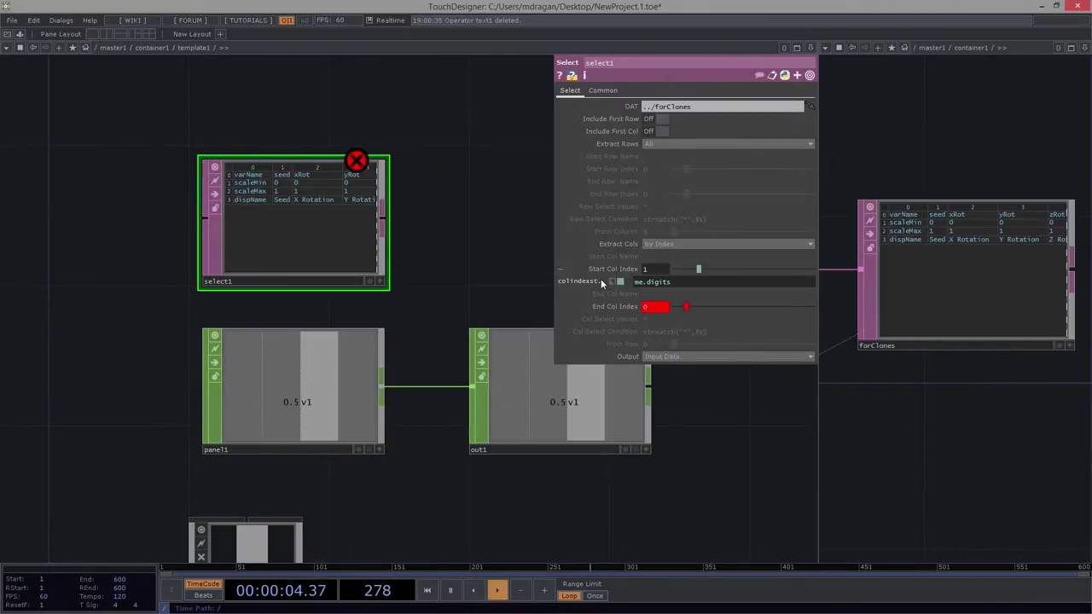
left_click(596, 306)
left_click(674, 319)
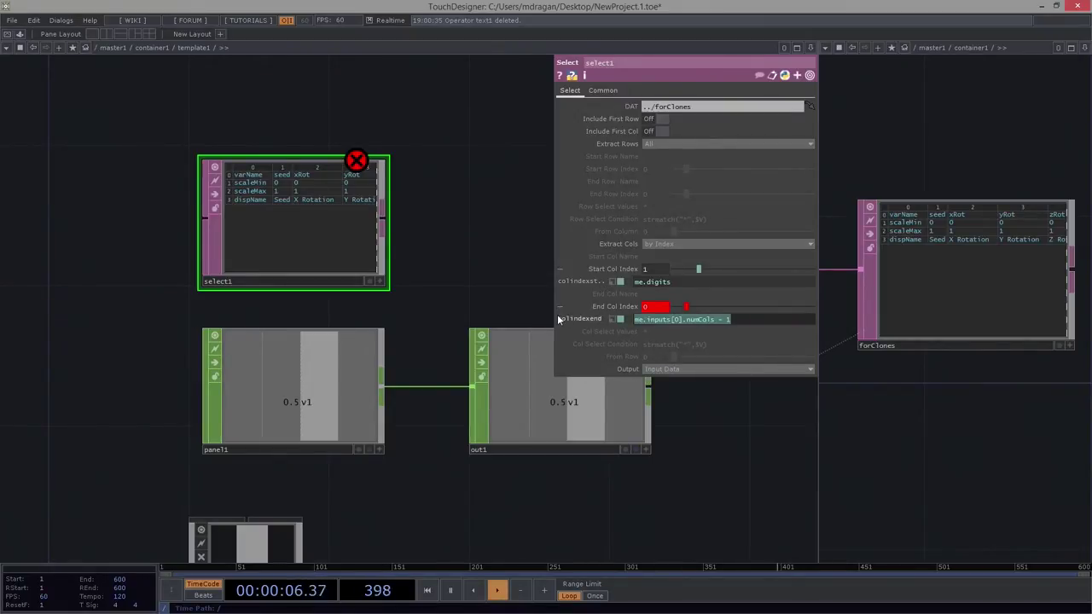
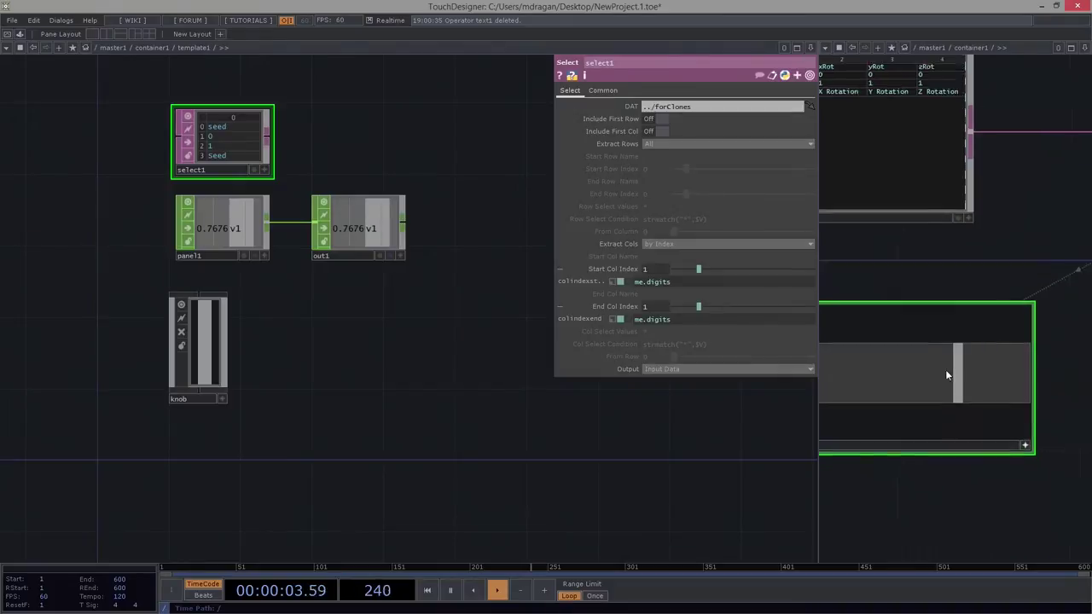
Change the knob container's height expression to parent().par.h - 2.
scroll(917, 543, "down", 3)
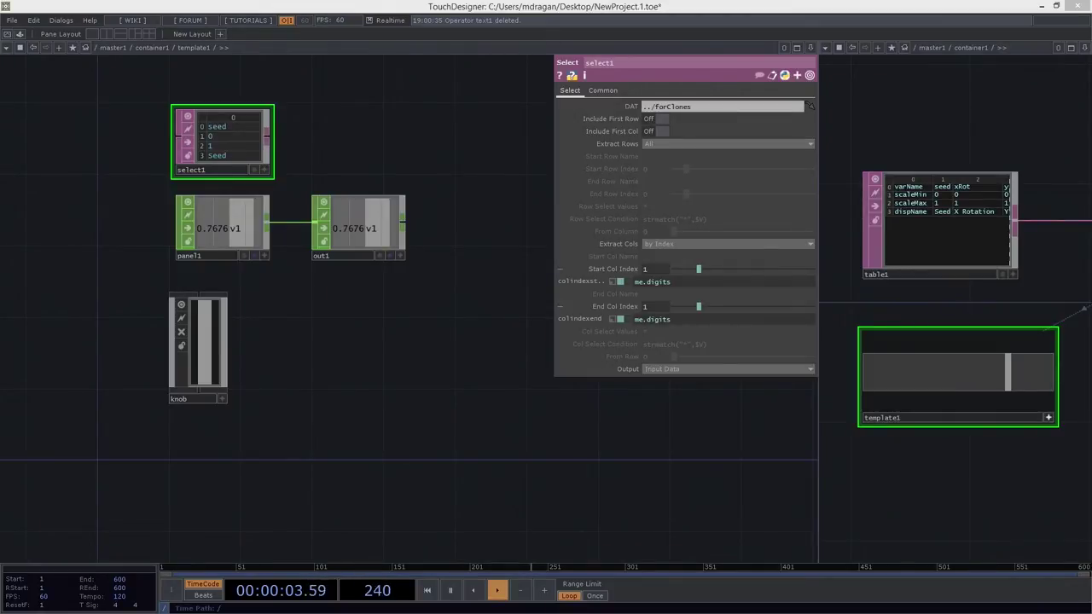
left_click_drag(355, 321, 189, 435)
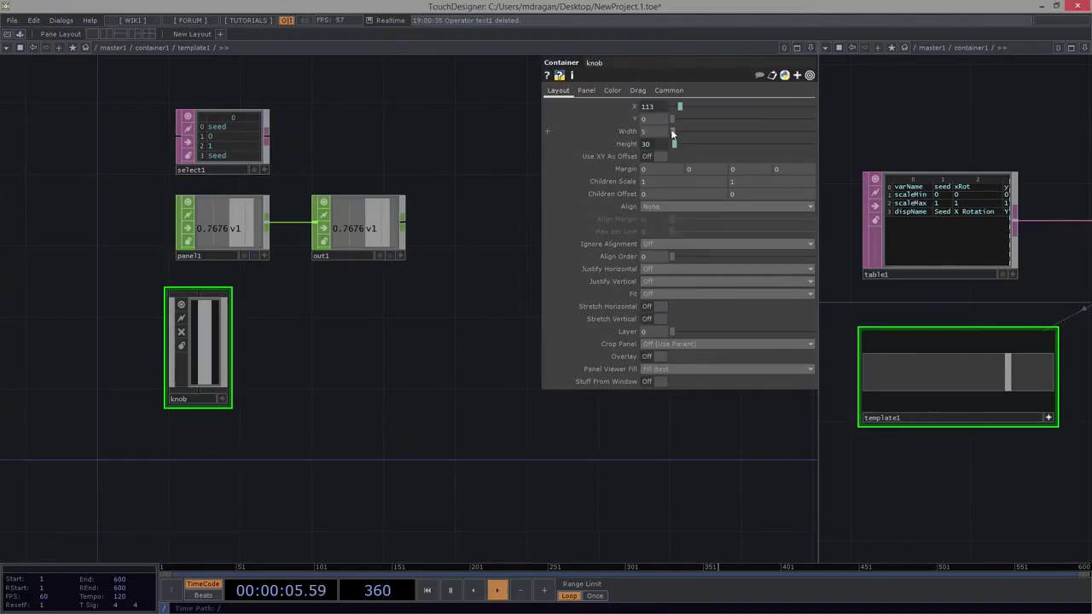
left_click(635, 145)
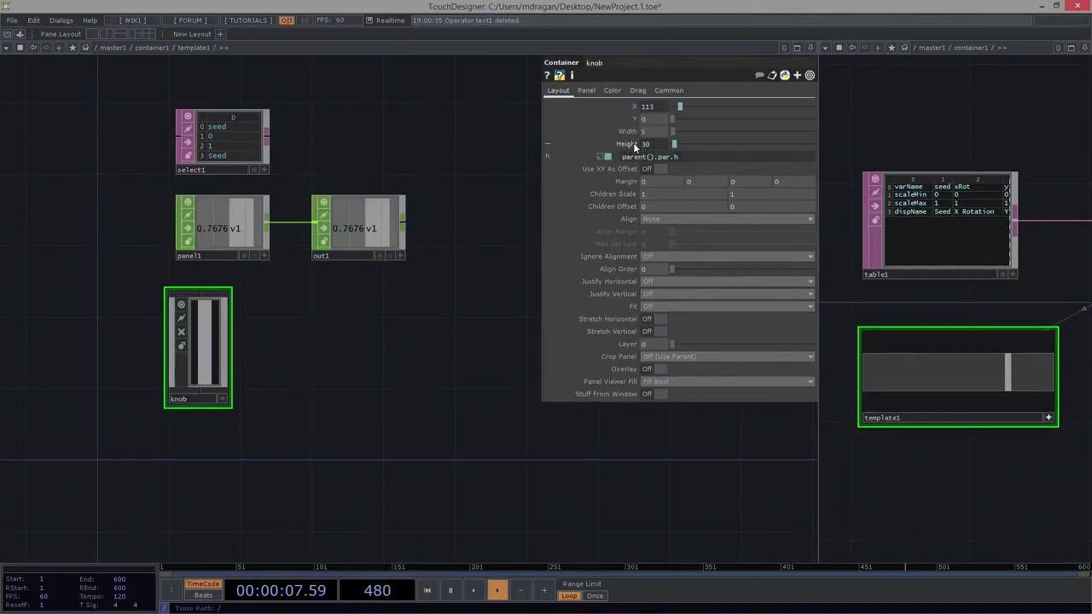
left_click(753, 159)
type("- 2")
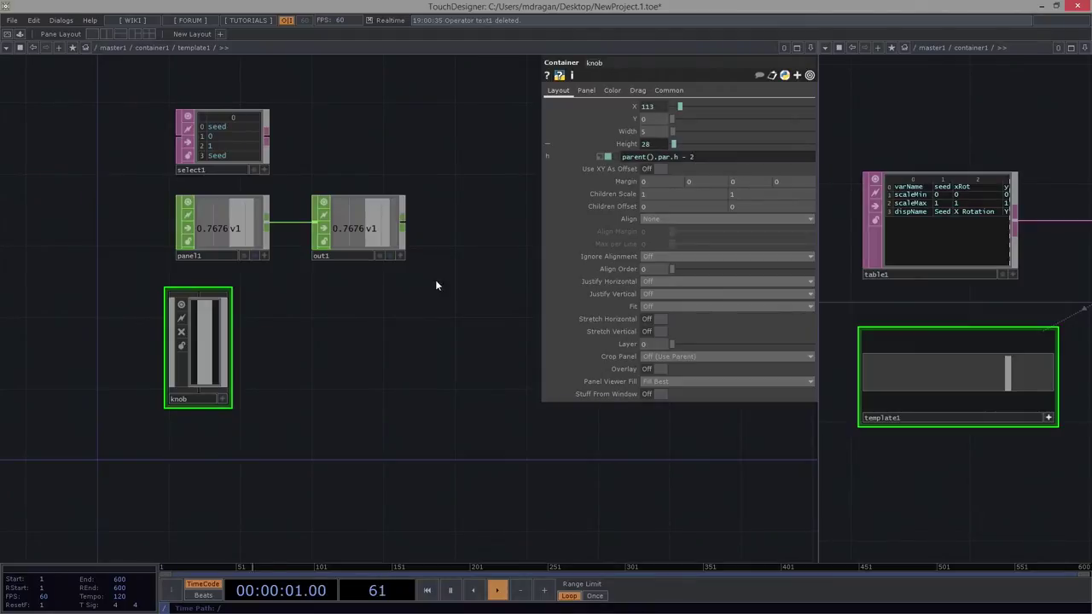
key("Return")
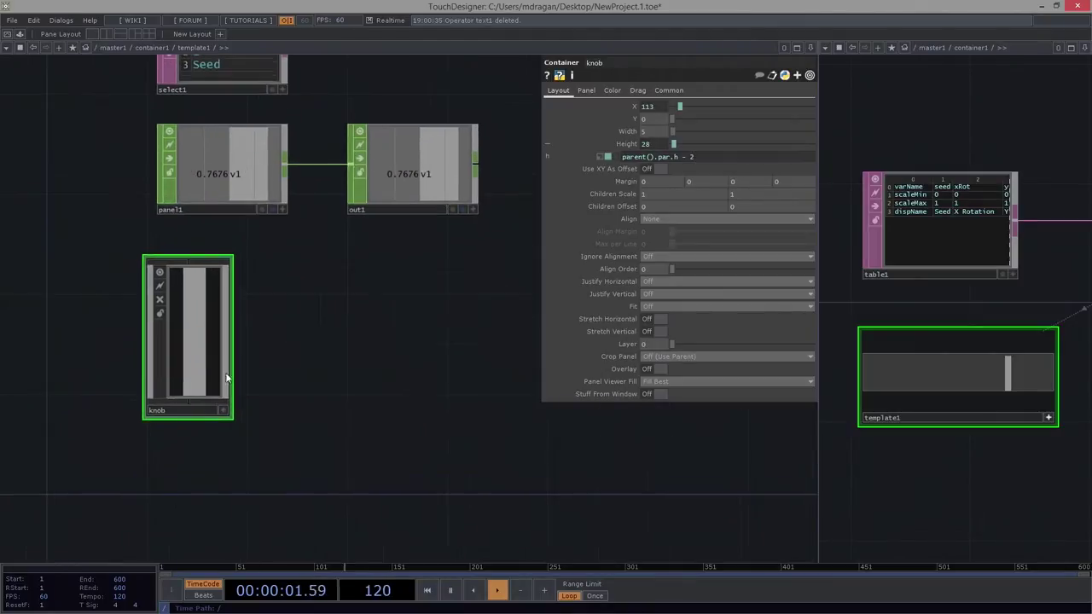
Set template1's vertical justification to Center.
scroll(337, 384, "down", 5)
key("p")
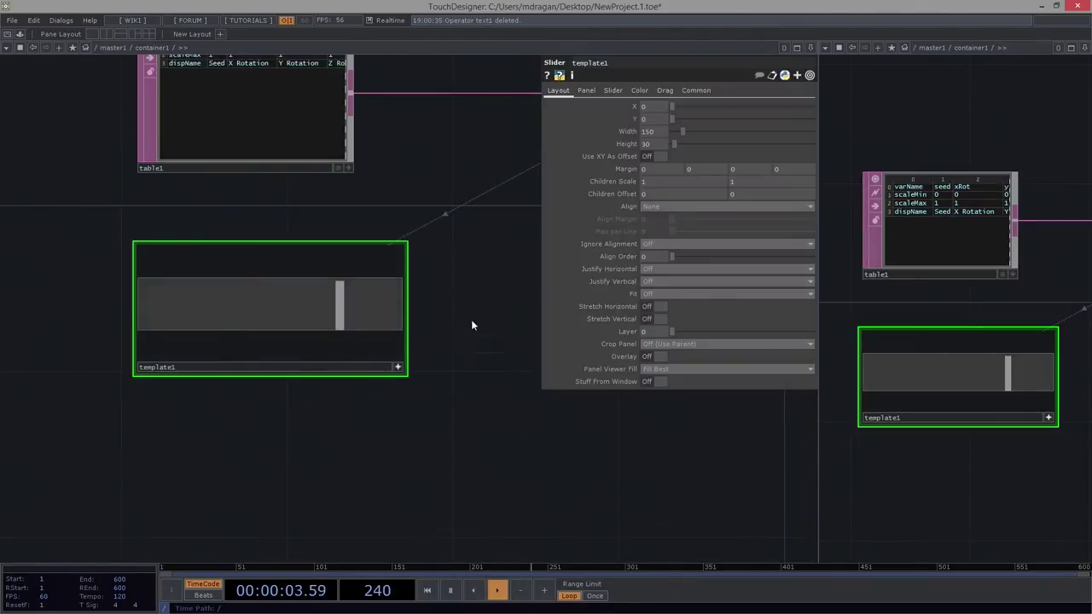
left_click(660, 281)
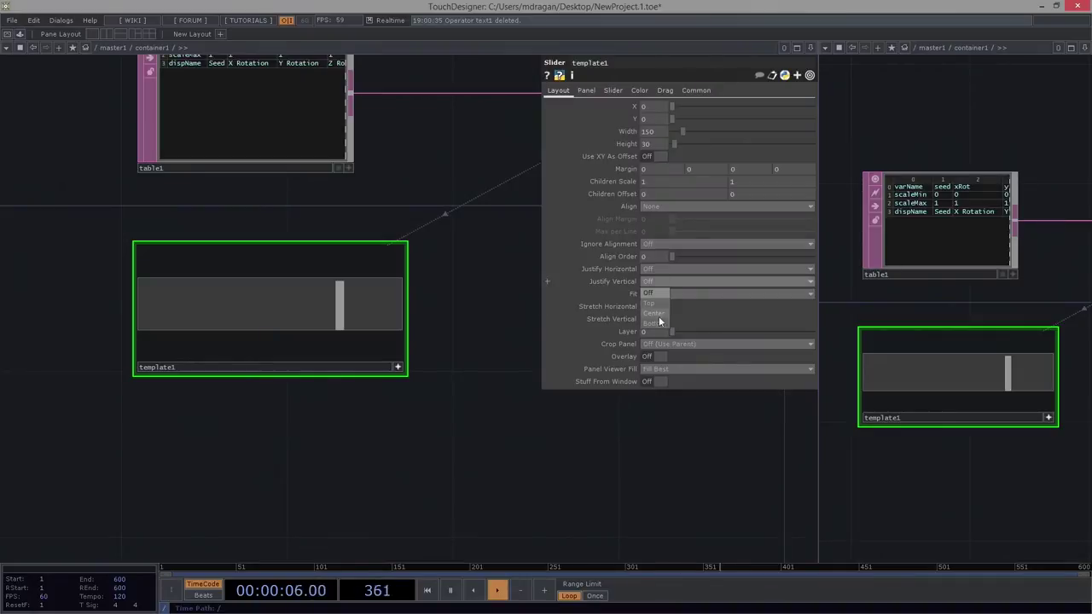
left_click(658, 316)
scroll(331, 314, "up", 2)
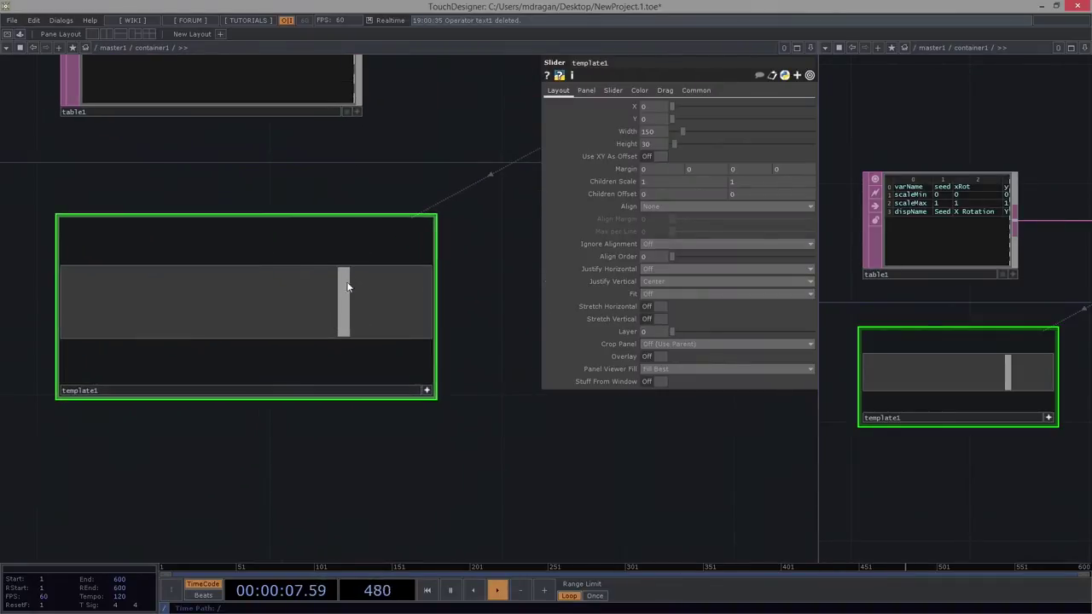
scroll(357, 275, "up", 6)
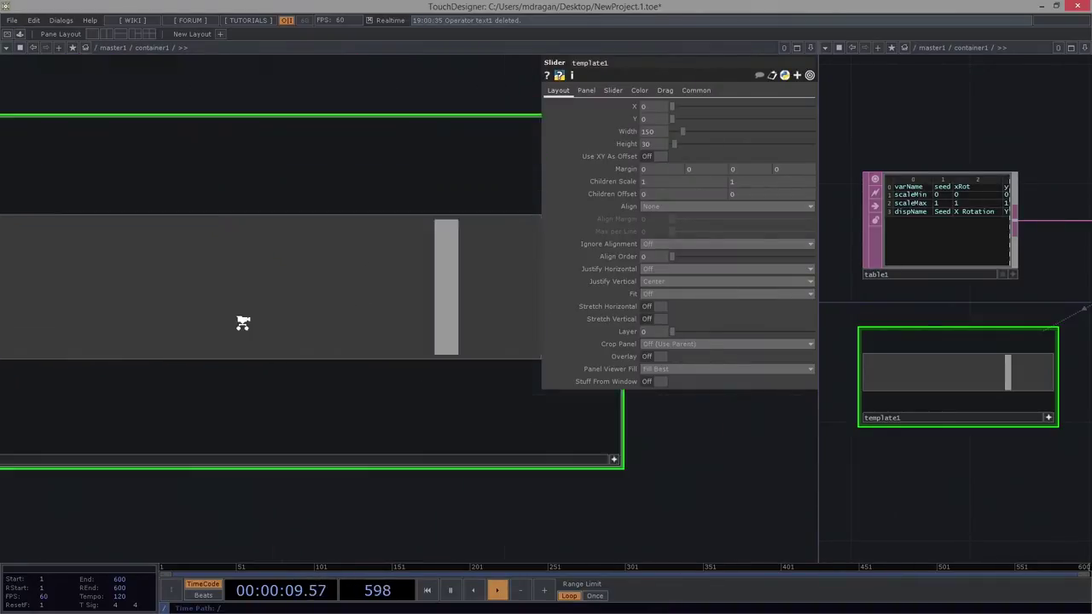
scroll(285, 356, "down", 4)
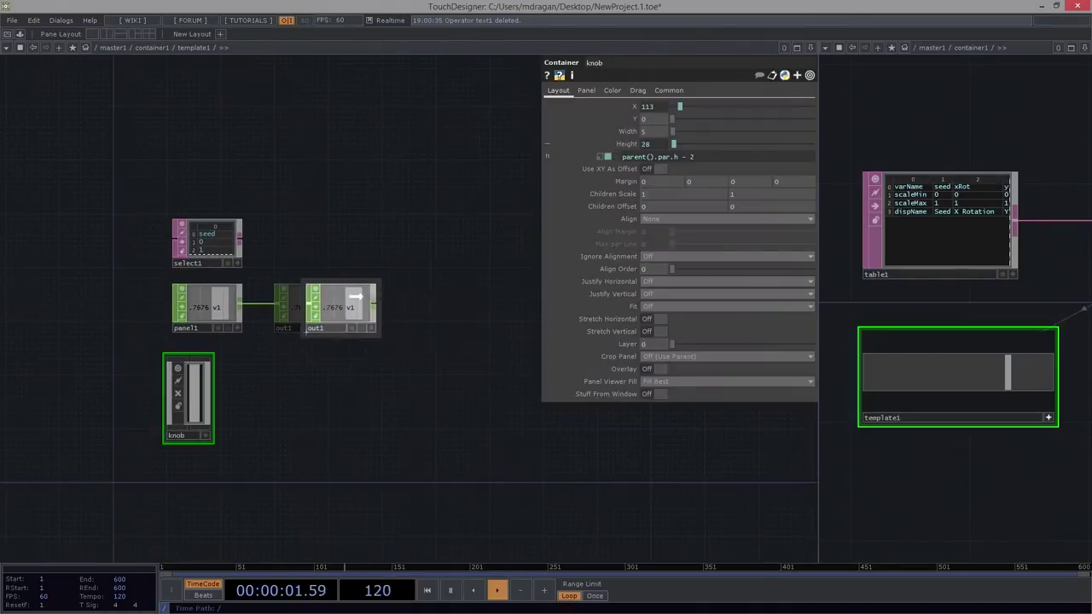
Move out1 farther from panel1 and add a Math CHOP branching off panel1, placed below the existing connection.
left_click_drag(286, 313, 355, 317)
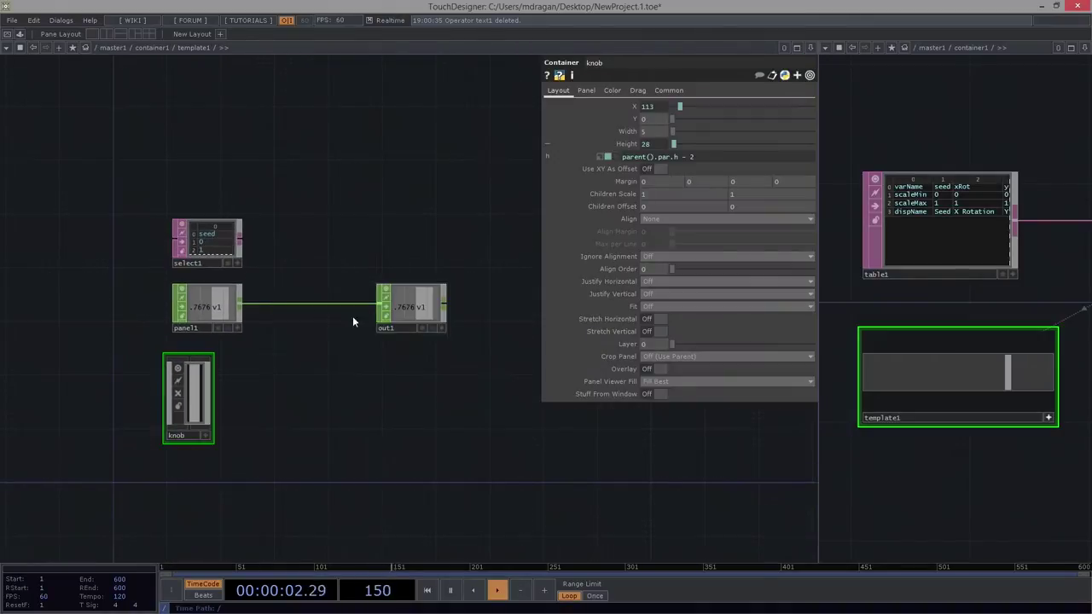
right_click(240, 305)
left_click(293, 249)
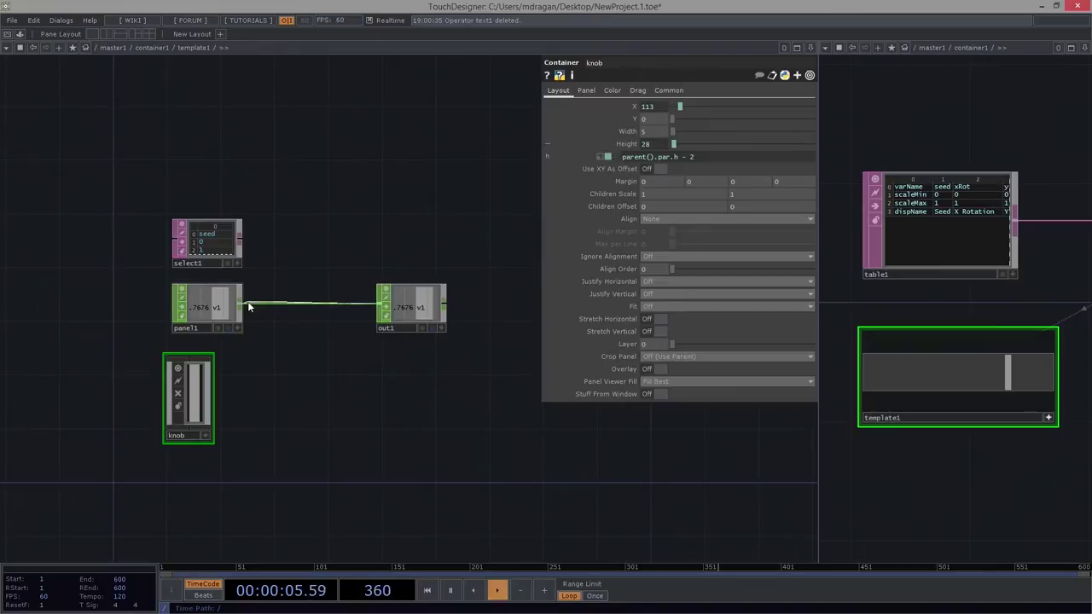
right_click(243, 306)
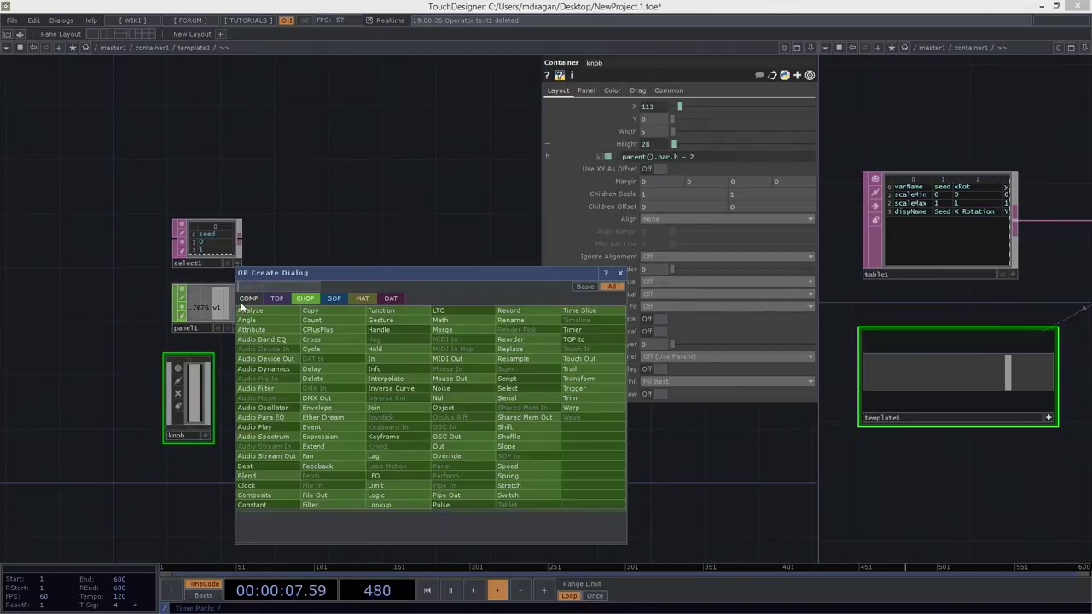
type("math")
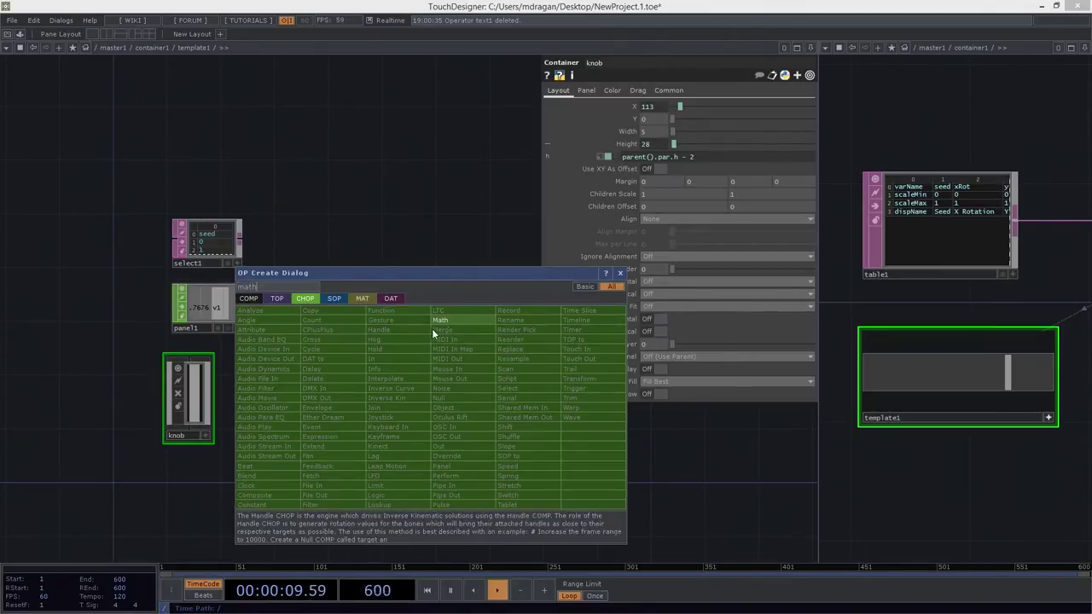
left_click(437, 321)
left_click(323, 388)
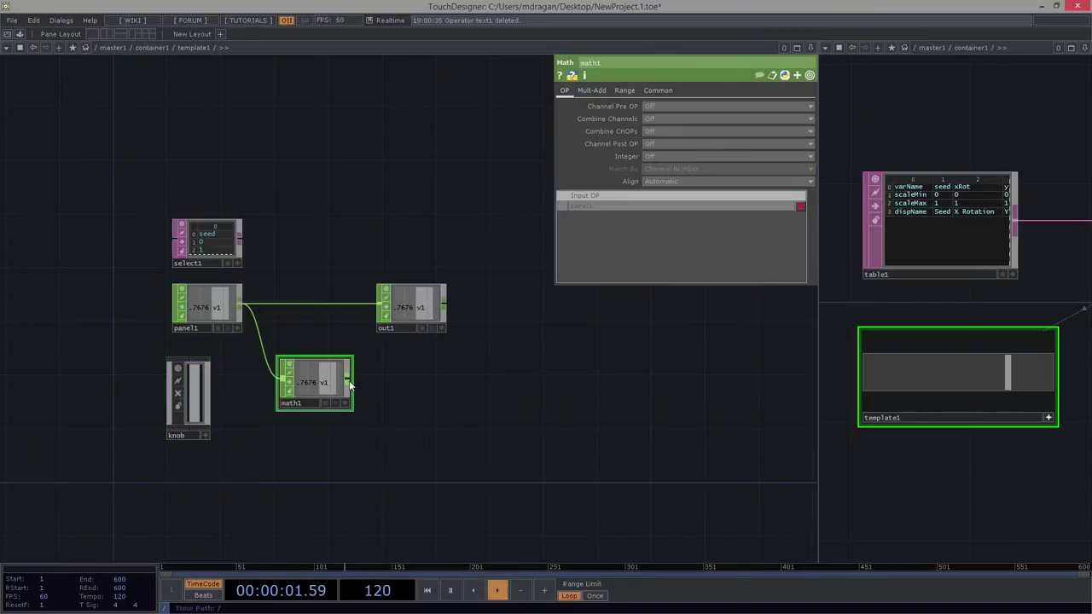
Append a Null CHOP to math1's output.
right_click(349, 381)
type("nul")
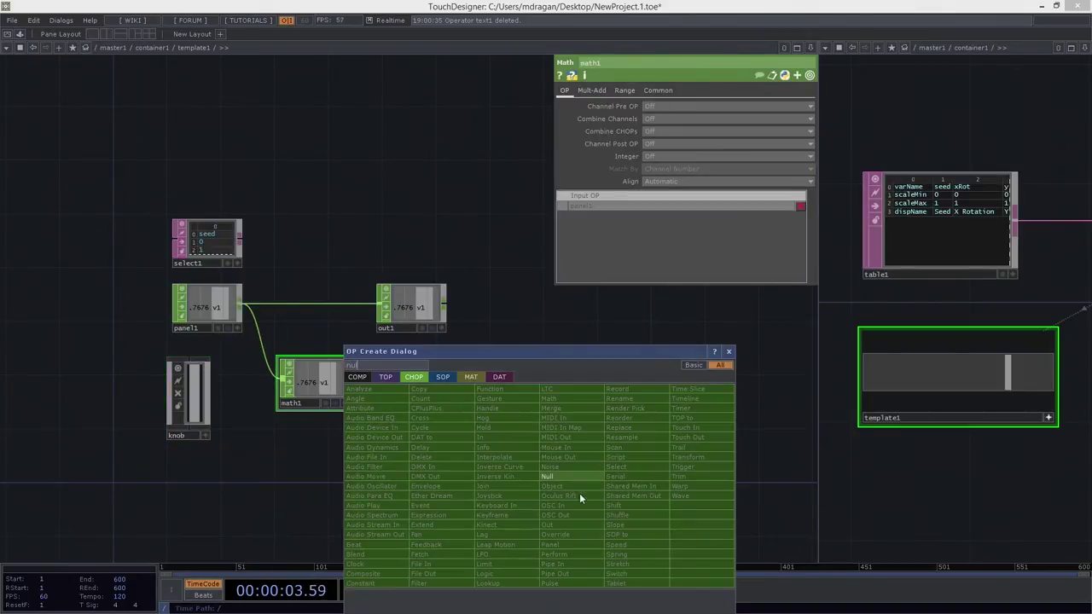
left_click(568, 477)
left_click(414, 390)
scroll(413, 390, "up", 4)
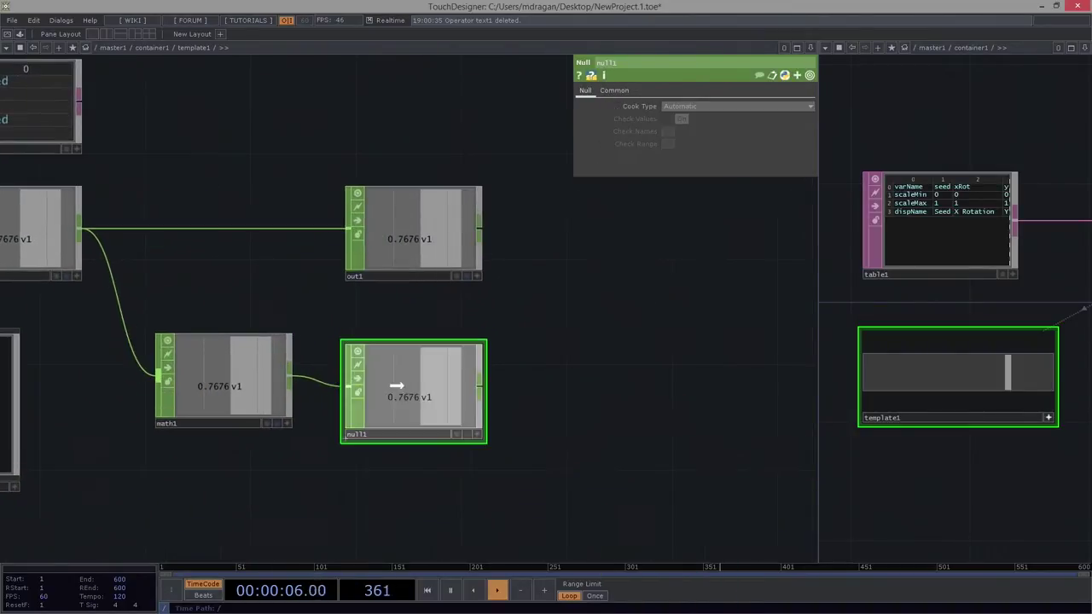
Rename the Null CHOP as sliderPos.
left_click(407, 436)
type("splid")
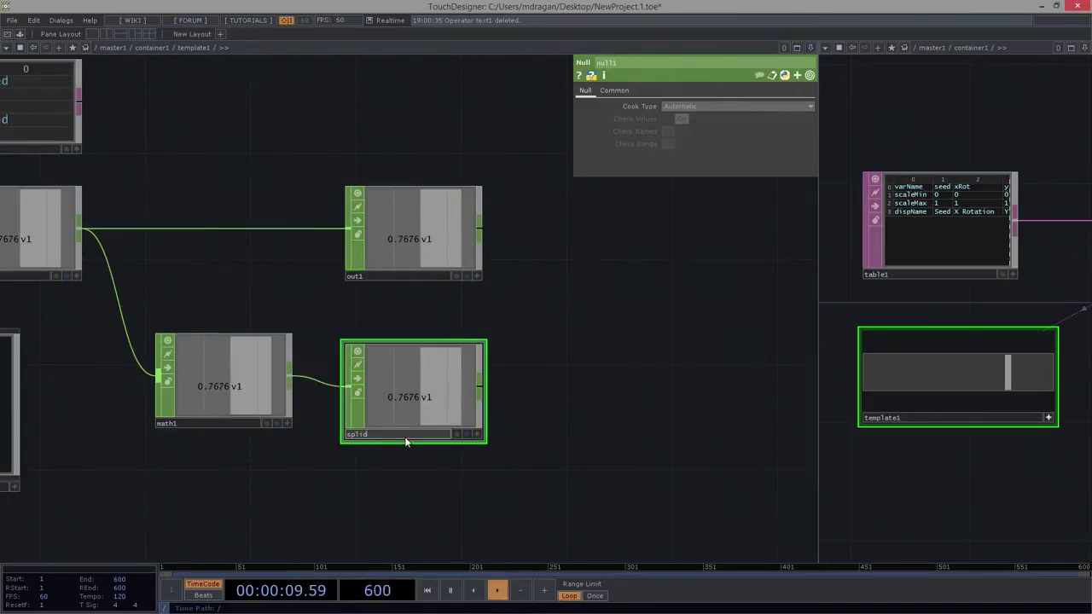
key("BackSpace")
key("BackSpace")
key("BackSpace")
key("BackSpace")
key("BackSpace")
key("BackSpace")
type("lider")
key("Return")
Examine the full expression that drives the knob container's X position.
left_click_drag(303, 470, 362, 456)
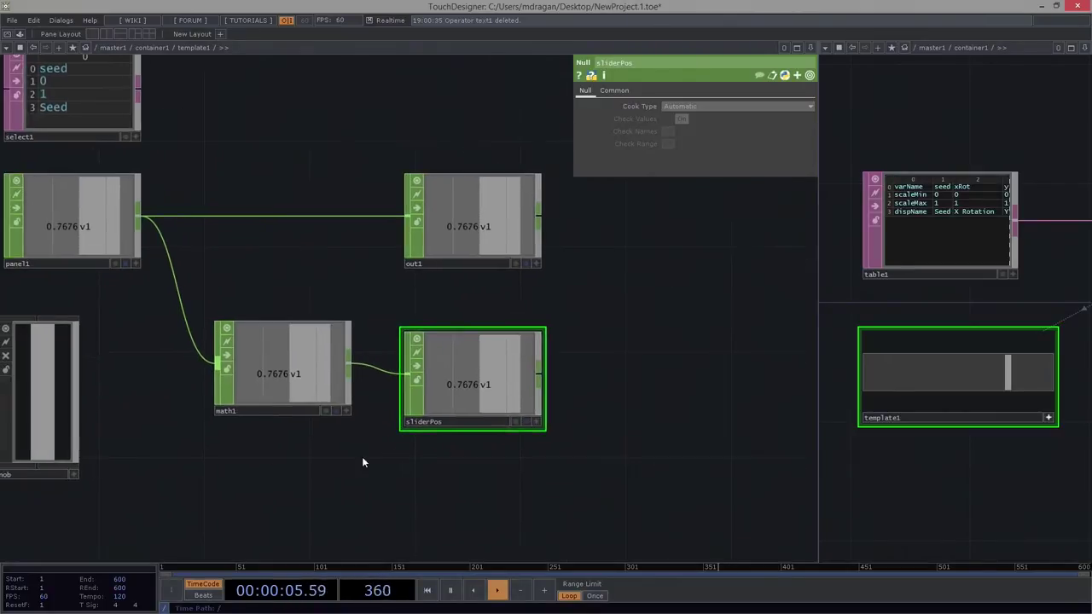
left_click_drag(115, 442, 220, 436)
left_click(141, 466)
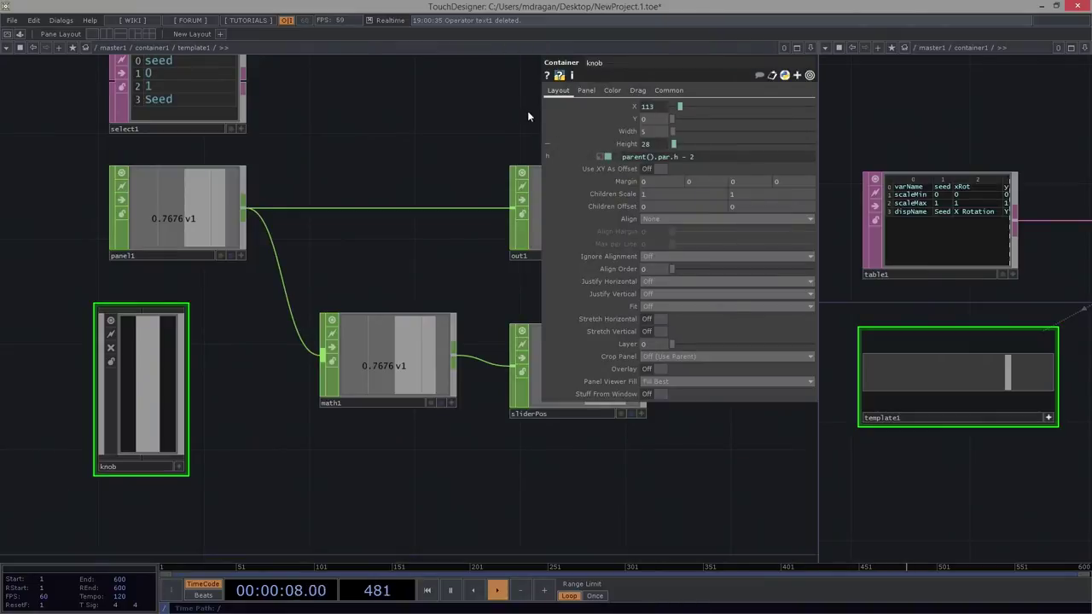
left_click_drag(540, 118, 256, 118)
left_click(347, 106)
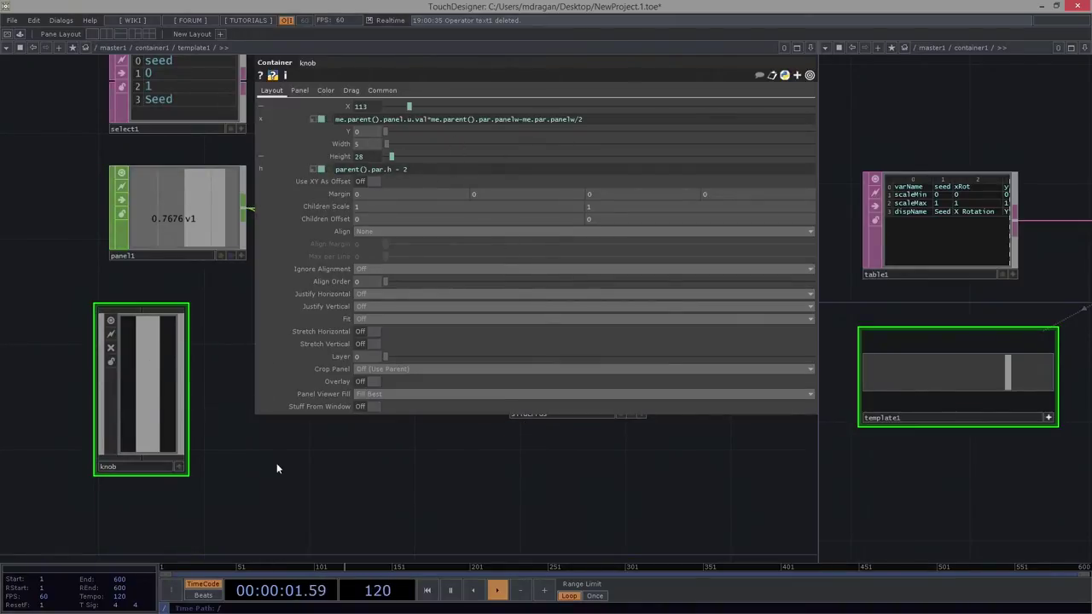
left_click_drag(432, 470, 258, 462)
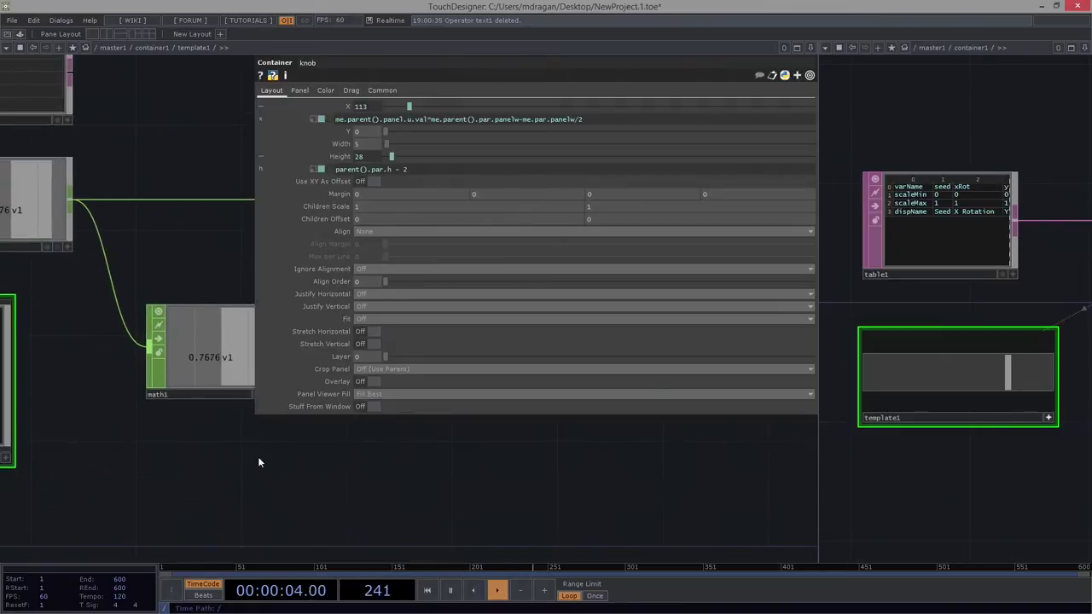
key("p")
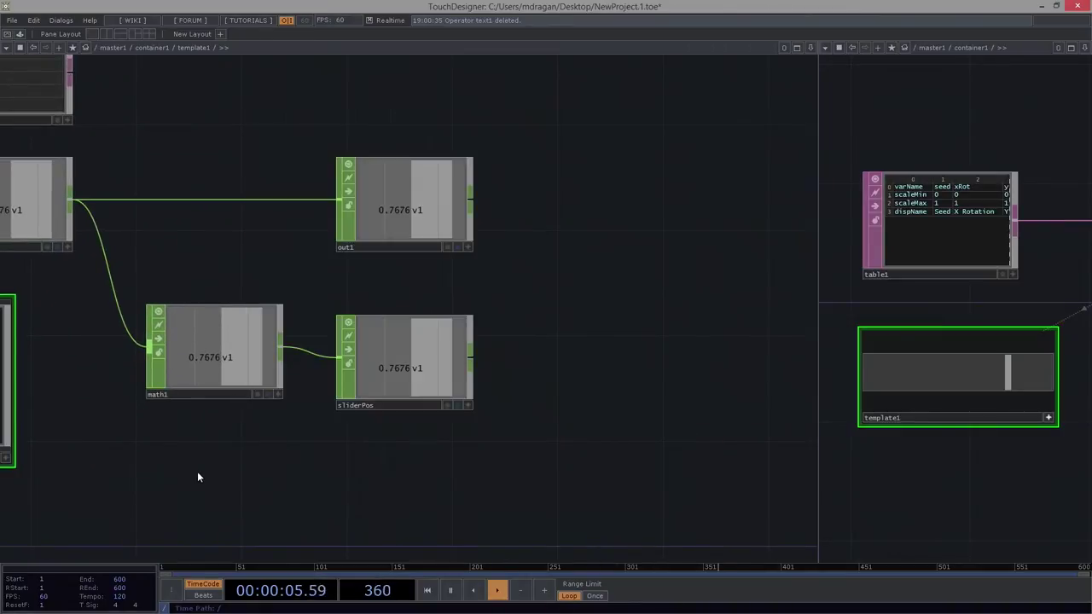
Align sliderPos with math1 and set the lower value of math1's To Range to 1.
left_click_drag(142, 482, 340, 449)
left_click_drag(577, 331, 584, 313)
left_click_drag(471, 211, 447, 383)
key("p")
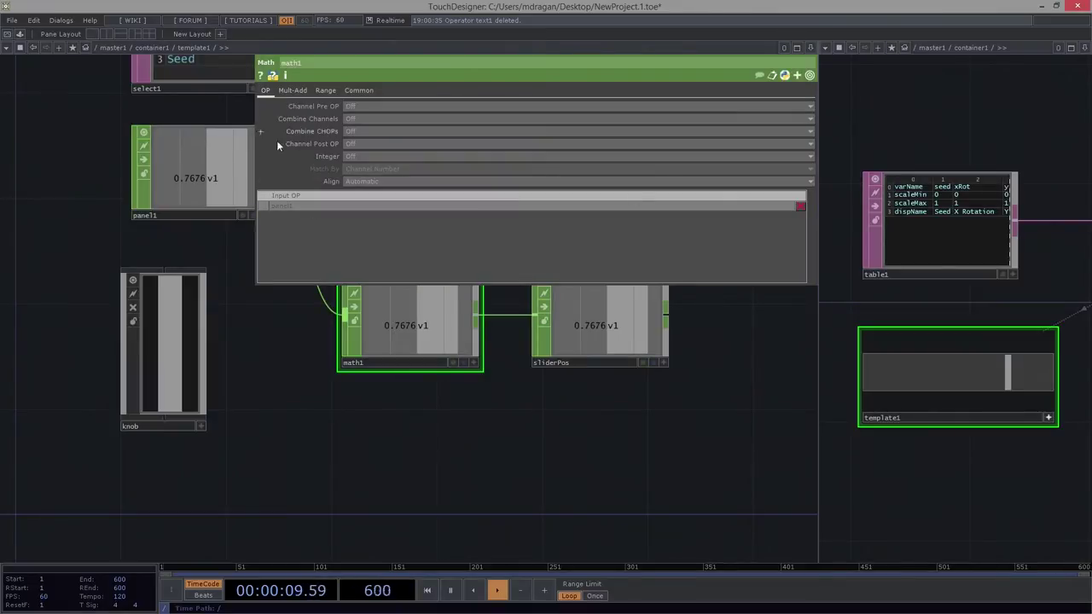
left_click_drag(257, 143, 534, 145)
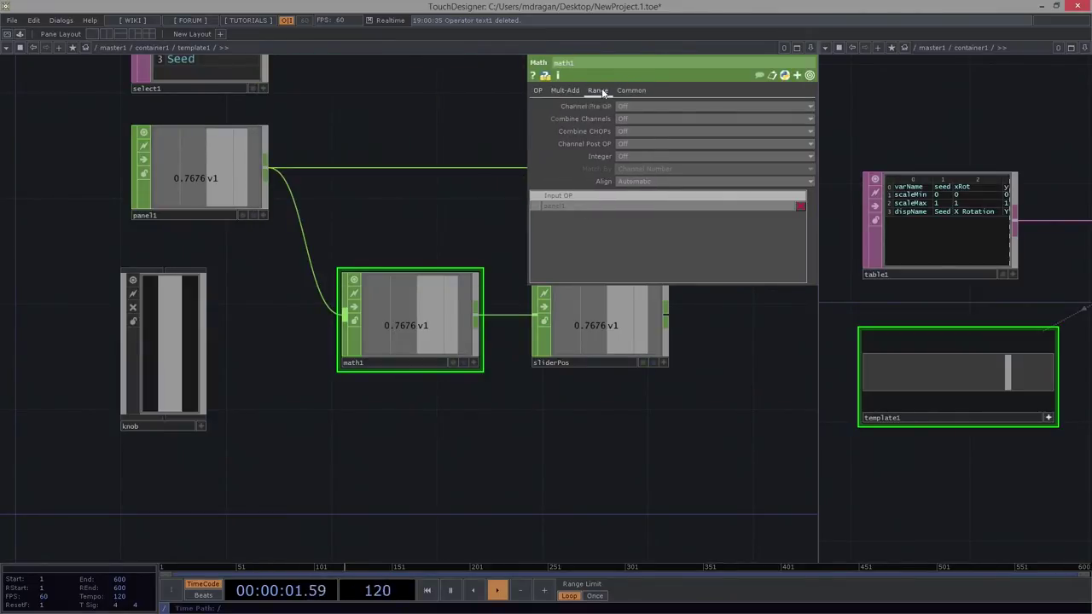
left_click(597, 90)
left_click(647, 120)
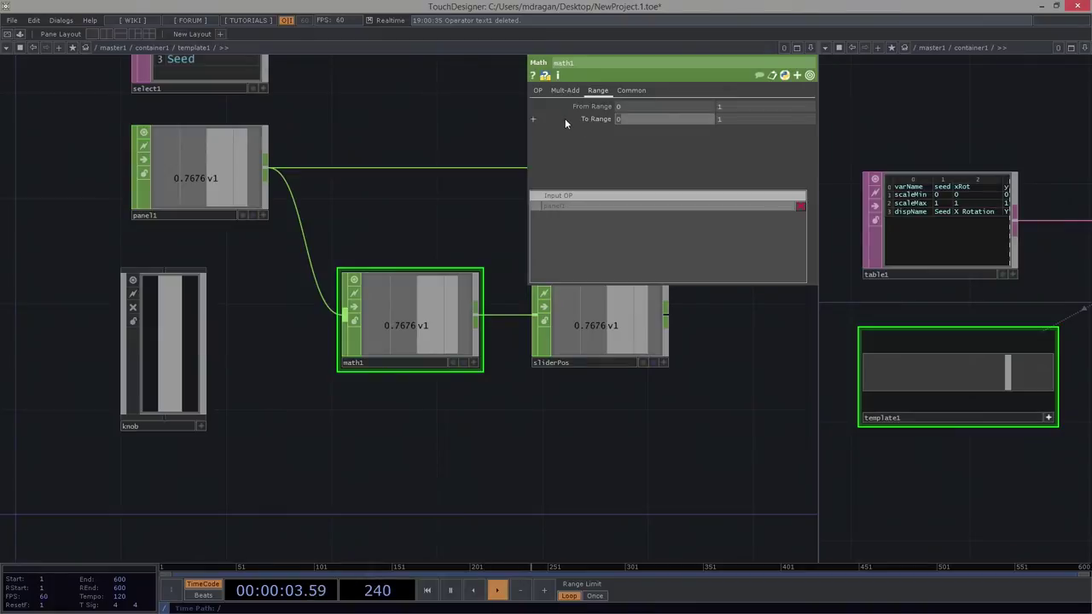
type("1")
key("Return")
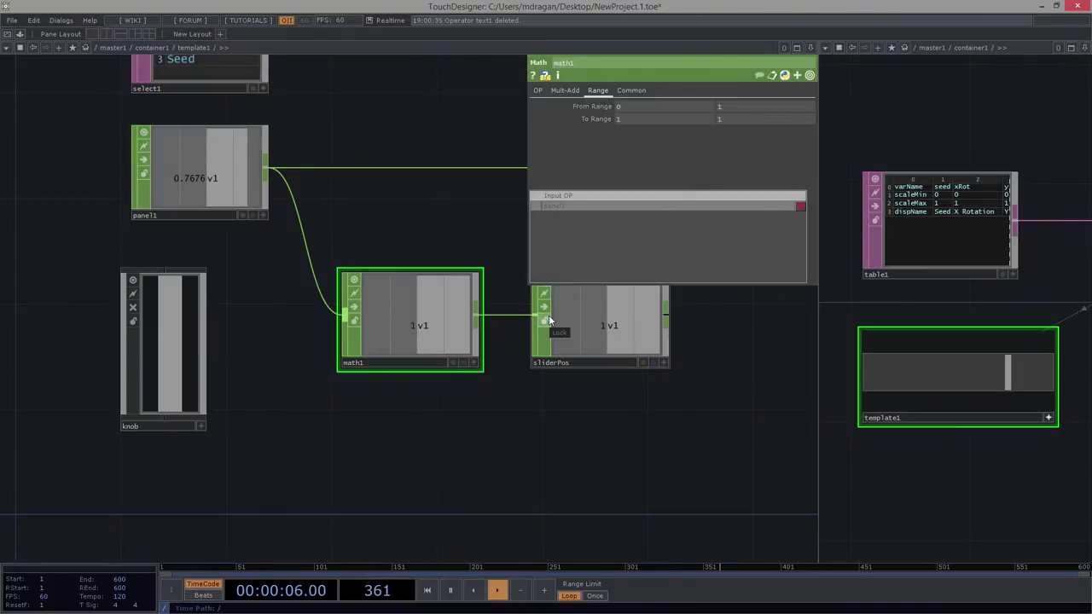
Set the upper value of math1's To Range to the expression me.parent().par.w.
left_click_drag(1017, 389, 1050, 381)
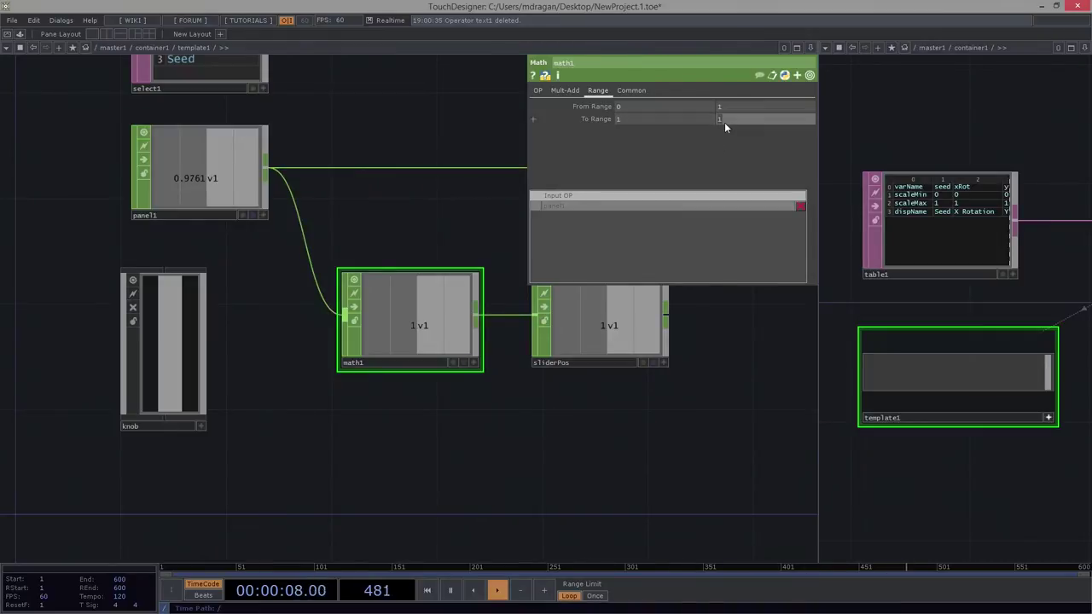
type("()")
type("par.w")
key("Return")
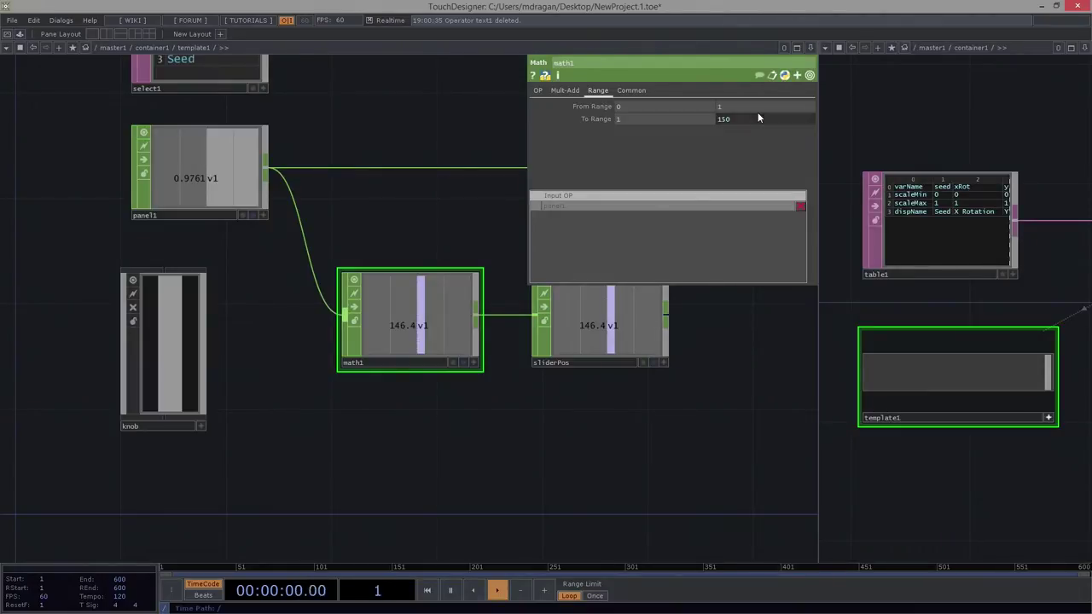
Extend math1's upper To Range expression to subtract op('knob').par.w and one extra pixel from the parent width, and try the slider near its maximum.
left_click(756, 121)
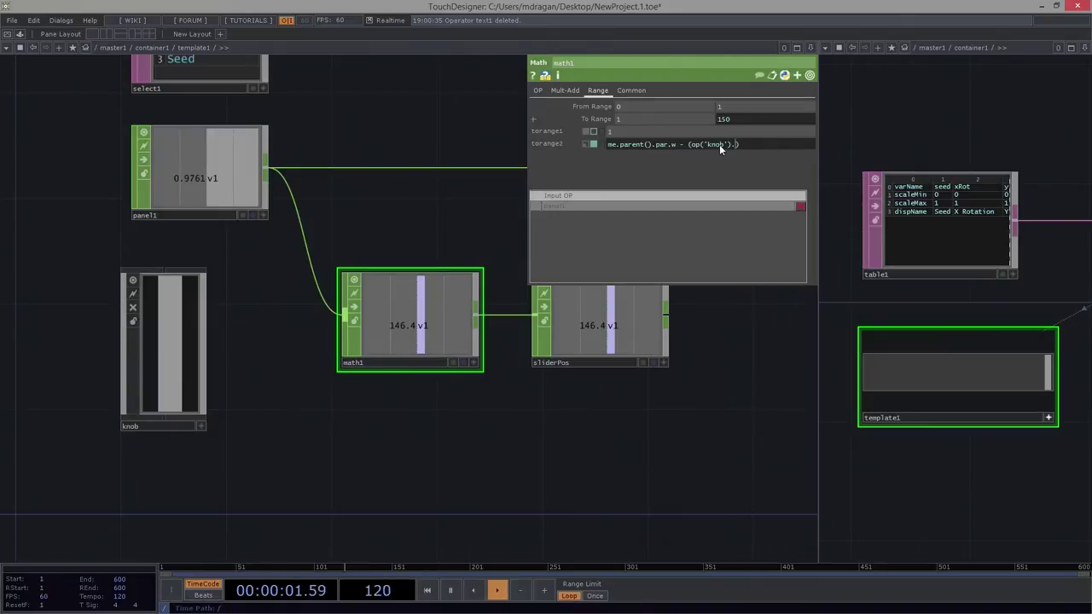
type("par.w")
key("End")
key("Return")
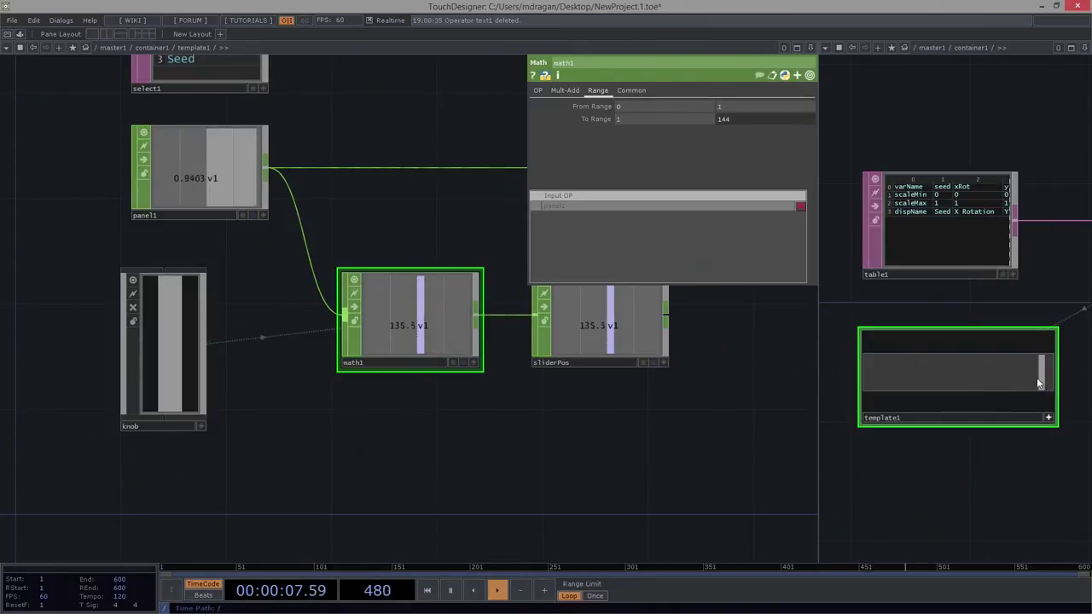
left_click_drag(1050, 378, 1051, 375)
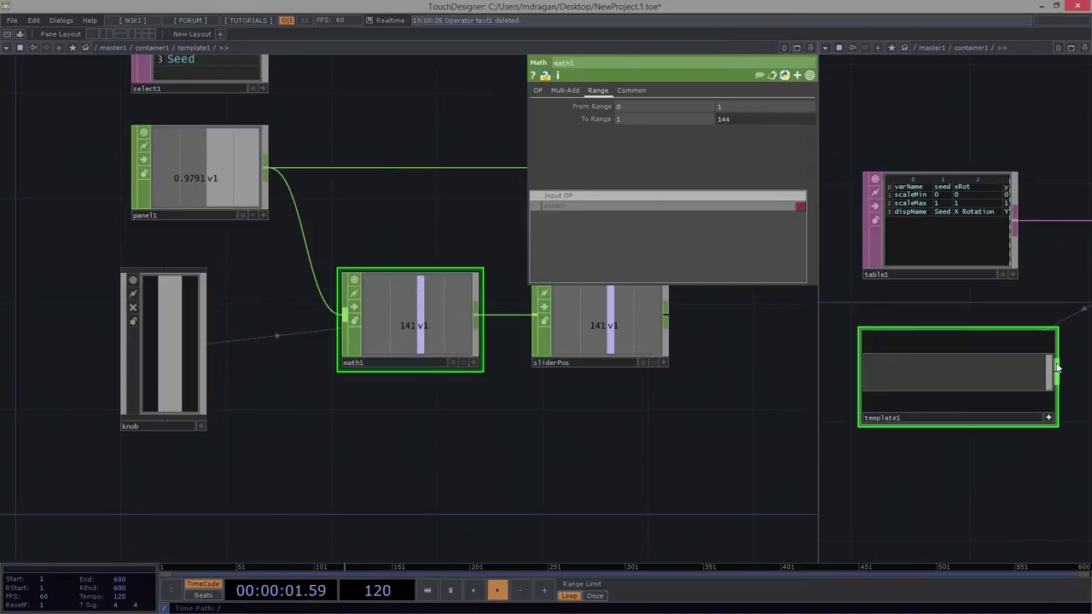
Replace the knob container's X expression with op('sliderPos')['v1'].
right_click_drag(722, 357, 633, 419)
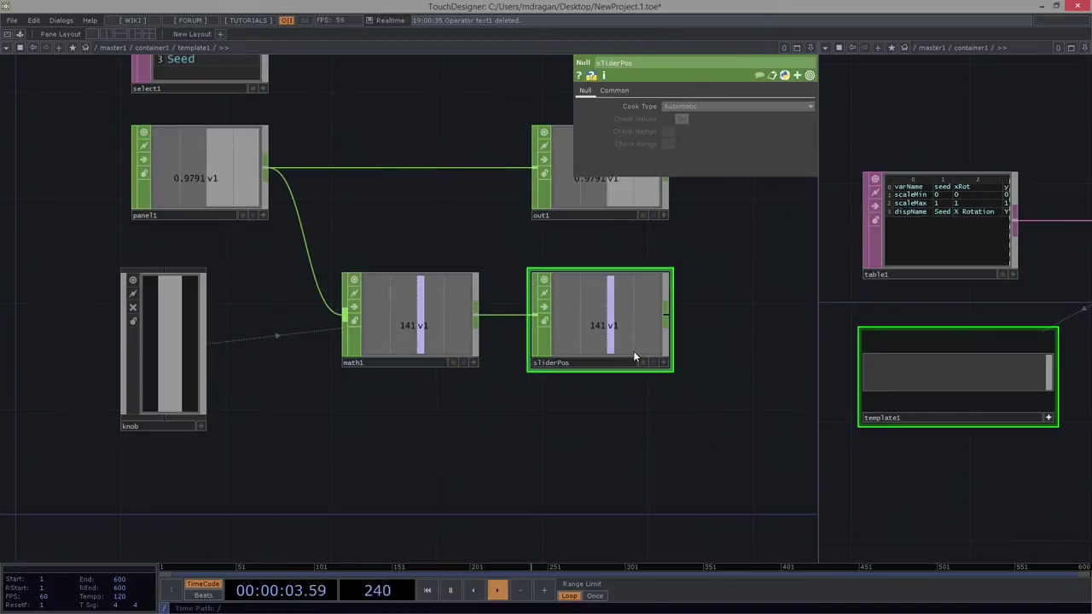
right_click_drag(248, 386, 190, 439)
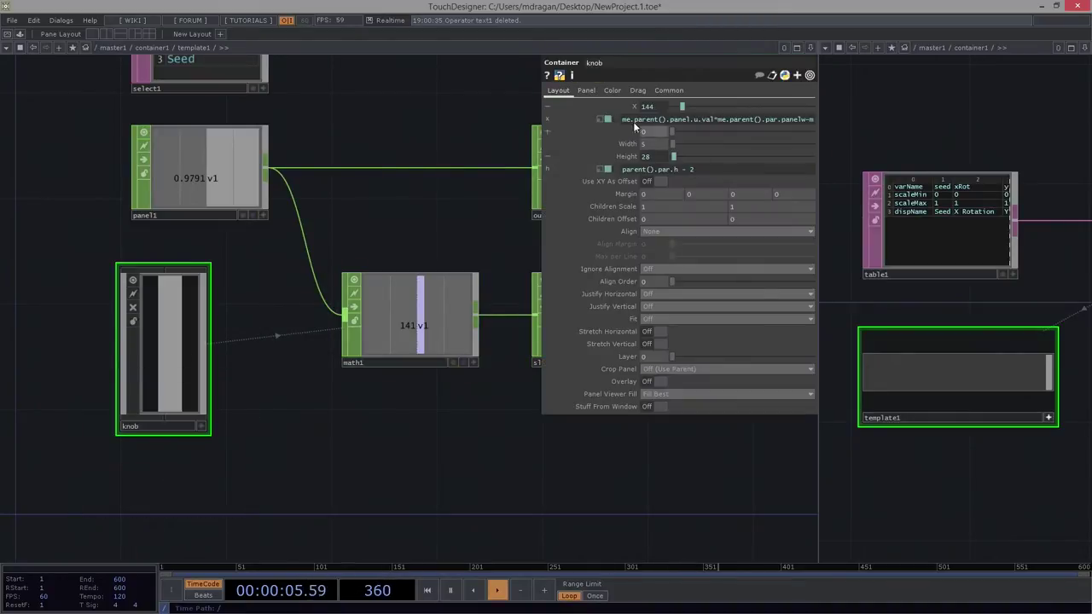
left_click(663, 119)
key("ctrl+a")
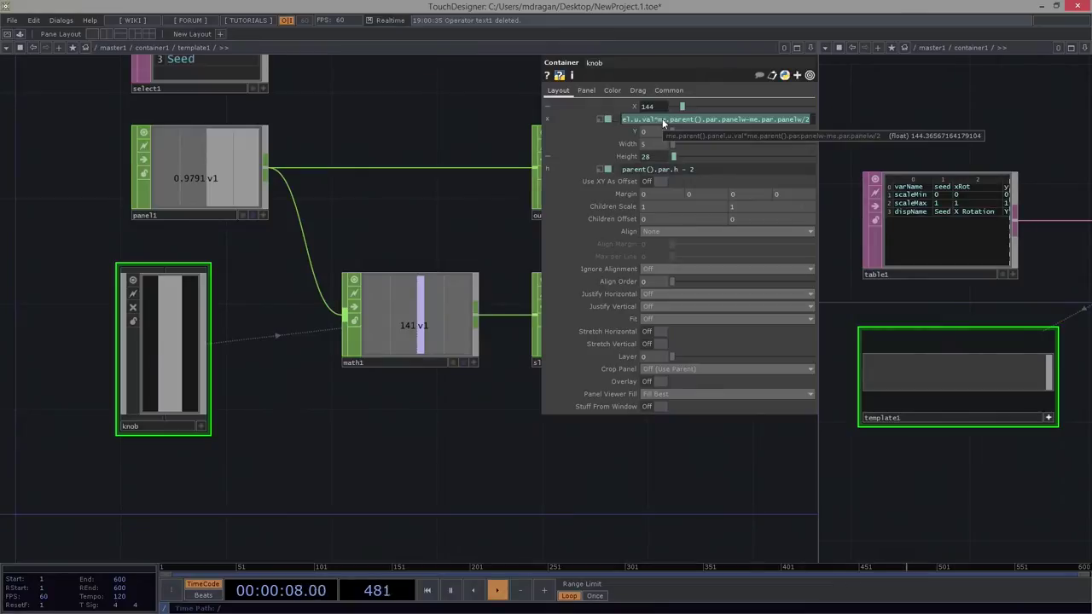
key("BackSpace")
type("op")
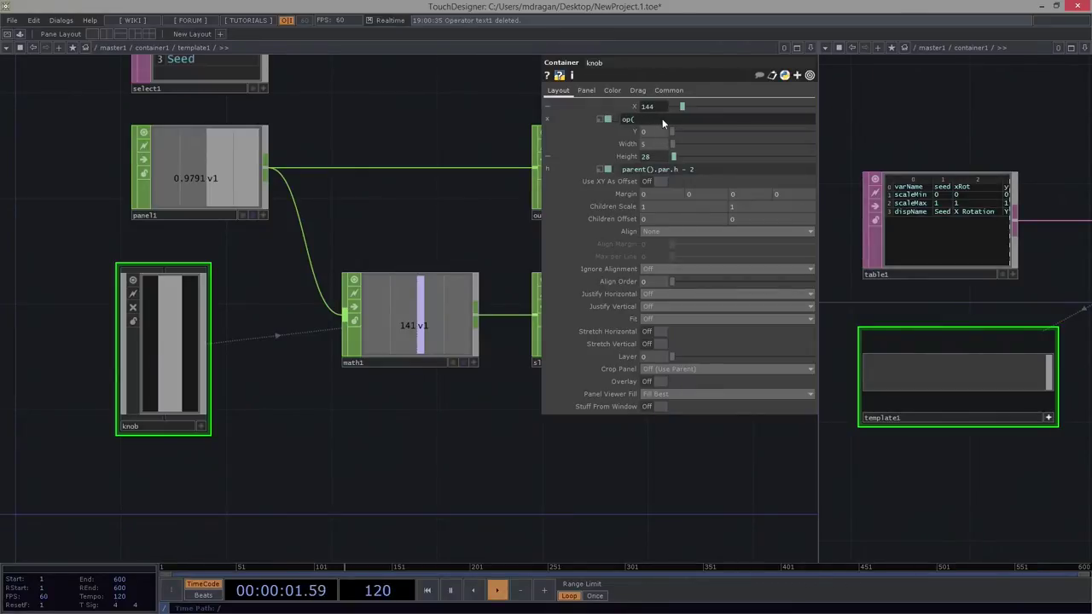
type("()")
type("'slid")
type("erPos')['v1")
key("Return")
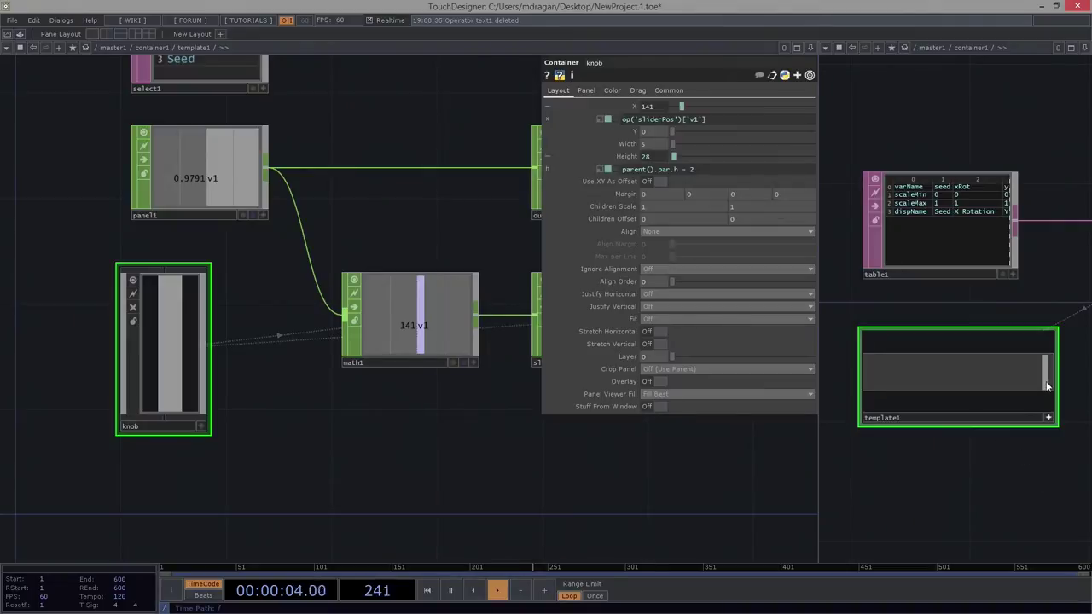
Move template1's slider from near its maximum to its minimum to check the knob's travel.
left_click_drag(1045, 374, 863, 386)
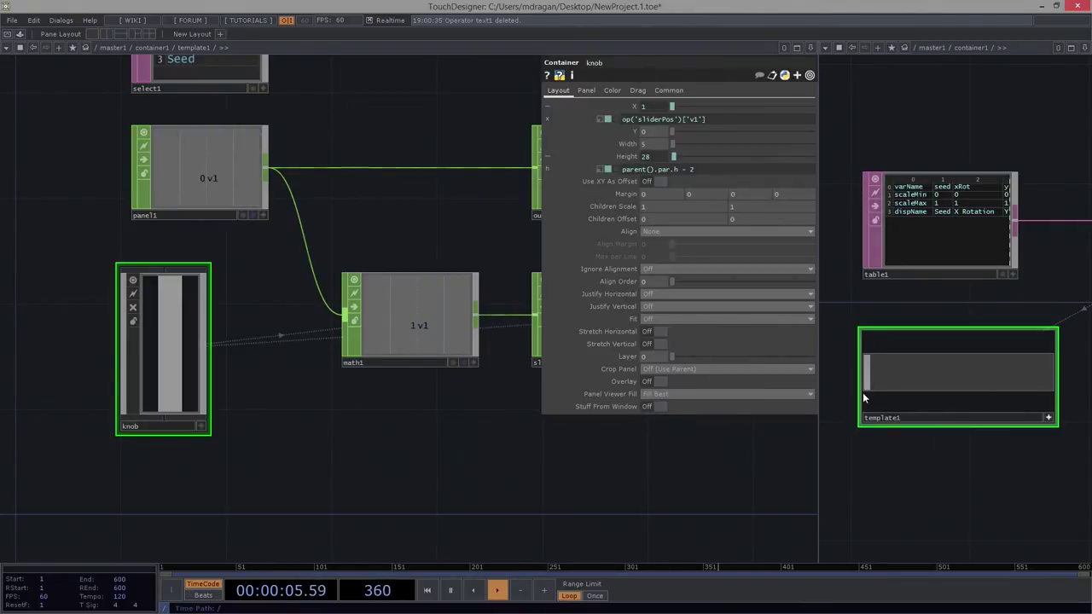
left_click_drag(483, 464, 430, 465)
scroll(430, 465, "down", 2)
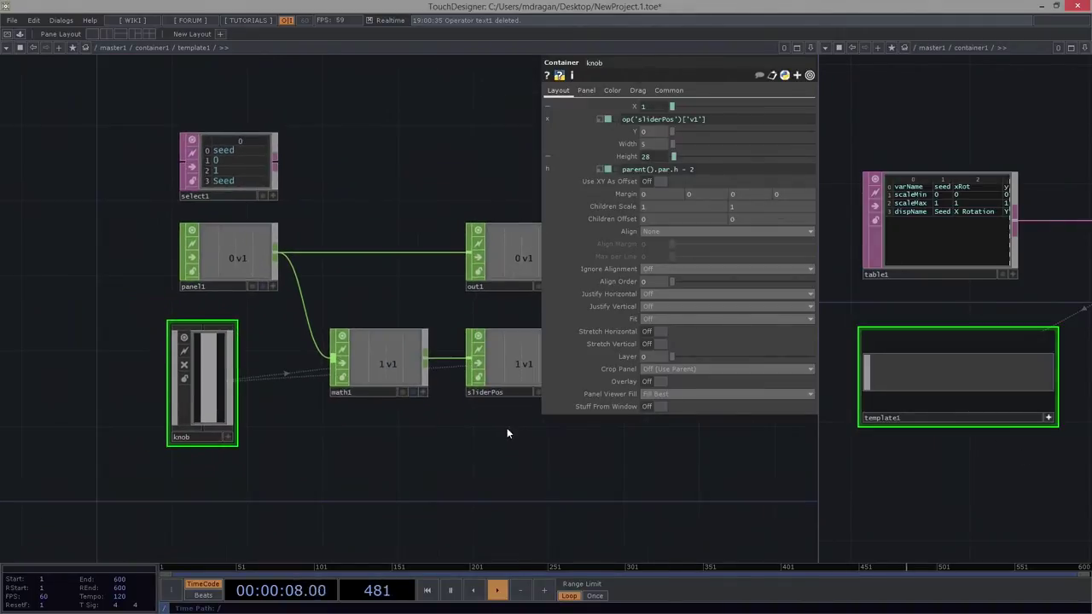
left_click_drag(505, 430, 452, 436)
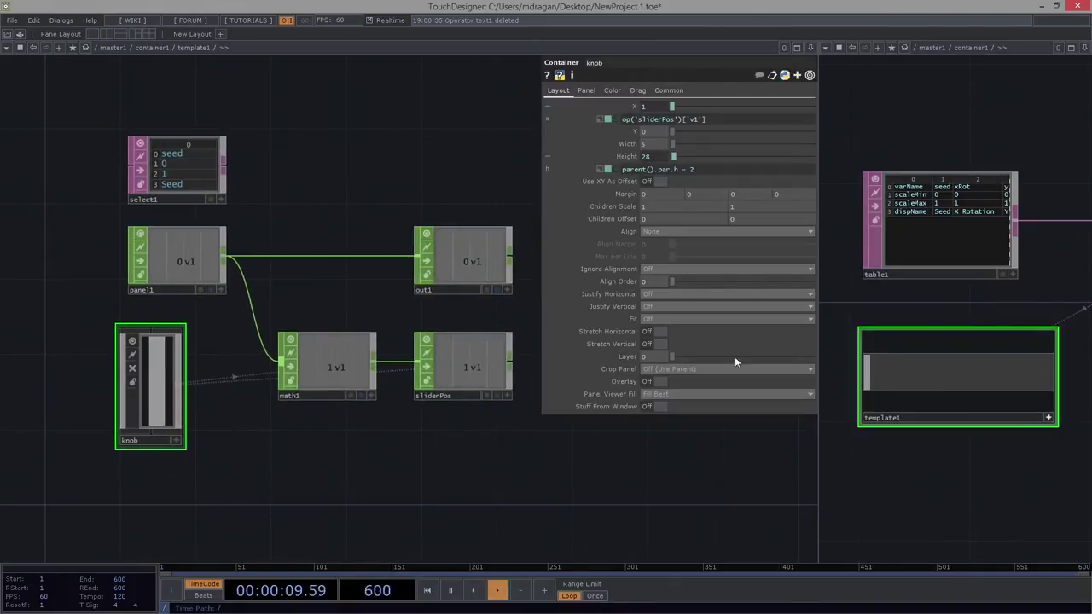
Add a Text TOP to template1's network and place it beneath math1.
key("Tab")
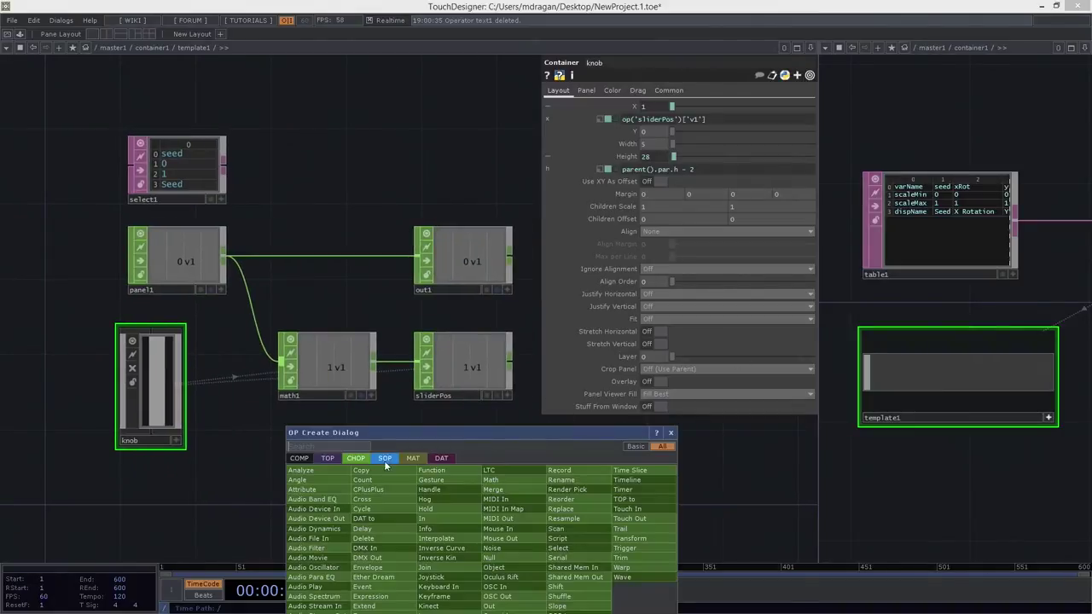
left_click(329, 459)
type("ted")
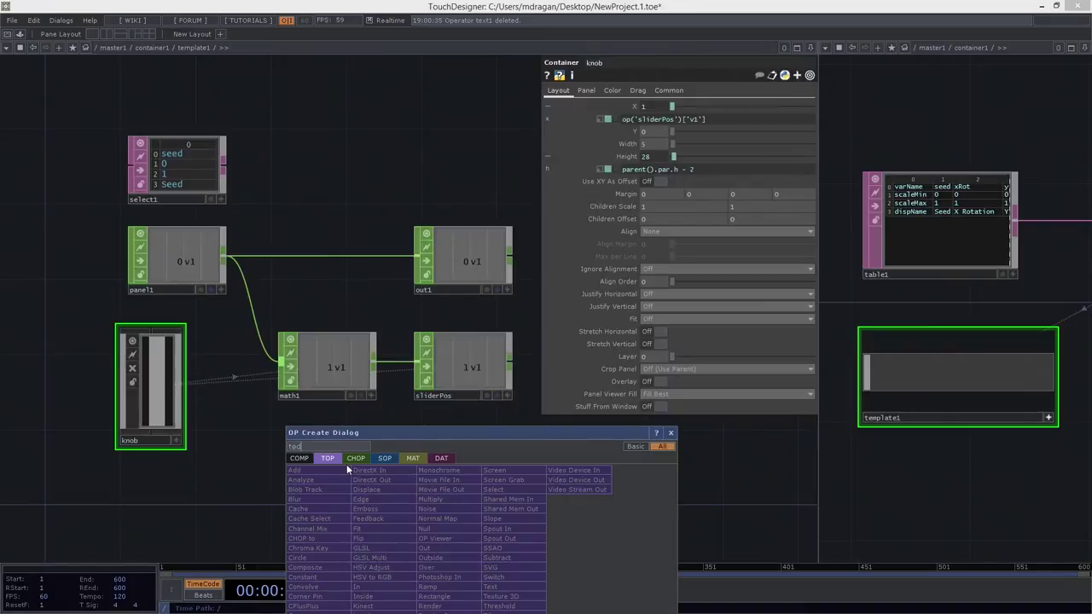
left_click(490, 587)
left_click(452, 490)
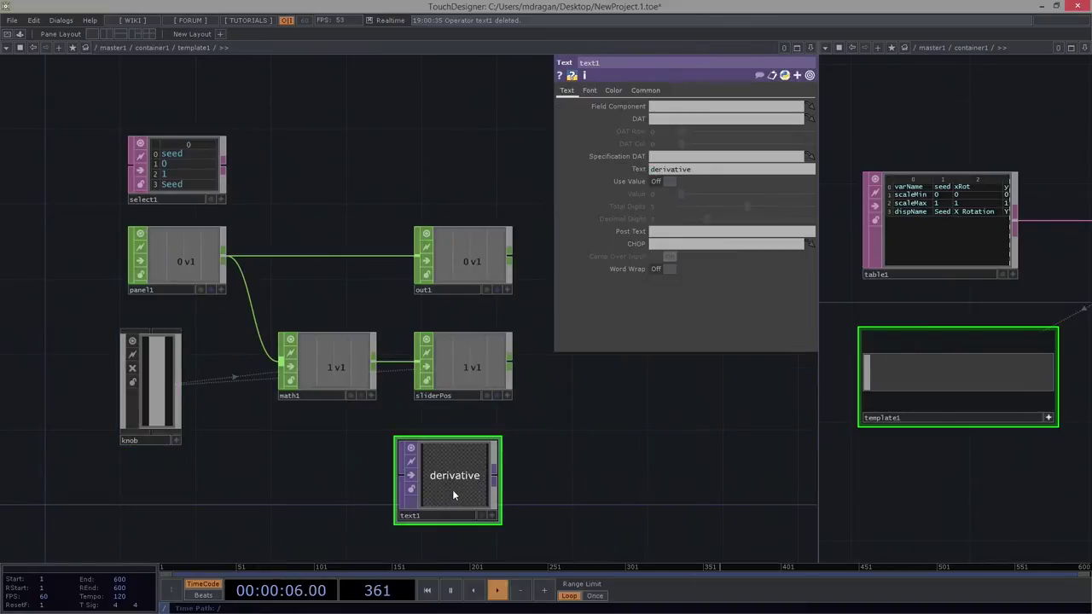
left_click_drag(452, 494, 332, 487)
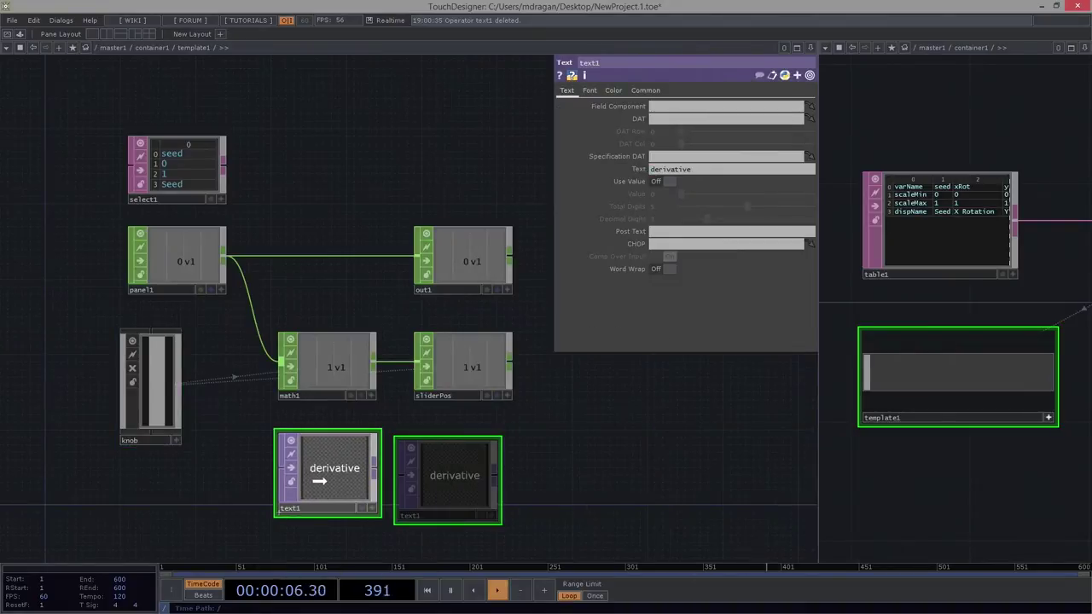
Set text1's resolution width to the expression me.parent().par.w.
left_click(649, 91)
type("op(")
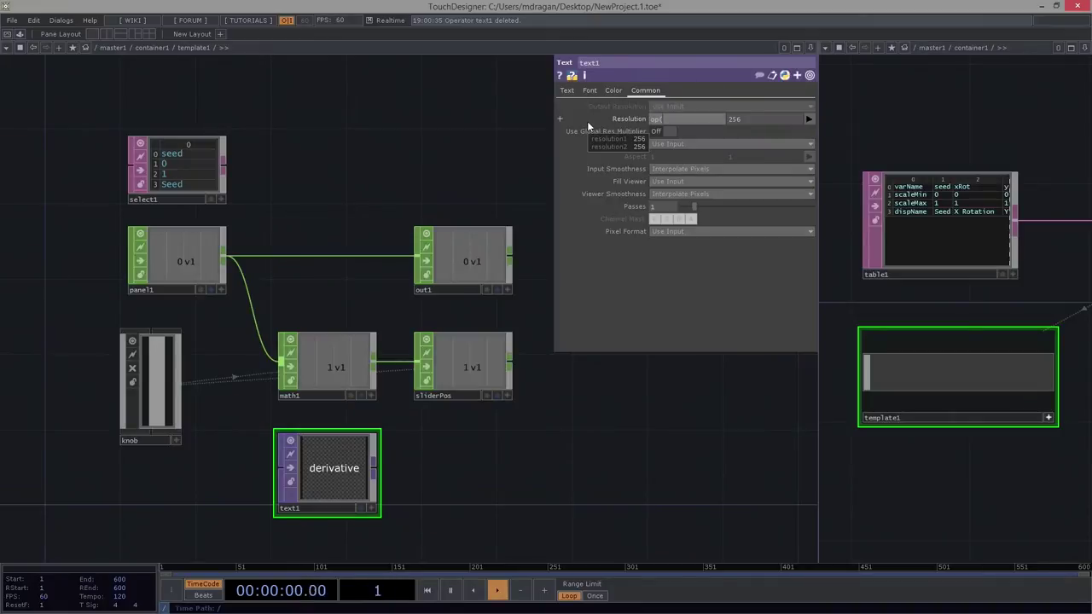
key("BackSpace")
key("BackSpace")
key("BackSpace")
type("me.parent().par.w")
key("Return")
left_click(637, 120)
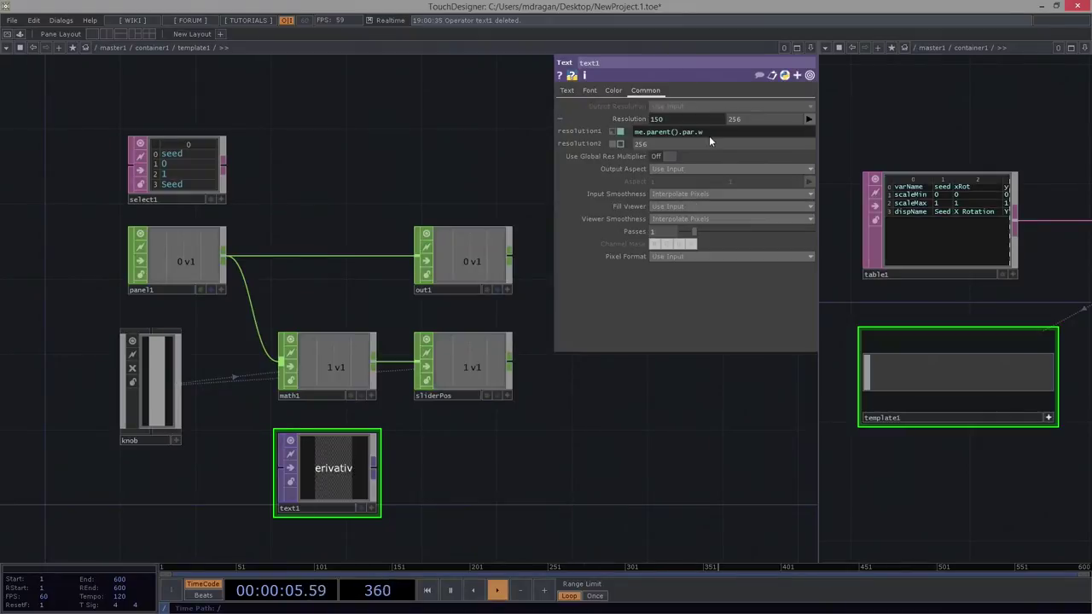
Set text1's resolution height to the expression me.parent().par.h.
left_click(556, 142)
type("me.parnet")
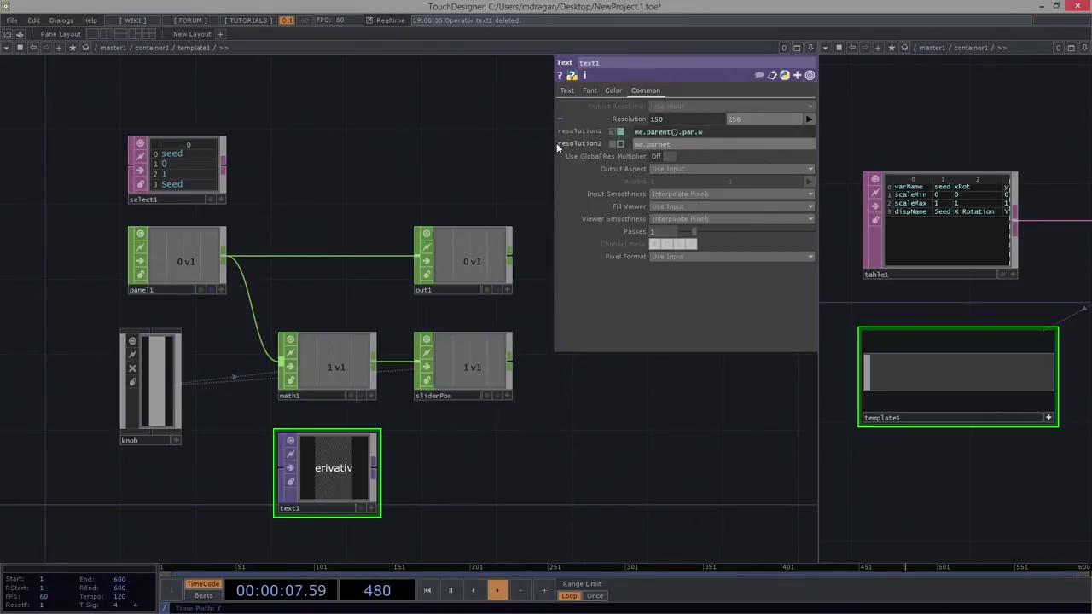
type("().par.h")
key("Return")
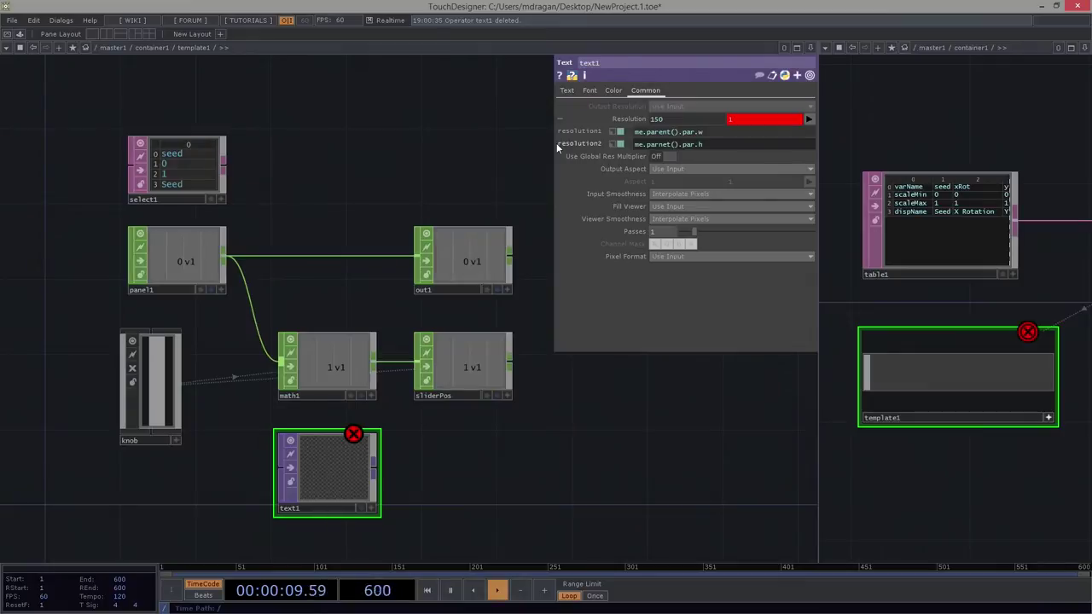
left_click(669, 147)
key("BackSpace")
key("BackSpace")
key("BackSpace")
type("enb")
key("Return")
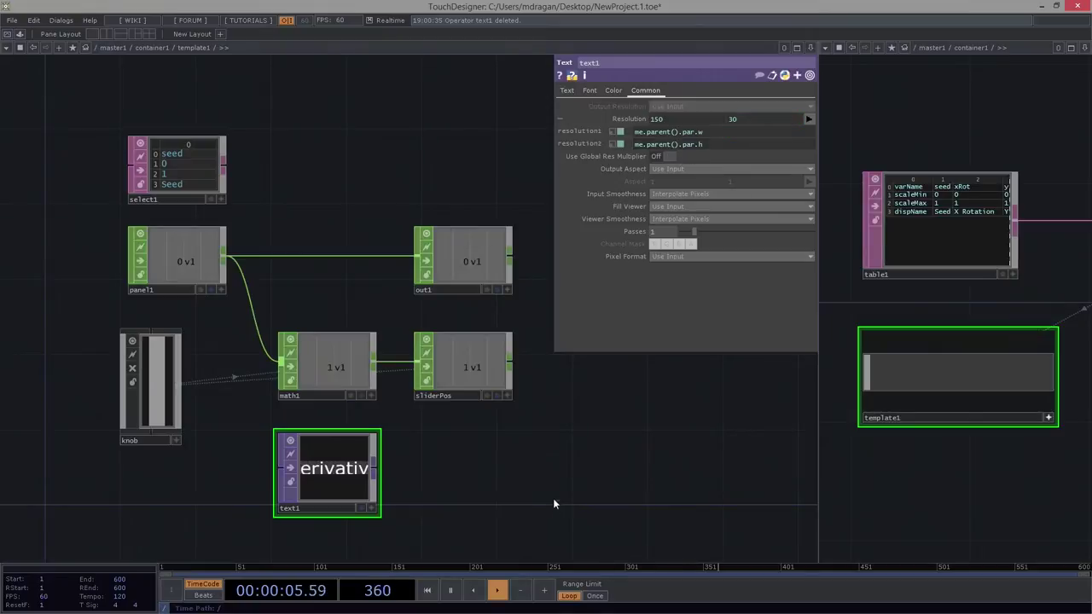
Clear text1's default text and have it read row 3, column 0 of select1 as its source DAT.
left_click(568, 90)
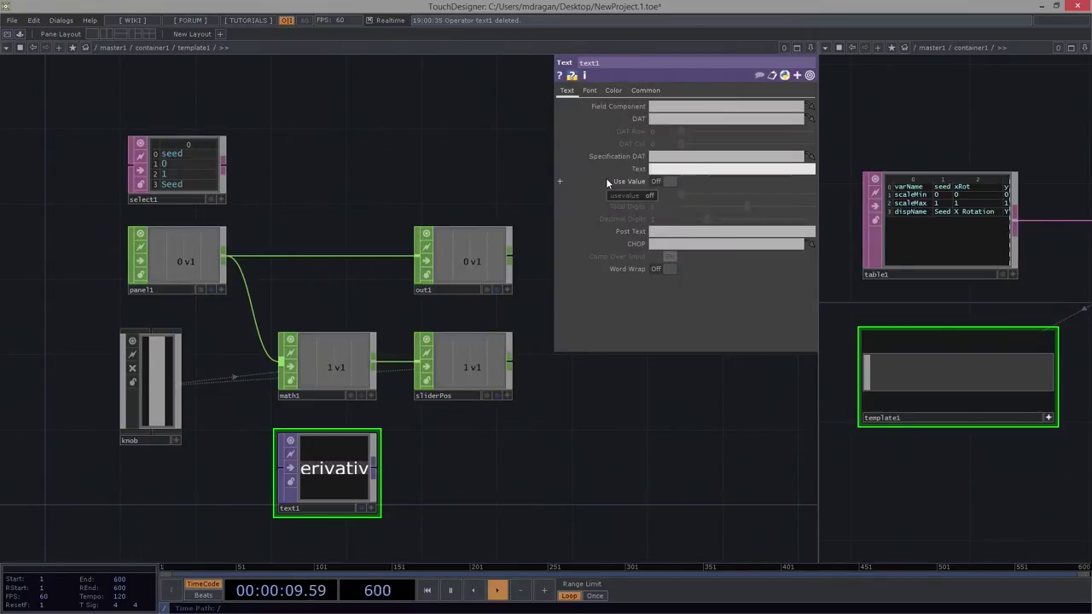
left_click_drag(196, 167, 670, 120)
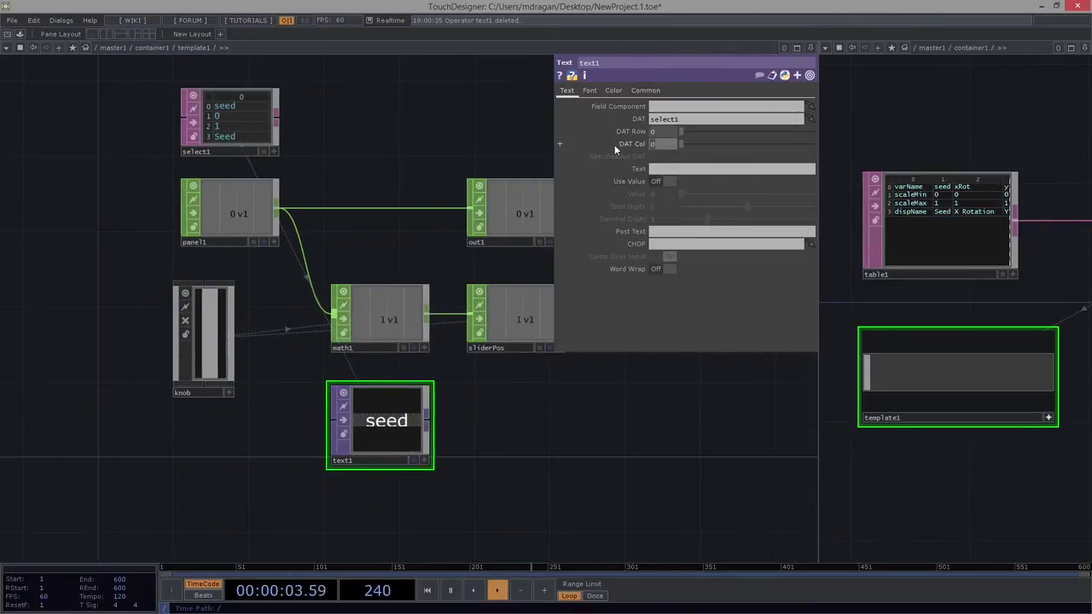
type("1")
key("Return")
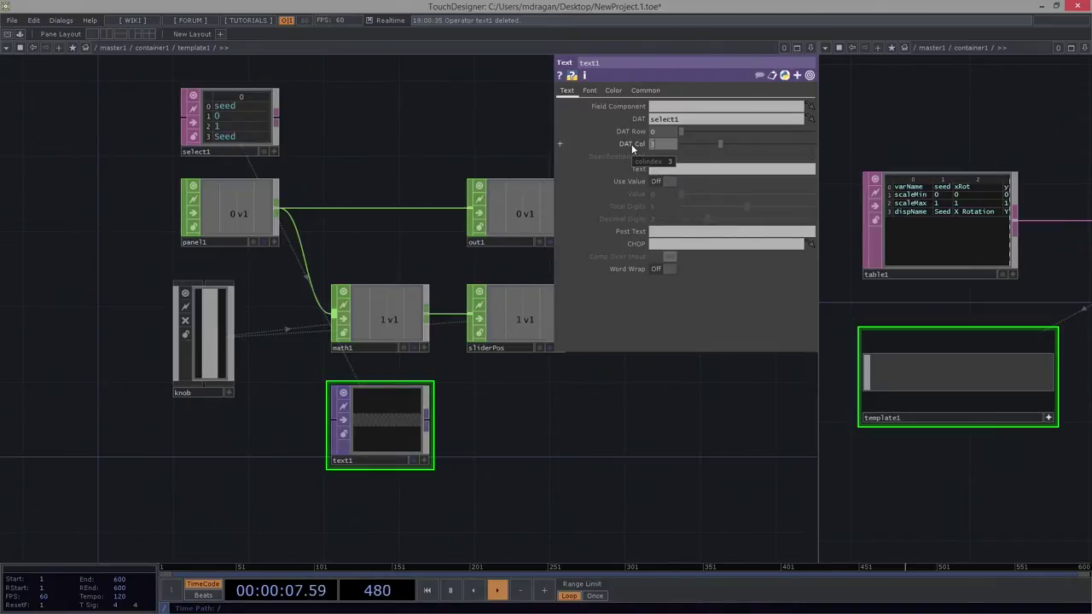
left_click(681, 144)
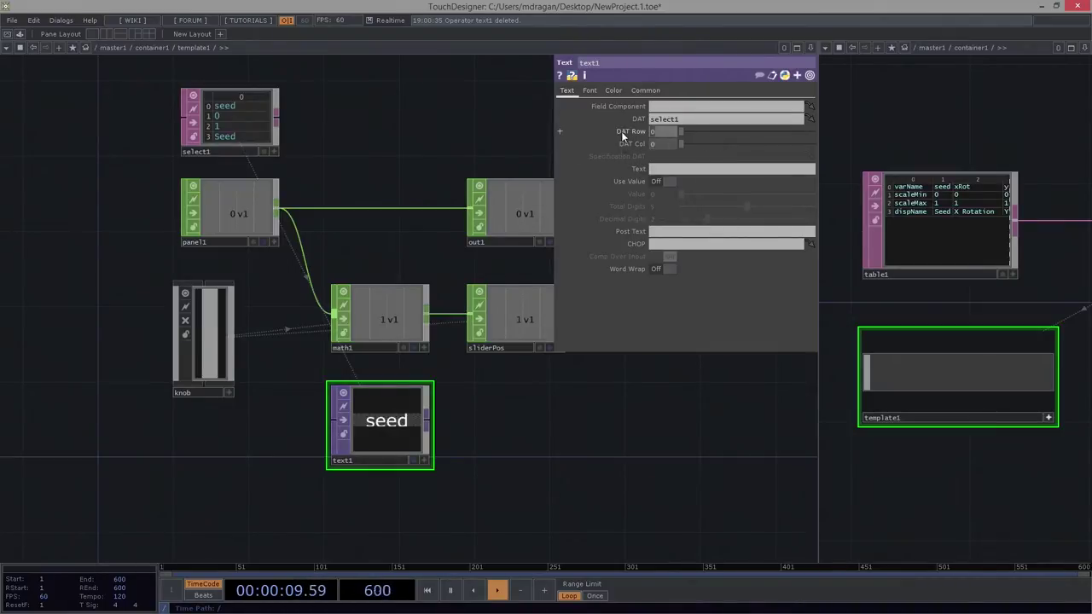
scroll(621, 132, "up", 3)
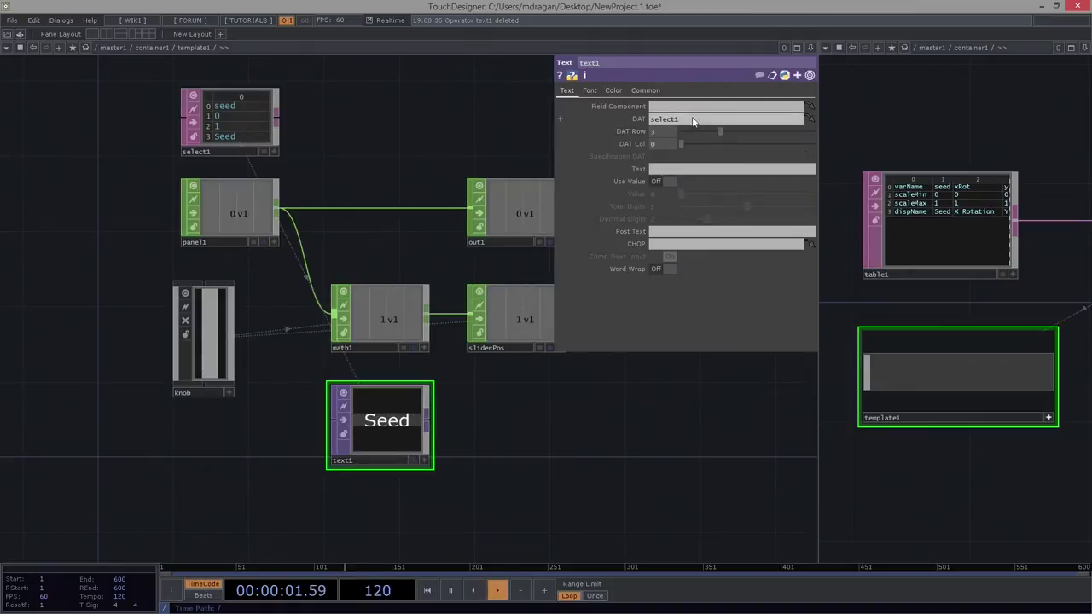
Set text1's horizontal font size to 12.
left_click(590, 90)
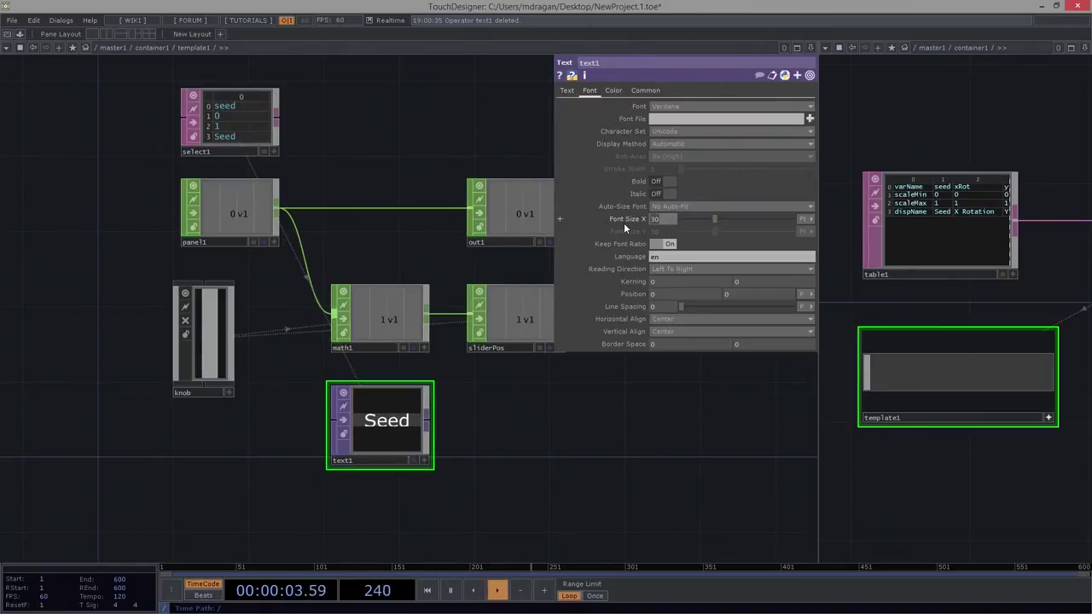
type("10")
key("Return")
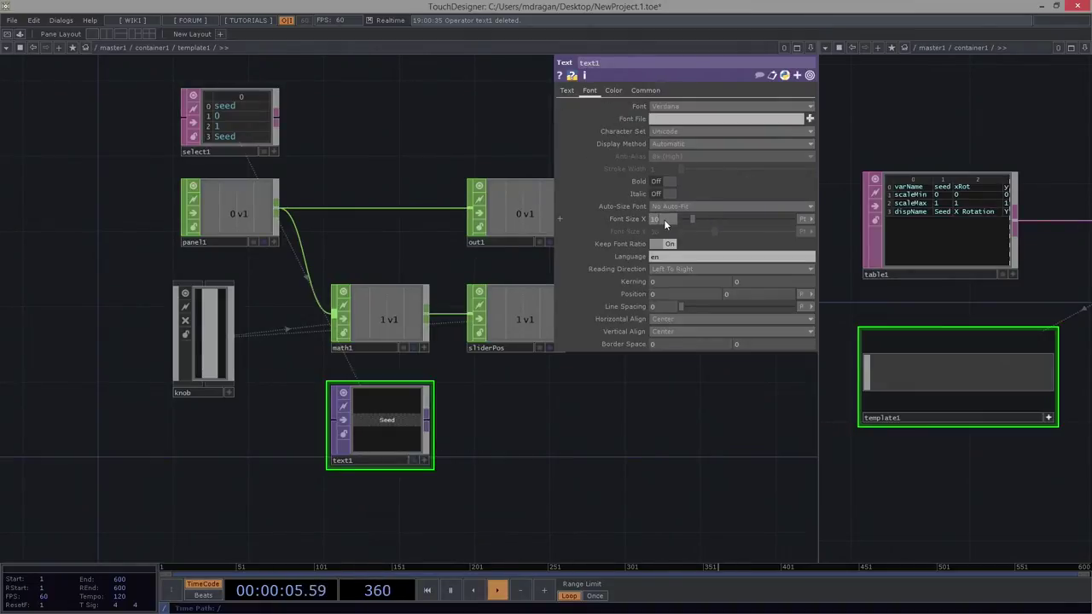
type("11")
scroll(496, 424, "up", 4)
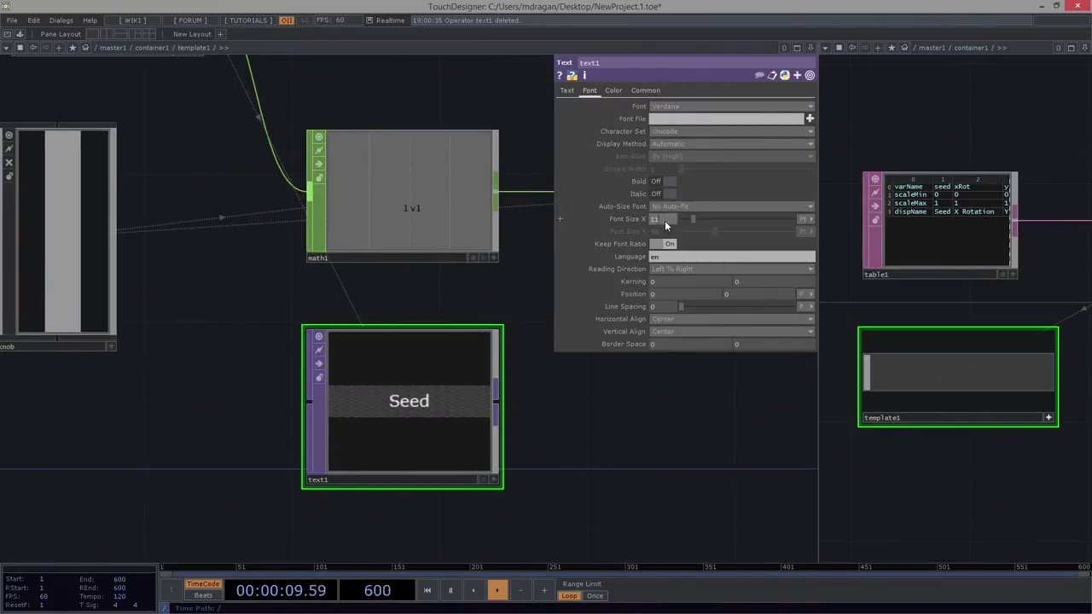
type("2")
key("Return")
left_click_drag(717, 420, 519, 435)
scroll(514, 437, "down", 4)
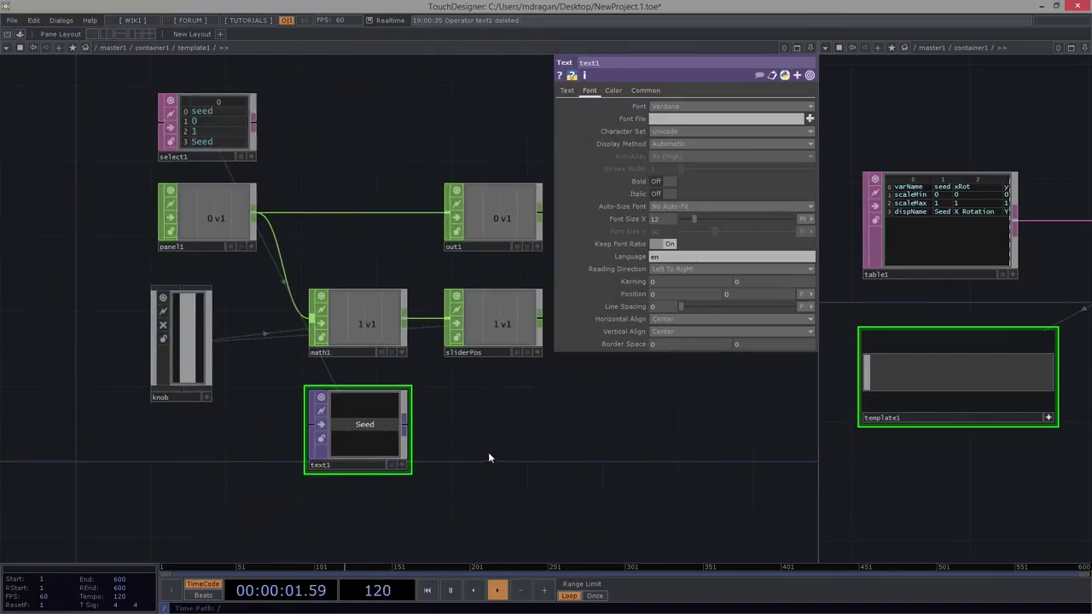
Rename text1 as bg and shrink its node to fit the label's height.
left_click(346, 467)
type("bg")
key("Return")
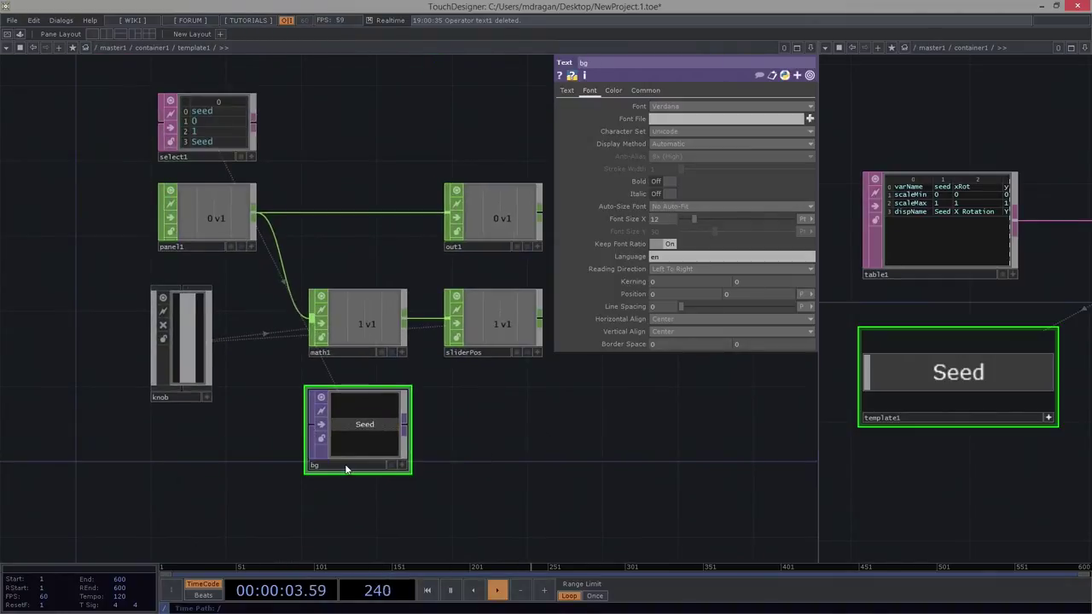
left_click_drag(413, 477, 412, 422)
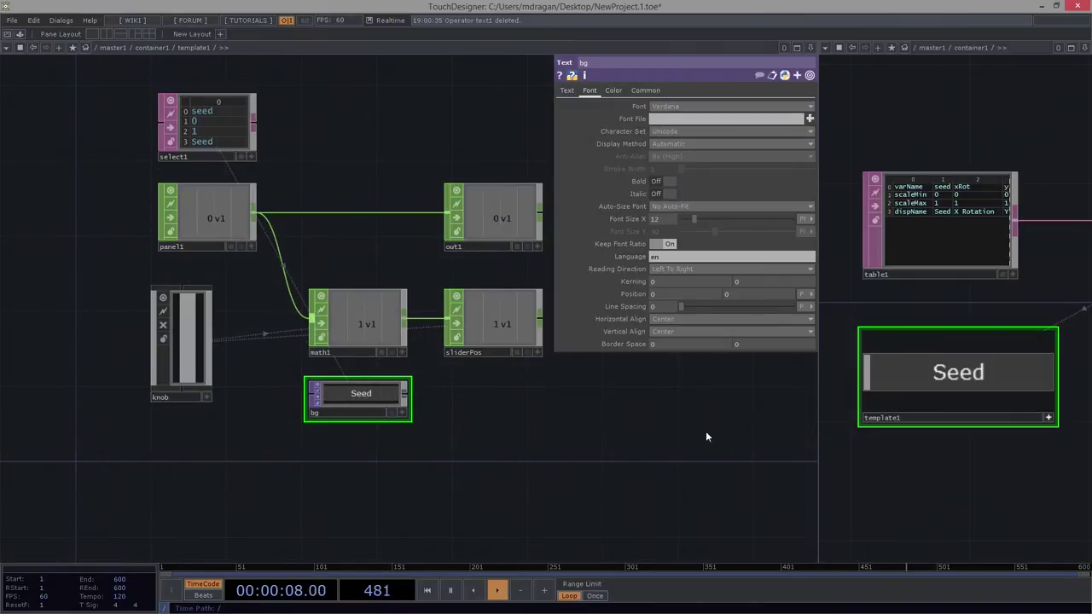
Examine the label on template1's slider and review the slider's panel parameters.
left_click_drag(706, 433, 459, 467)
scroll(906, 379, "down", 3)
left_click_drag(922, 468, 863, 433)
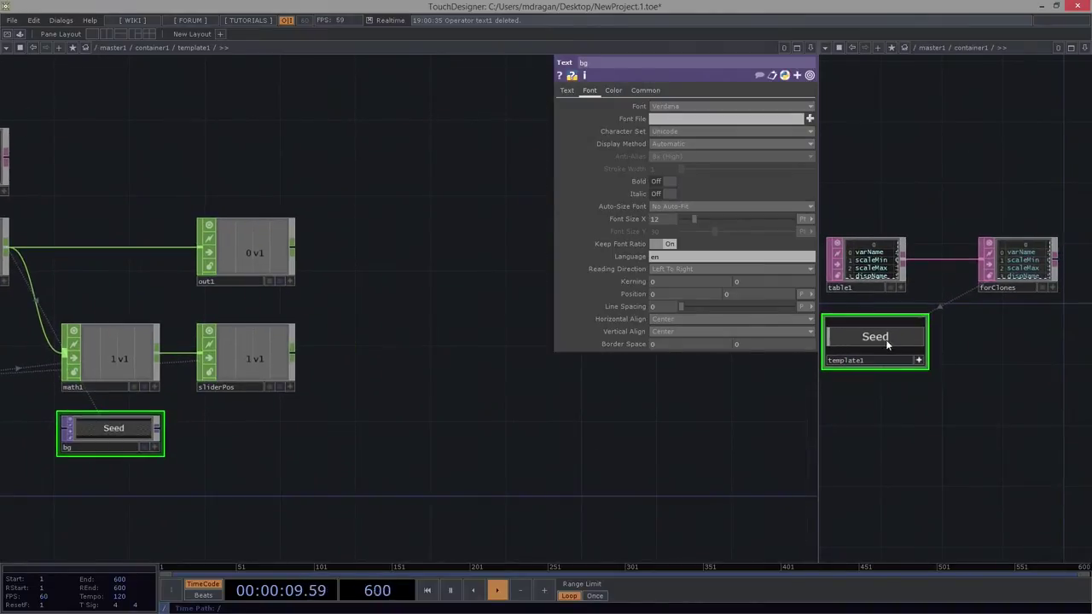
scroll(892, 345, "up", 3)
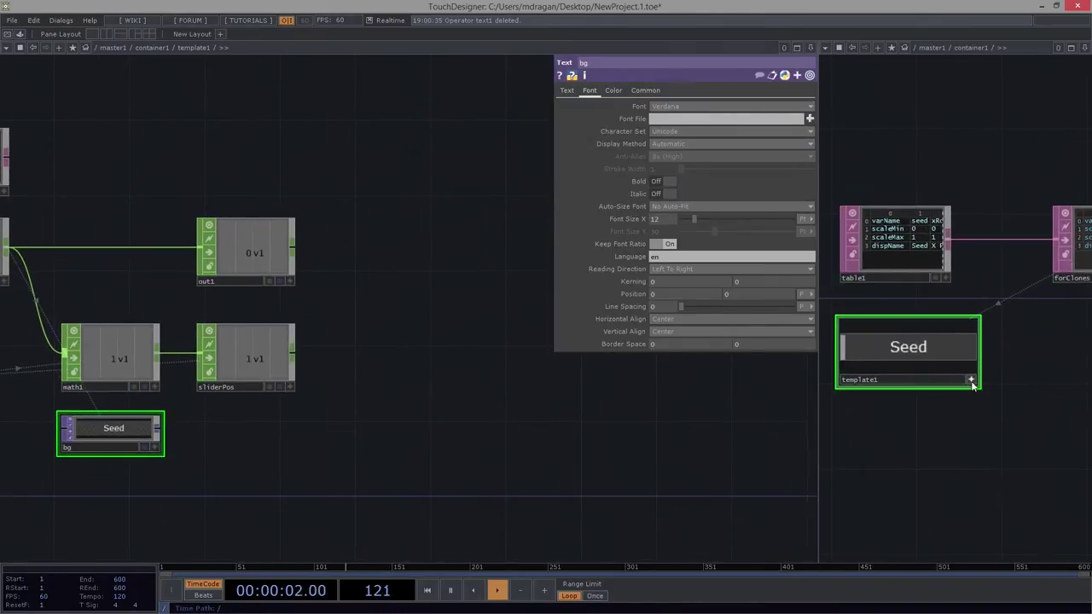
right_click_drag(1005, 373, 876, 431)
key("p")
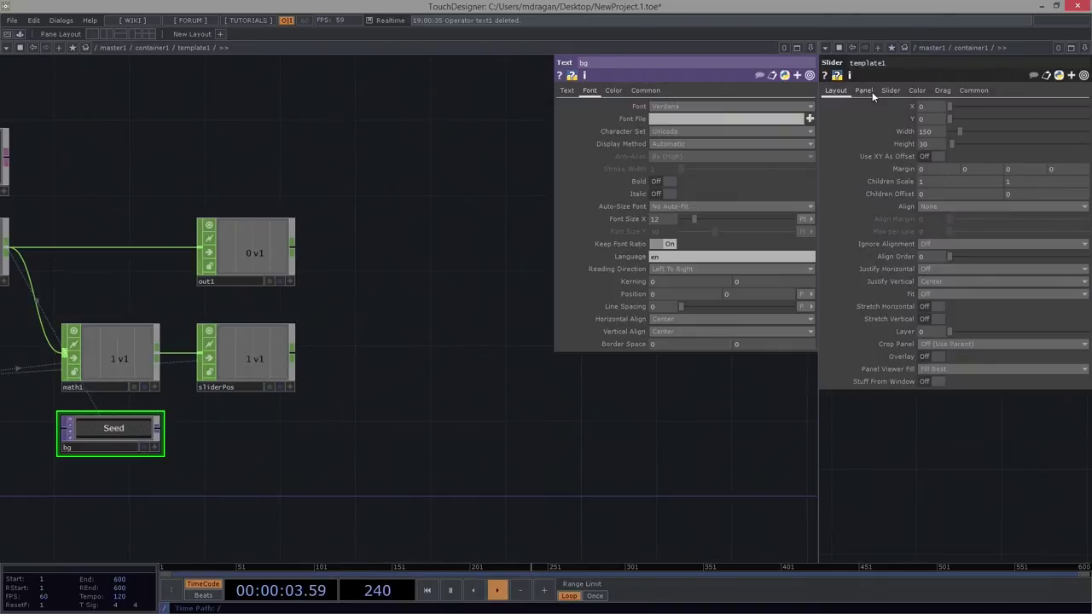
left_click(866, 90)
key("p")
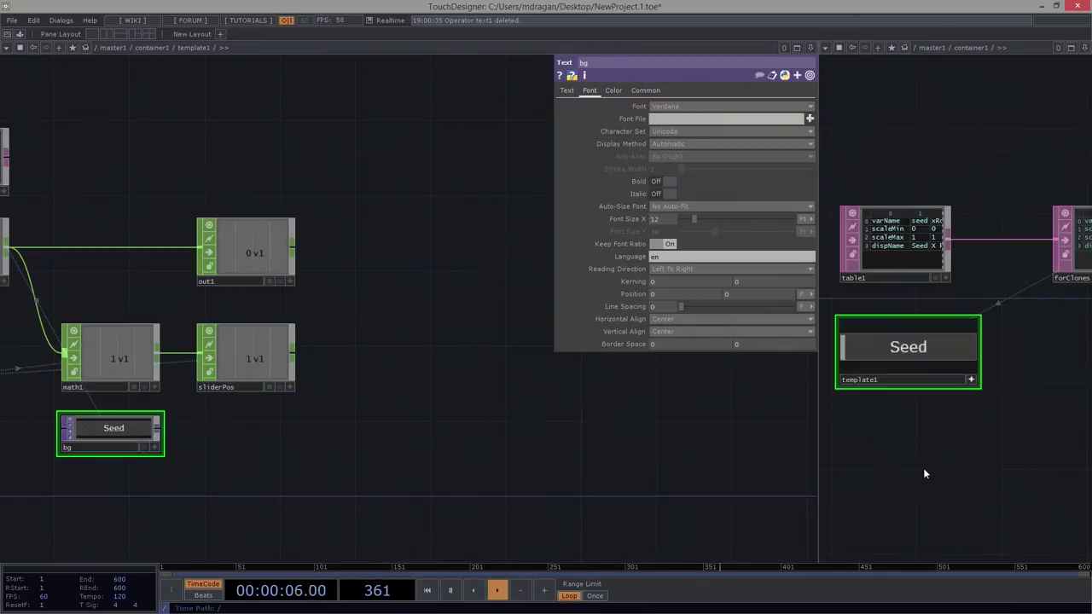
left_click_drag(924, 470, 900, 468)
left_click_drag(264, 479, 347, 464)
left_click_drag(210, 389, 320, 390)
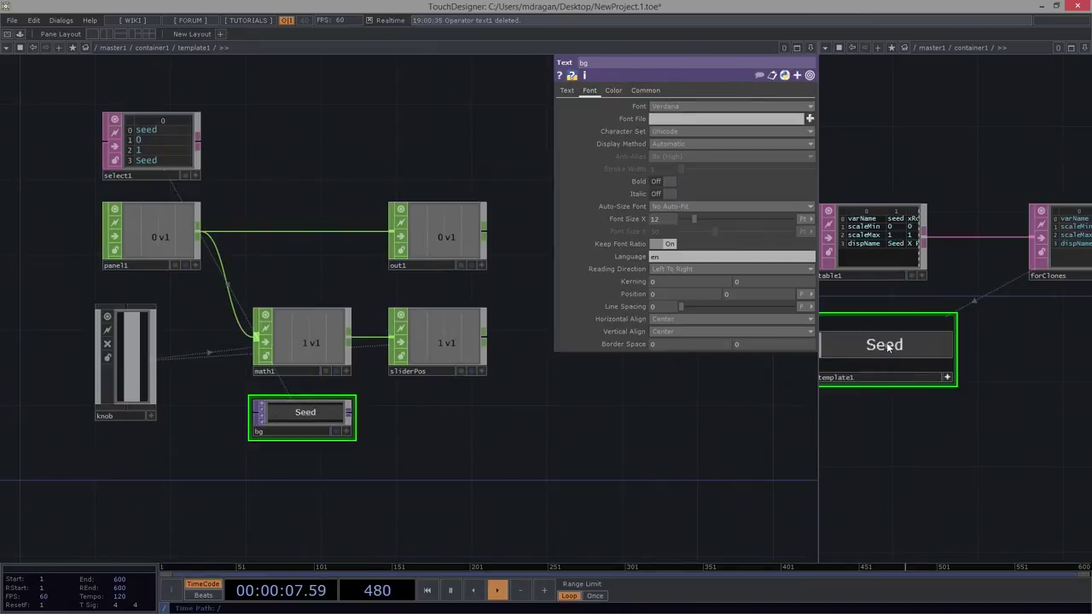
mouse_move(960, 319)
scroll(512, 461, "left", 1)
scroll(521, 463, "left", 3)
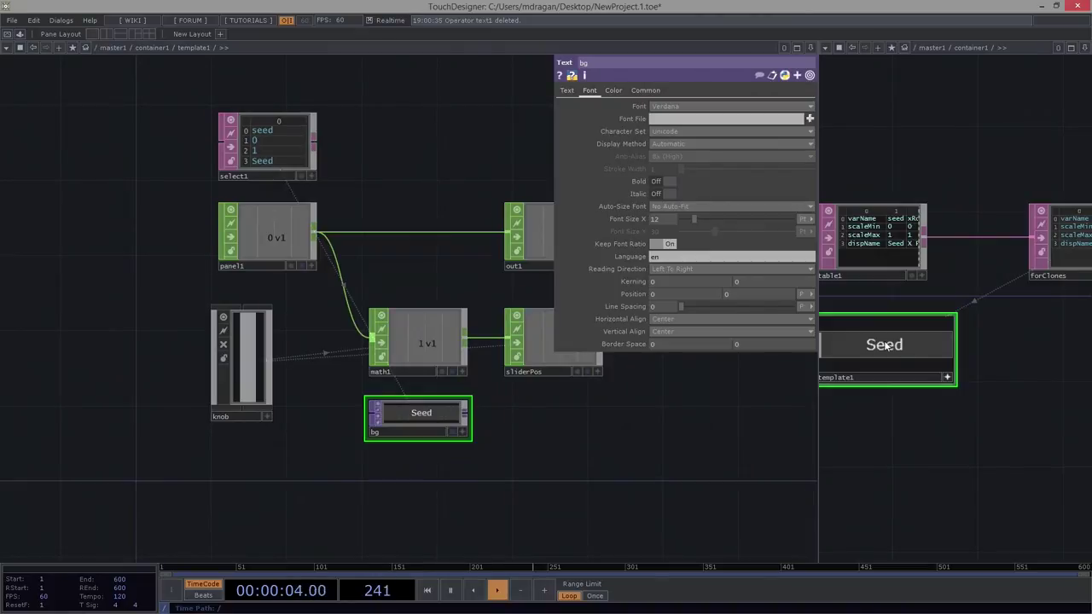
Shift out1, sliderPos and math1 further right to make room after panel1.
left_click_drag(393, 161, 268, 178)
right_click_drag(322, 137, 472, 398)
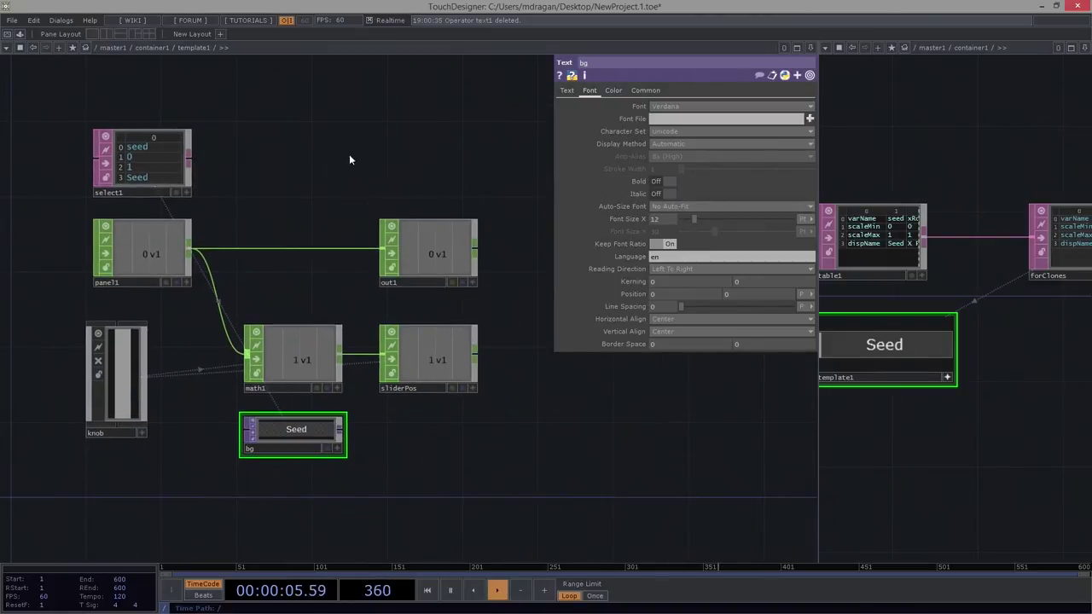
left_click_drag(448, 361, 600, 358)
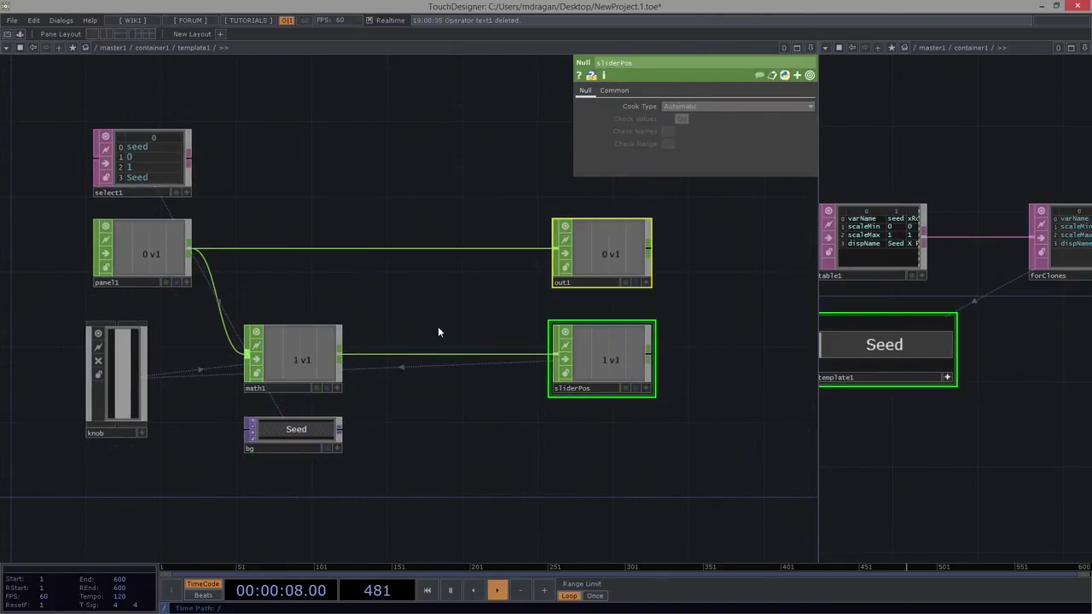
left_click_drag(324, 356, 491, 352)
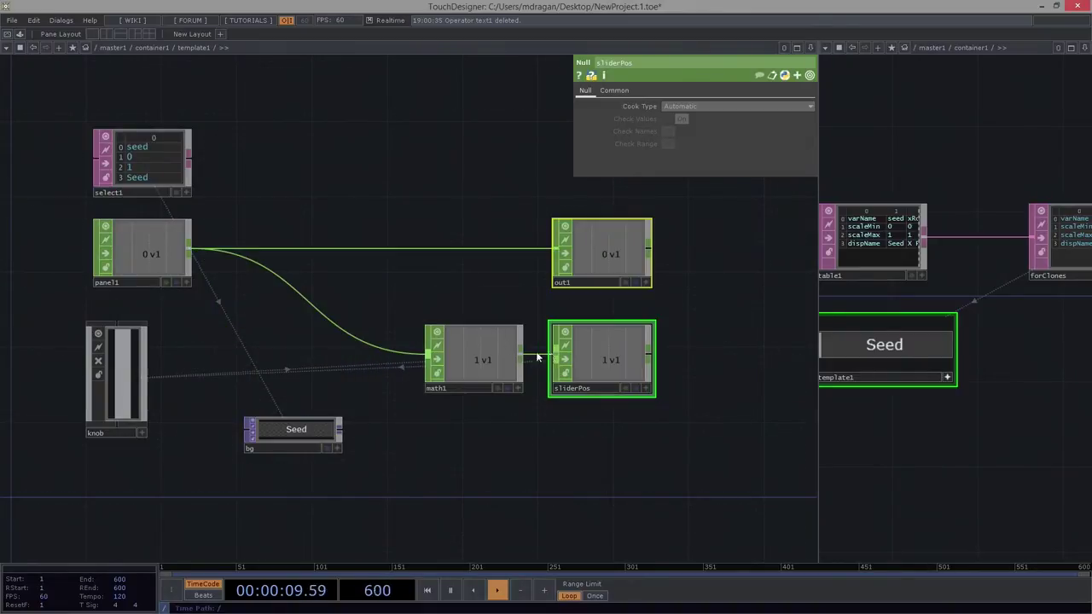
left_click_drag(438, 288, 523, 314)
Insert a Rename CHOP between panel1 and out1.
right_click(403, 275)
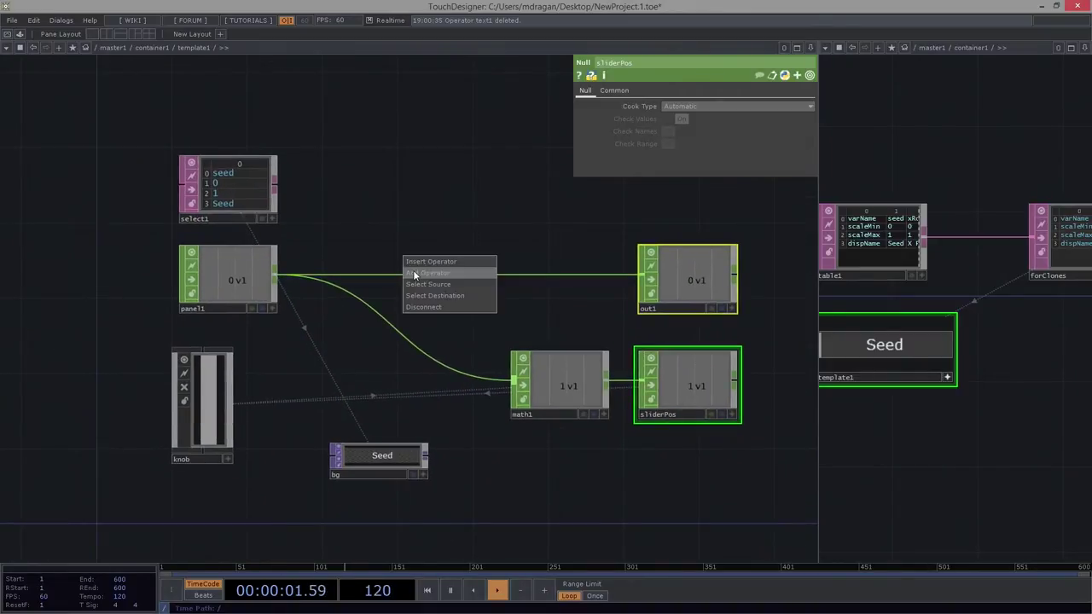
left_click(420, 264)
type("ren")
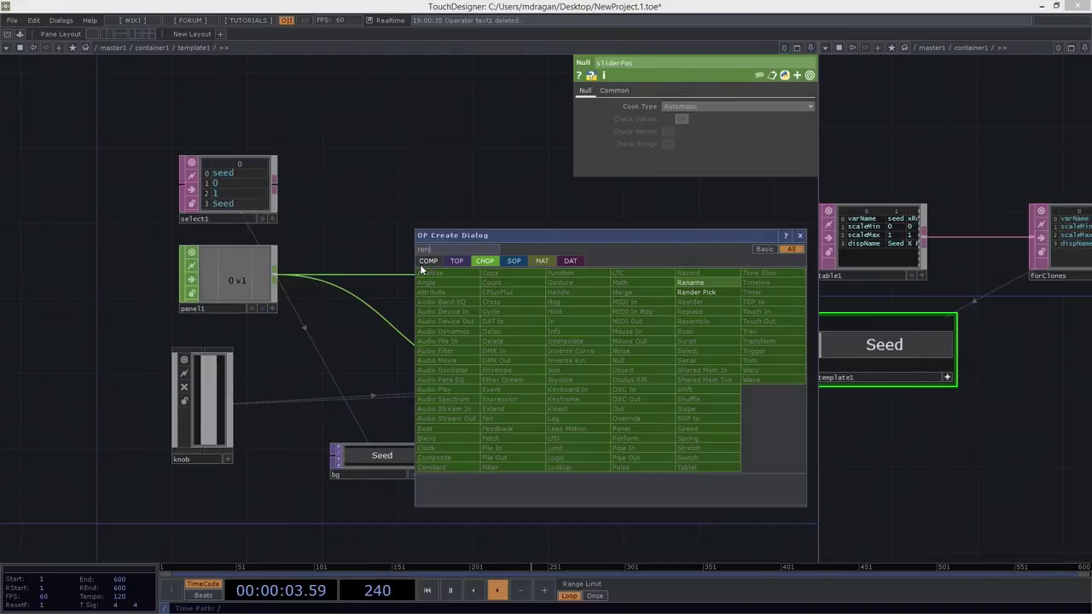
left_click(690, 283)
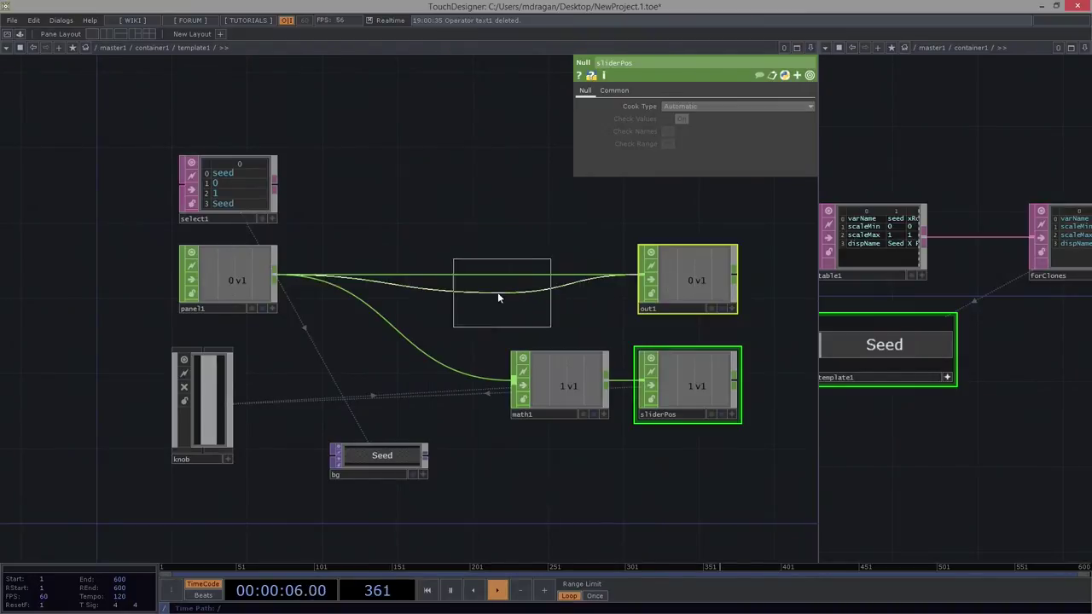
left_click(413, 291)
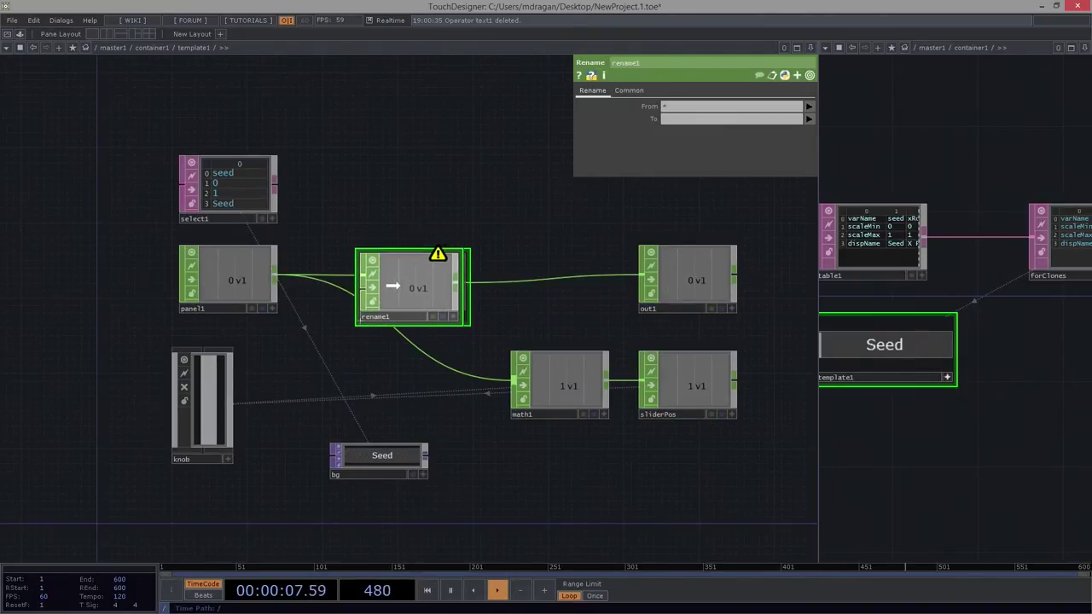
Insert a Math CHOP between rename1 and out1.
right_click(527, 268)
left_click(526, 268)
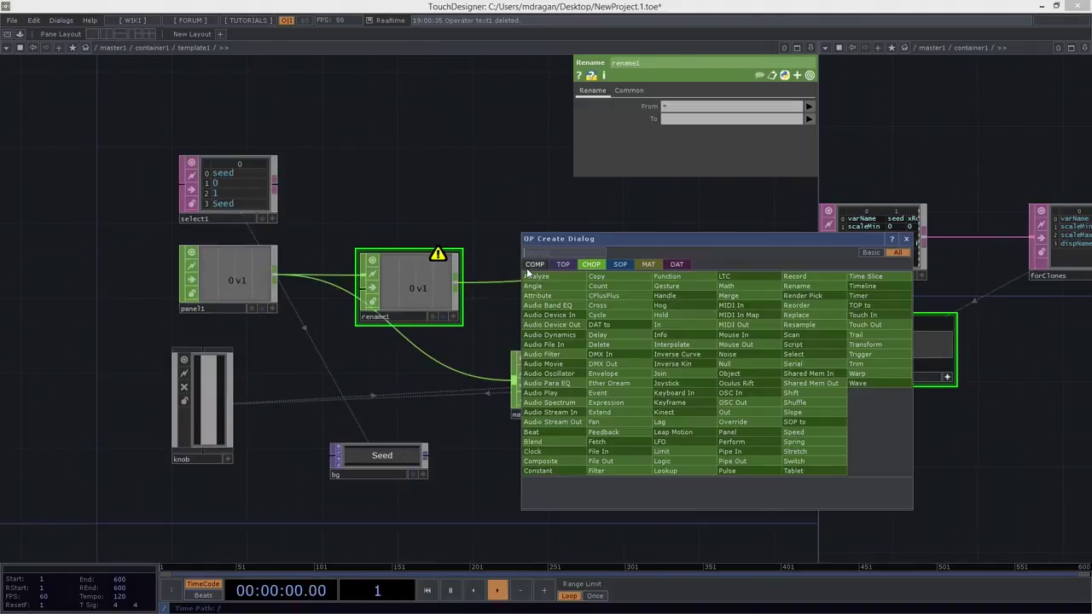
type("ma")
key("Return")
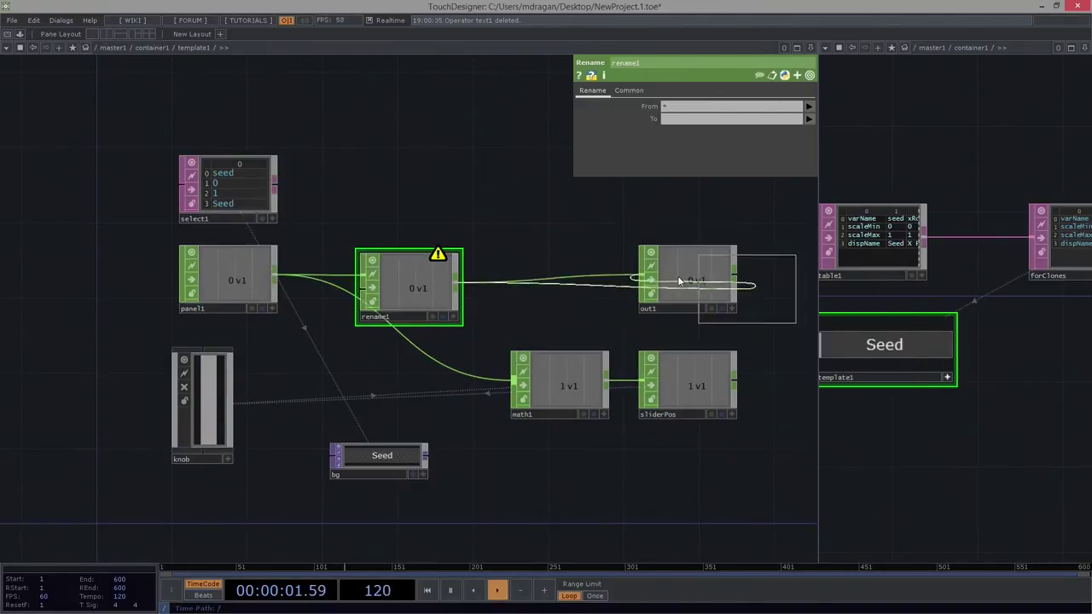
left_click(557, 281)
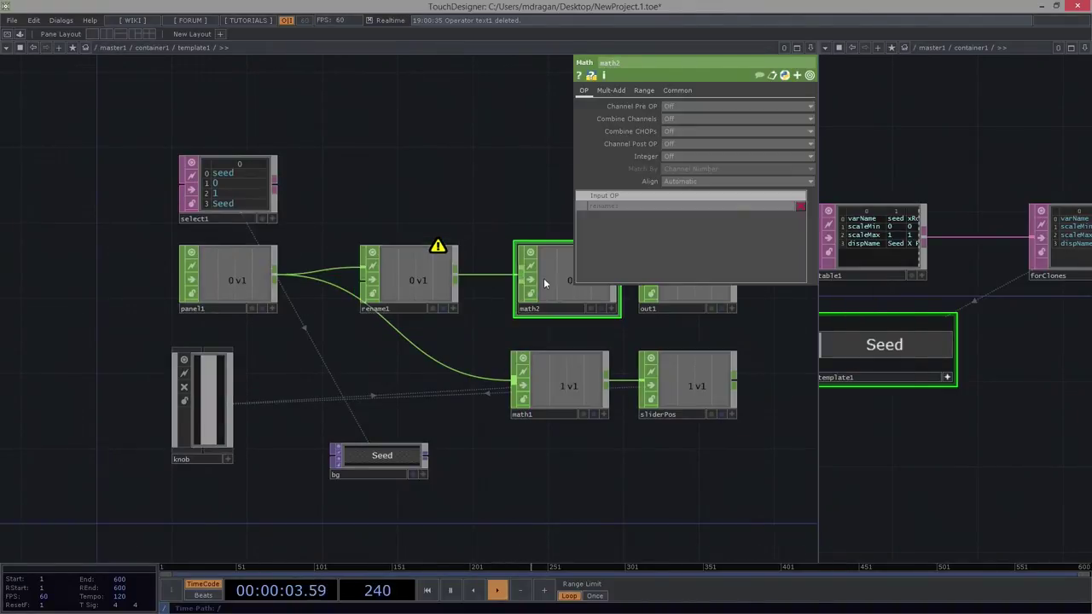
Tidy the layout by lining up math2 and rename1 in the upper row and moving math1 directly beneath rename1.
left_click_drag(543, 278, 521, 278)
left_click_drag(494, 215, 441, 233)
left_click_drag(509, 310, 526, 310)
left_click_drag(474, 201, 551, 450)
left_click_drag(518, 389, 503, 389)
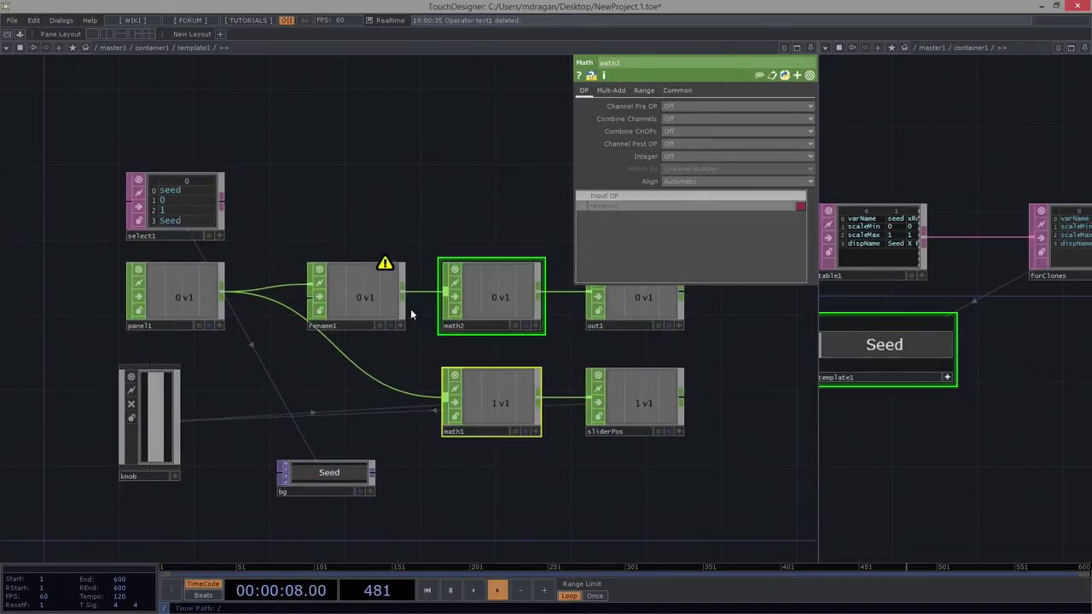
left_click_drag(324, 171, 390, 367)
left_click_drag(360, 319, 352, 319)
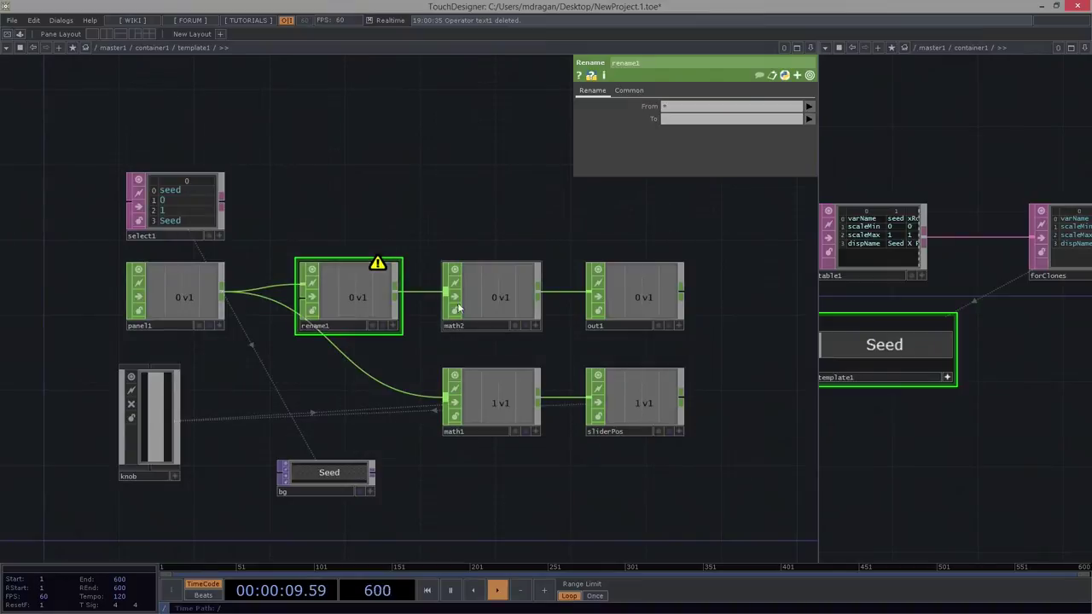
left_click(175, 279)
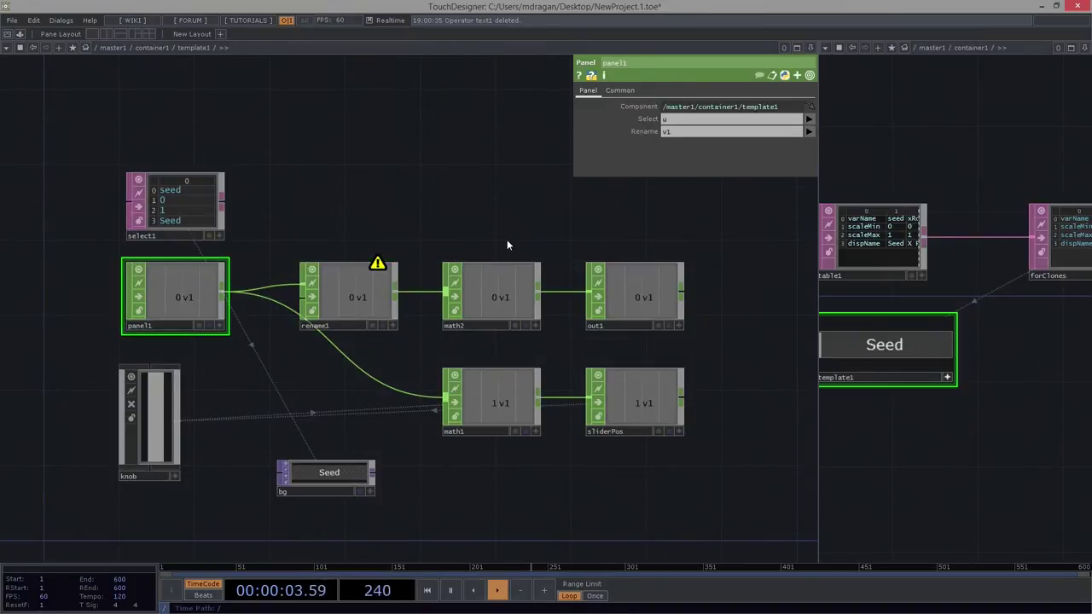
left_click_drag(536, 508, 315, 392)
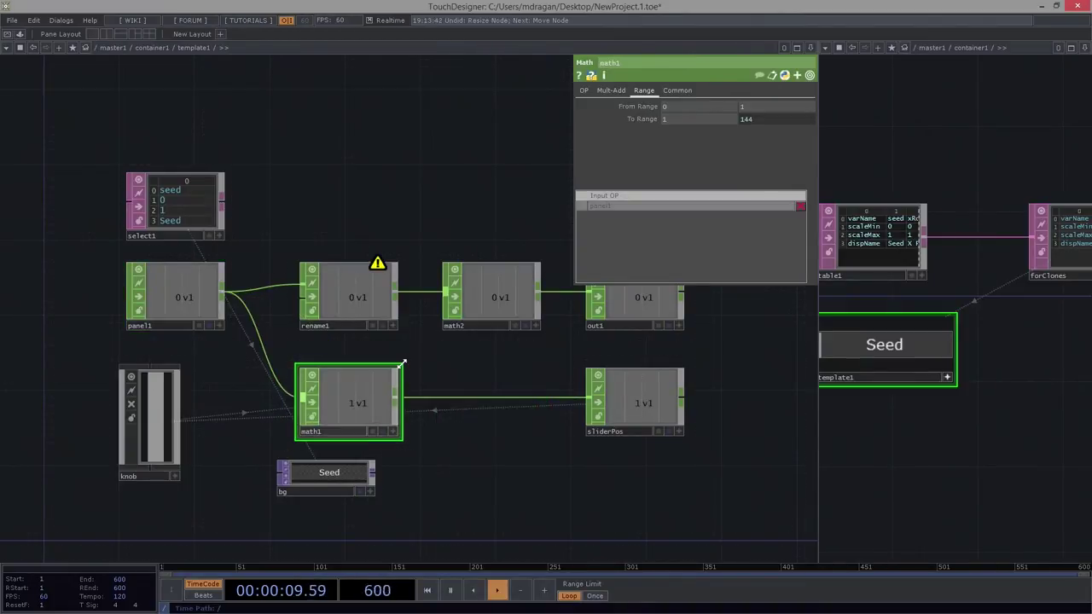
Open the Range parameters of math2.
left_click_drag(463, 209, 558, 274)
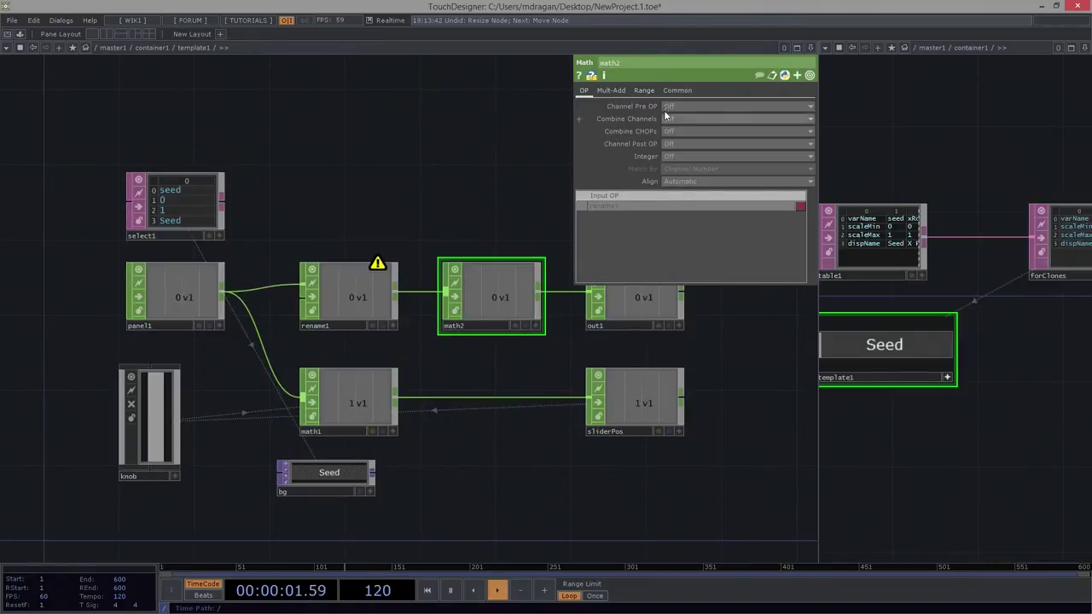
left_click(642, 90)
left_click_drag(337, 221, 395, 176)
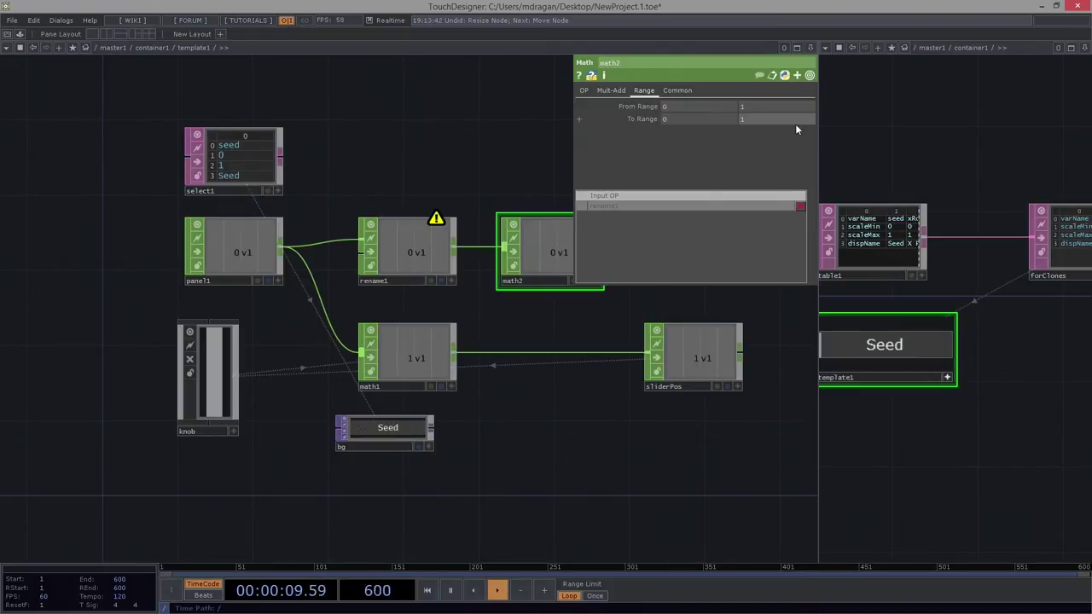
Set rename1's To parameter to the expression op('select1')[0,0].
right_click_drag(398, 117, 408, 223)
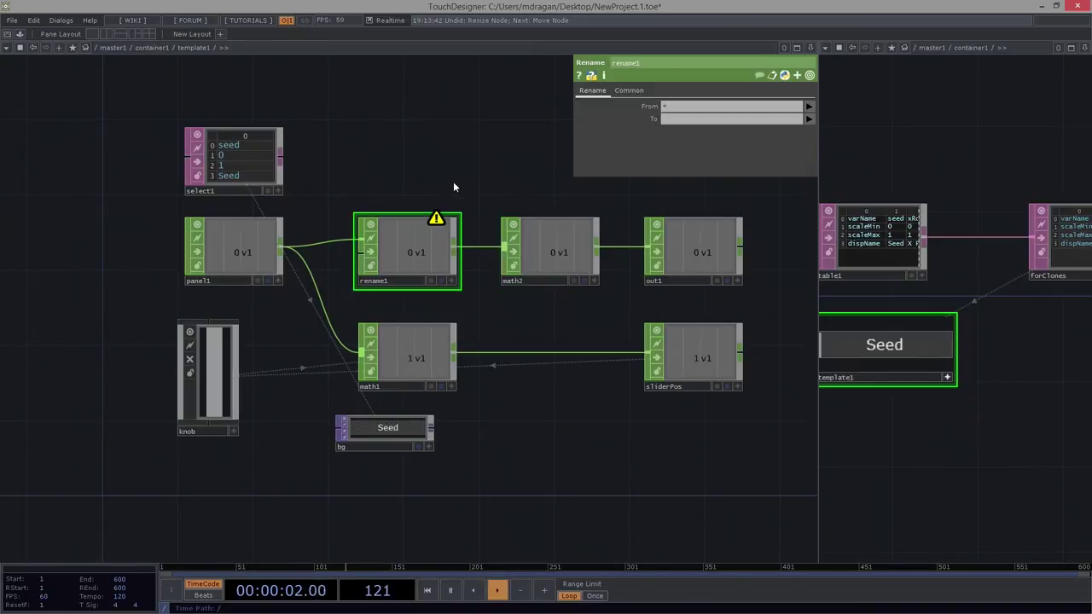
left_click_drag(387, 213, 470, 200)
scroll(469, 201, "up", 3)
left_click(666, 121)
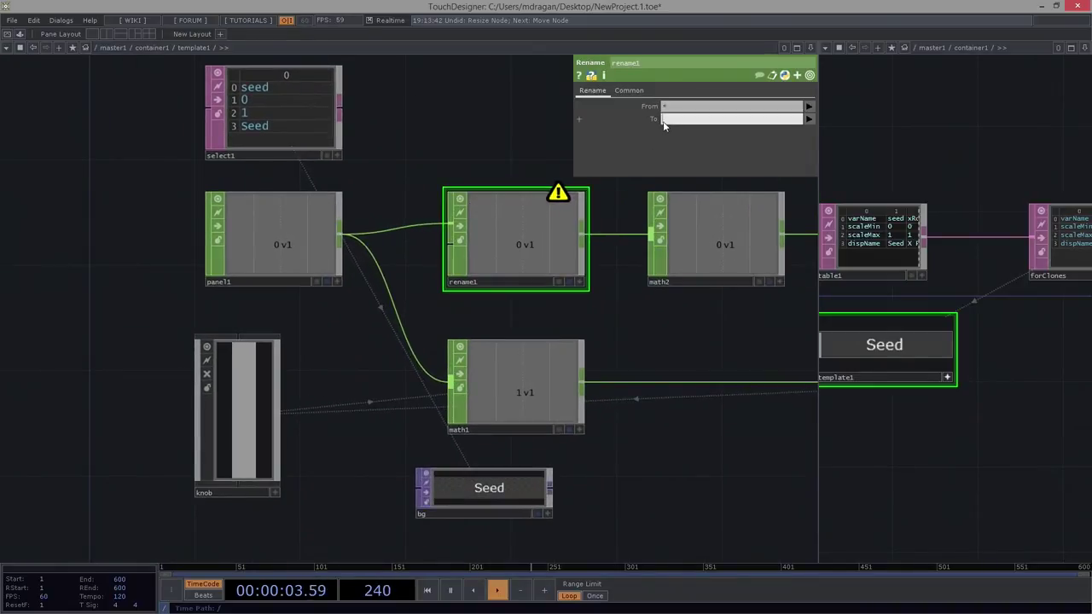
left_click(652, 121)
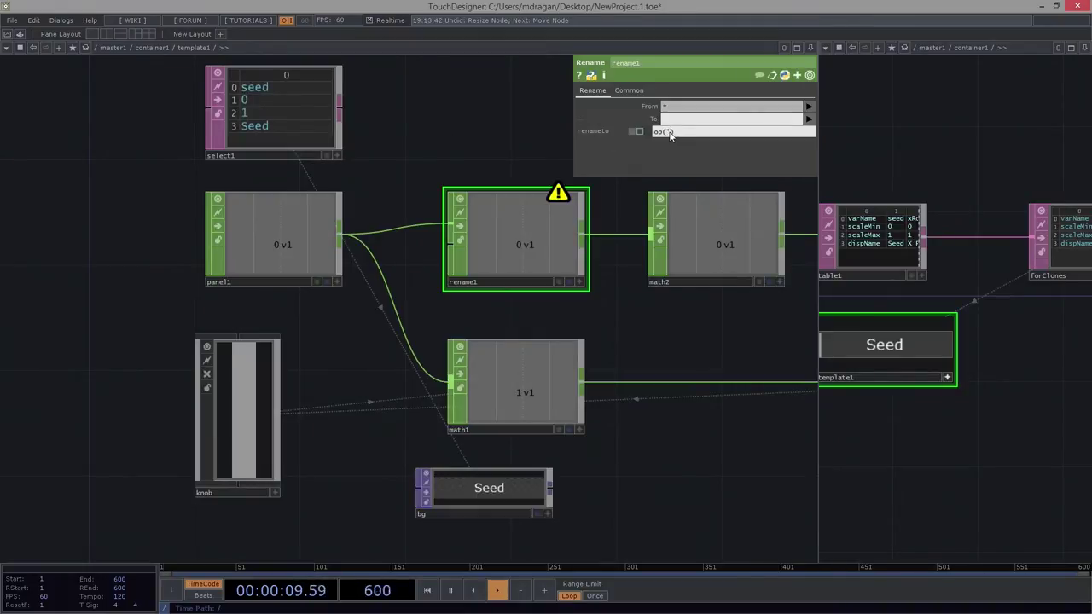
type("lect1')[0")
left_click(640, 131)
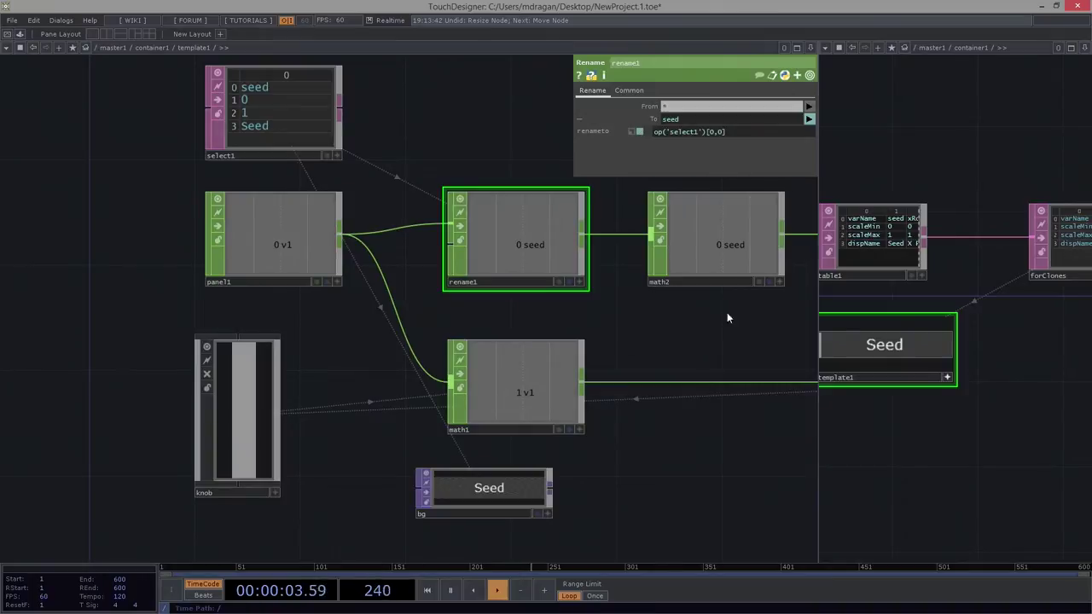
Give math2's lower To Range value the expression op('noise1')[1,0].
left_click_drag(727, 316, 329, 313)
middle_click_drag(444, 286, 543, 220)
left_click_drag(259, 122, 371, 171)
right_click_drag(416, 189, 440, 395)
left_click(443, 295)
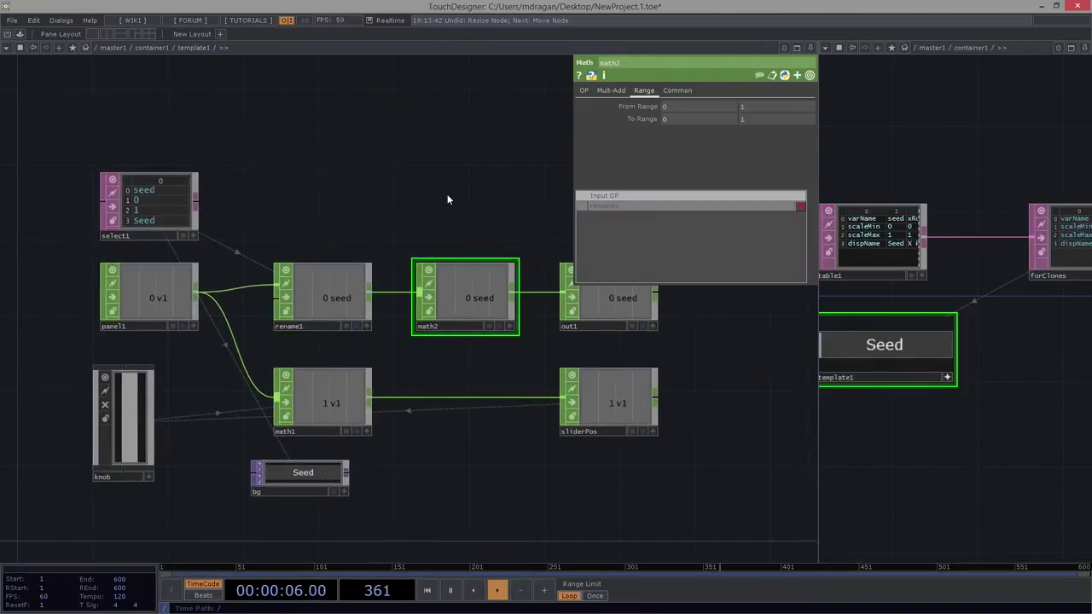
left_click_drag(447, 193, 561, 189)
left_click(640, 119)
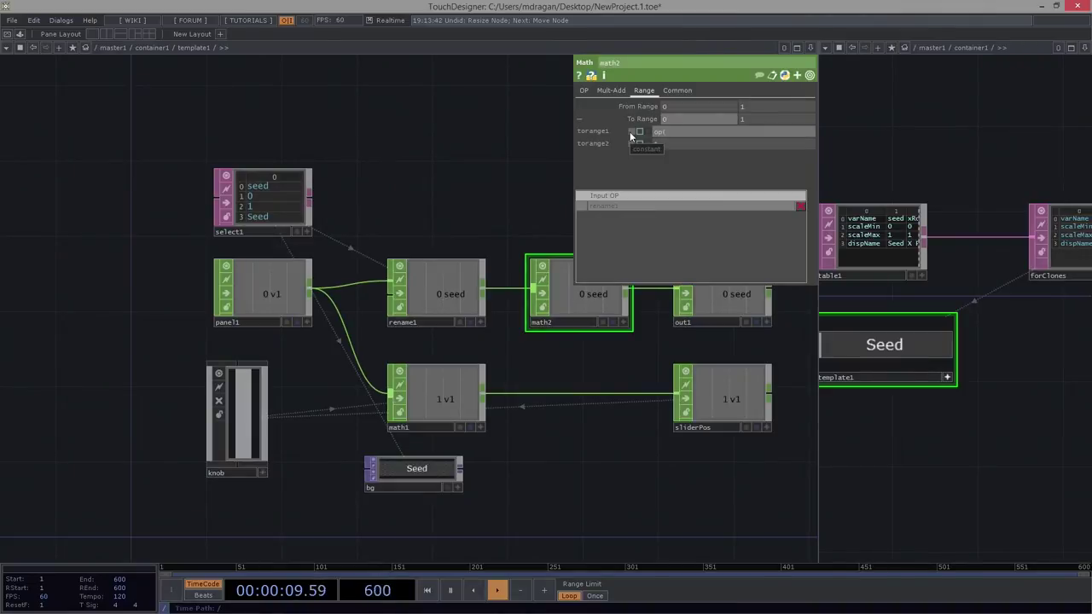
type("'noise'")
type("1")
type("[]")
Copy the lower To Range expression into math2's upper value and adapt it to op('noise1')[2,0].
left_click_drag(793, 131, 560, 136)
key("ctrl+c")
left_click_drag(674, 143, 638, 144)
left_click(638, 144)
key("ctrl+v")
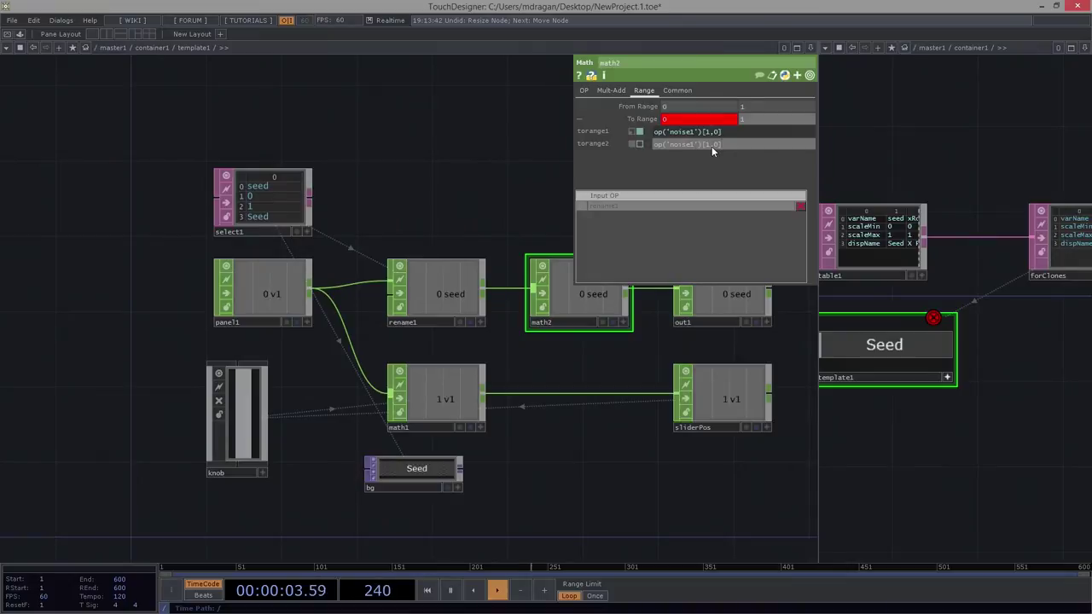
key("BackSpace")
type("2")
key("Return")
Inspect math2's operator info for the cause of the To Range error.
scroll(469, 204, "up", 5)
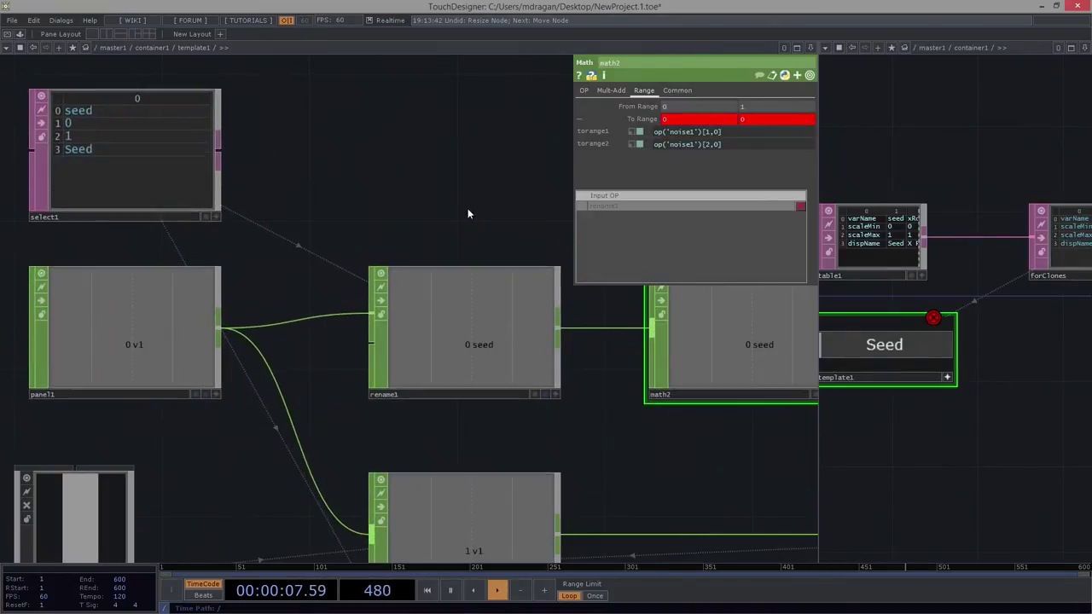
left_click_drag(474, 210, 519, 222)
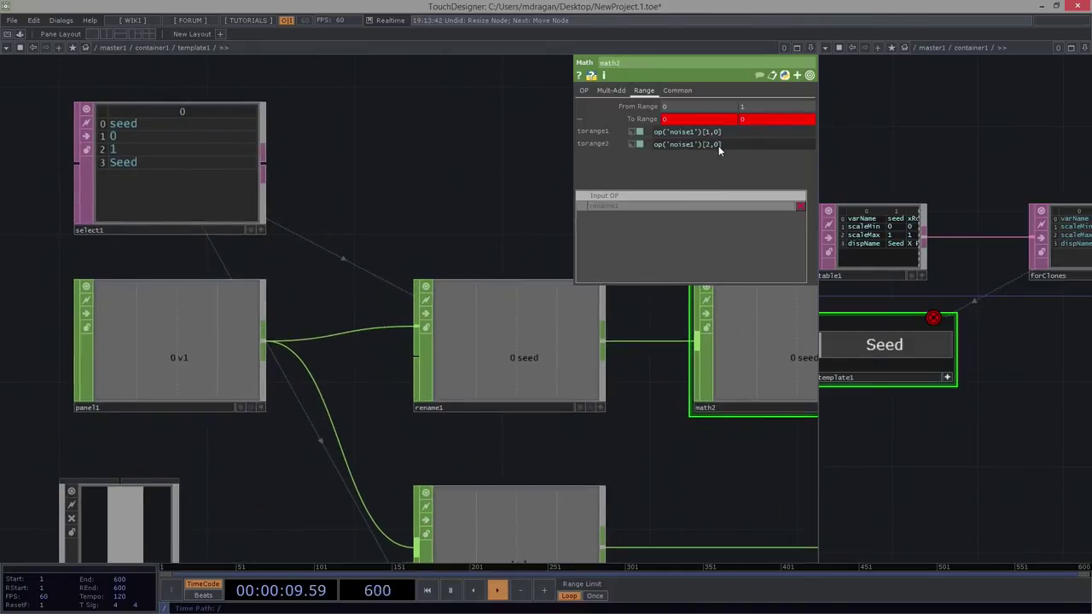
middle_click(522, 354)
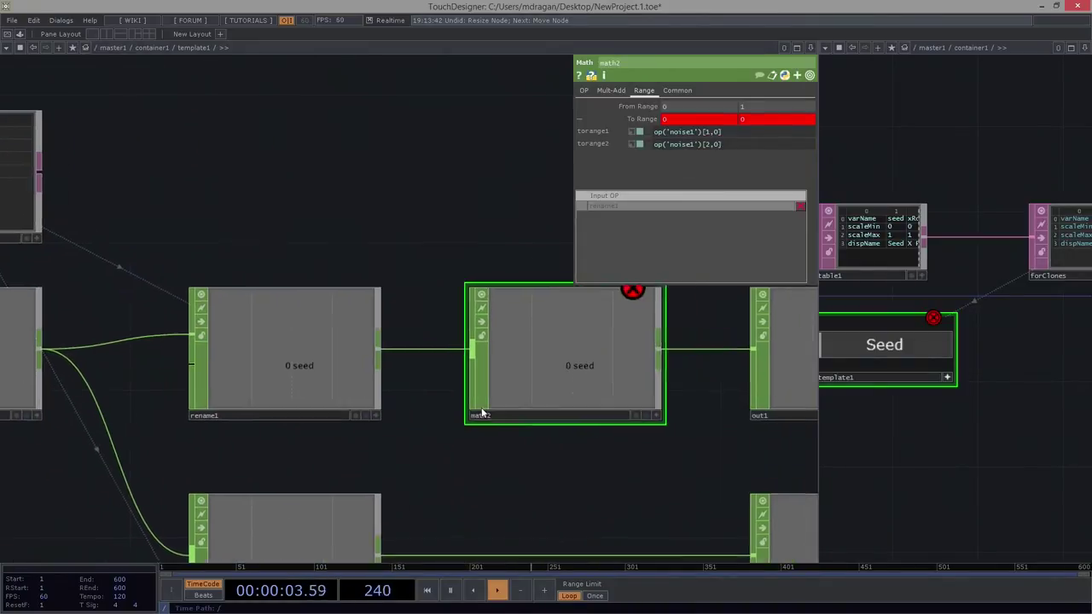
middle_click(514, 372)
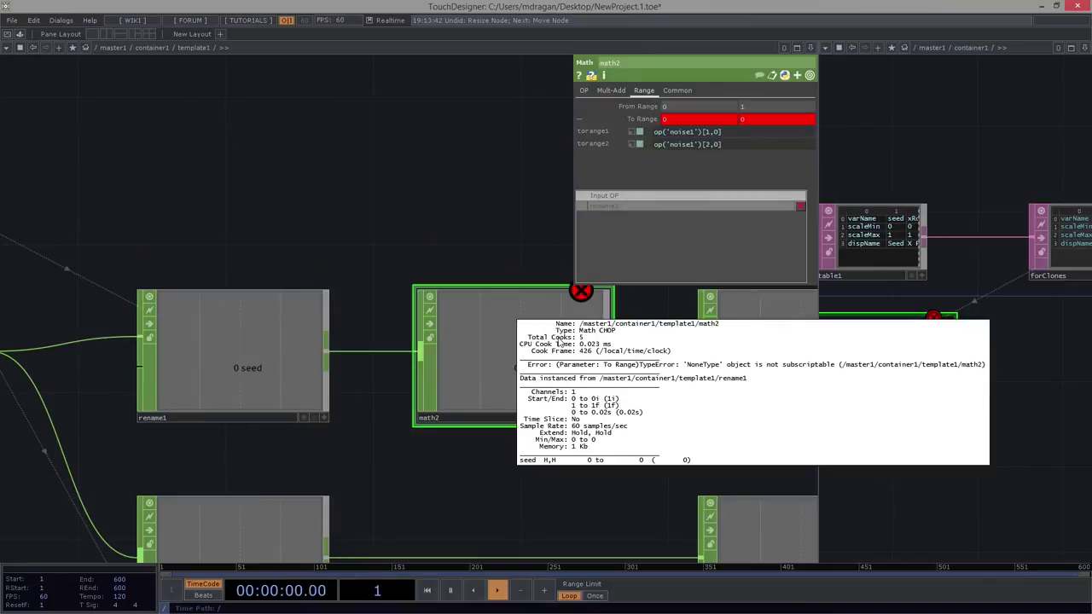
scroll(479, 162, "down", 3)
left_click_drag(381, 189, 419, 190)
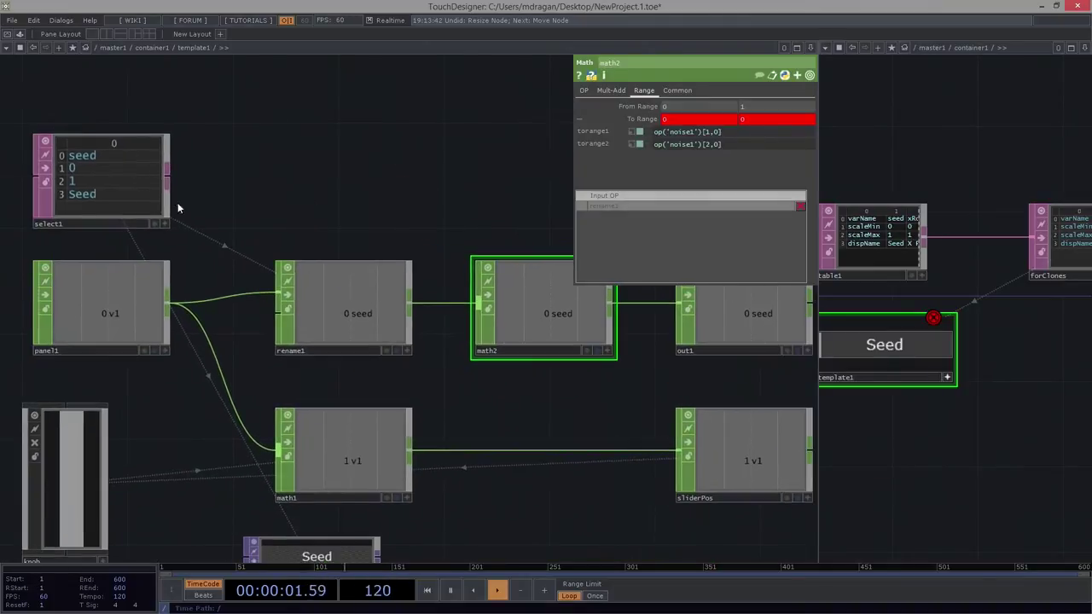
Correct math2's To Range expressions to op('select1')[1,0] and op('select1')[2,0].
left_click(691, 135)
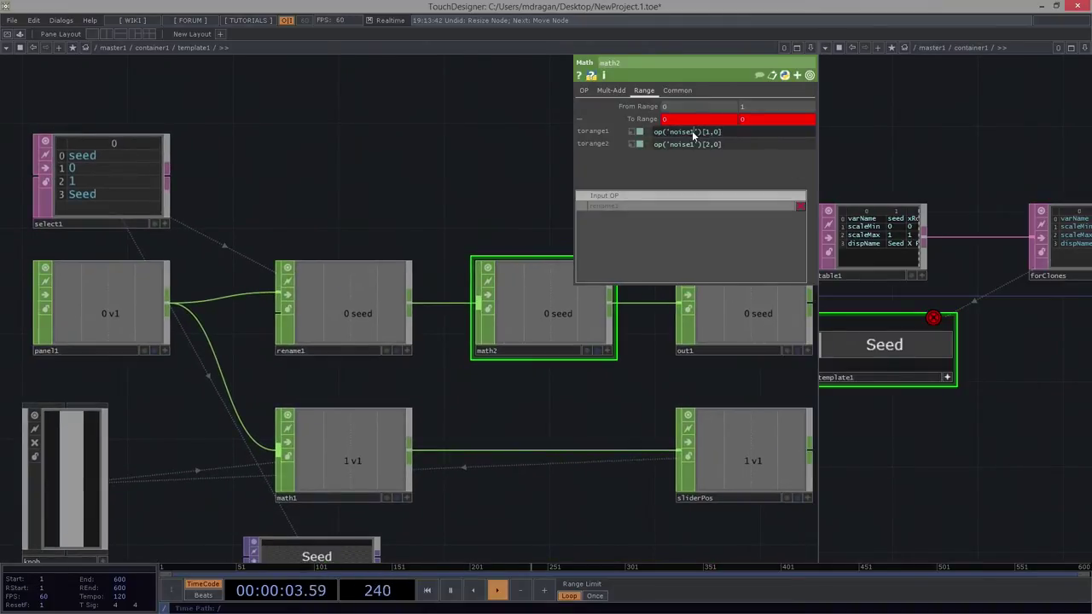
key("BackSpace")
key("BackSpace")
key("BackSpace")
key("BackSpace")
key("BackSpace")
key("BackSpace")
type("select1")
left_click(692, 145)
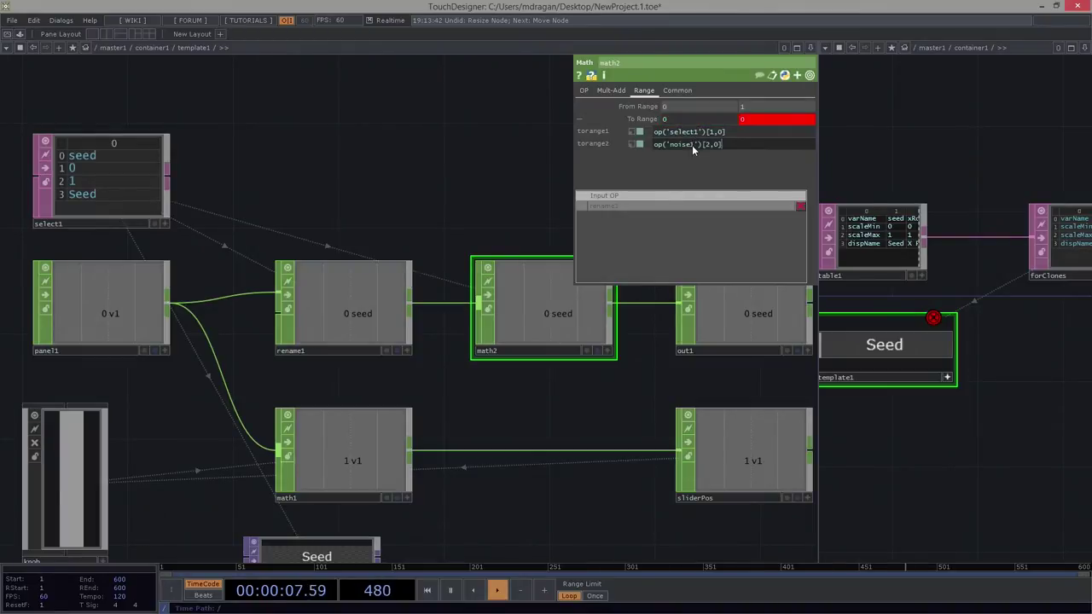
type("select1")
key("Return")
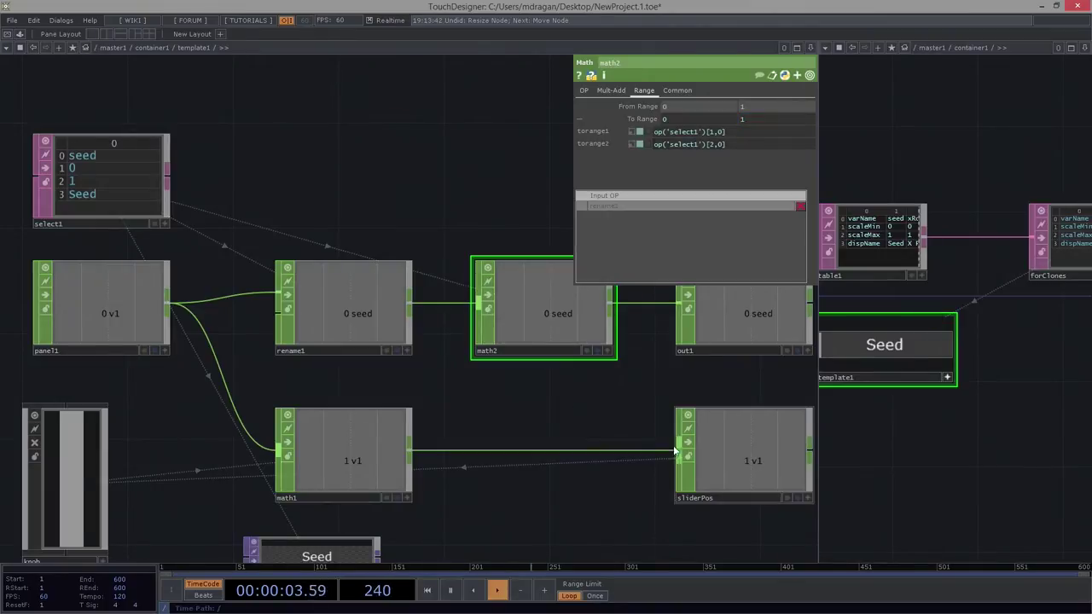
Enlarge the container1 network pane and set template1's Clone parameter to template1.
scroll(451, 326, "down", 5)
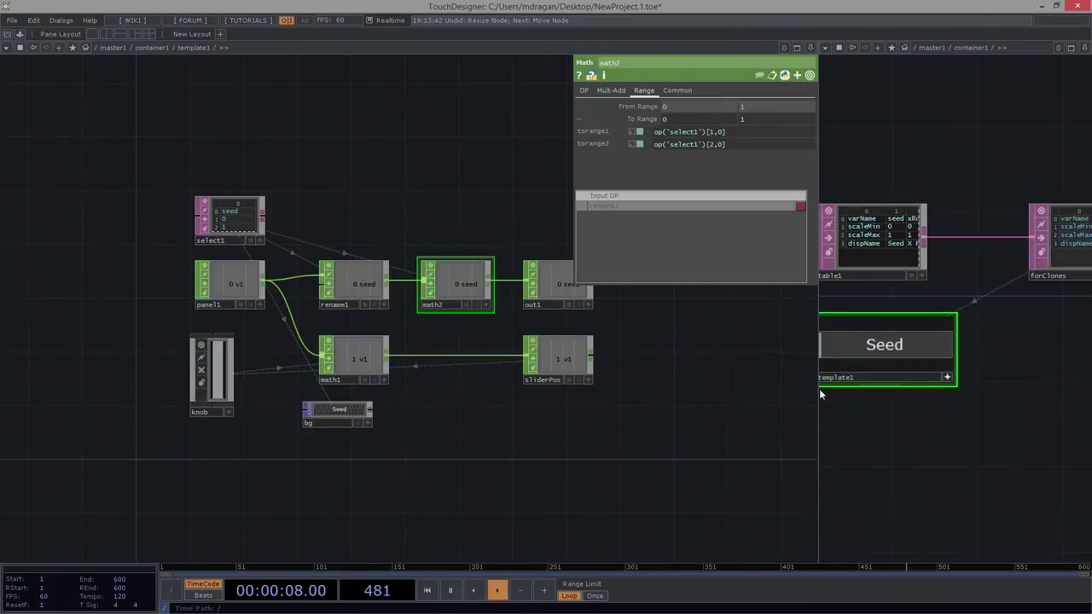
left_click_drag(814, 399, 456, 398)
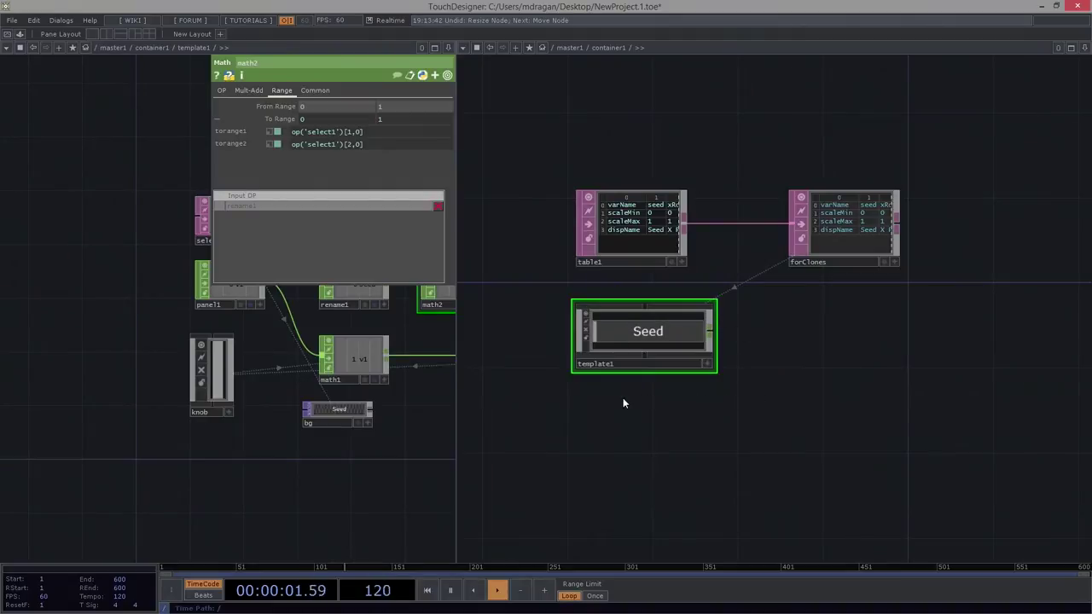
key("p")
left_click(968, 90)
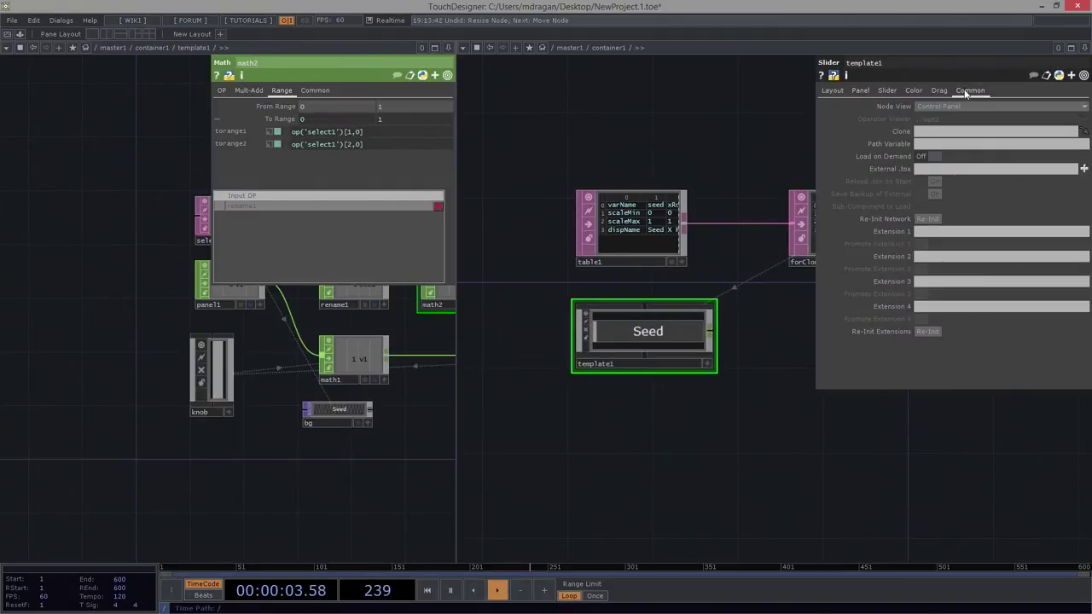
left_click_drag(938, 145, 945, 133)
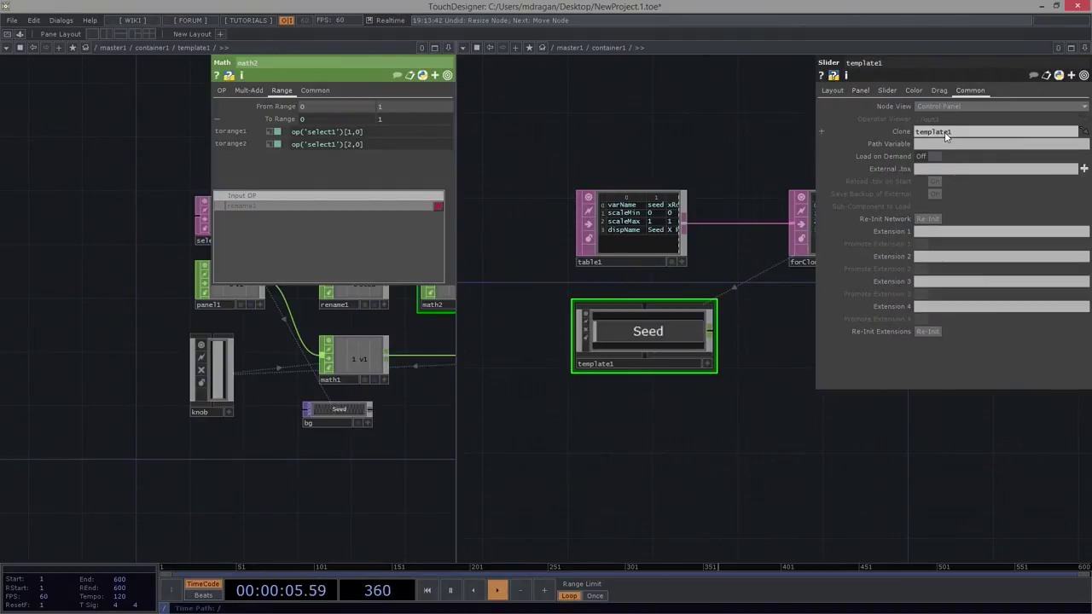
Duplicate template1 below forClones and name the copy s1.
left_click_drag(760, 401, 717, 401)
right_click_drag(758, 342, 506, 433)
key("ctrl+c")
key("ctrl+v")
left_click_drag(636, 432, 671, 402)
left_click(657, 394)
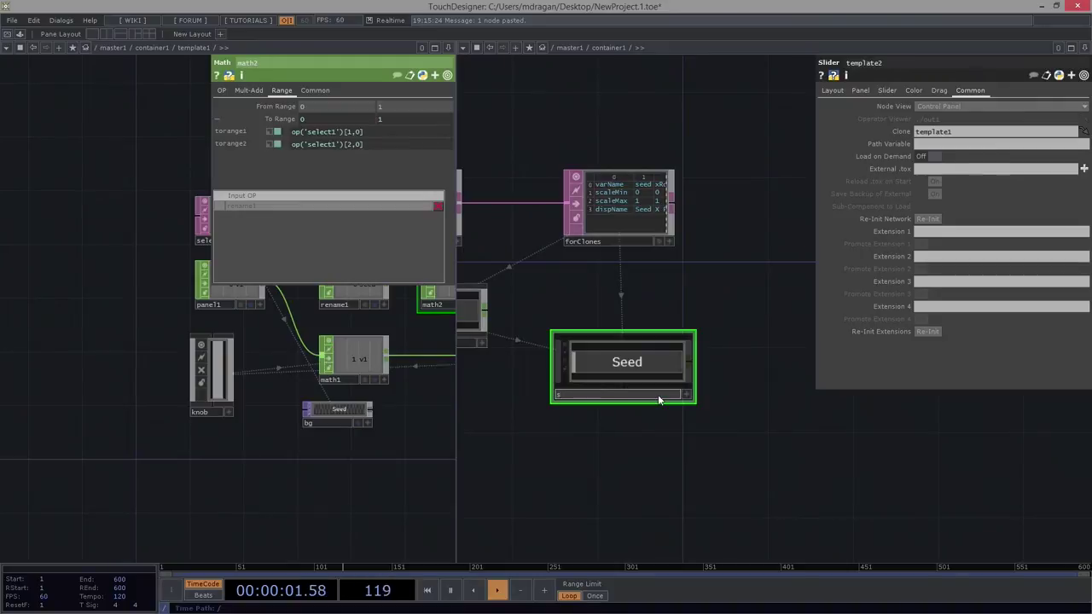
type("s1")
key("Return")
Reposition s1 beyond forClones, level with template1.
scroll(633, 454, "down", 4)
left_click_drag(637, 431, 709, 401)
scroll(728, 424, "up", 2)
scroll(727, 424, "up", 2)
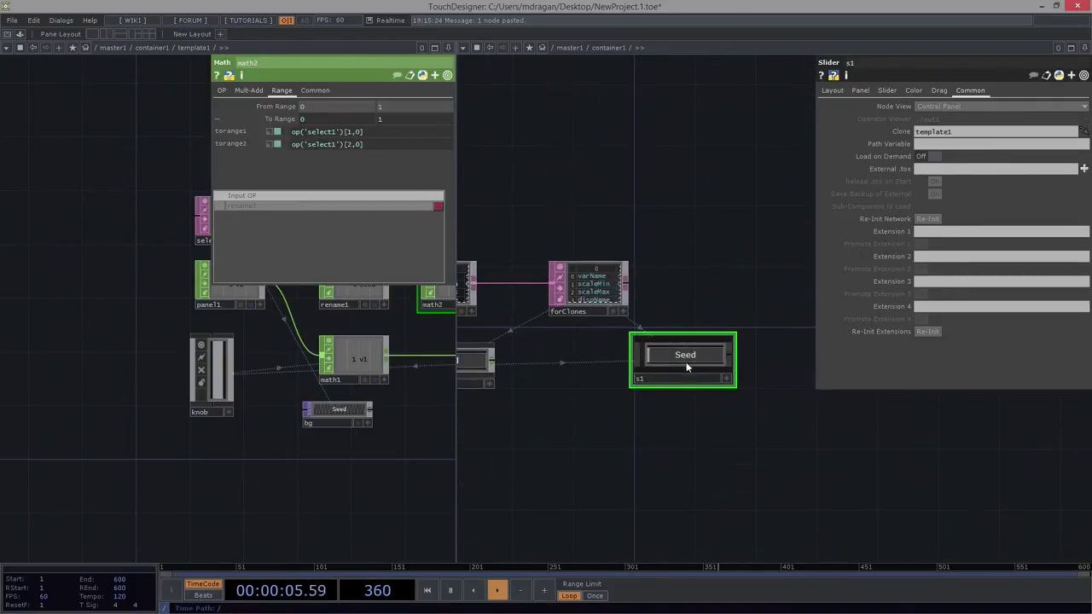
left_click_drag(686, 363, 686, 374)
scroll(702, 437, "up", 3)
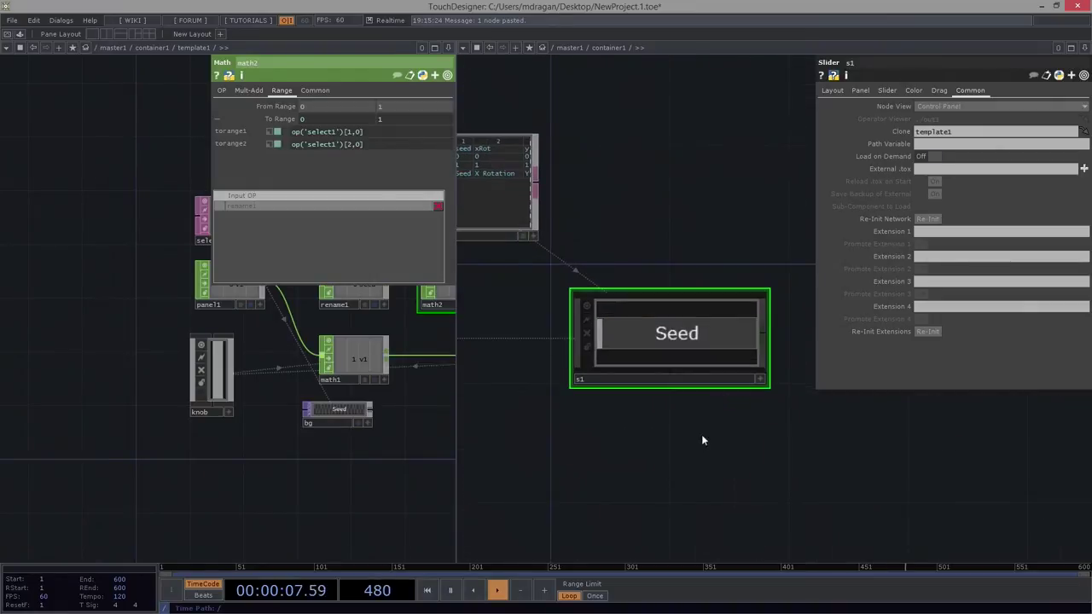
Paste seven copies of s1 in a column beneath it, giving sliders s2 through s8.
scroll(694, 422, "down", 3)
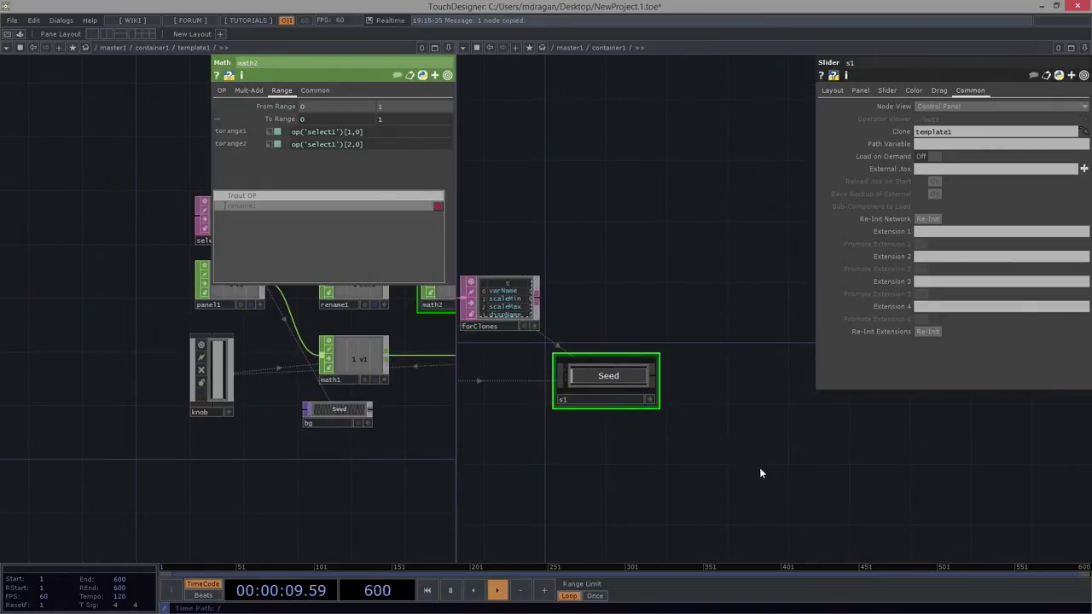
key("ctrl+v")
left_click_drag(752, 512, 753, 350)
key("ctrl+v")
key("ctrl+v")
key("ctrl+v")
left_click_drag(749, 403, 742, 300)
key("ctrl+v")
key("ctrl+v")
key("ctrl+v")
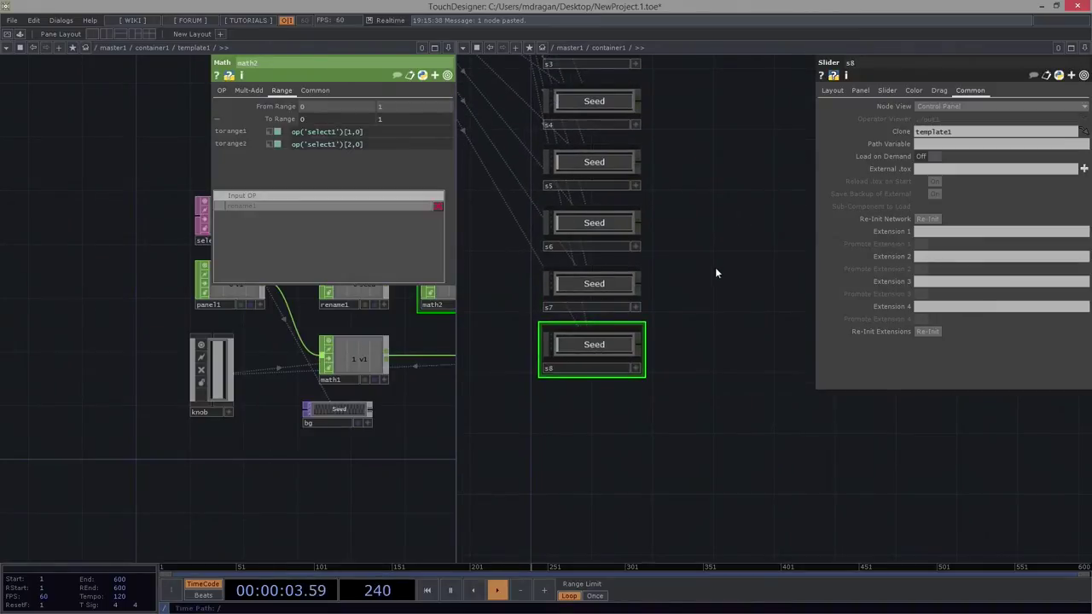
left_click_drag(714, 256, 707, 405)
scroll(707, 404, "down", 6)
left_click_drag(695, 334, 694, 382)
scroll(694, 314, "up", 3)
scroll(694, 313, "up", 1)
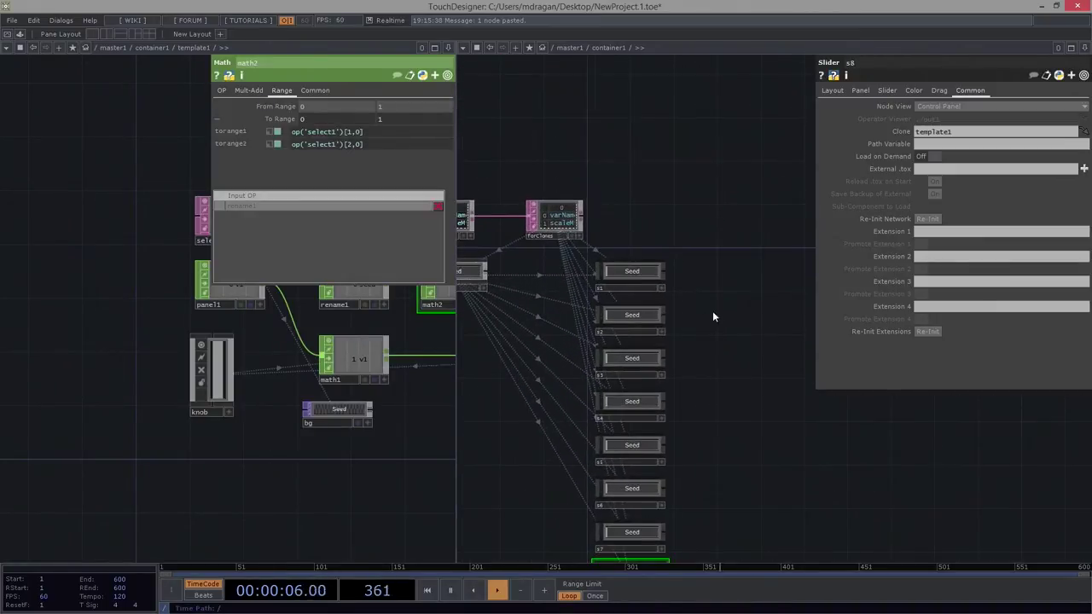
left_click_drag(579, 273, 644, 260)
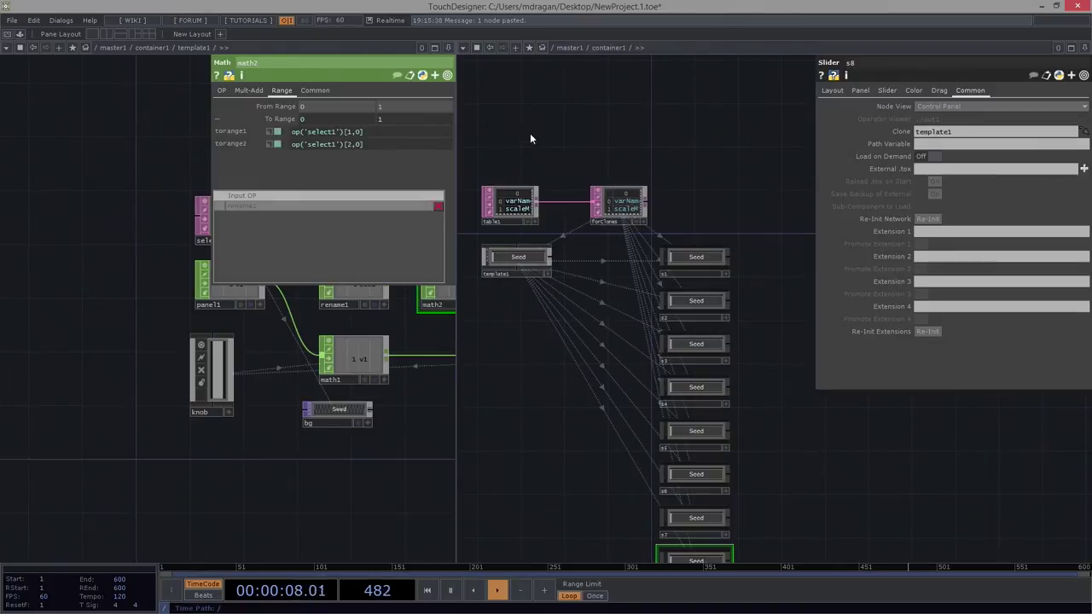
Examine table1, template1 and the column of cloned sliders in container1, comparing their labels with template1's inner network.
scroll(568, 183, "up", 5)
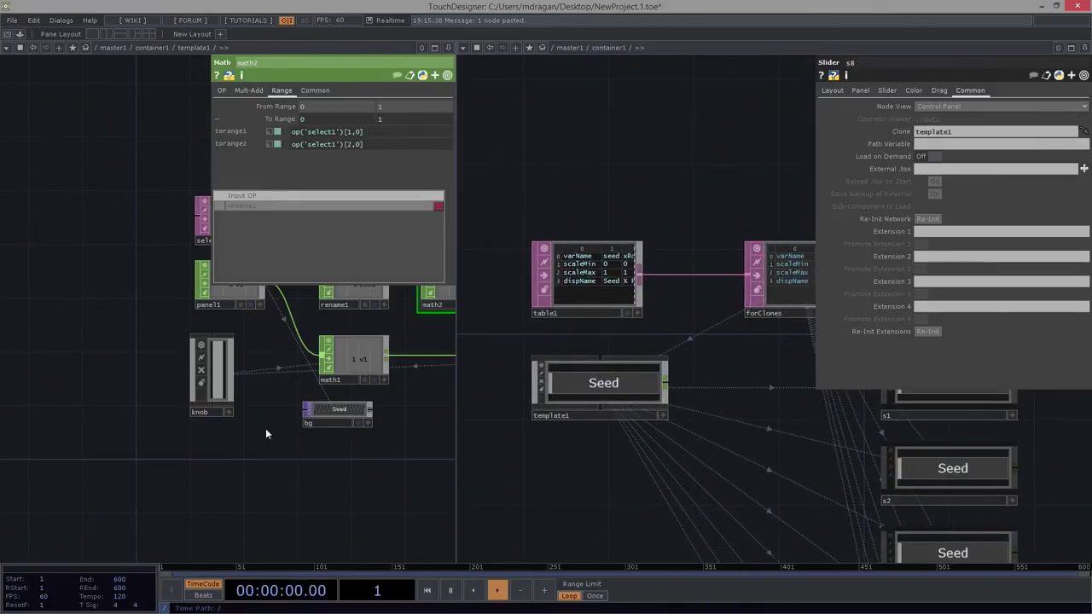
scroll(816, 467, "down", 5)
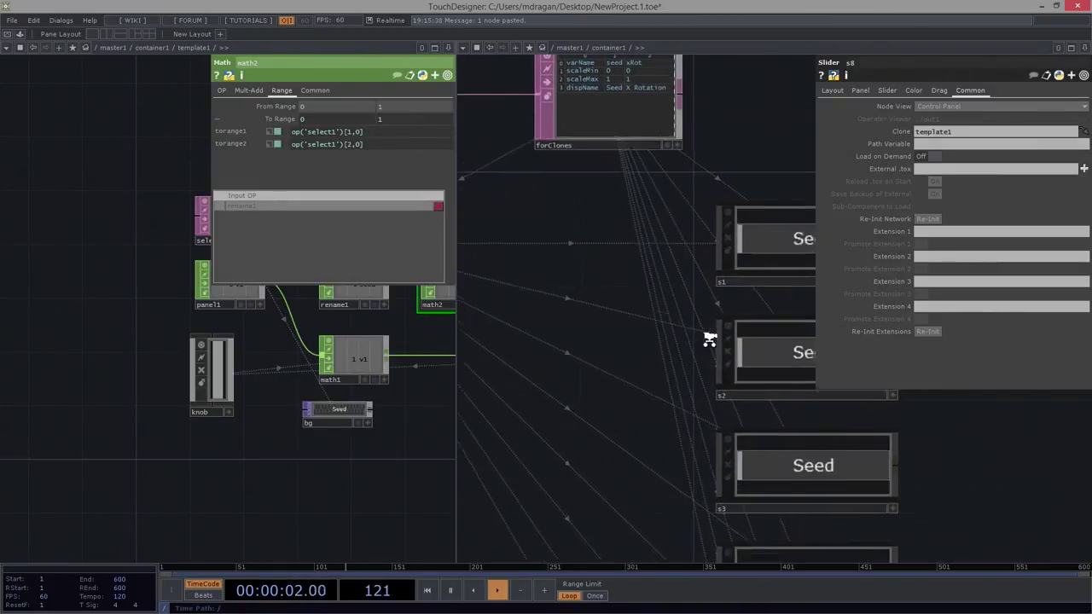
scroll(763, 239, "up", 3)
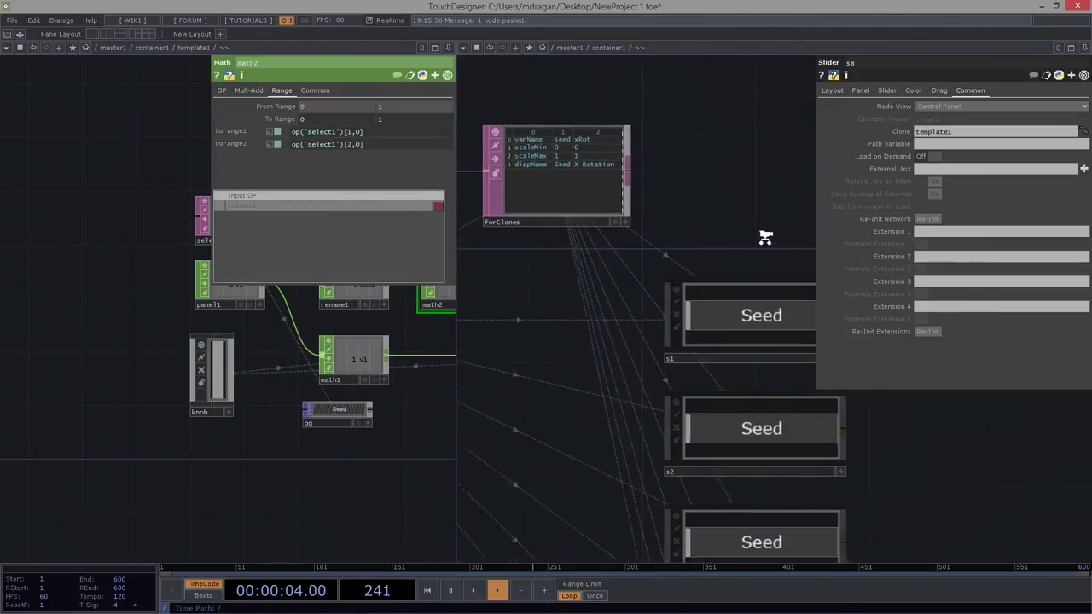
left_click(693, 316)
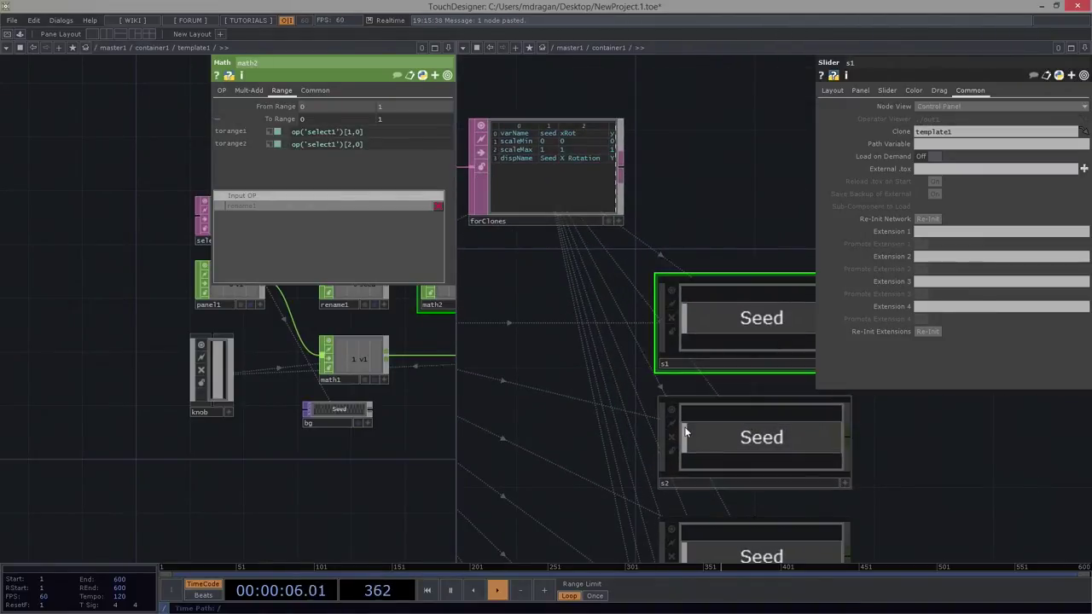
left_click_drag(658, 444, 940, 441)
scroll(940, 441, "down", 3)
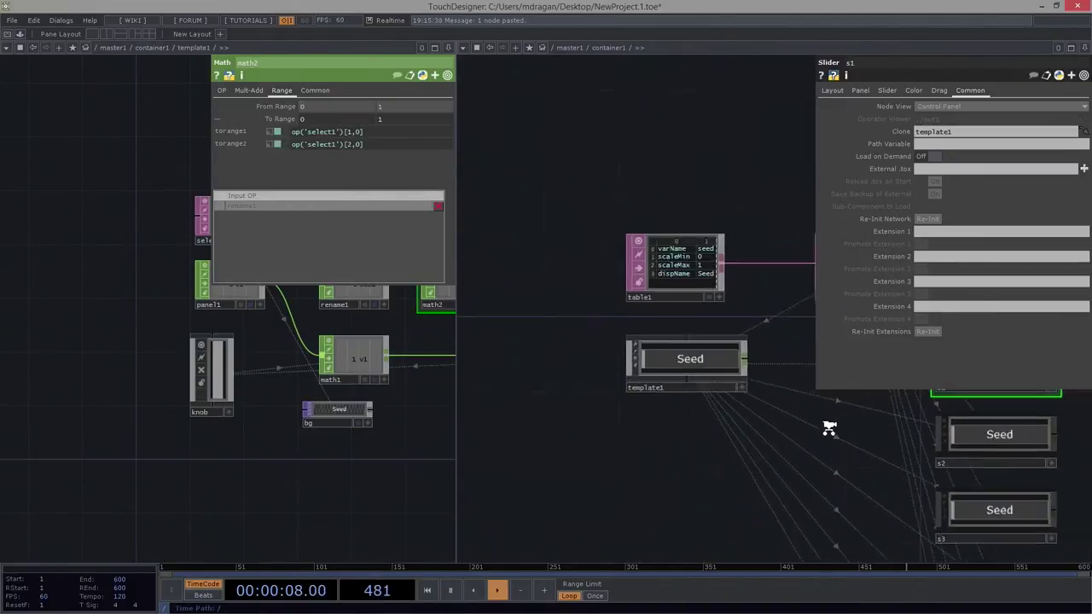
scroll(728, 367, "up", 3)
left_click_drag(371, 500, 394, 571)
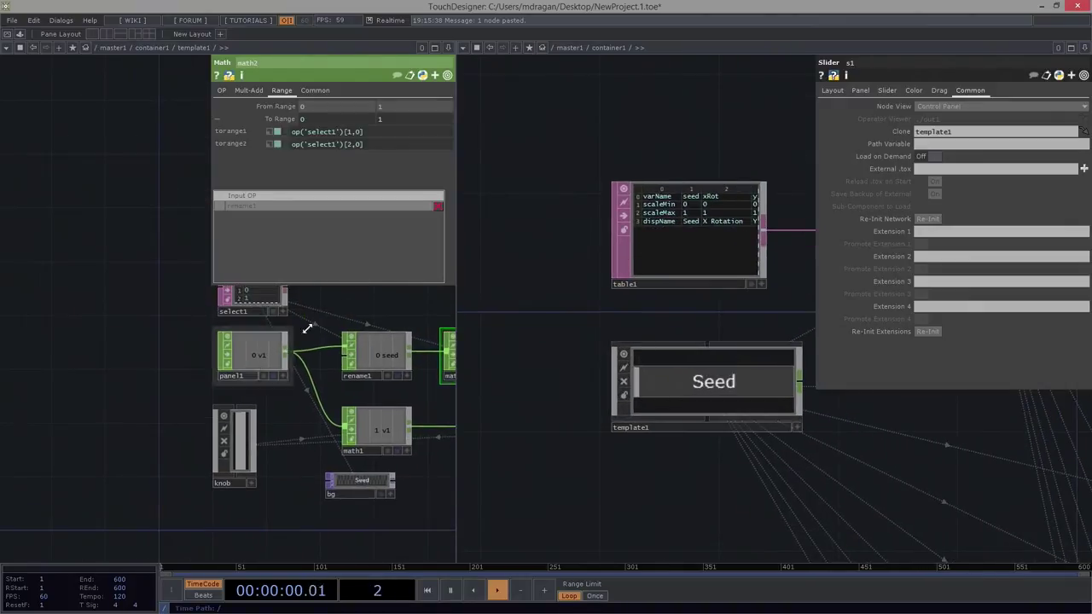
left_click_drag(324, 332, 326, 399)
left_click_drag(380, 186, 350, 155)
left_click_drag(972, 539, 596, 200)
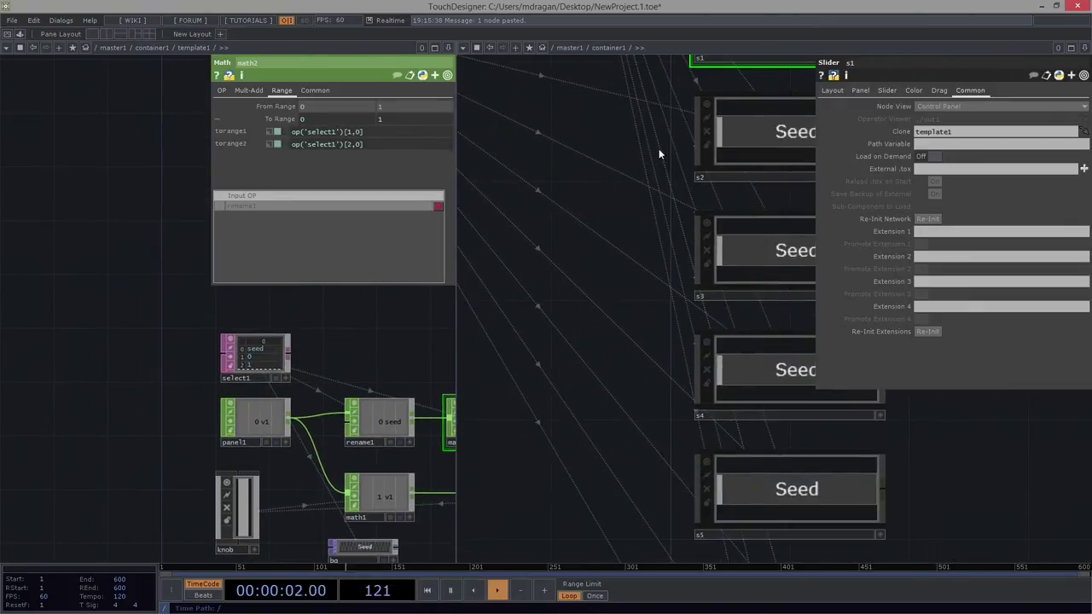
Inspect the operators inside slider s2, focusing on select1, and return to the container1 network.
left_click_drag(782, 75, 669, 307)
middle_click_drag(658, 362, 643, 410)
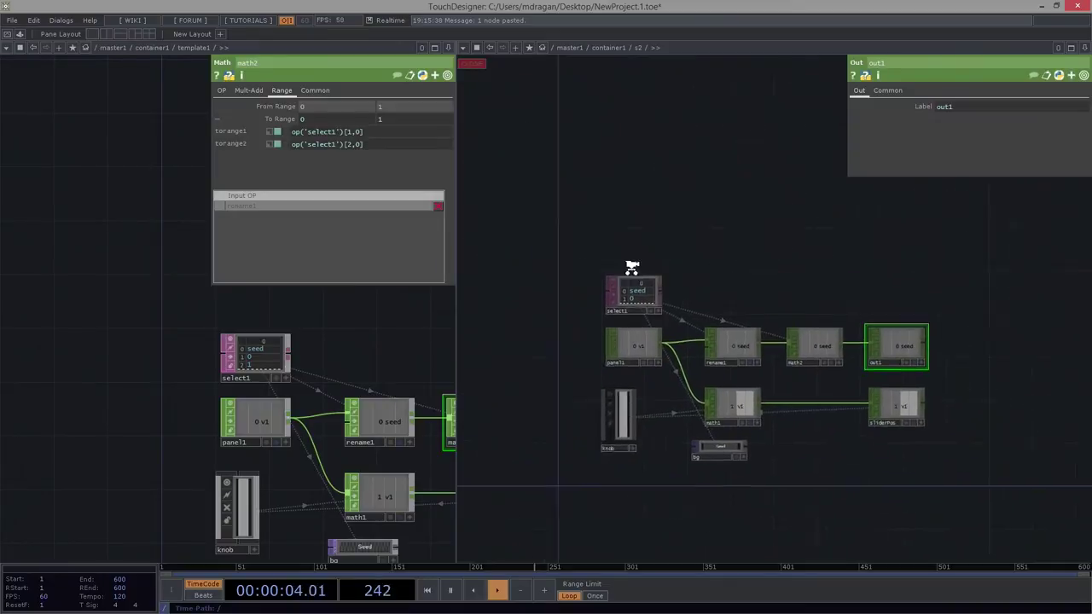
scroll(632, 267, "up", 4)
left_click(653, 293)
scroll(764, 322, "down", 8)
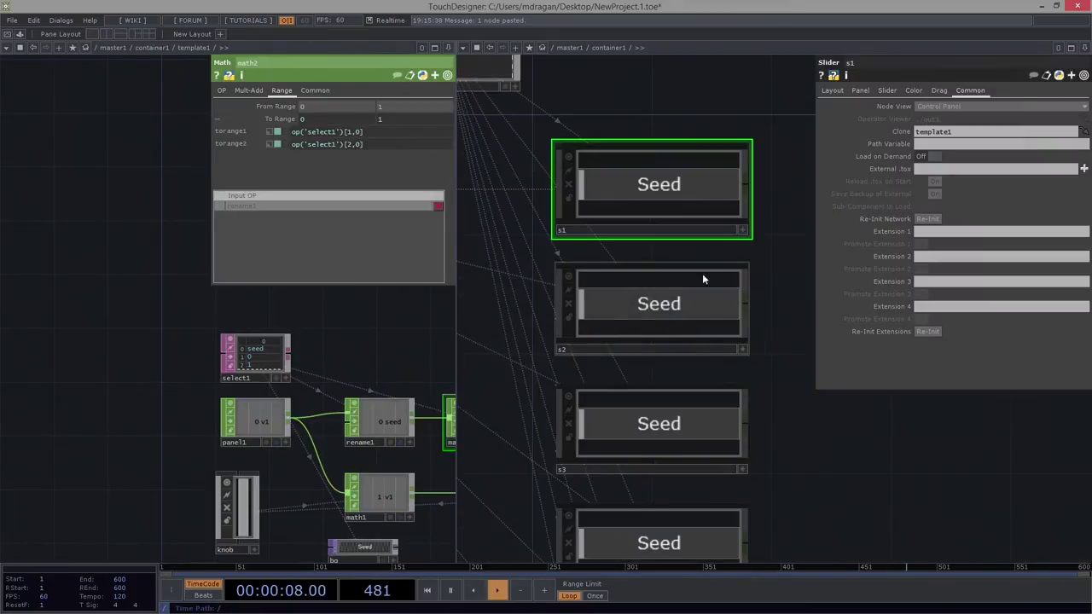
Inspect the network inside clone s2 and the slider clones in container1.
scroll(634, 314, "up", 6)
scroll(520, 256, "up", 1)
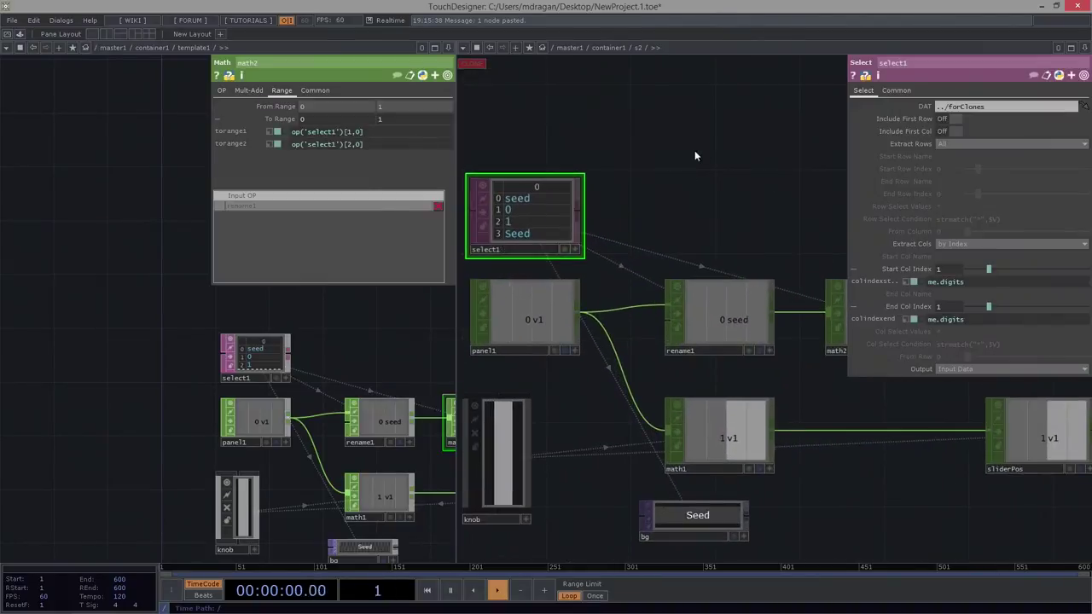
left_click_drag(694, 150, 744, 187)
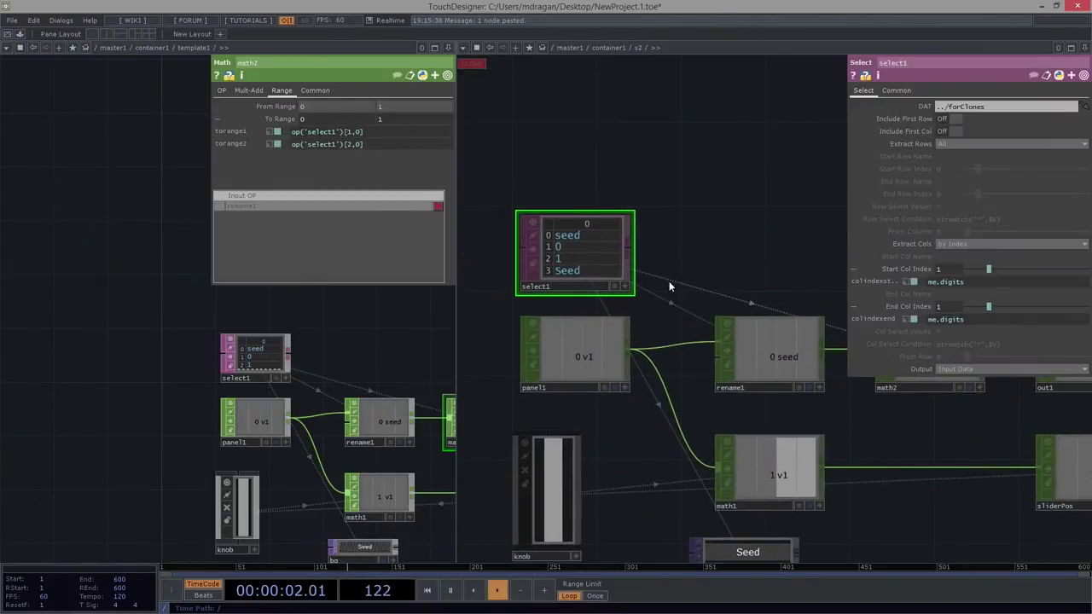
scroll(668, 281, "down", 8)
key("p")
scroll(495, 422, "down", 2)
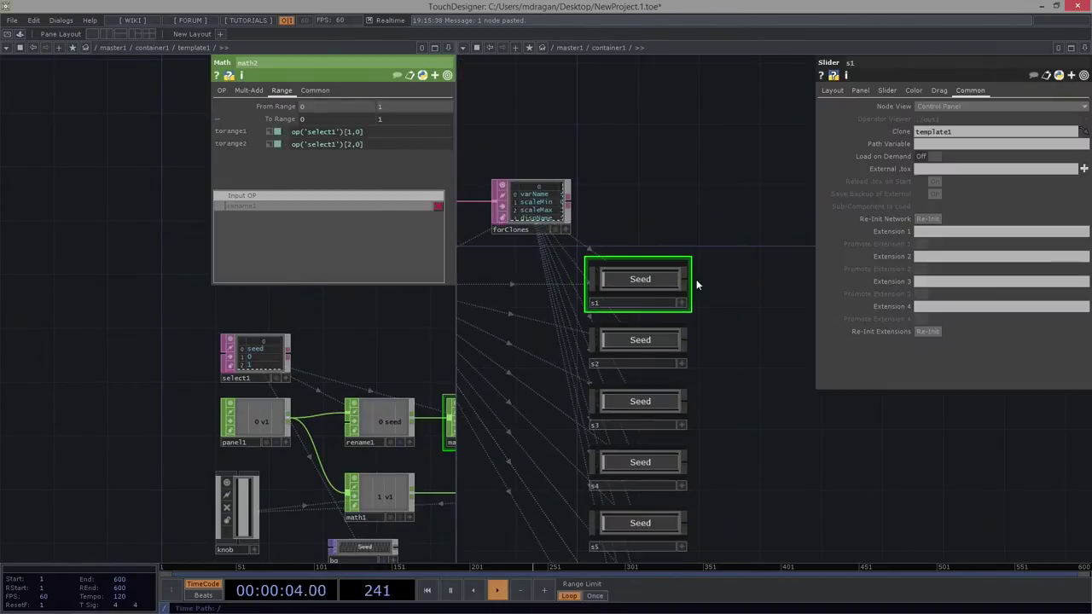
scroll(659, 330, "up", 2)
left_click_drag(563, 162, 728, 155)
left_click_drag(615, 239, 762, 244)
scroll(626, 262, "up", 3)
scroll(625, 268, "up", 1)
scroll(624, 268, "down", 1)
scroll(621, 261, "up", 6)
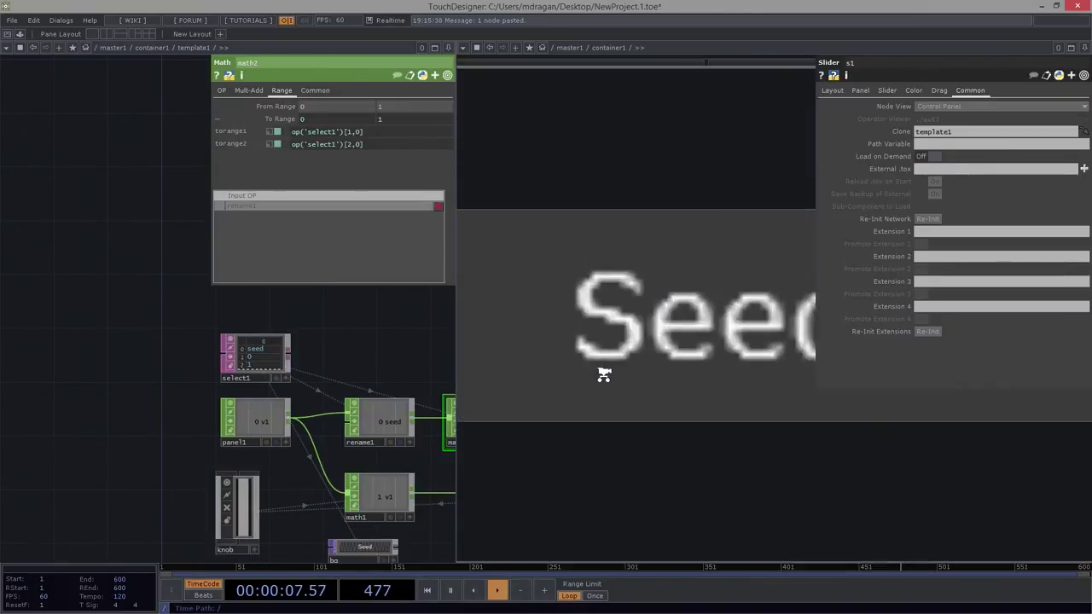
Close the extra network pane and split the workspace into two equal side-by-side panes.
left_click(451, 45)
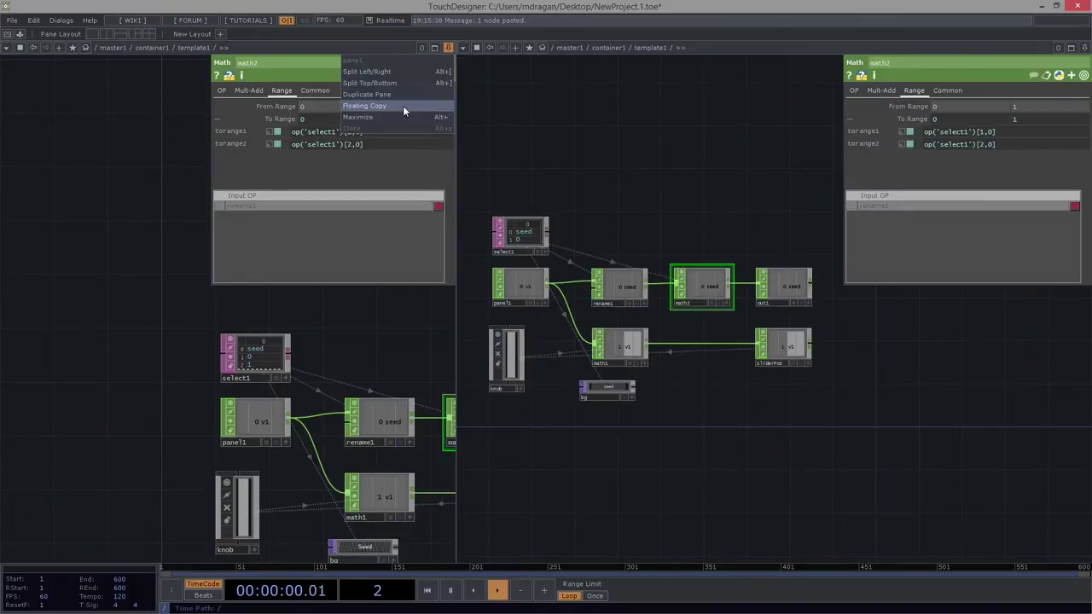
left_click(368, 127)
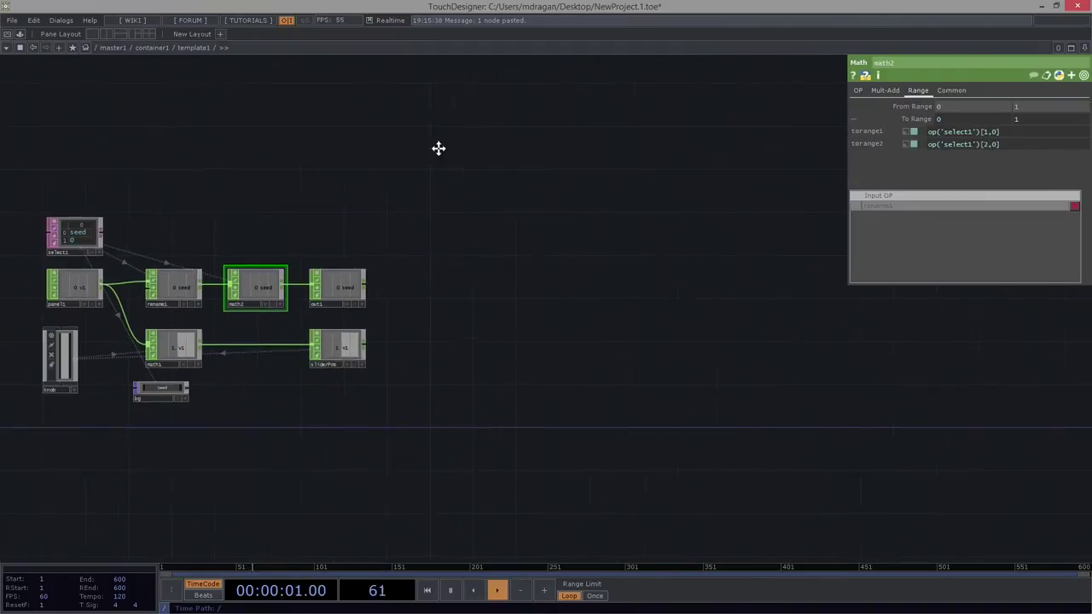
left_click(109, 35)
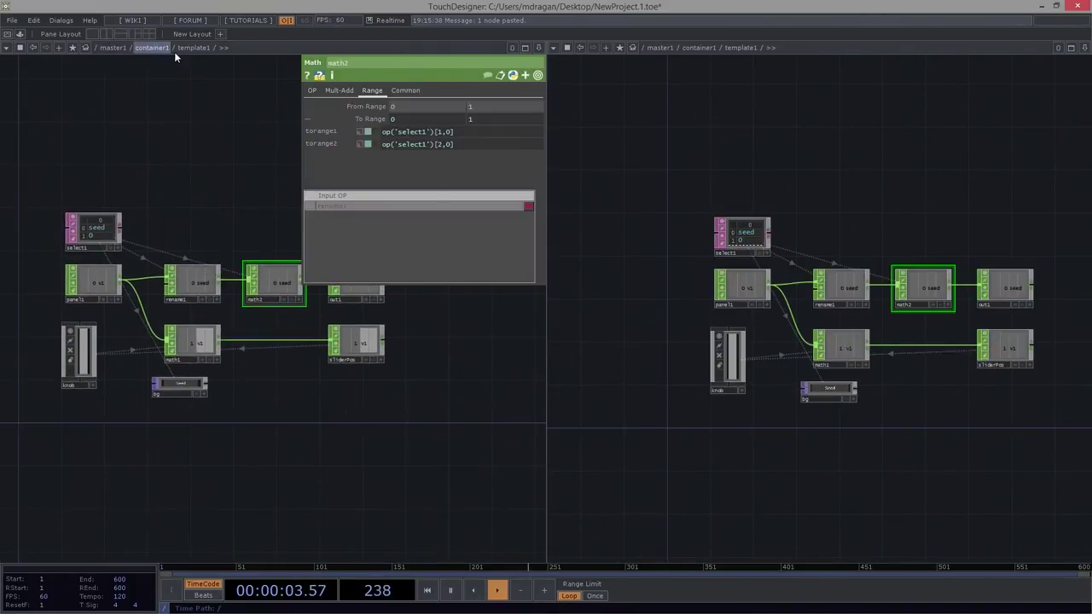
left_click_drag(842, 472, 444, 392)
scroll(540, 346, "down", 3)
scroll(656, 392, "down", 2)
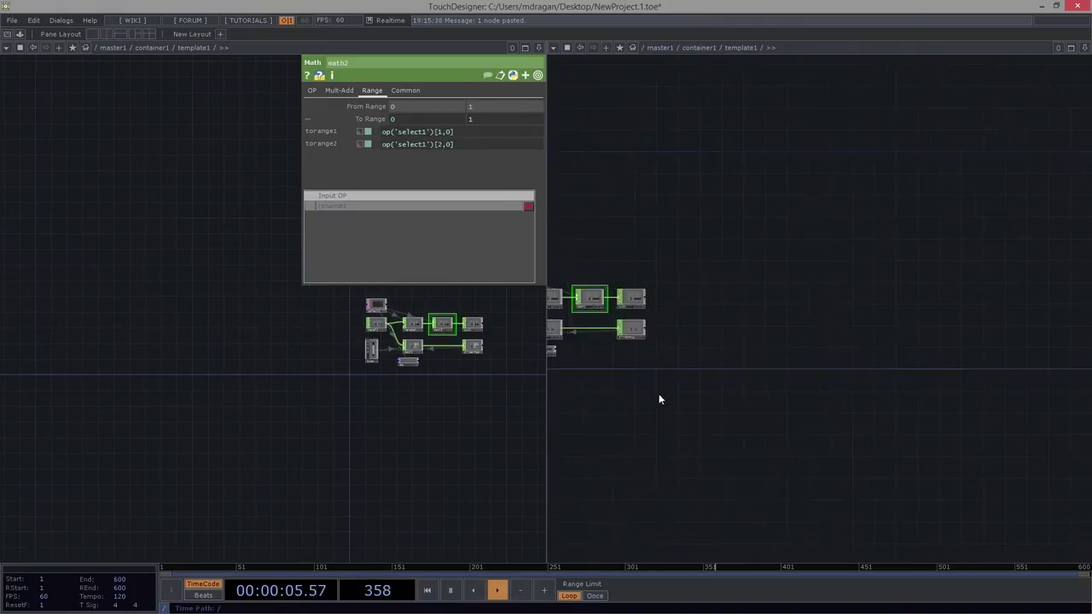
In the second pane, go up to container1 and enter the s3 clone's network, keeping template1 open in the first.
key("u")
left_click_drag(979, 247, 766, 315)
middle_click_drag(784, 372, 880, 366)
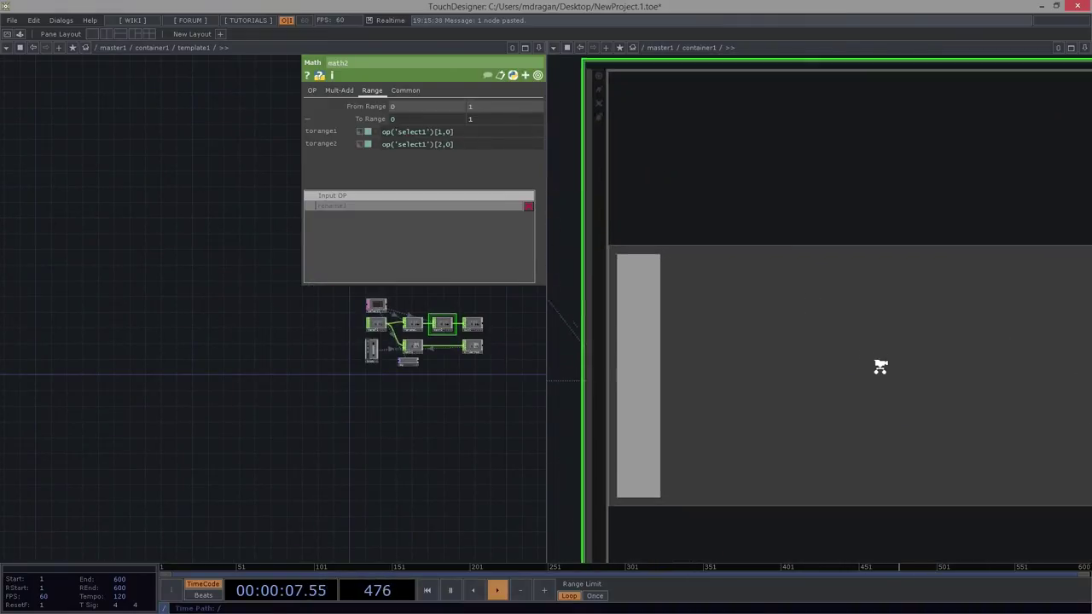
scroll(819, 365, "down", 5)
scroll(778, 365, "up", 6)
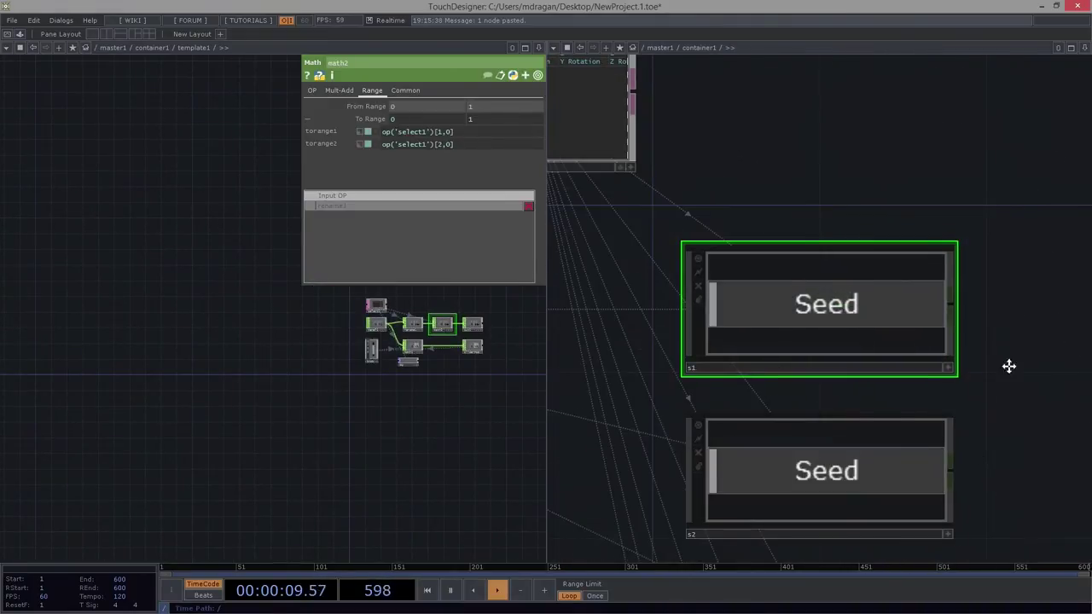
left_click_drag(1010, 366, 1024, 8)
scroll(823, 266, "up", 6)
Set the Start Col Index expression of select1 in template1 to me.parent().digits.
left_click_drag(316, 331, 204, 400)
scroll(204, 400, "up", 2)
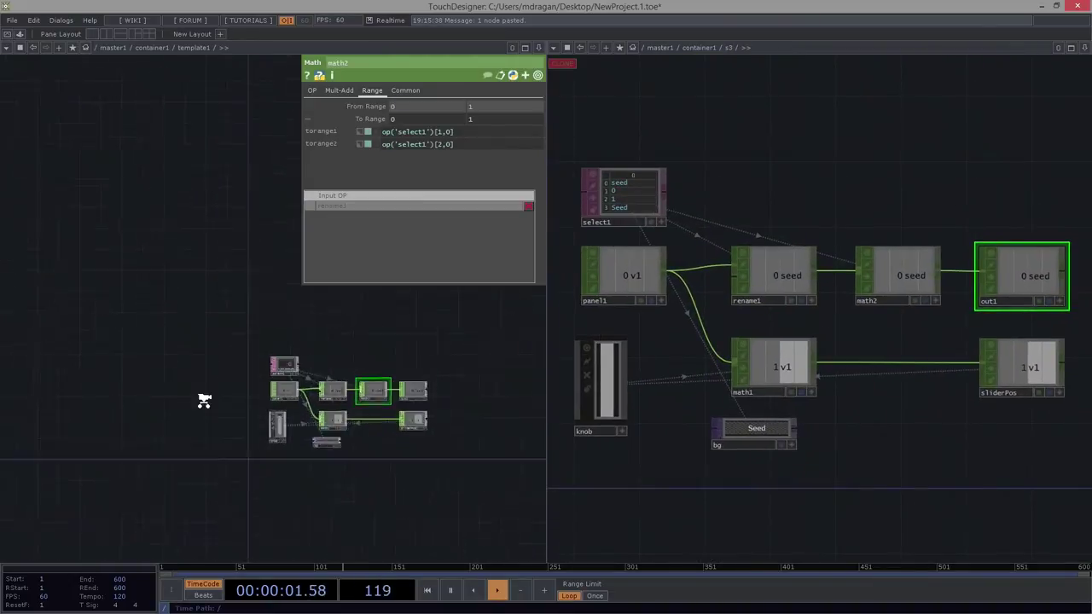
scroll(204, 401, "up", 5)
left_click(309, 329)
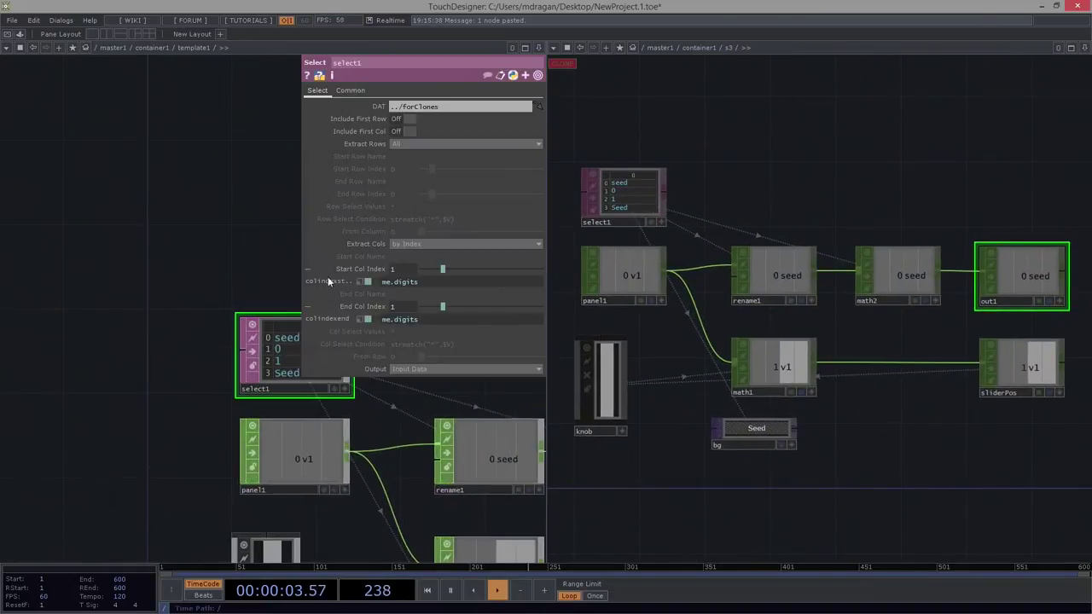
left_click_drag(296, 268, 279, 265)
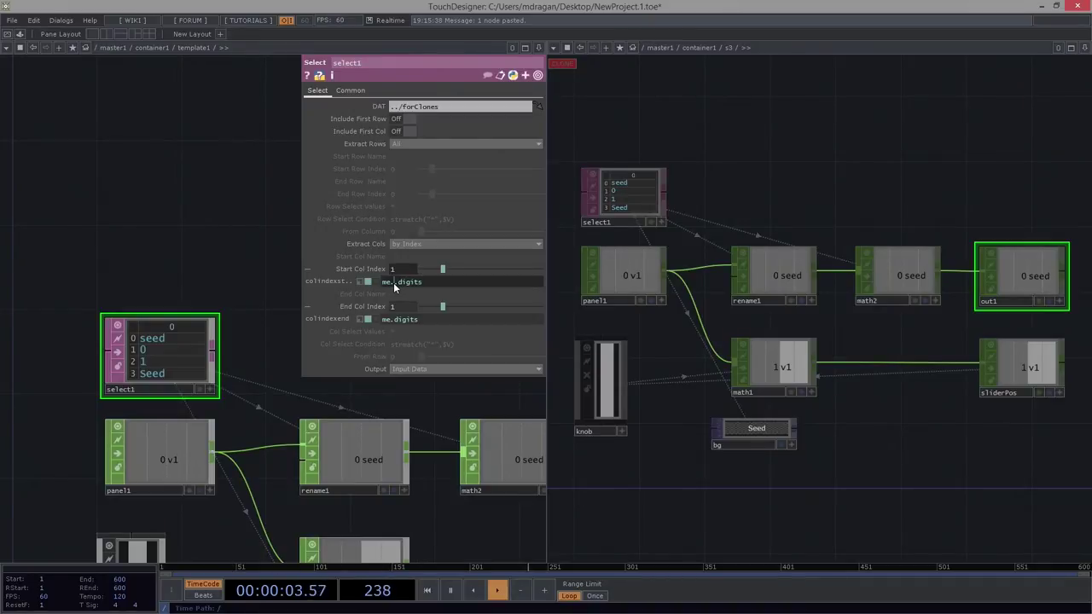
type("rent()")
Set the End Col Index expression of select1 in template1 to me.parent().digits.
left_click(398, 317)
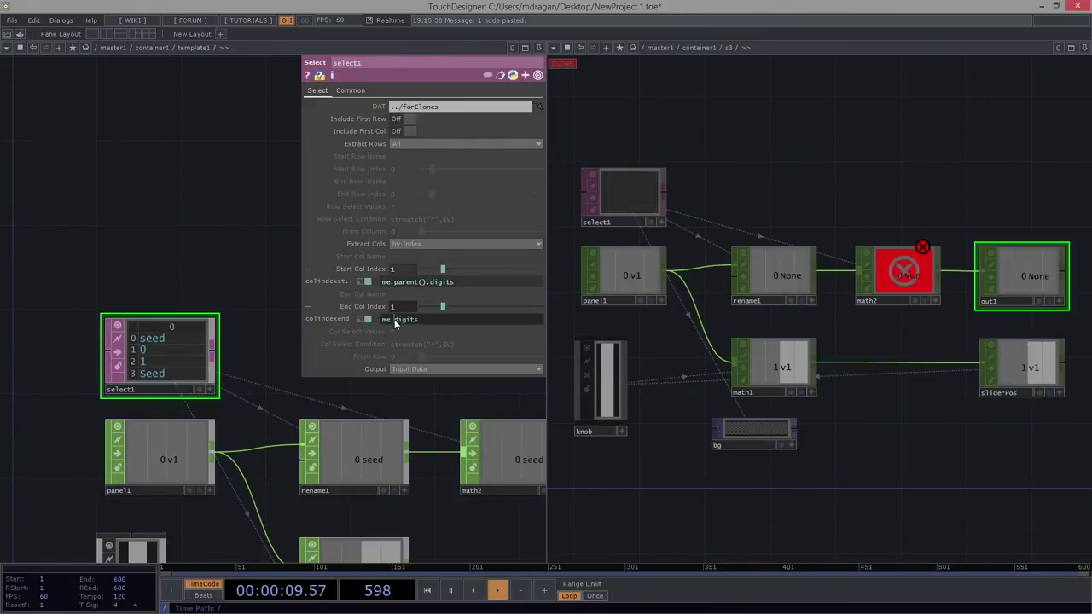
type("parent().")
left_click(201, 220)
left_click_drag(254, 237, 318, 236)
left_click(394, 320)
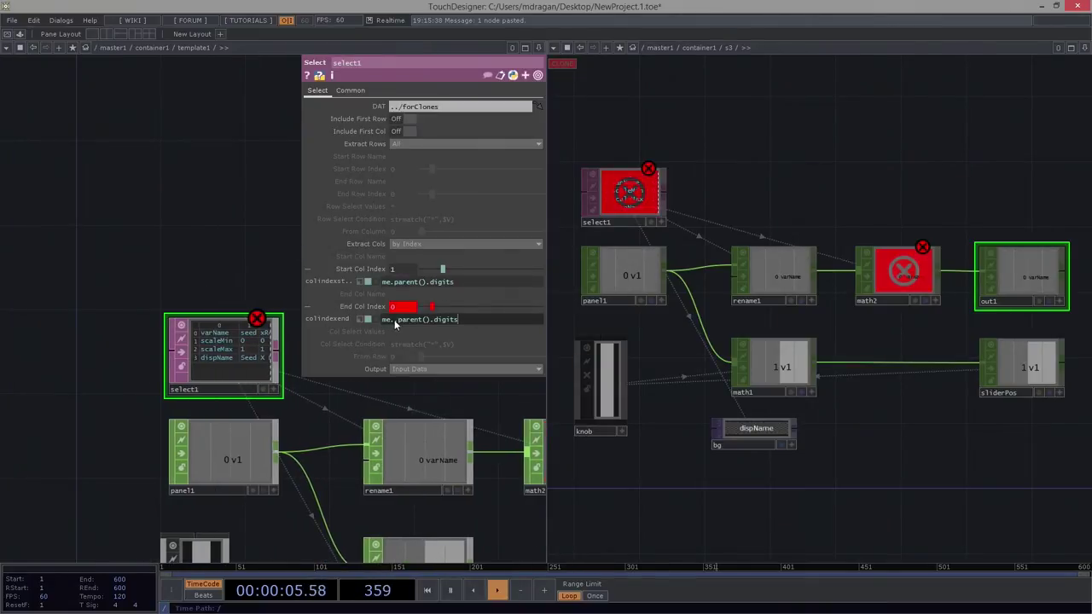
key("BackSpace")
left_click(176, 279)
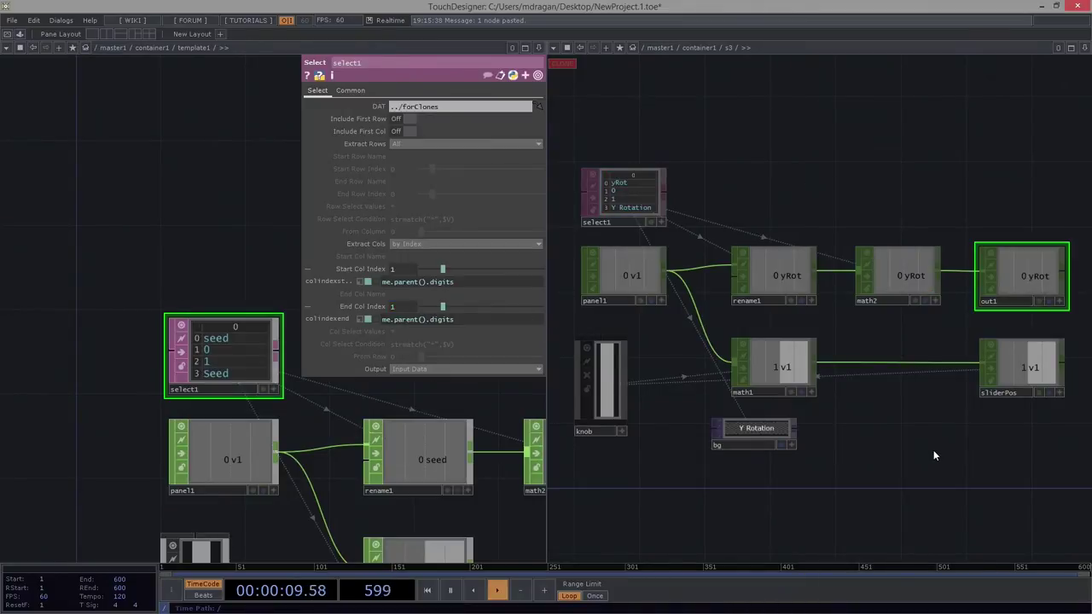
Go up from s3 to container1 and close the pane showing template1.
key("u")
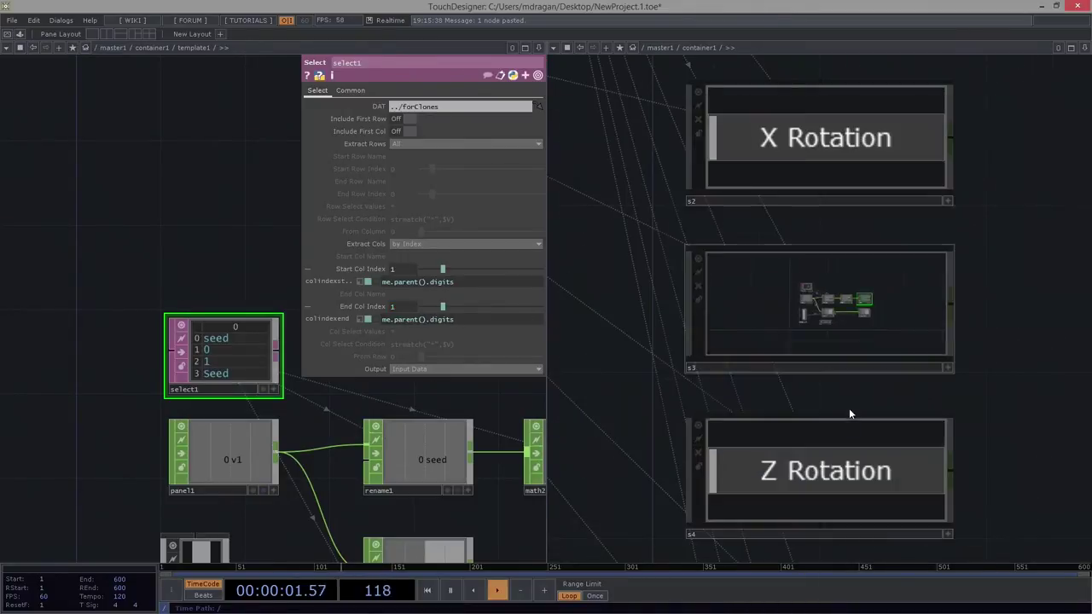
scroll(892, 288, "down", 6)
left_click_drag(837, 185, 816, 192)
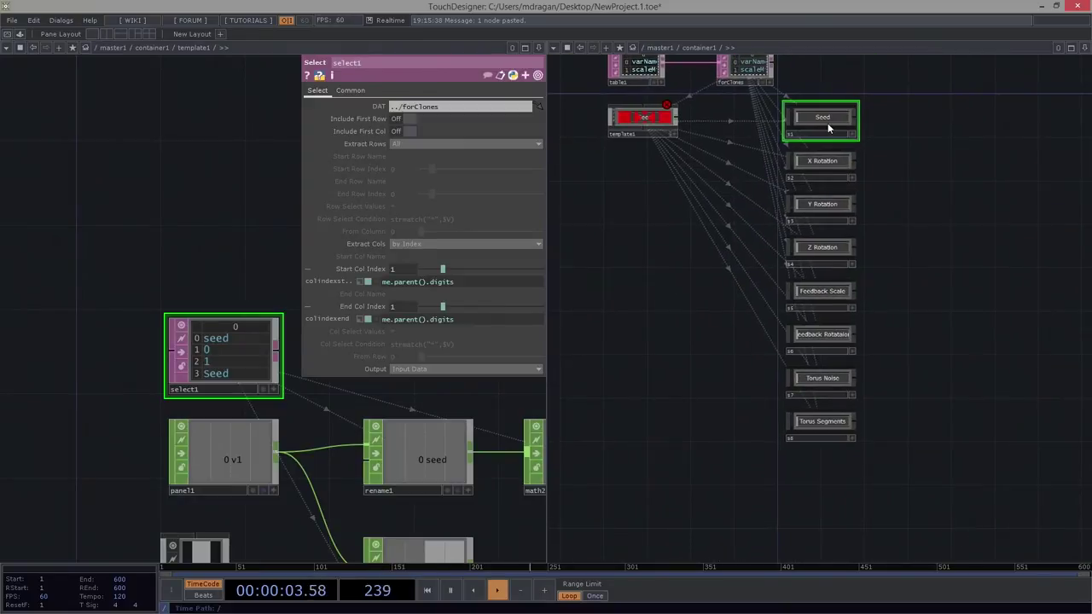
left_click(537, 48)
left_click(478, 118)
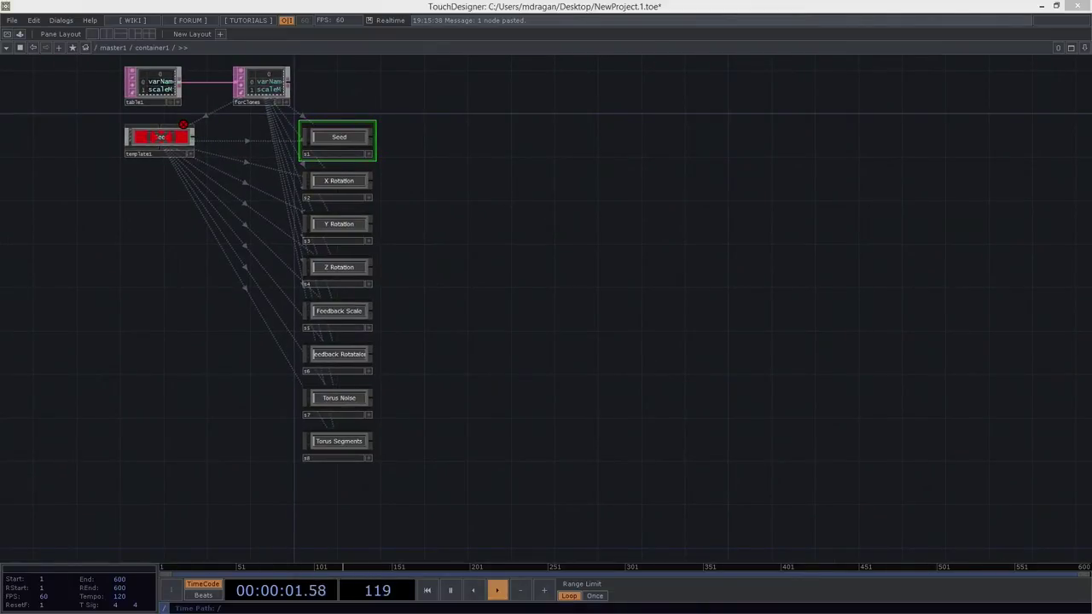
Add a Merge CHOP beside the slider clones and connect the outputs of s1 through s8 to it.
key("Tab")
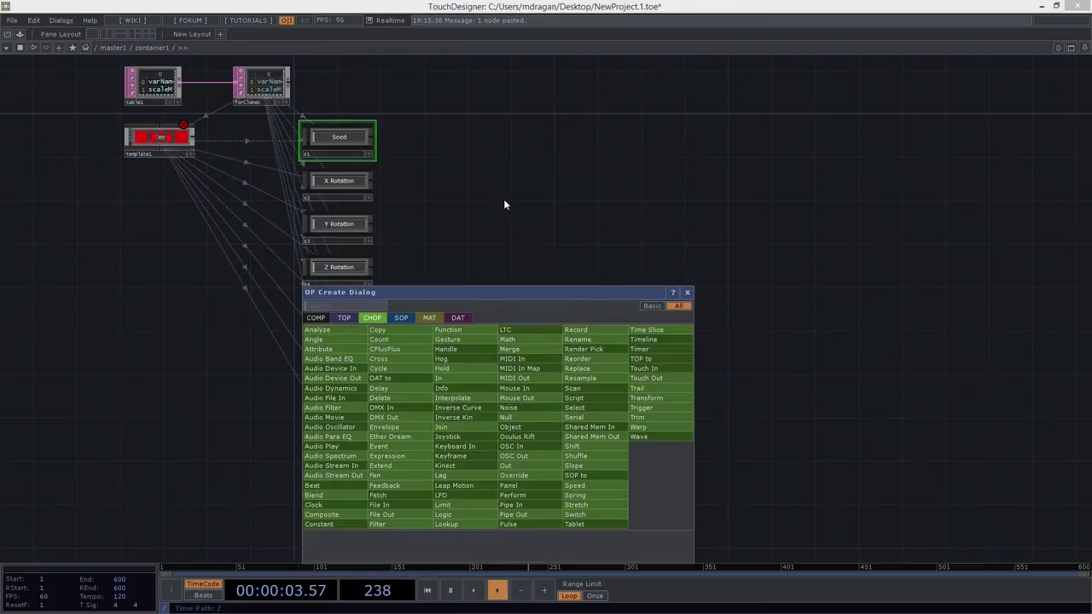
type("me")
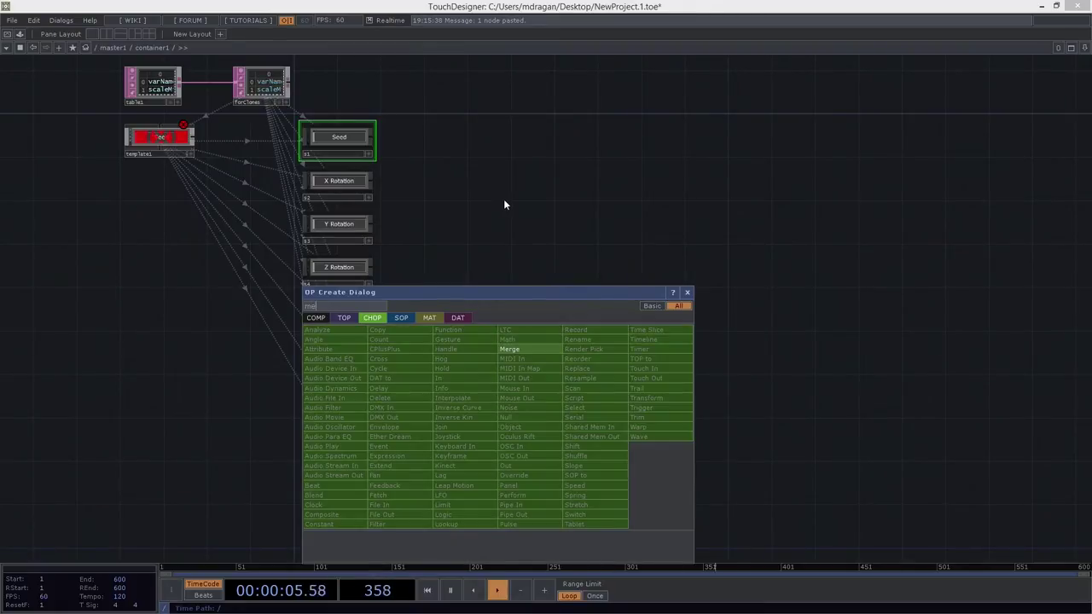
left_click(508, 349)
left_click(440, 177)
left_click_drag(406, 107, 349, 491)
left_click_drag(371, 139, 508, 98)
scroll(457, 177, "up", 3)
left_click_drag(534, 221, 546, 288)
Append a Null CHOP to the Merge CHOP's output and name it ctrl.
right_click(580, 170)
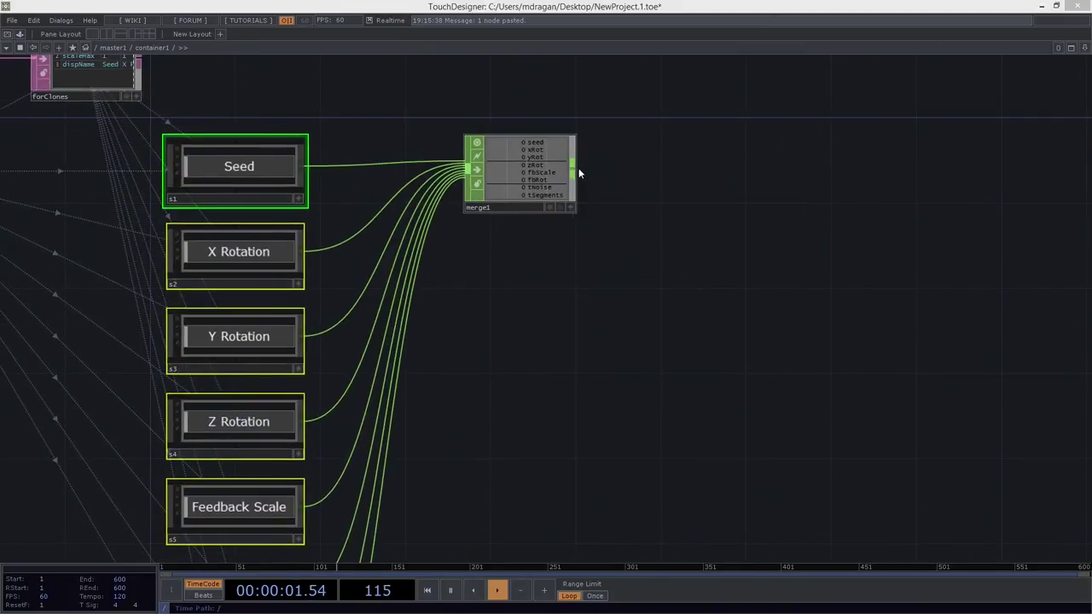
key("Escape")
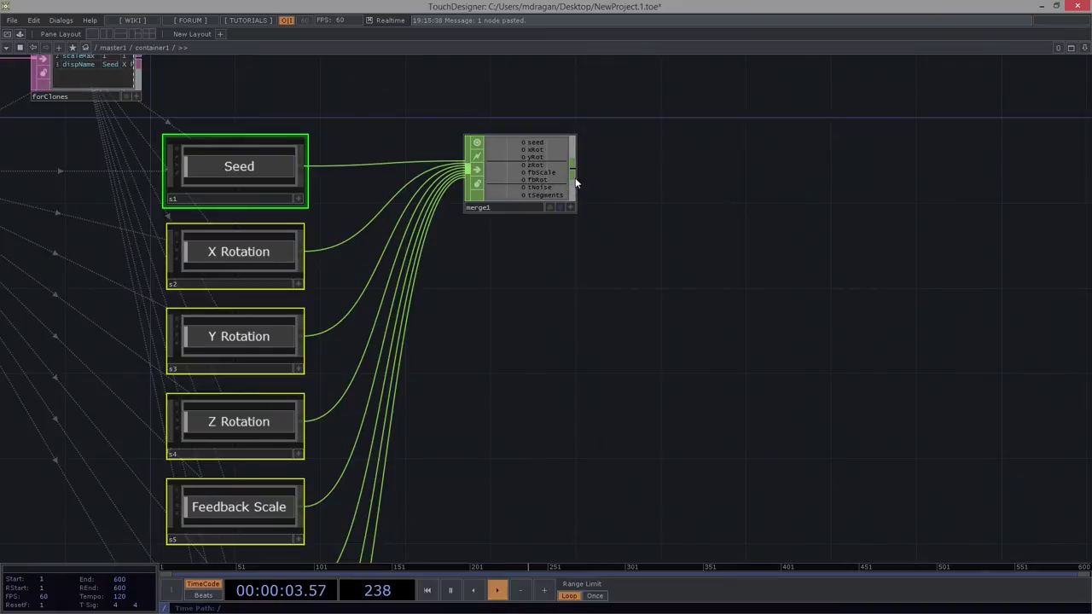
left_click(574, 173)
type("nul")
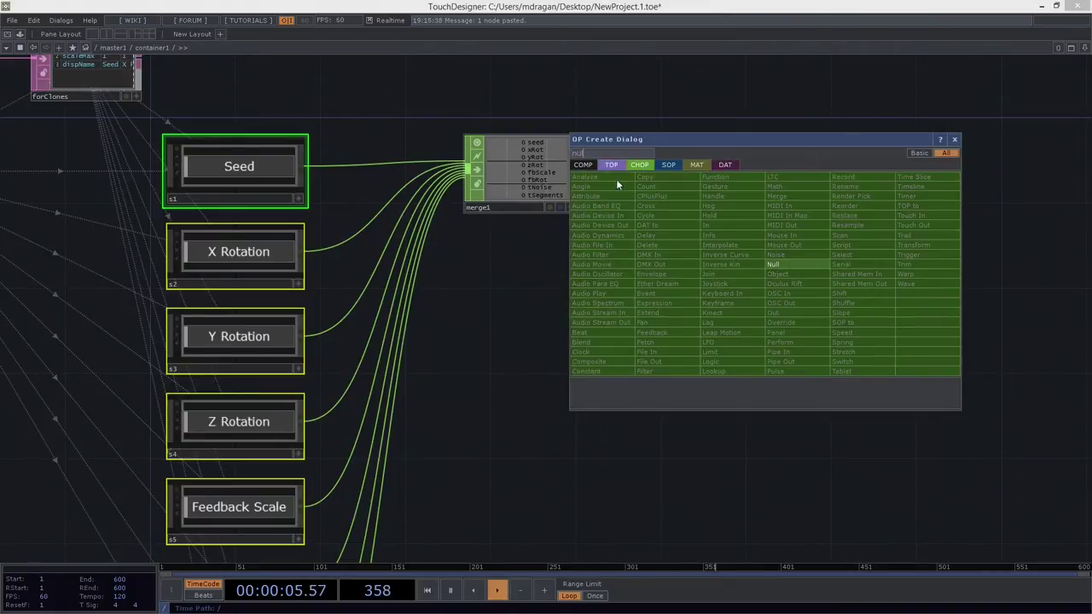
left_click(773, 264)
left_click(681, 169)
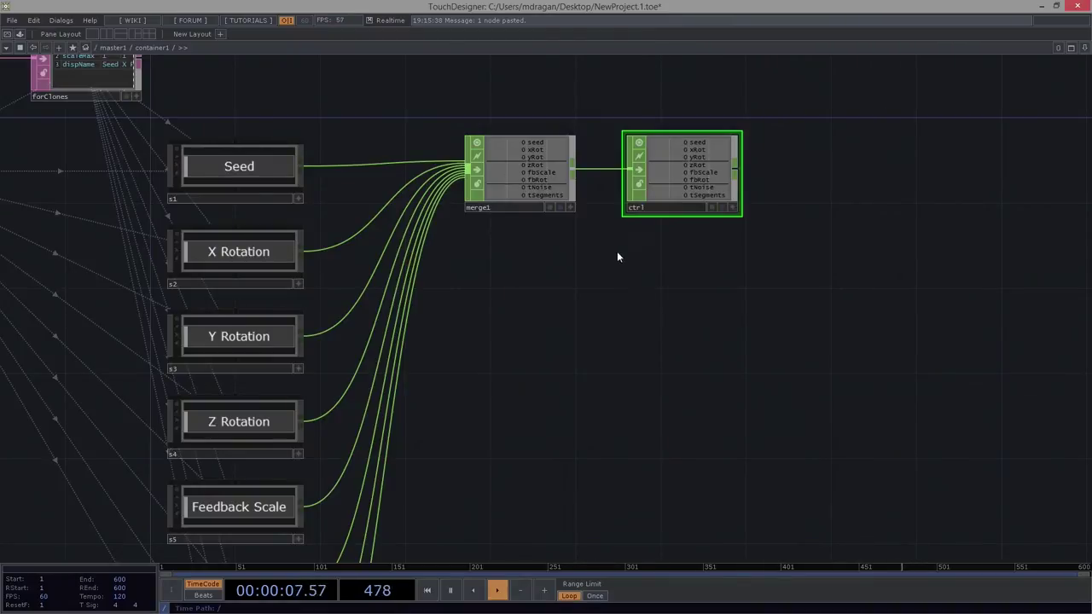
Add a Panel CHOP to container1 and place it above the Seed slider.
left_click_drag(617, 252, 633, 349)
key("Tab")
key("Escape")
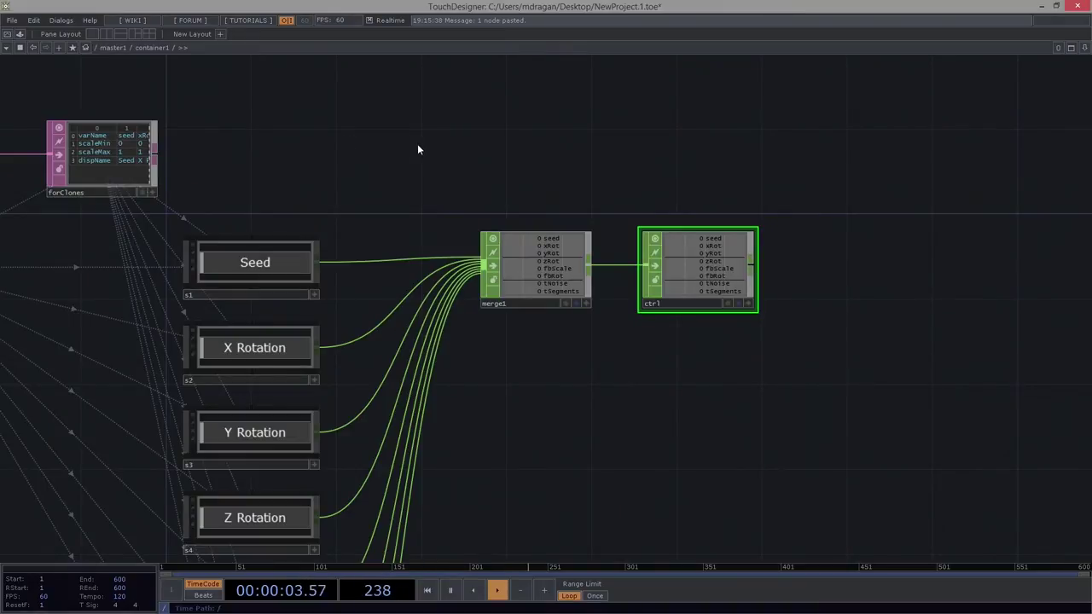
key("Tab")
type("pan")
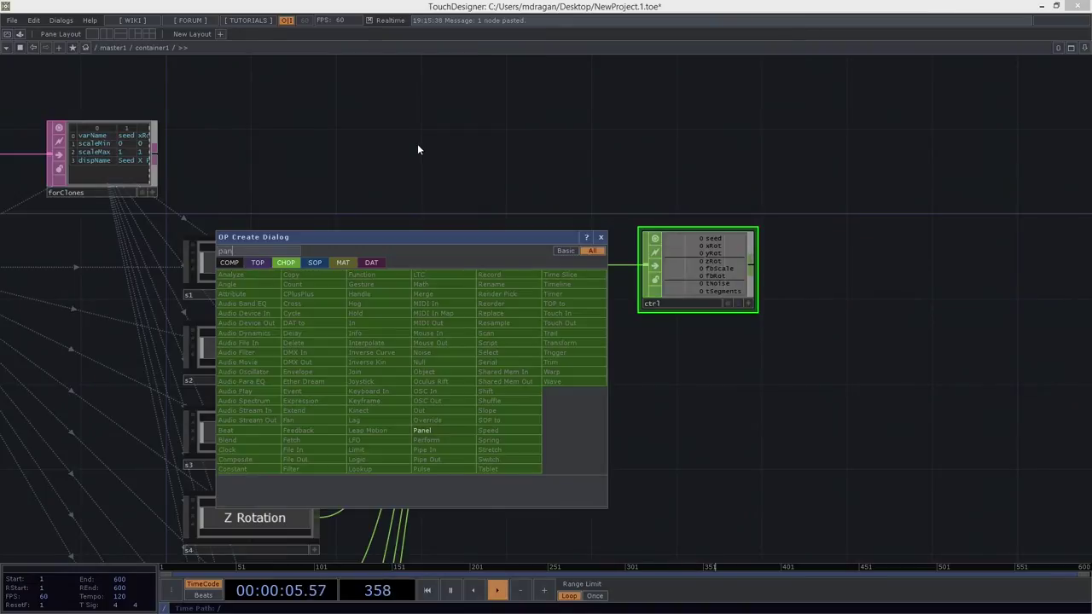
left_click(434, 430)
left_click(249, 166)
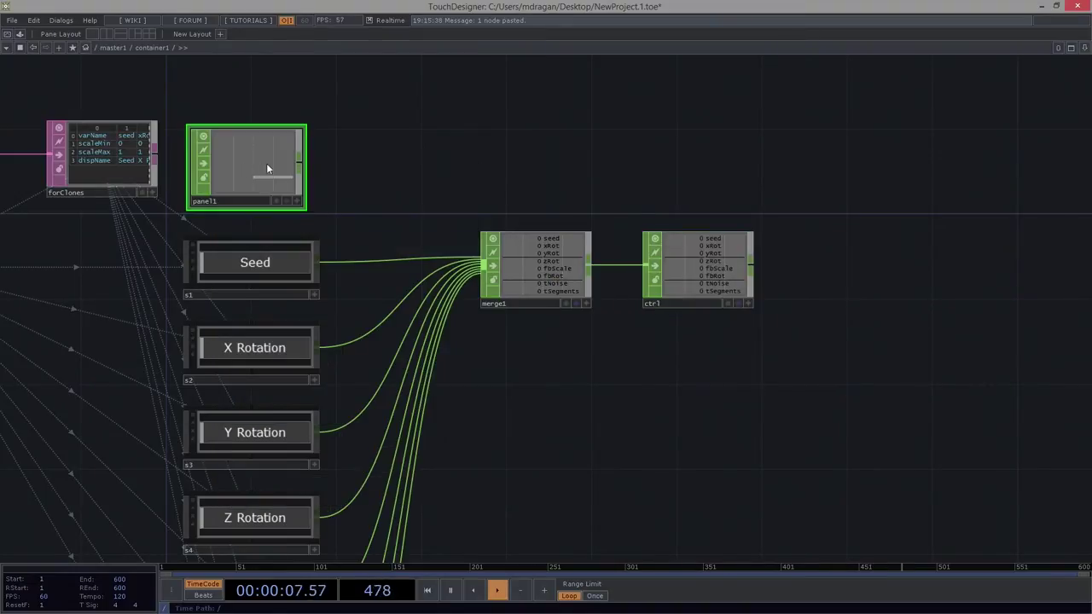
left_click_drag(266, 168, 265, 142)
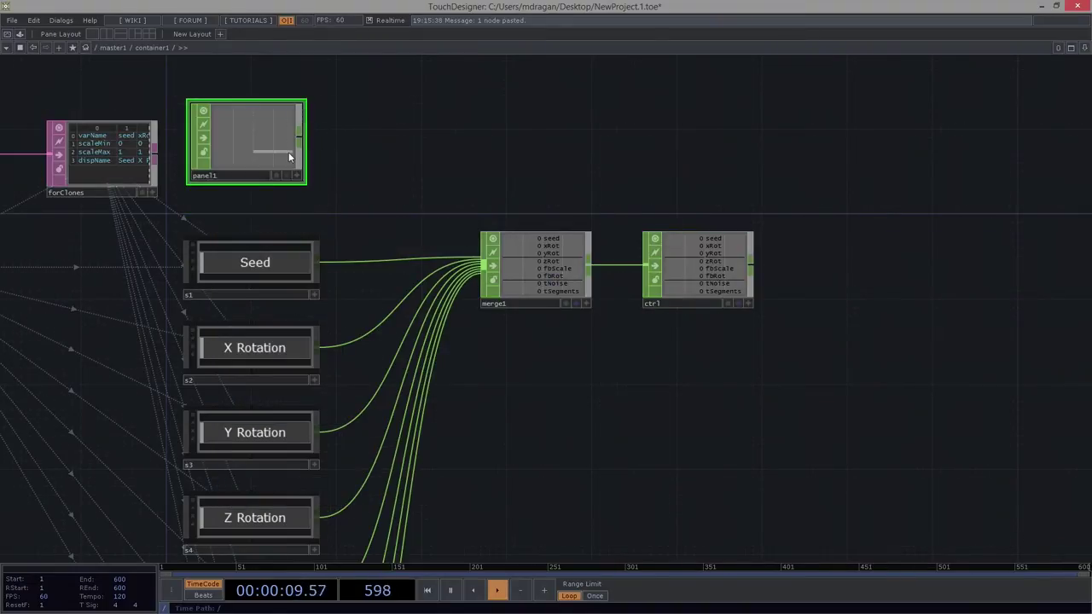
Set the Panel CHOP's Select parameter to inside.
key("p")
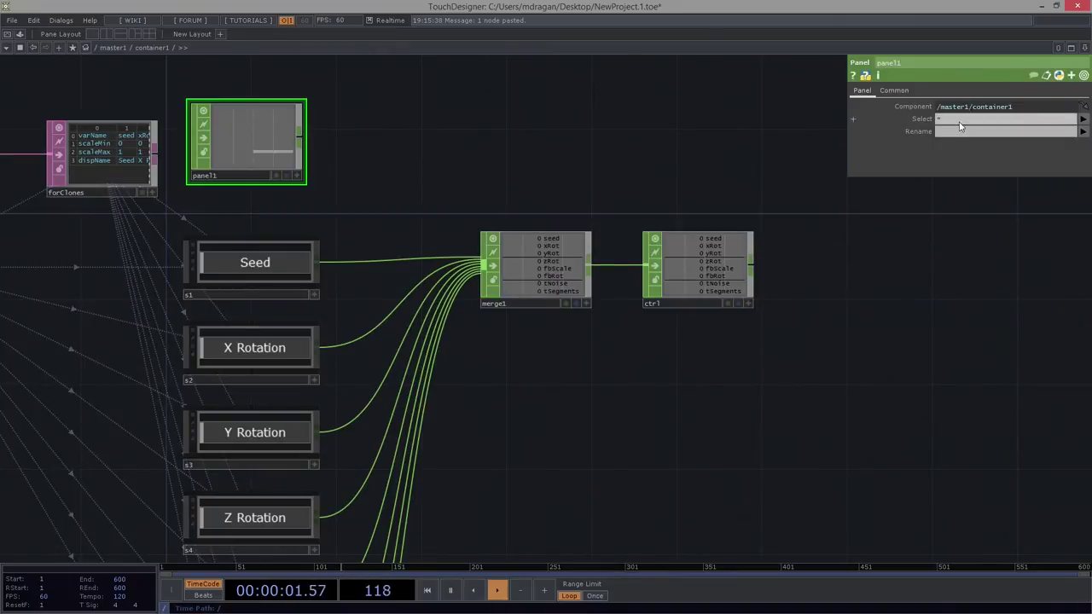
type("insdie")
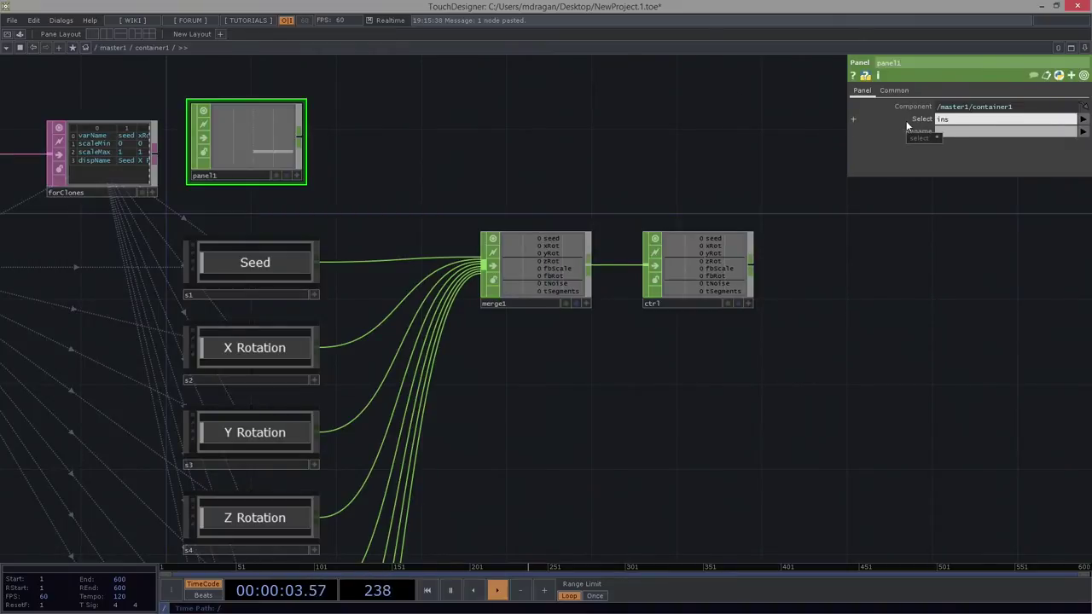
key("BackSpace")
key("BackSpace")
key("BackSpace")
type("ide")
key("Return")
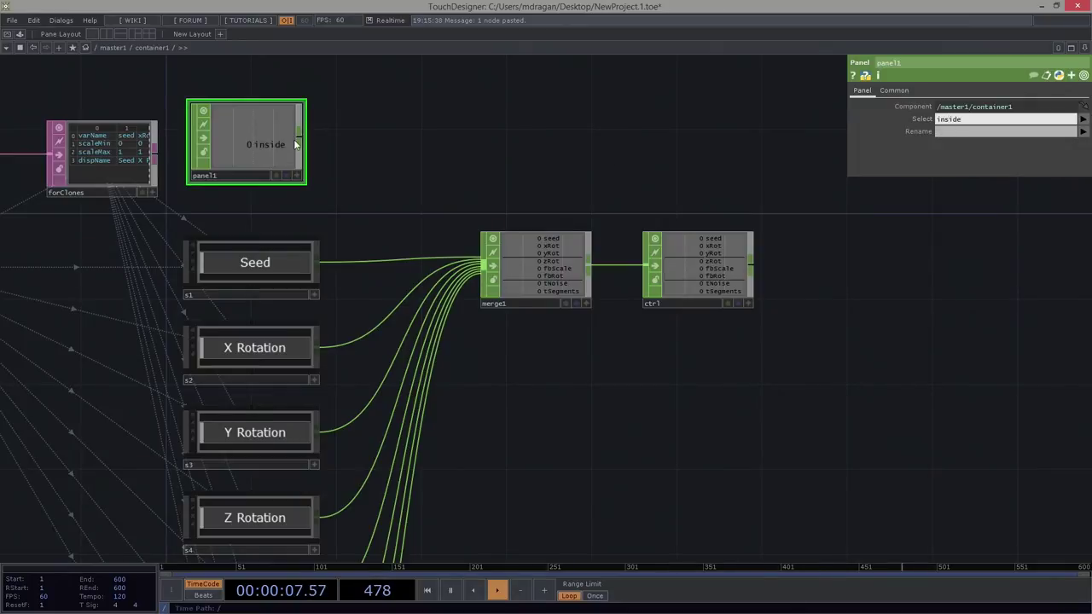
Append a Lag CHOP to the Panel CHOP and place it above the Merge CHOP.
key("Tab")
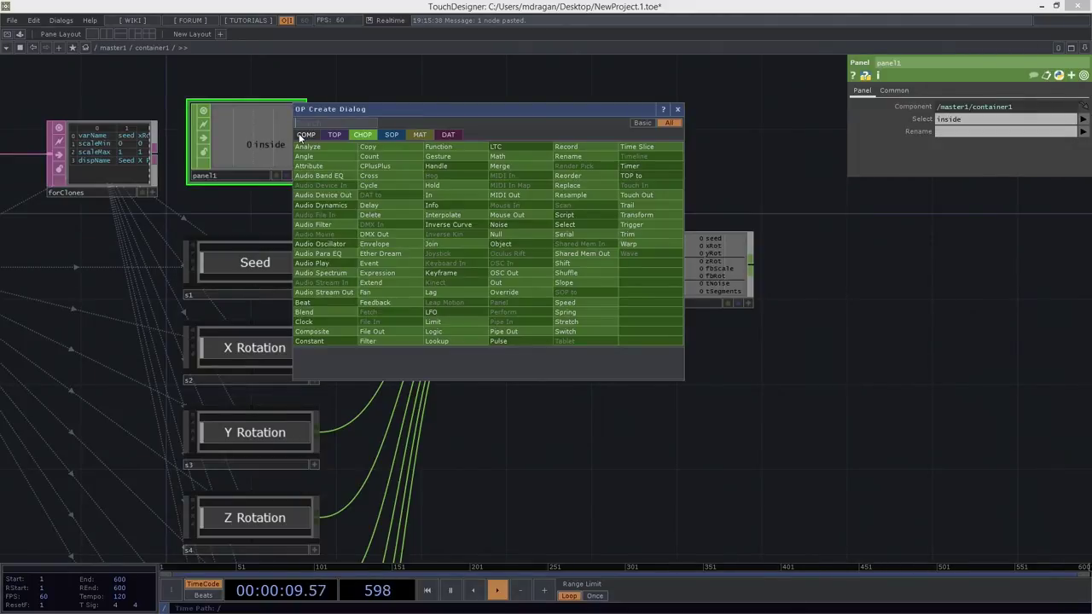
type("lag")
key("Return")
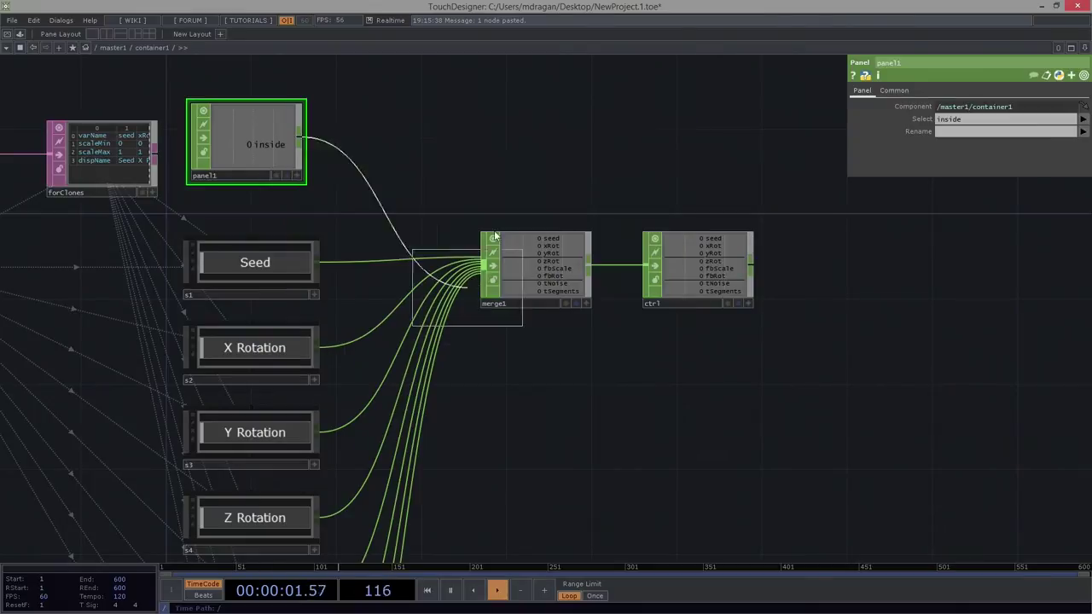
left_click(557, 143)
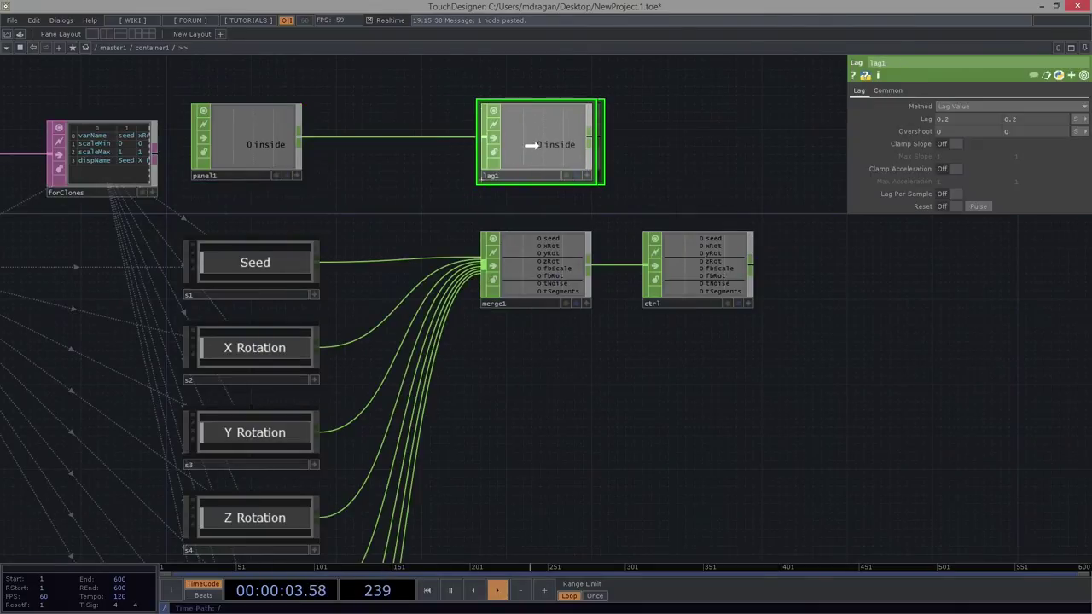
key("Tab")
type("n")
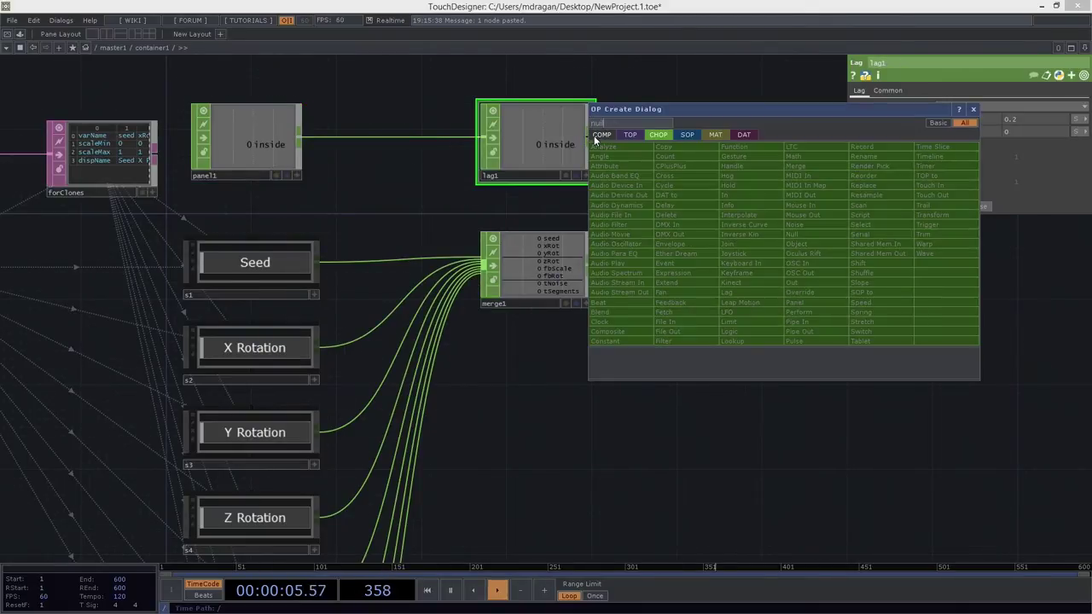
type("ul")
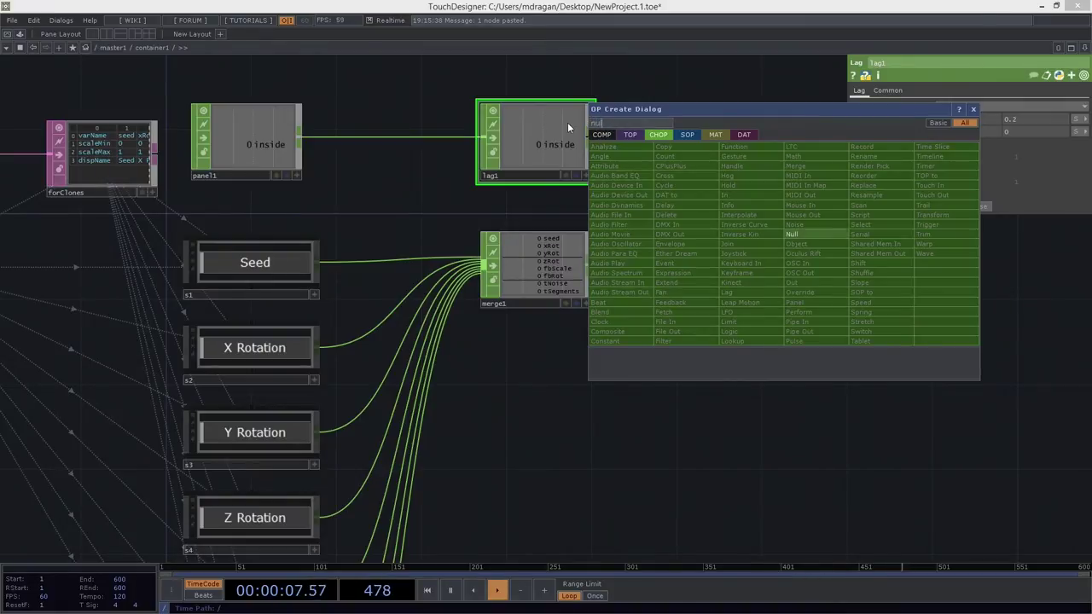
left_click(813, 239)
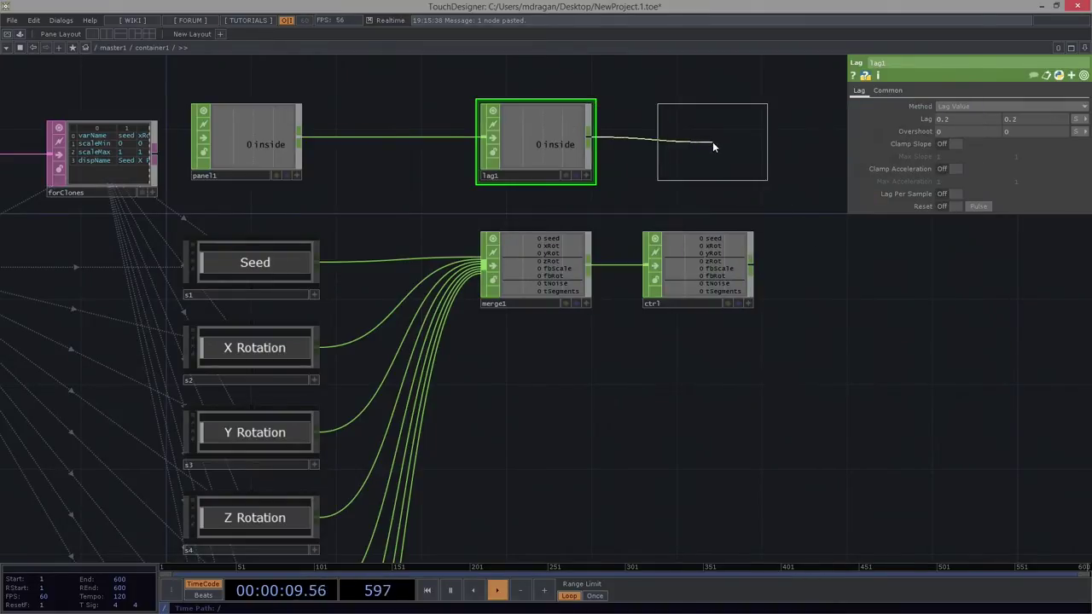
left_click(695, 140)
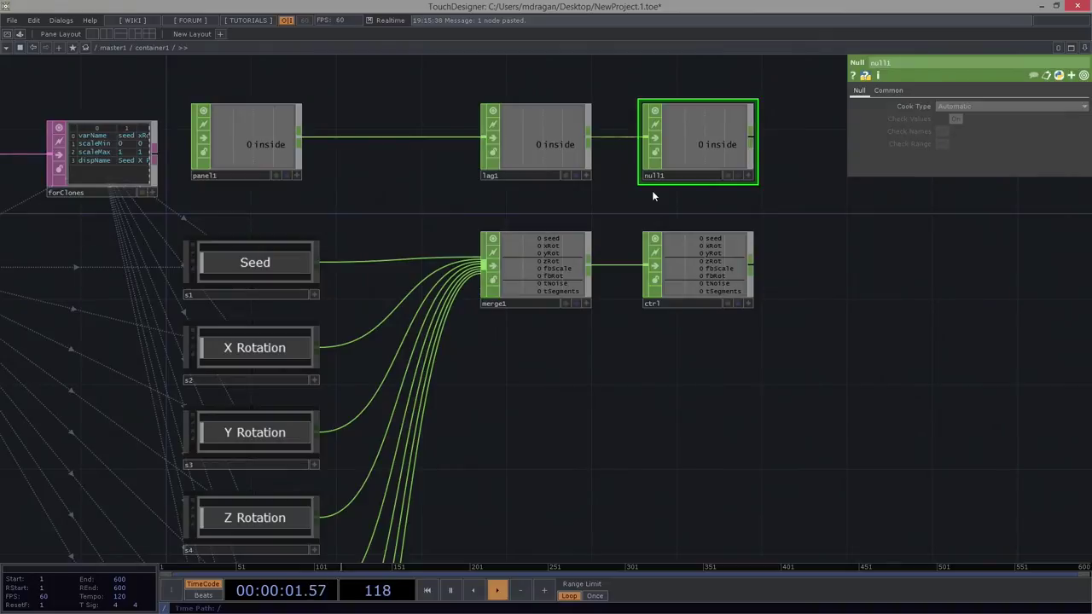
key("Delete")
Move the Lag CHOP closer to the Panel CHOP and connect its output to the merge1 input.
left_click_drag(577, 152, 414, 153)
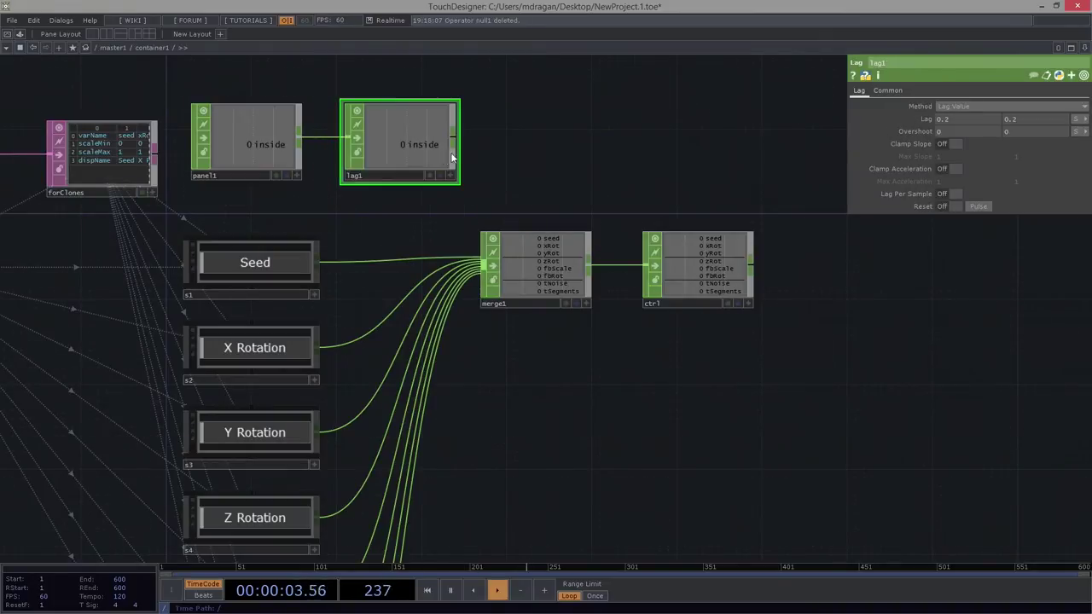
left_click(453, 139)
left_click(540, 251)
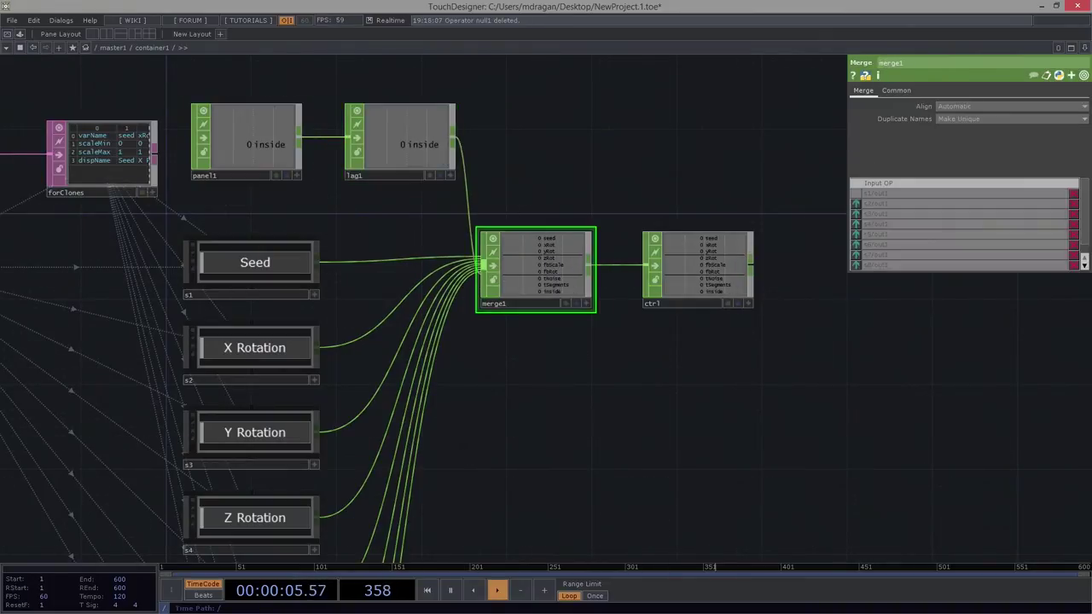
scroll(512, 284, "up", 4)
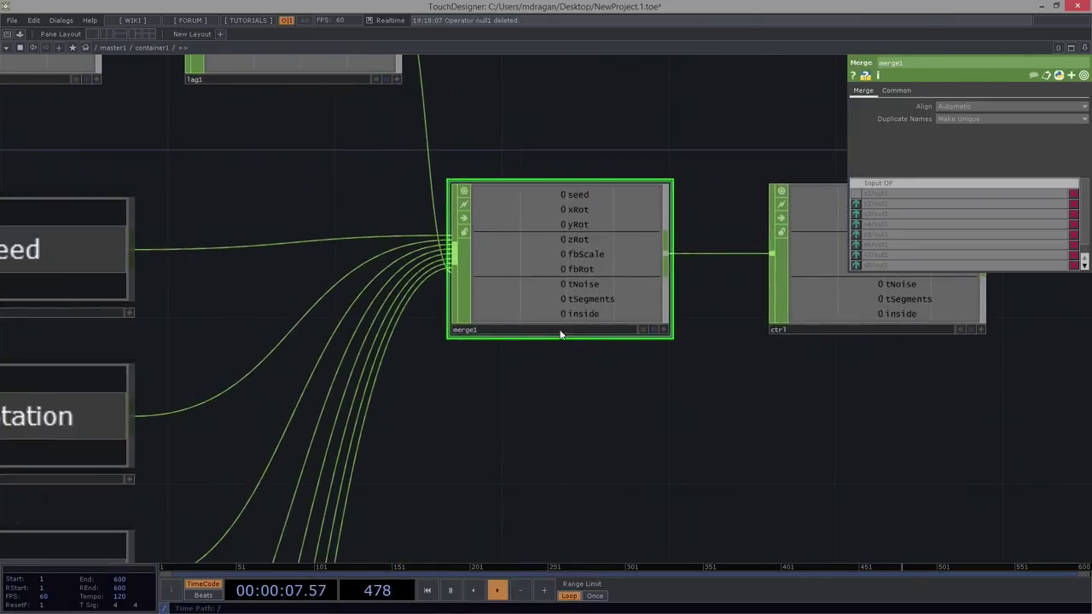
scroll(514, 239, "down", 3)
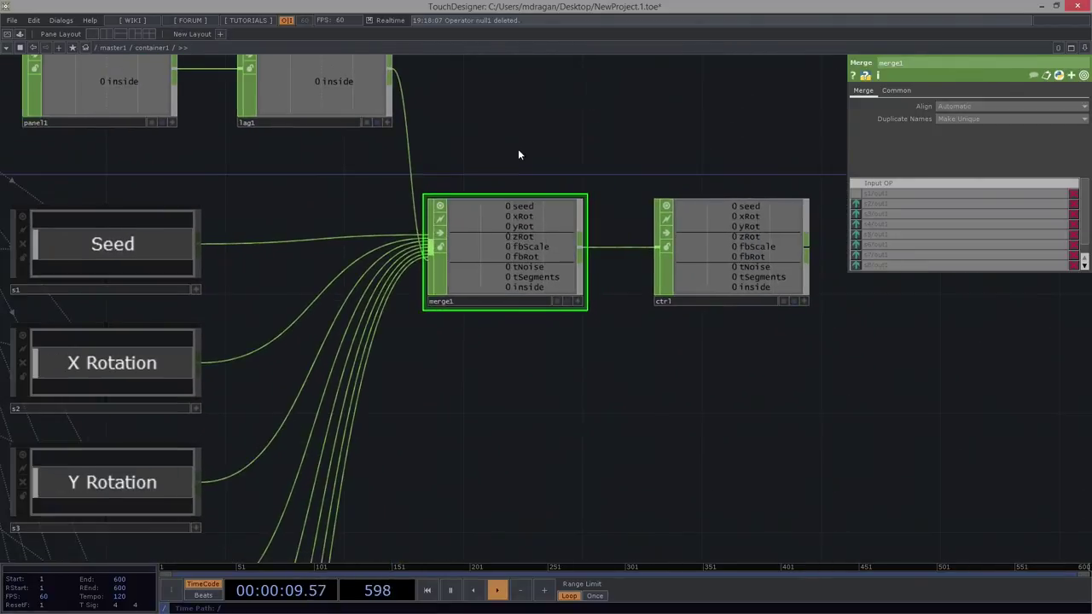
left_click_drag(476, 131, 537, 181)
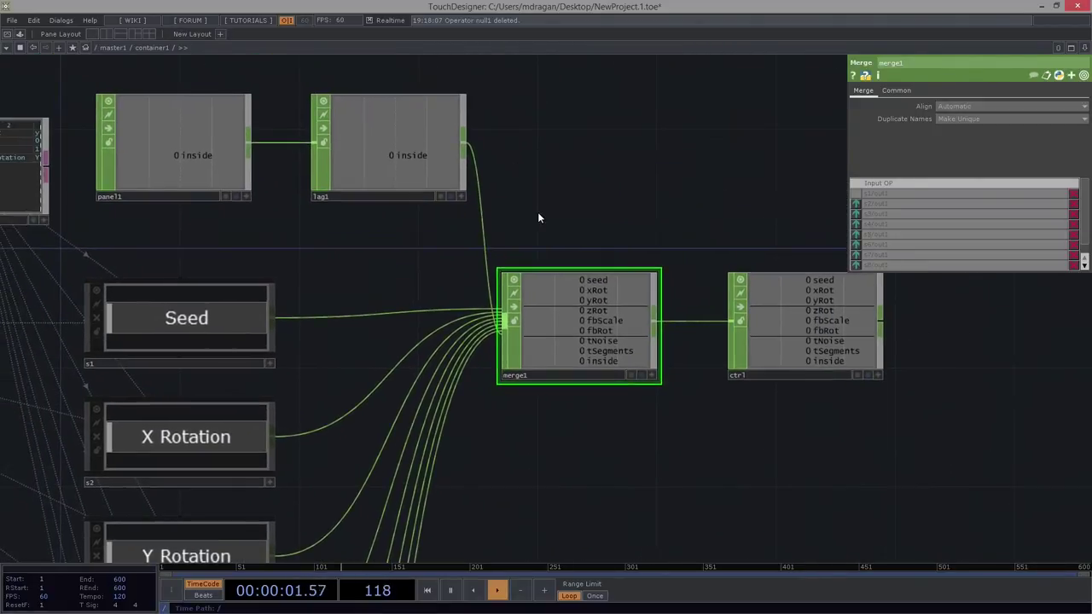
Rename the Panel CHOP's inside channel to panelO.
left_click(155, 144)
left_click(977, 133)
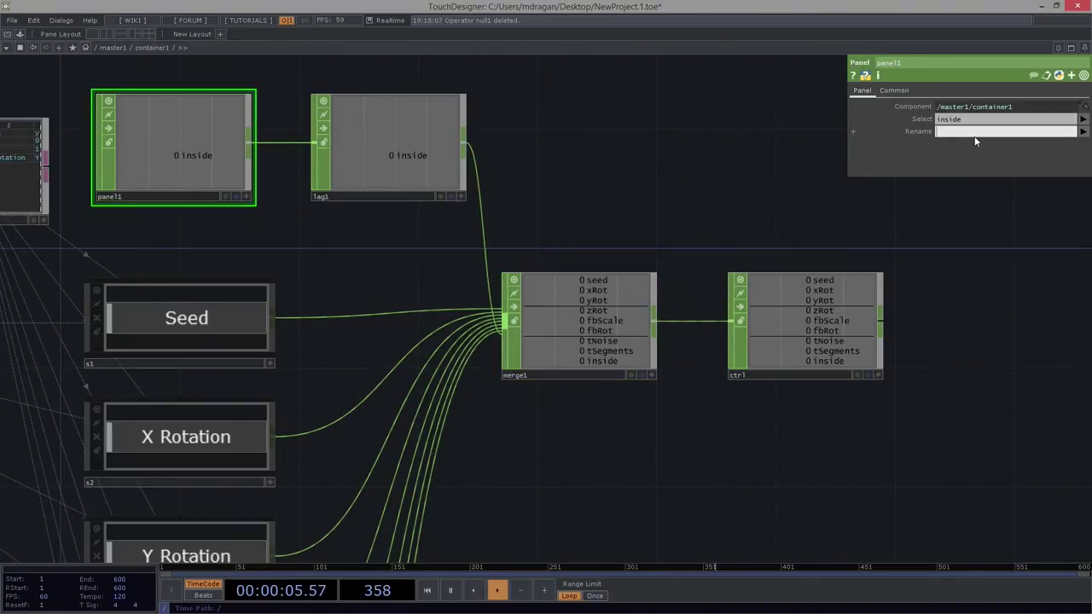
type("panel1")
key("Return")
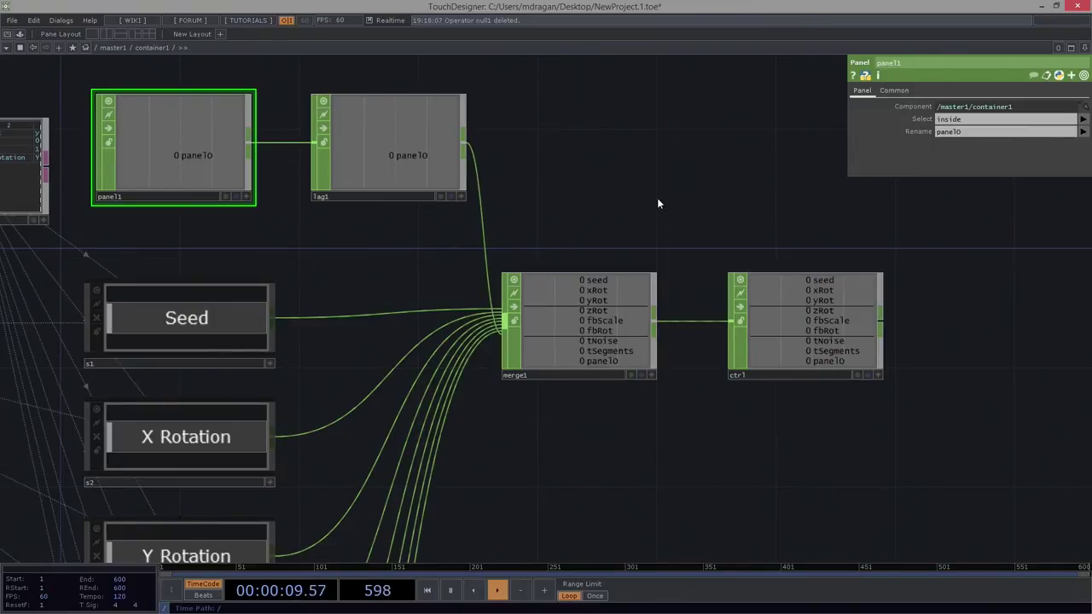
Turn cooking back on for the template1 slider.
scroll(641, 236, "down", 10)
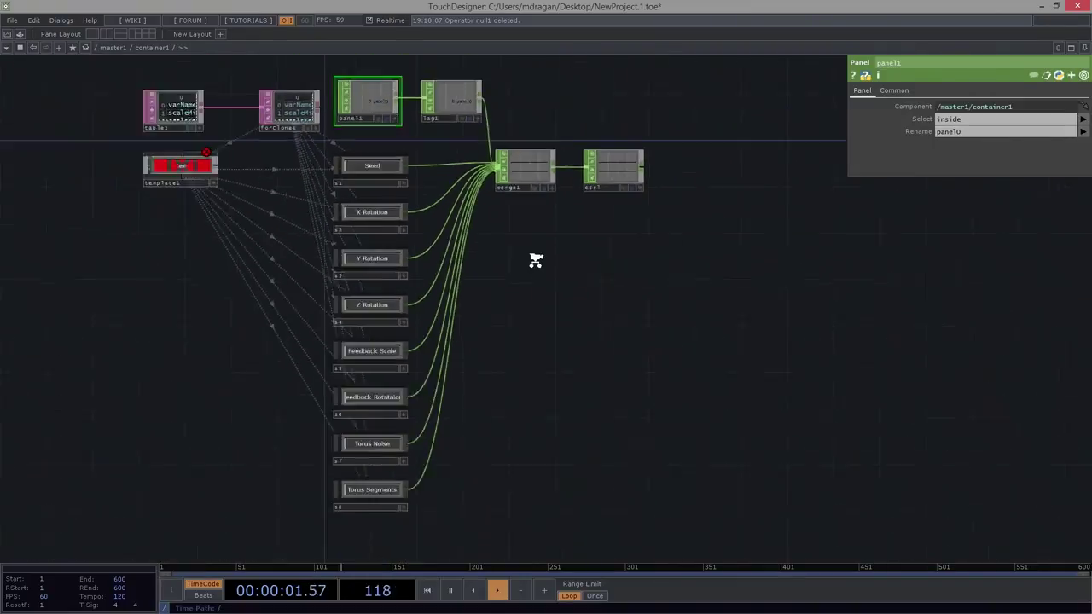
scroll(402, 293, "up", 10)
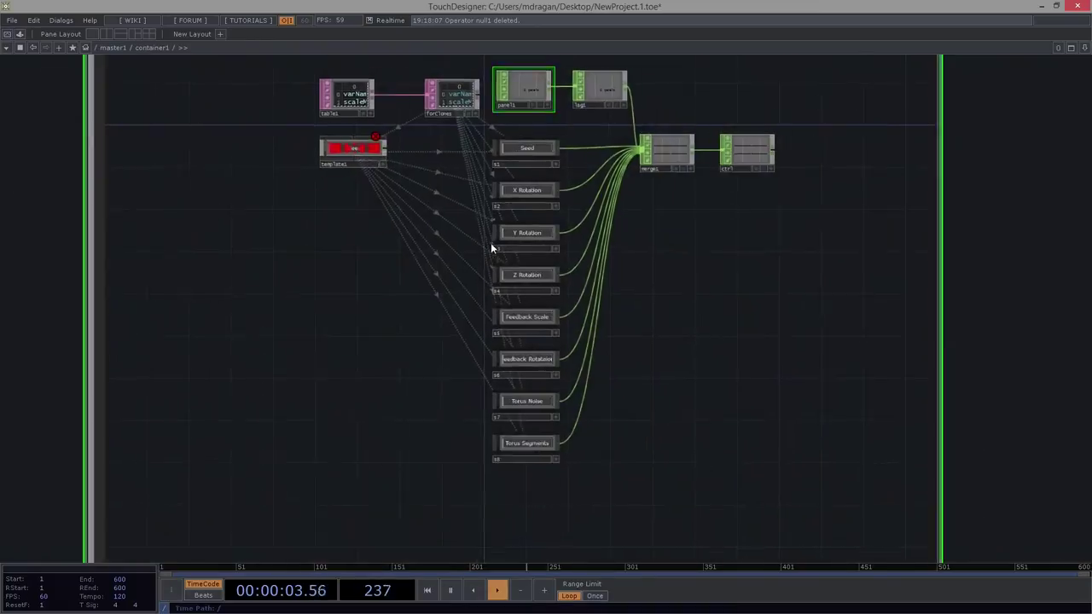
scroll(282, 267, "up", 4)
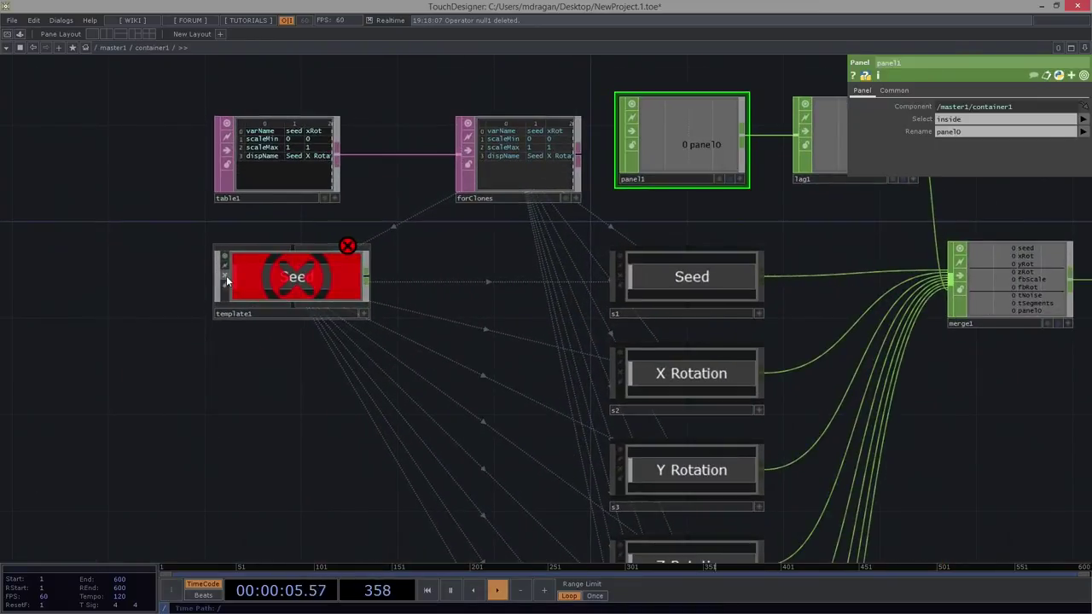
Go up to the parent network and set container1's Align parameter to Layout Vertical Top to Bottom.
scroll(383, 353, "down", 8)
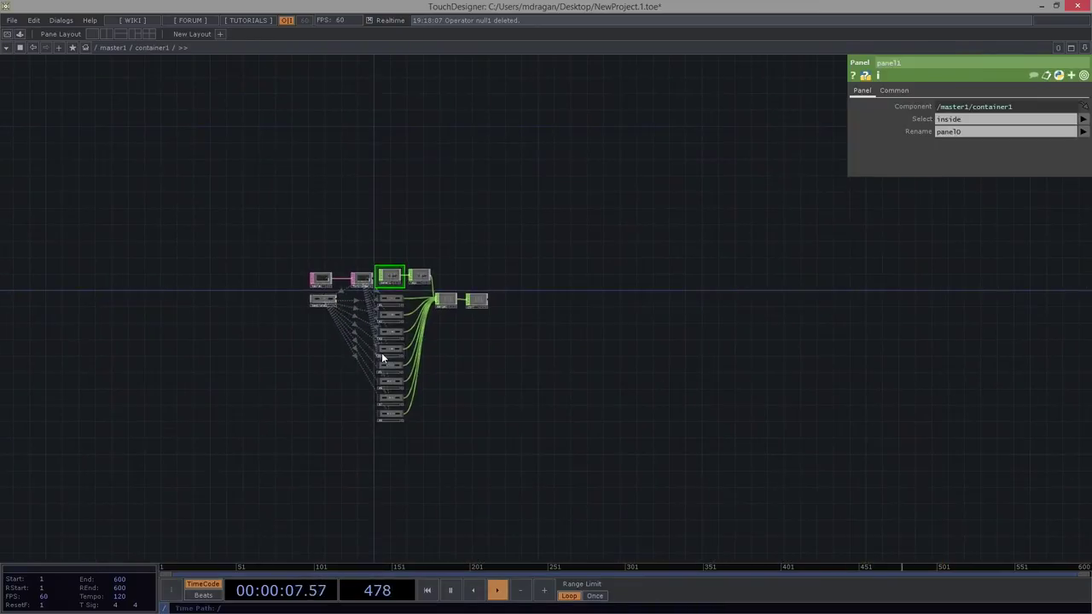
scroll(381, 352, "down", 3)
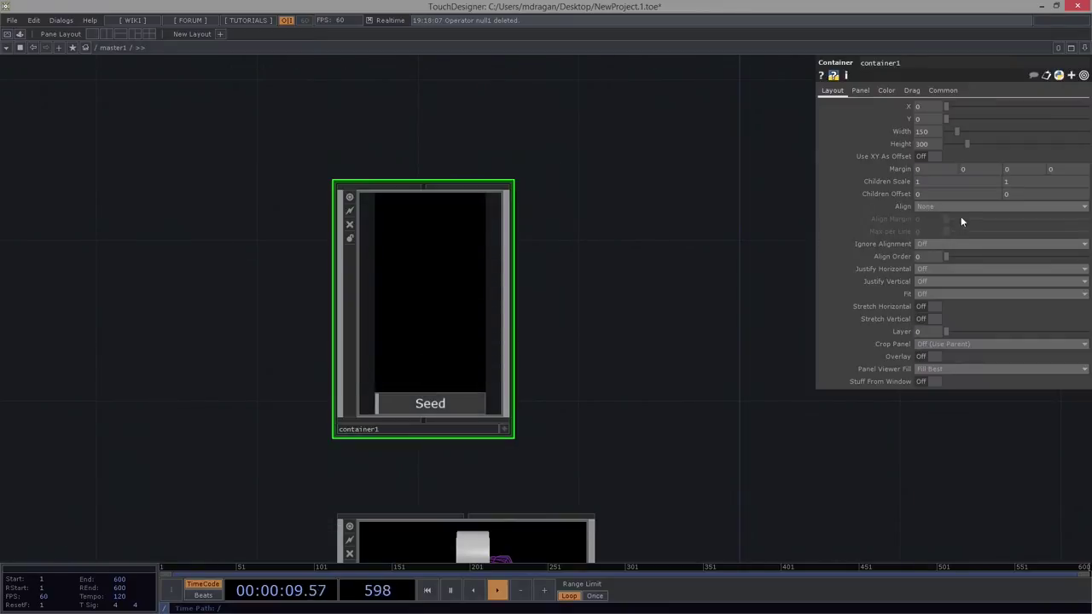
left_click(929, 205)
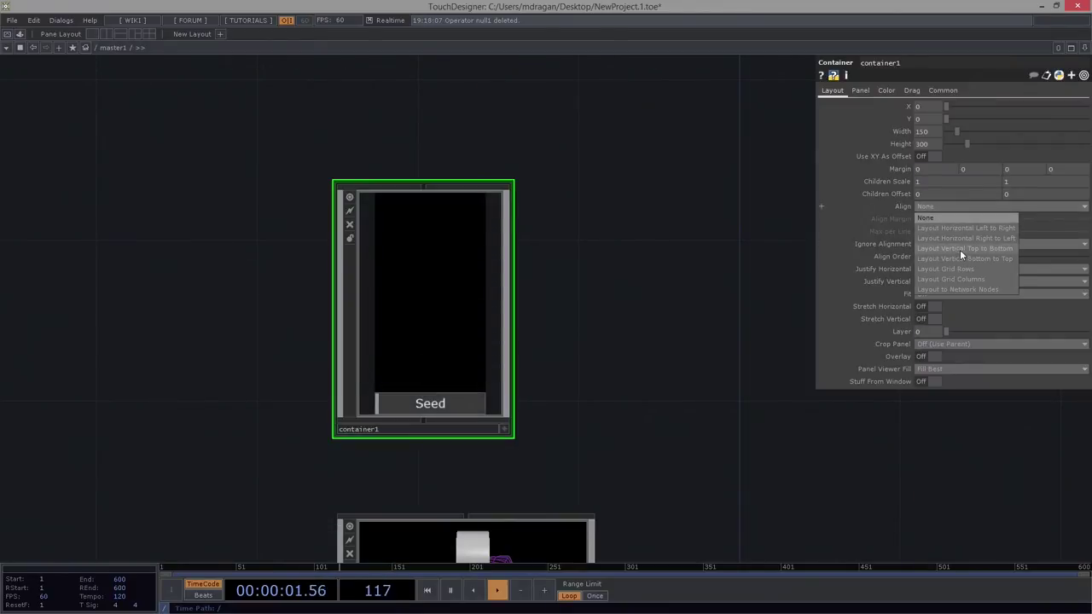
left_click(960, 250)
scroll(598, 273, "up", 2)
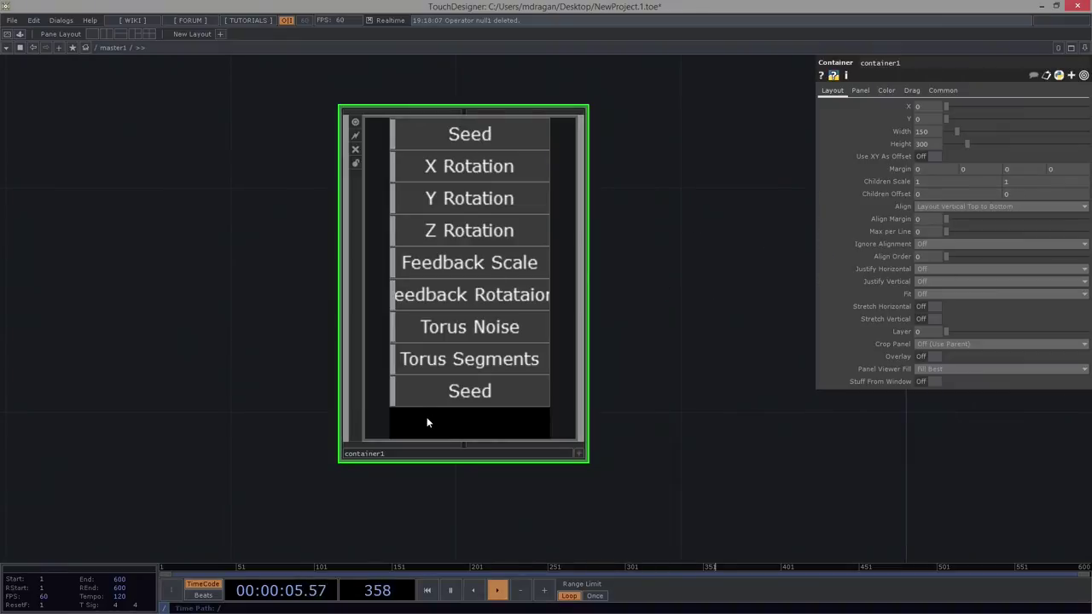
scroll(425, 383, "up", 2)
scroll(439, 365, "down", 2)
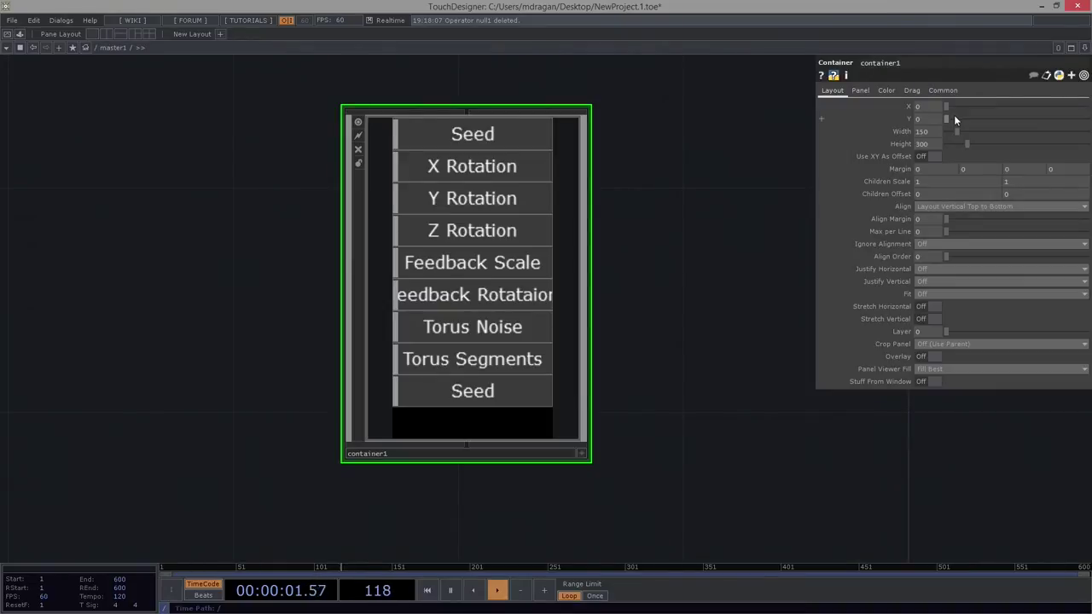
Check the Seed slider's layout dimensions inside container1 to work out the panel height.
scroll(461, 285, "up", 5)
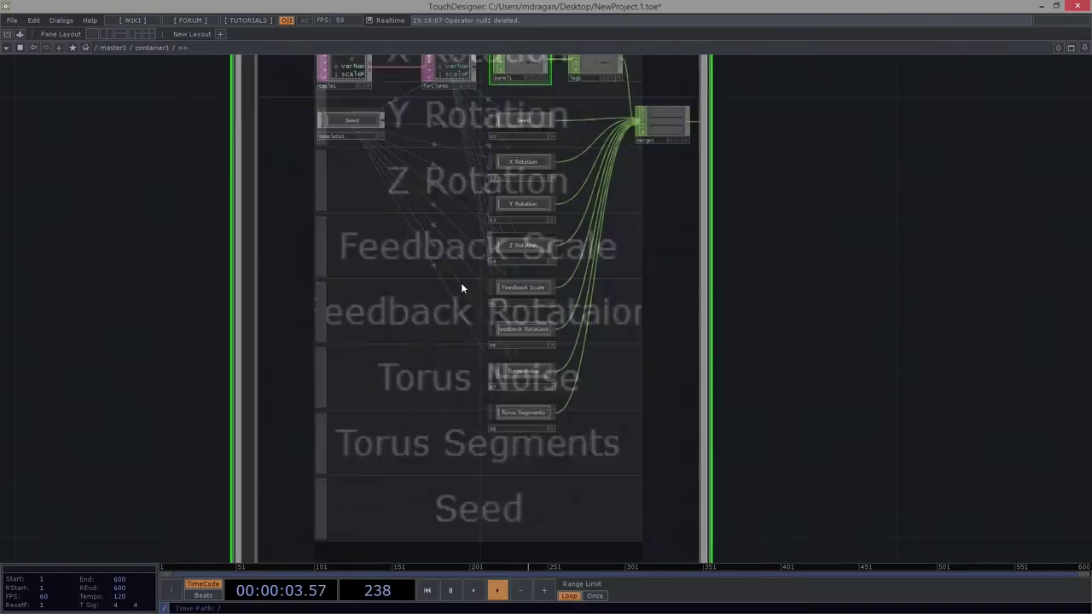
key("p")
left_click(403, 169)
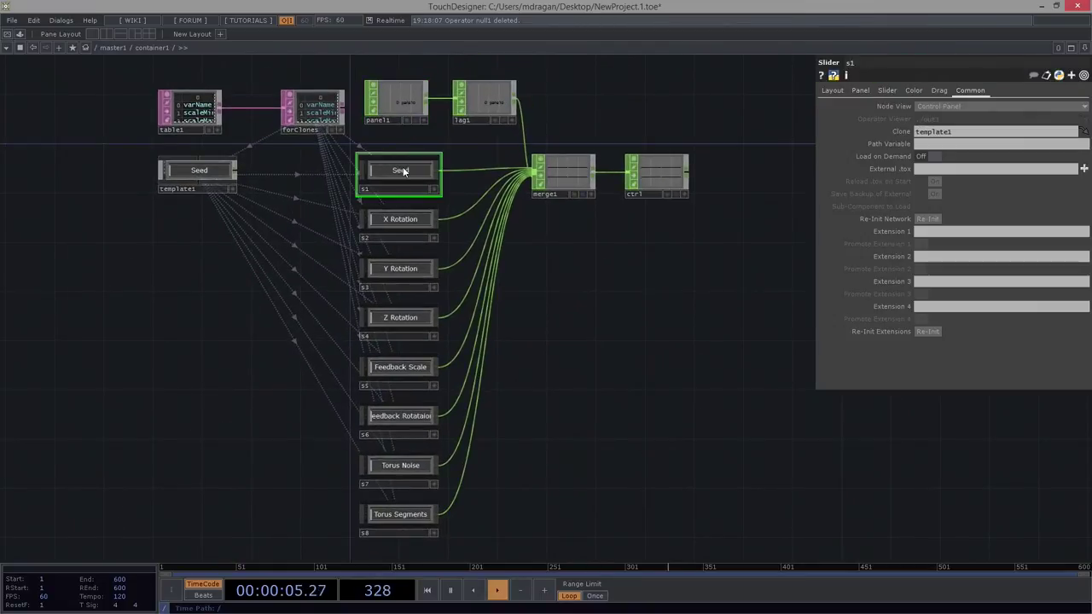
left_click(832, 91)
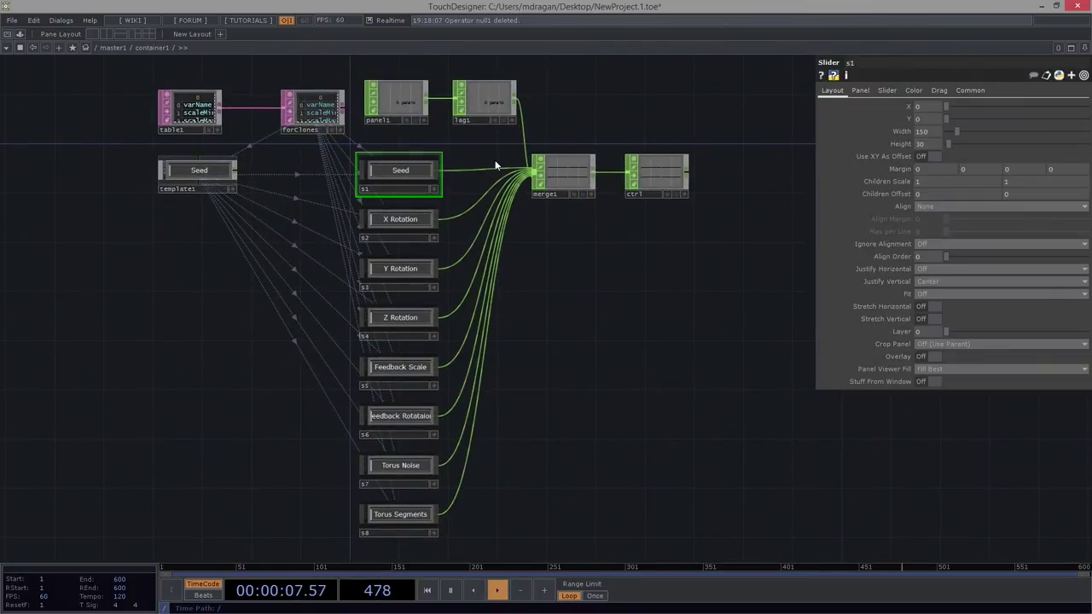
left_click_drag(495, 161, 622, 369)
scroll(621, 375, "down", 5)
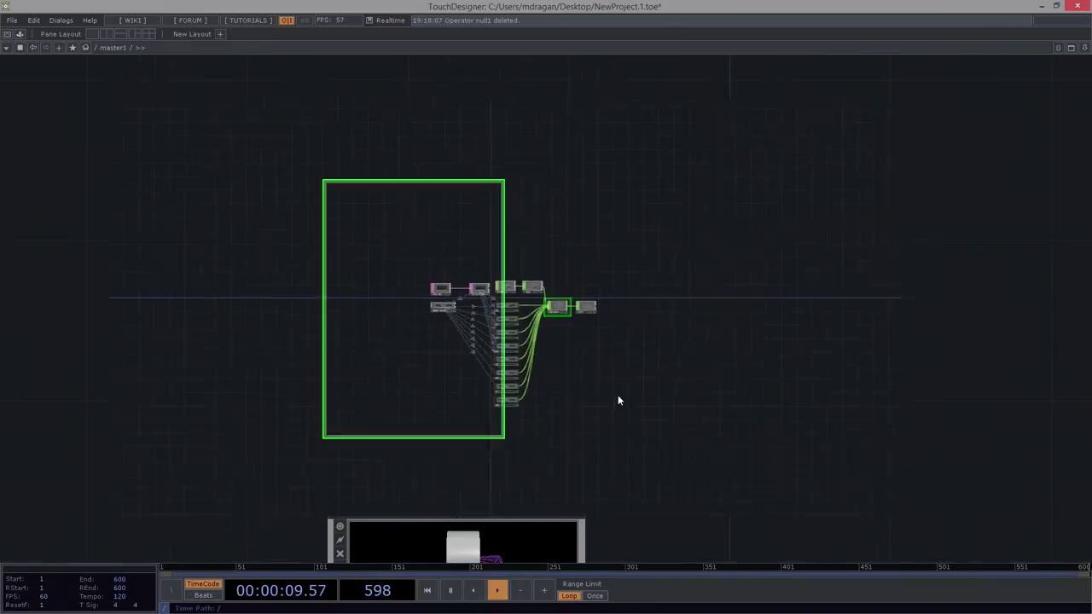
scroll(368, 308, "up", 2)
key("i")
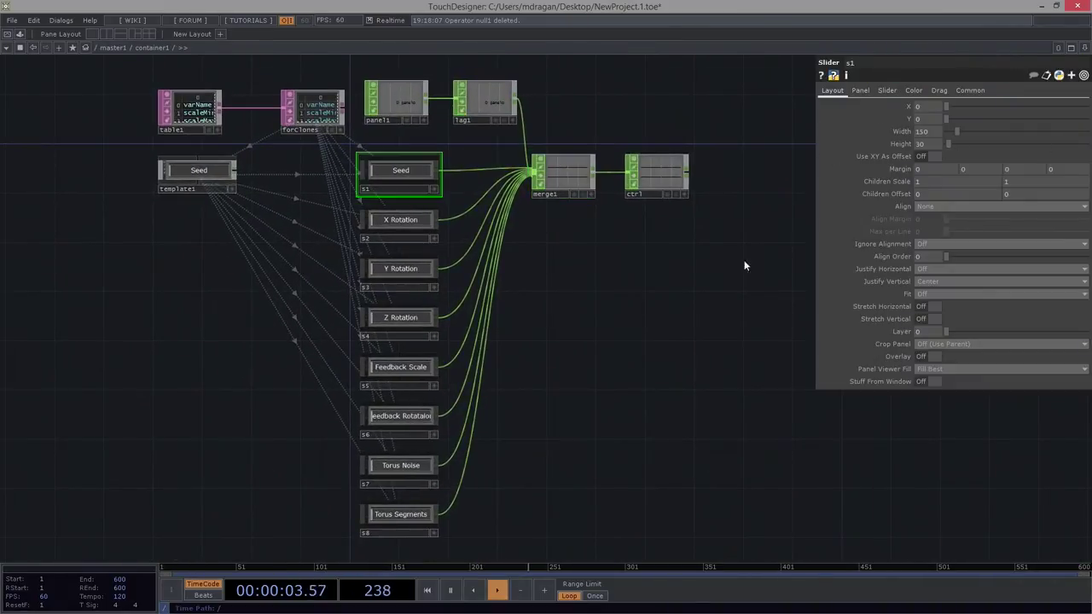
scroll(639, 439, "down", 5)
Set container1's Height to the expression 8 * 30.
right_click(498, 198)
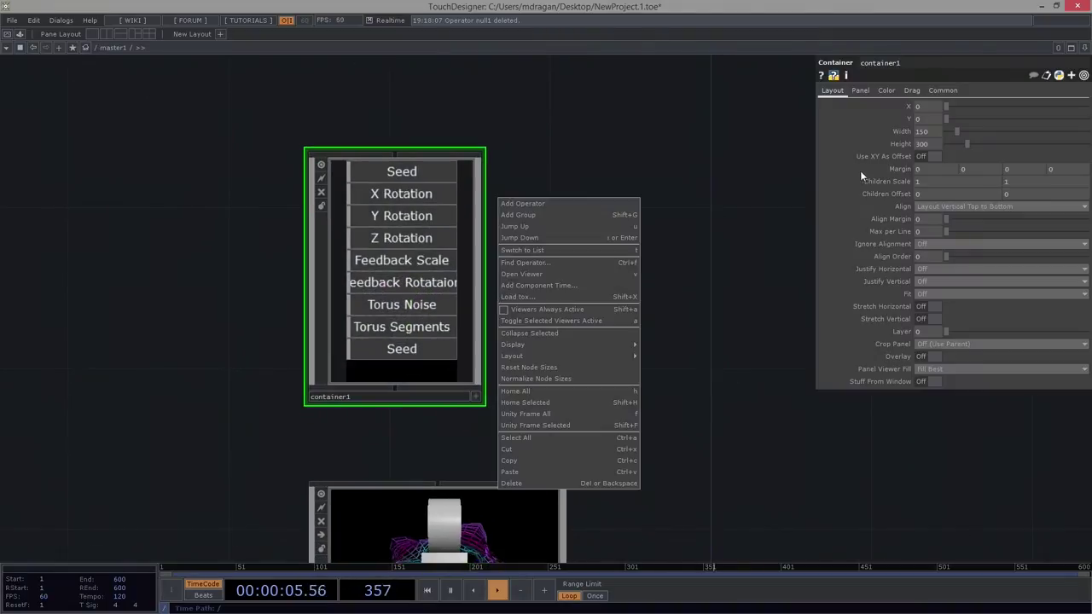
left_click(861, 171)
left_click(947, 144)
left_click(907, 144)
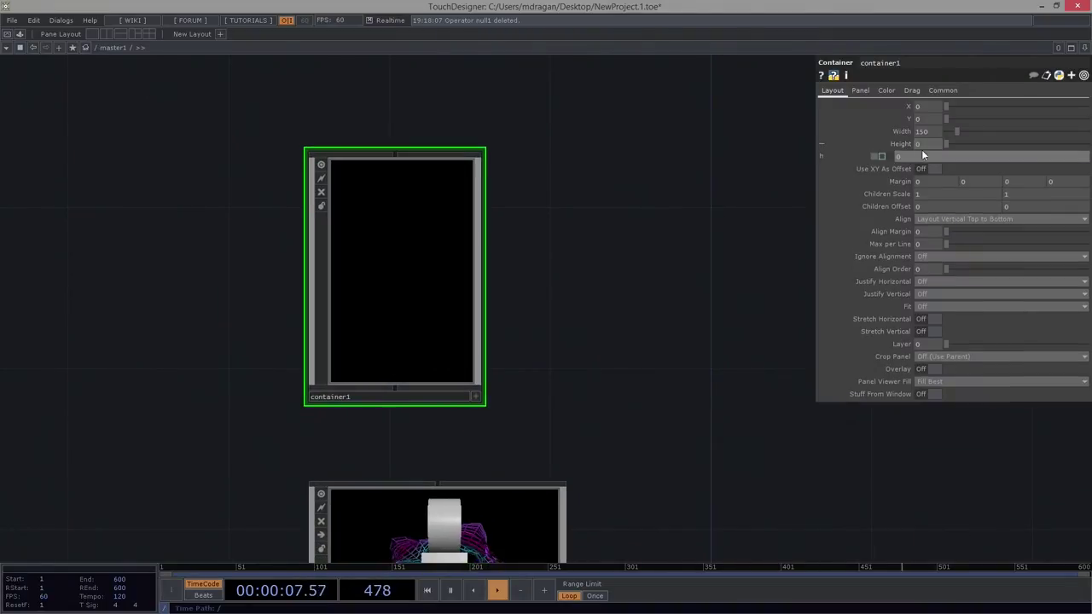
type("8 * 30")
key("Return")
View container1 in a floating window, test all eight sliders by moving them, and close the window.
right_click(358, 255)
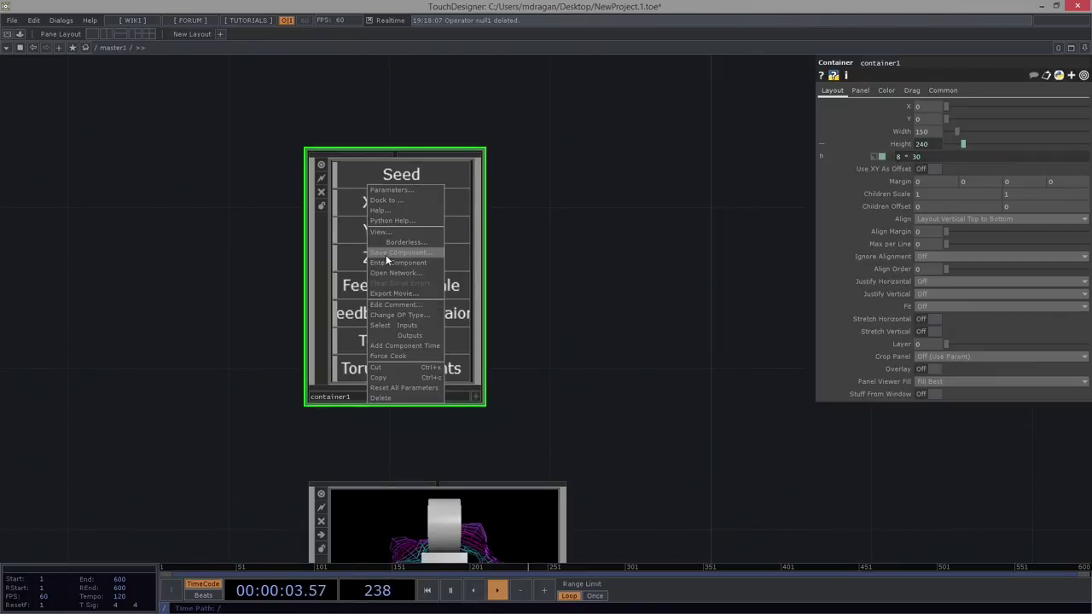
left_click(395, 231)
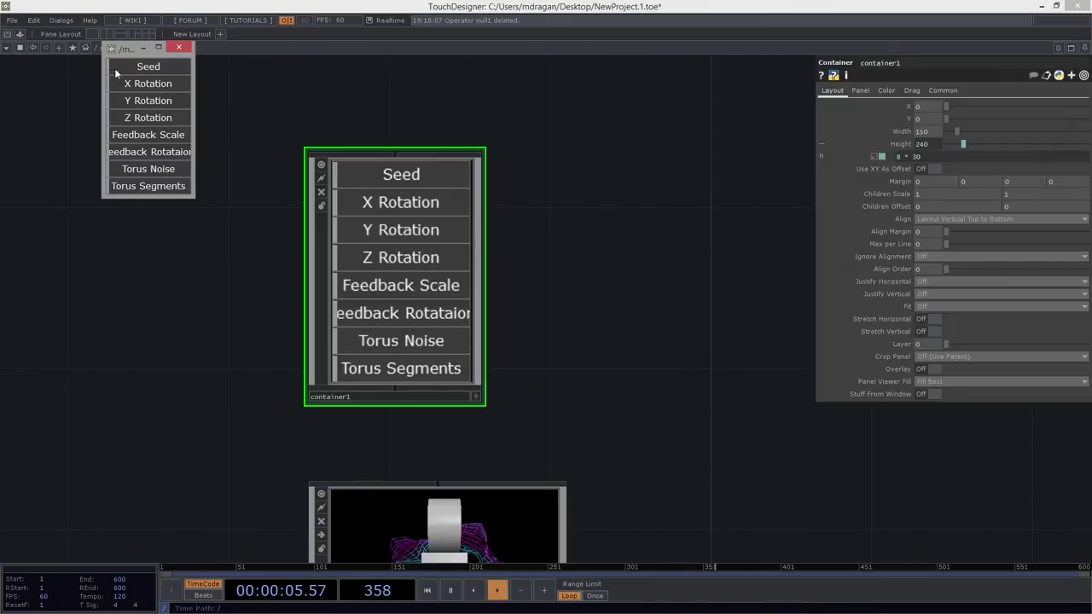
left_click_drag(114, 68, 158, 85)
left_click(169, 101)
left_click(172, 117)
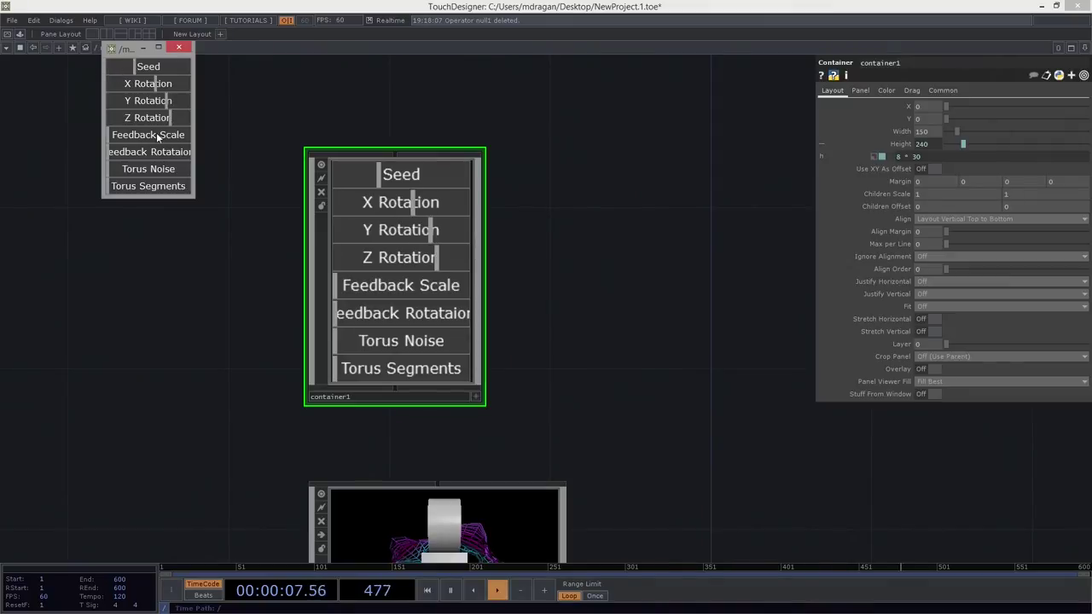
left_click(173, 135)
left_click_drag(157, 152, 146, 151)
left_click(132, 169)
left_click(162, 186)
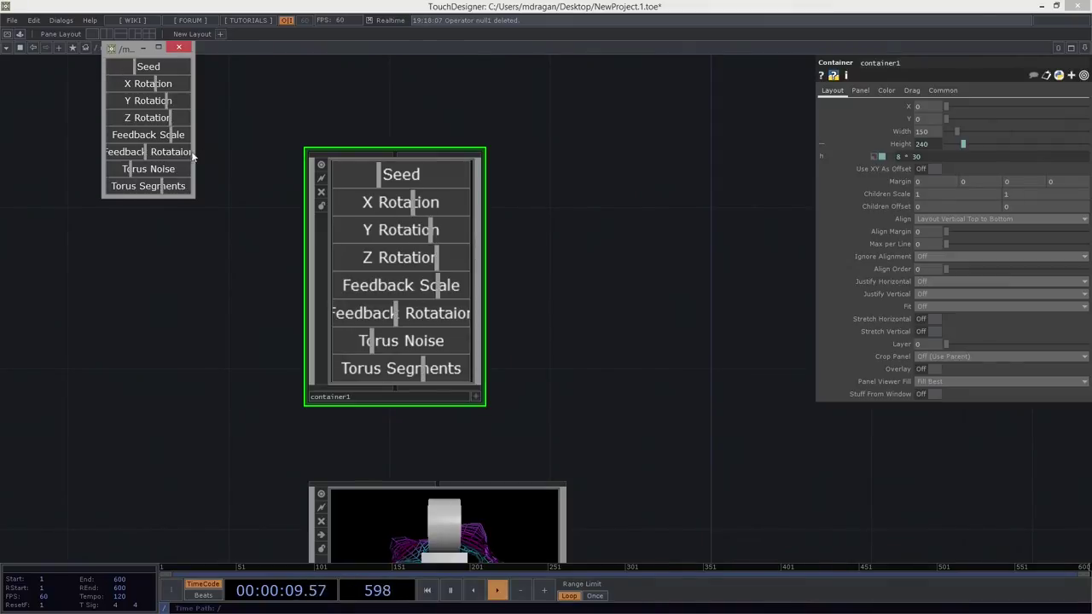
left_click(186, 52)
Inside template1 in container1, set the bg Text TOP's Font Size X to 10.
scroll(392, 376, "up", 6)
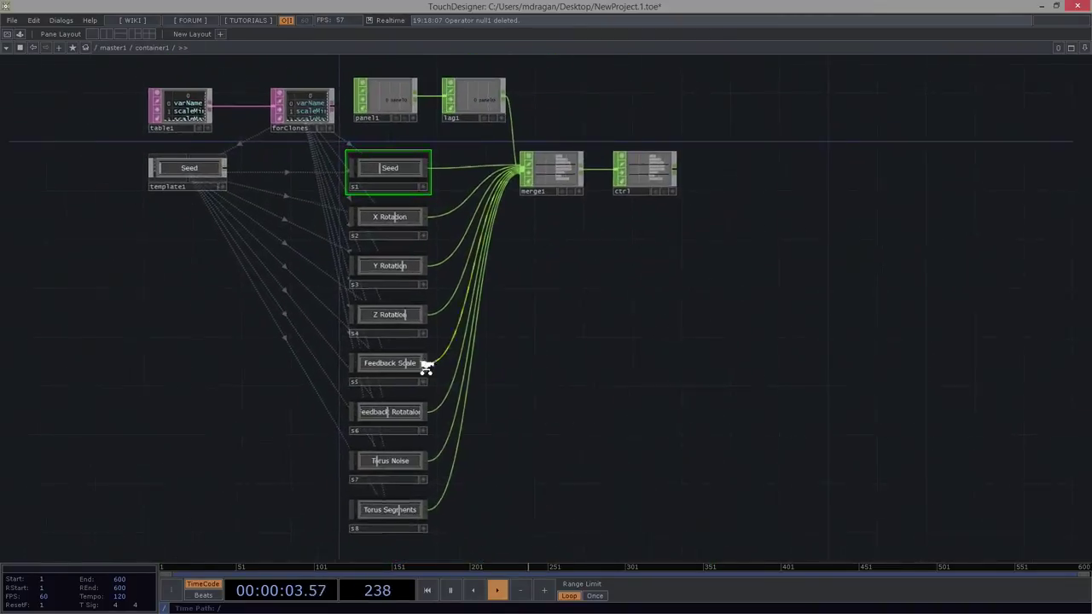
key("p")
left_click_drag(127, 212, 386, 479)
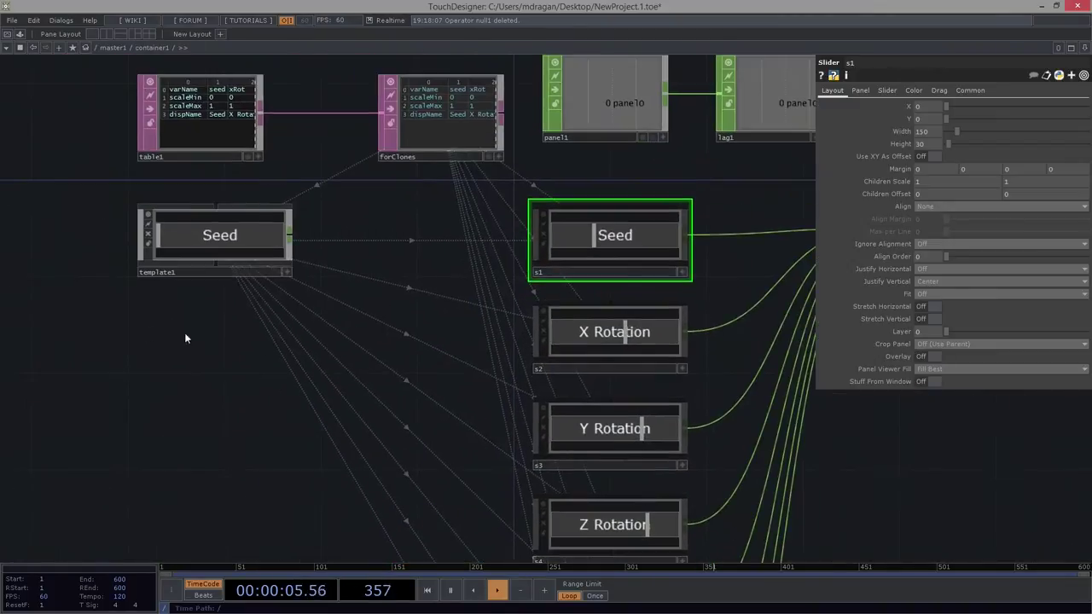
left_click_drag(185, 337, 232, 447)
middle_click_drag(232, 325, 233, 462)
right_click_drag(426, 479, 228, 531)
left_click(907, 91)
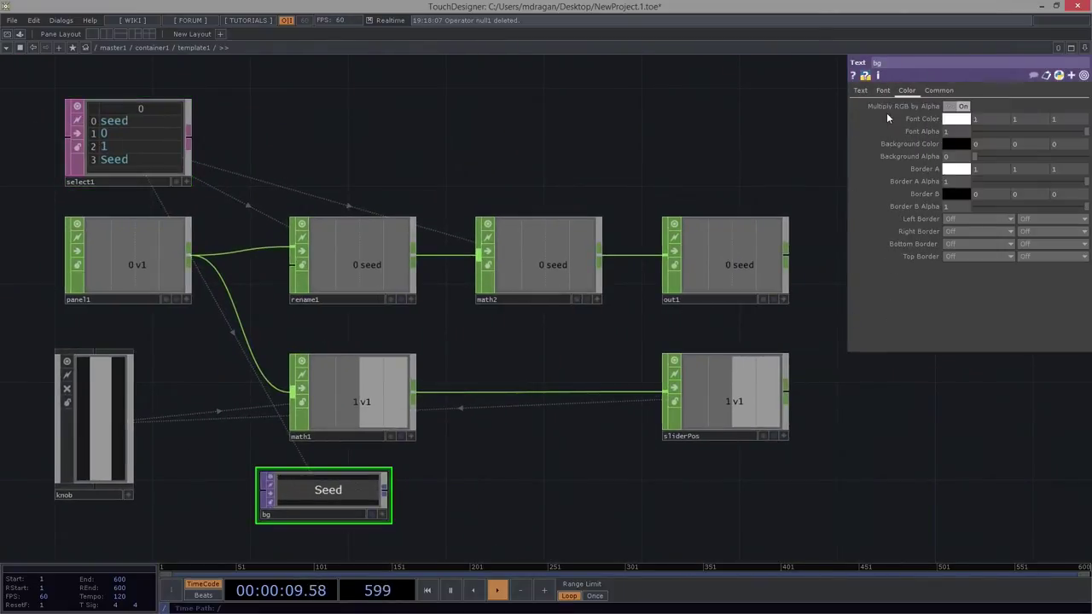
left_click(883, 90)
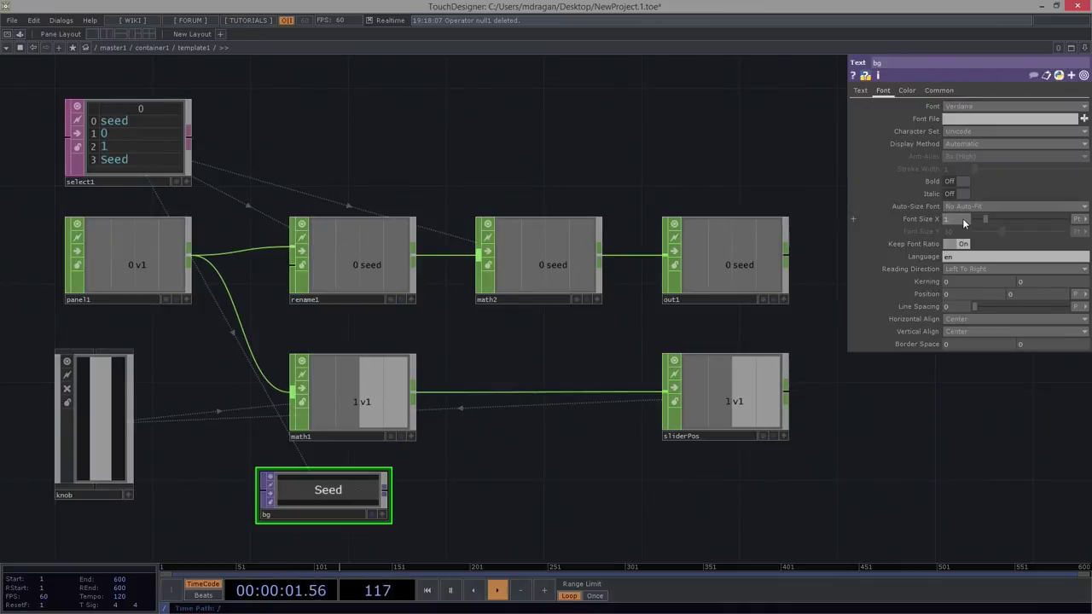
scroll(566, 220, "down", 6)
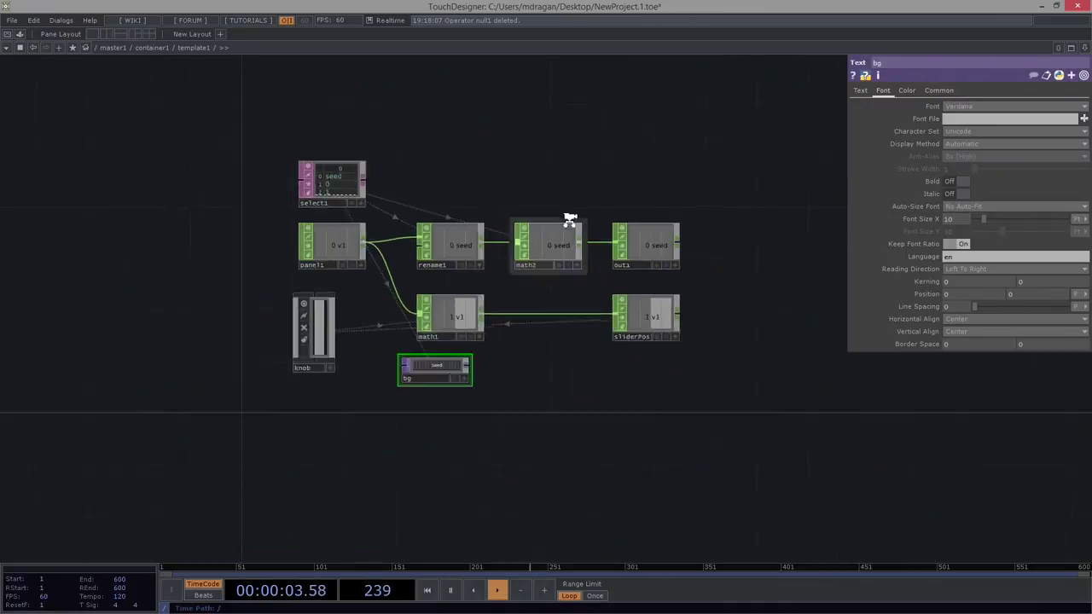
Leave template1 and container1 and look over the master1 network around the slider panel and render chain.
left_click_drag(666, 334, 276, 129)
scroll(290, 151, "down", 7)
scroll(494, 403, "up", 2)
left_click_drag(494, 392, 605, 489)
scroll(414, 377, "up", 1)
scroll(415, 376, "down", 1)
scroll(586, 320, "down", 8)
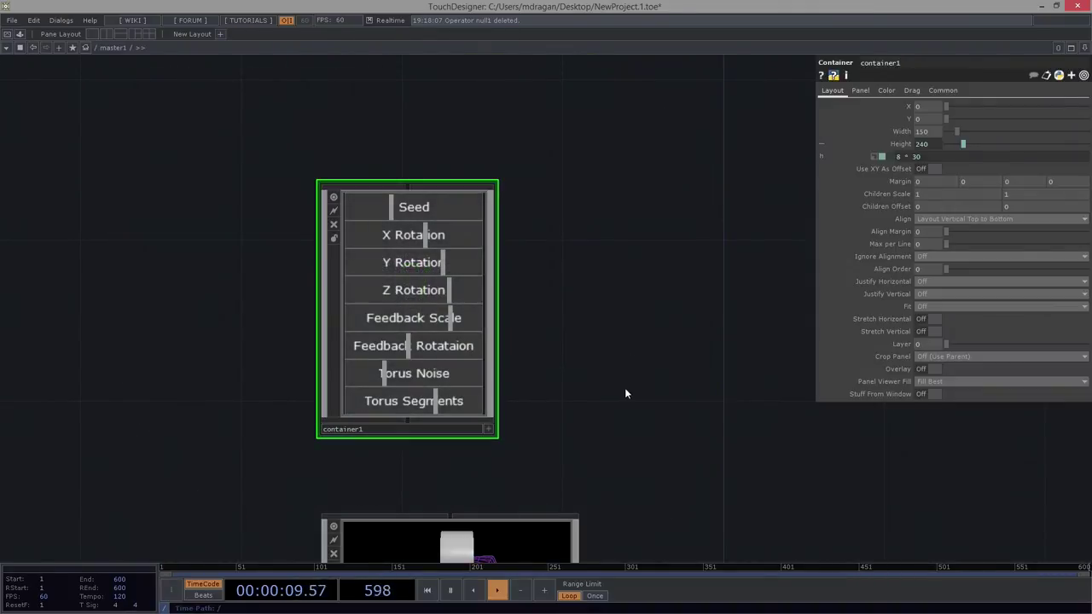
scroll(660, 378, "down", 5)
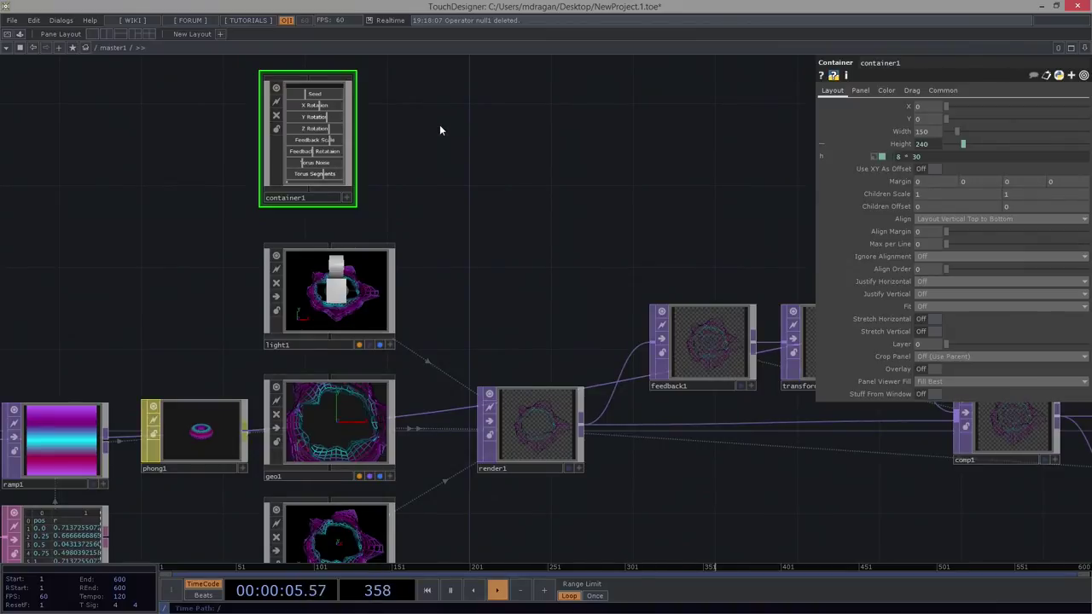
Inside container1, view the ctrl CHOP in a floating window and place it, enlarged, beside the network.
scroll(307, 141, "up", 8)
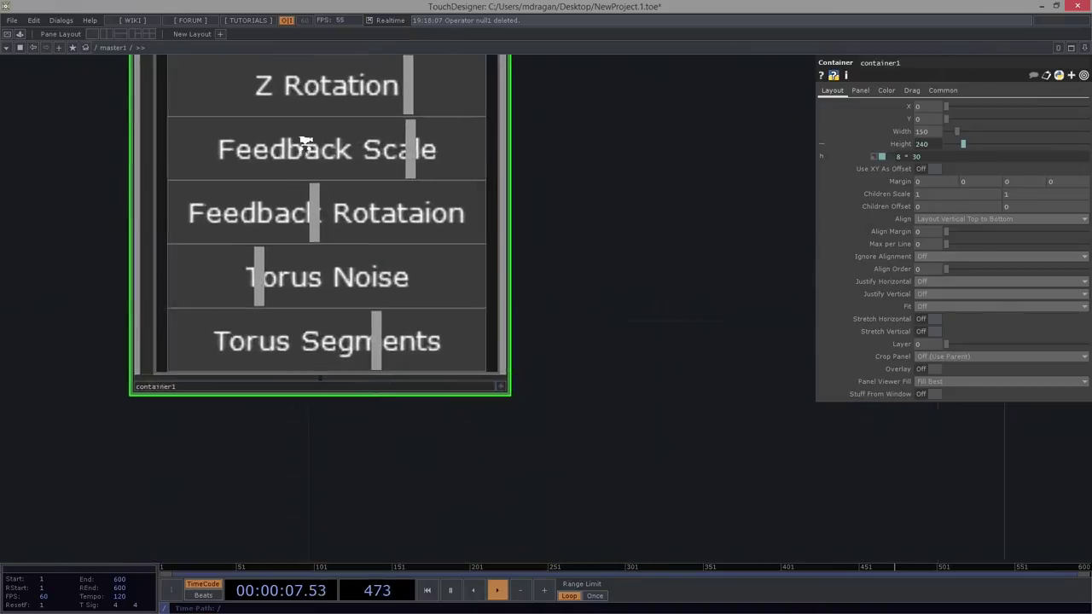
scroll(304, 142, "up", 3)
scroll(500, 261, "up", 8)
right_click(493, 258)
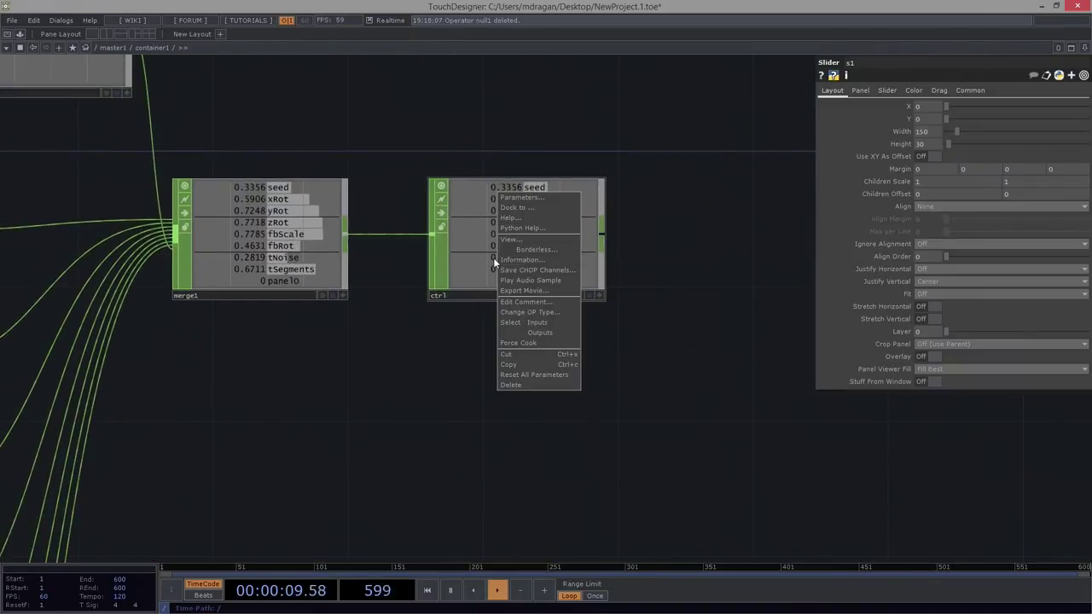
left_click(519, 240)
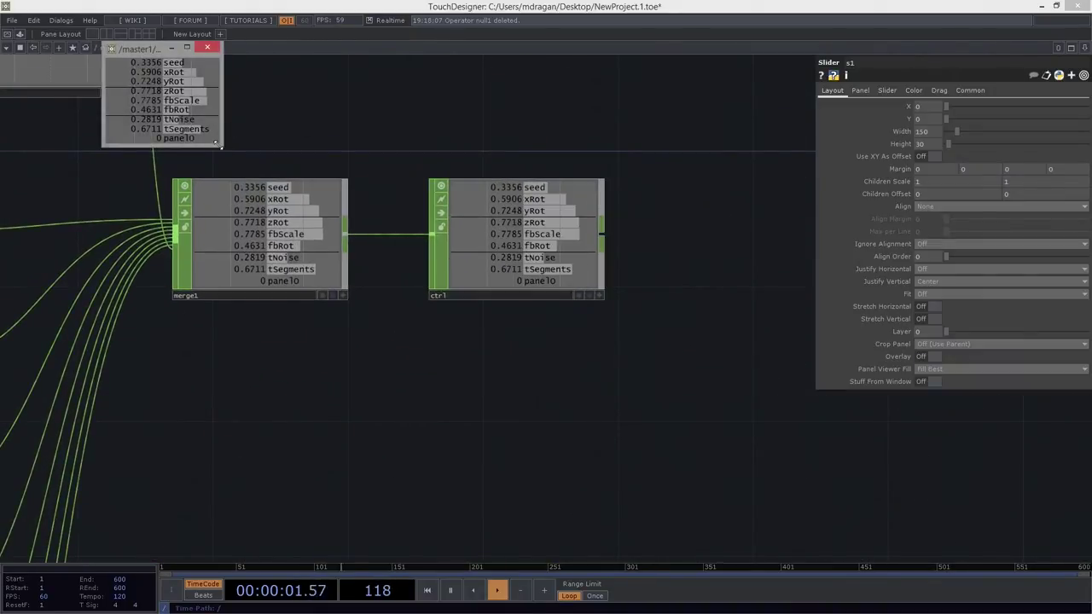
left_click_drag(241, 44, 903, 285)
left_click(507, 406)
In master1, link the noise1 TOP's Seed to ctrl's seed channel with a Relative CHOP Reference.
scroll(505, 407, "down", 10)
scroll(537, 414, "down", 2)
left_click_drag(514, 398, 356, 183)
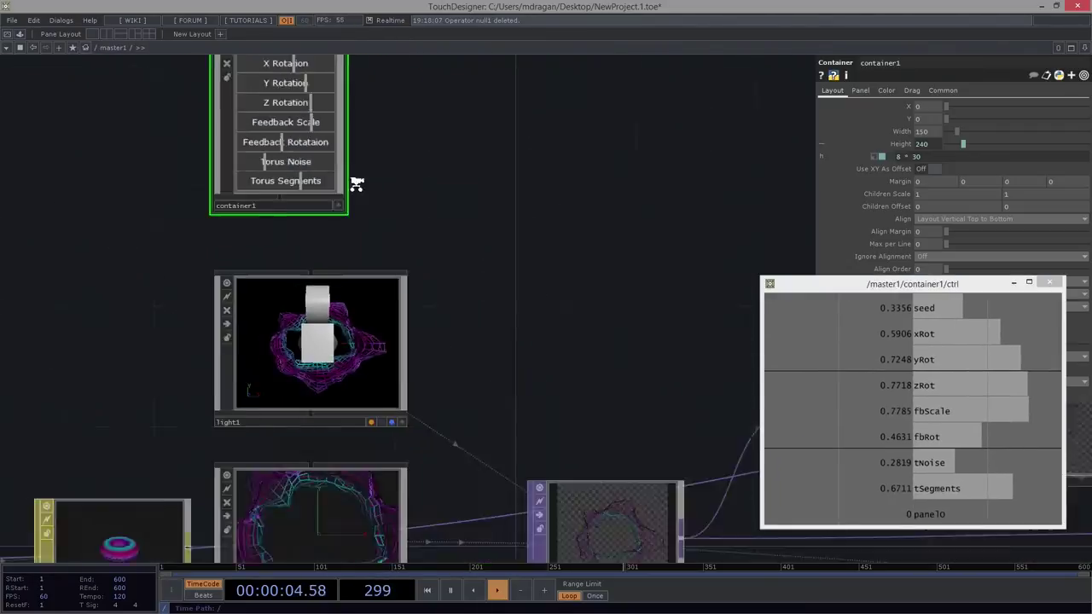
scroll(410, 268, "down", 5)
scroll(411, 269, "up", 3)
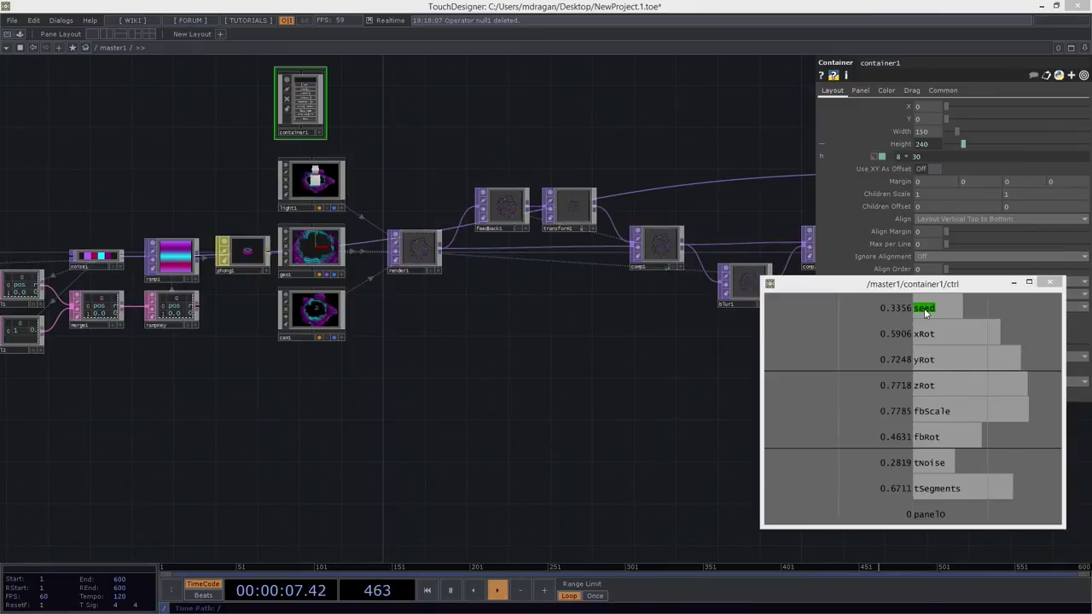
left_click_drag(576, 473, 827, 520)
scroll(392, 235, "up", 4)
left_click(488, 396)
left_click_drag(521, 241, 379, 155)
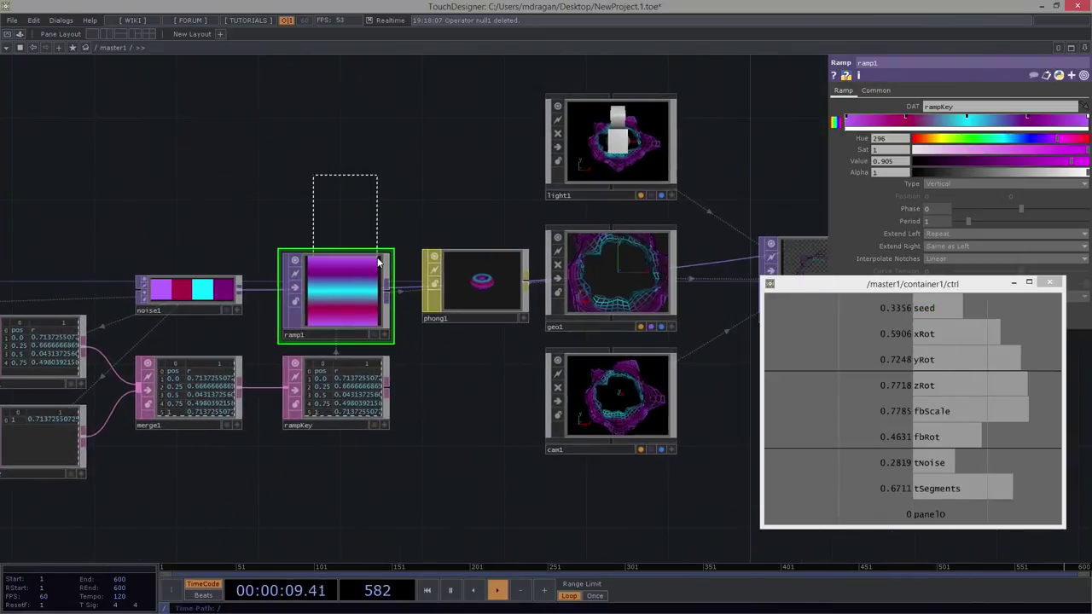
left_click_drag(181, 293, 182, 294)
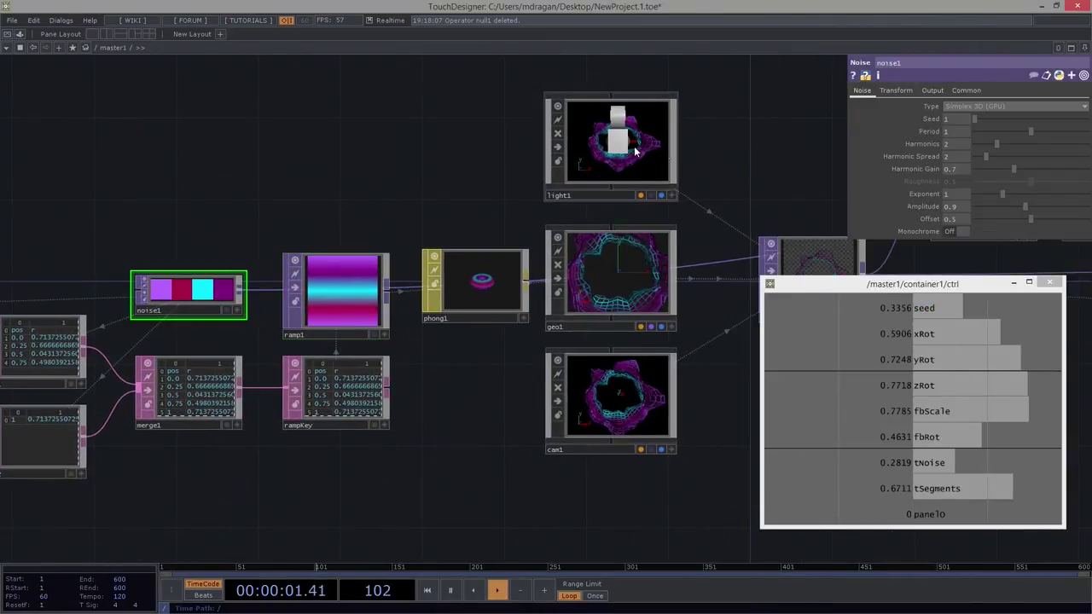
left_click_drag(922, 309, 951, 119)
left_click(990, 122)
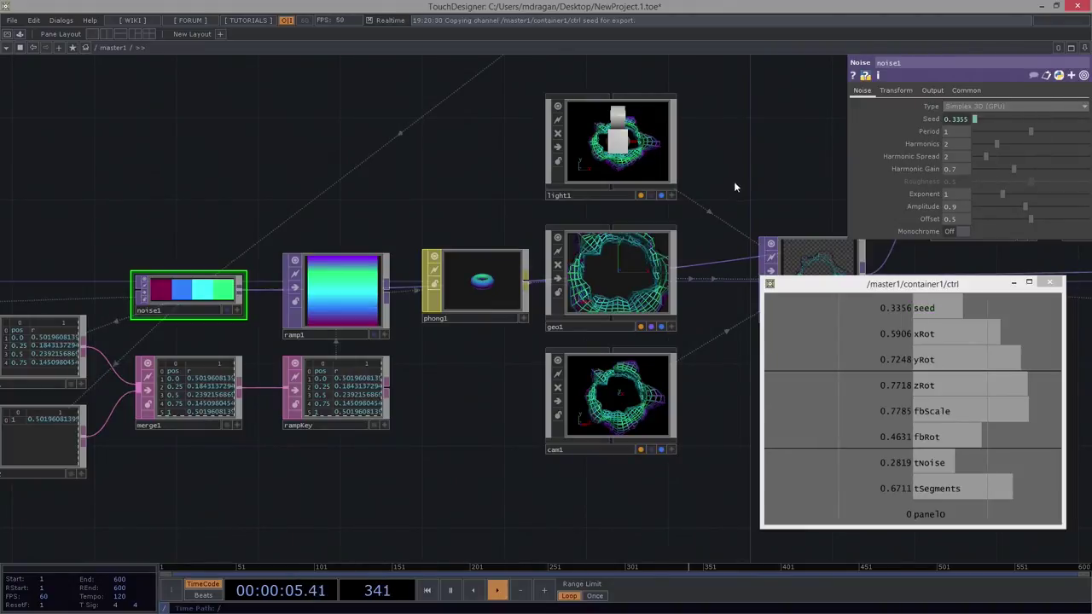
Link geo1's Rotate X, Y and Z to ctrl's xRot, yRot and zRot channels as relative CHOP references and show their expressions.
left_click_drag(698, 168, 640, 167)
left_click(552, 262)
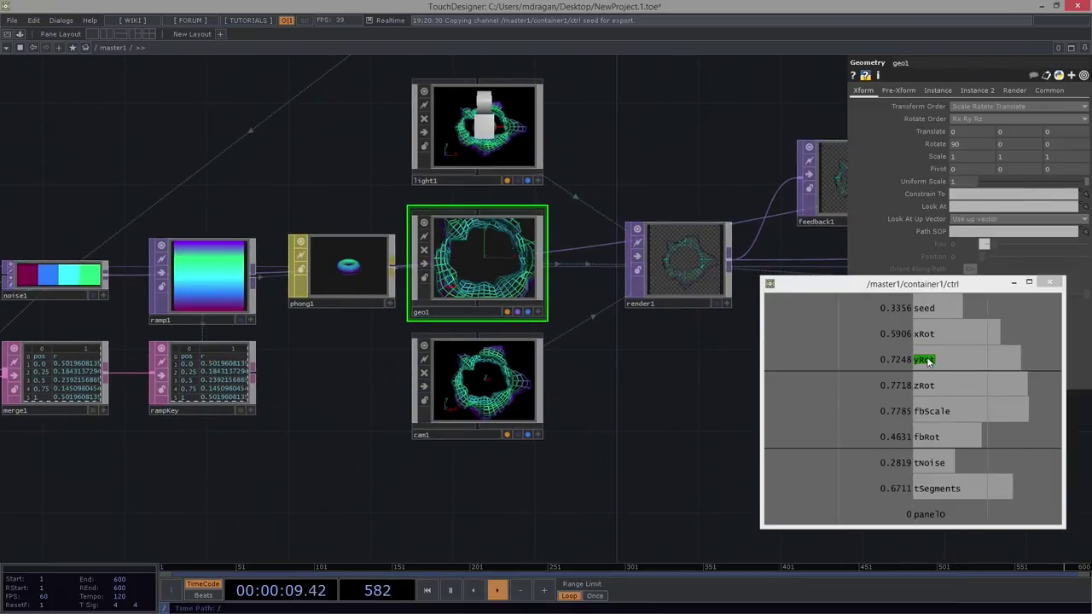
left_click_drag(924, 334, 960, 143)
left_click(1000, 151)
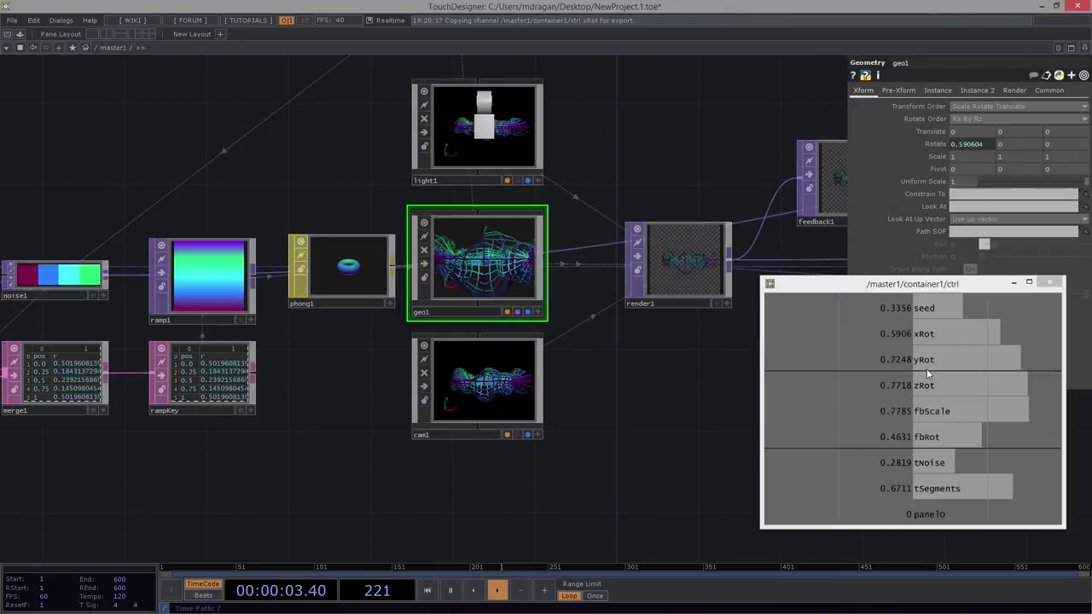
left_click_drag(927, 362, 999, 143)
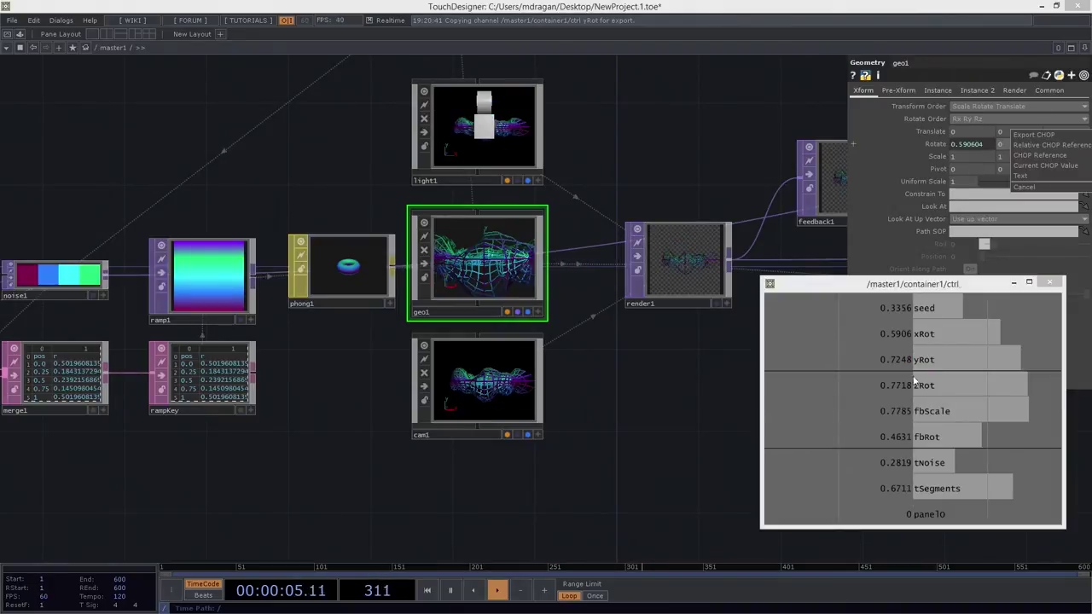
left_click(1021, 148)
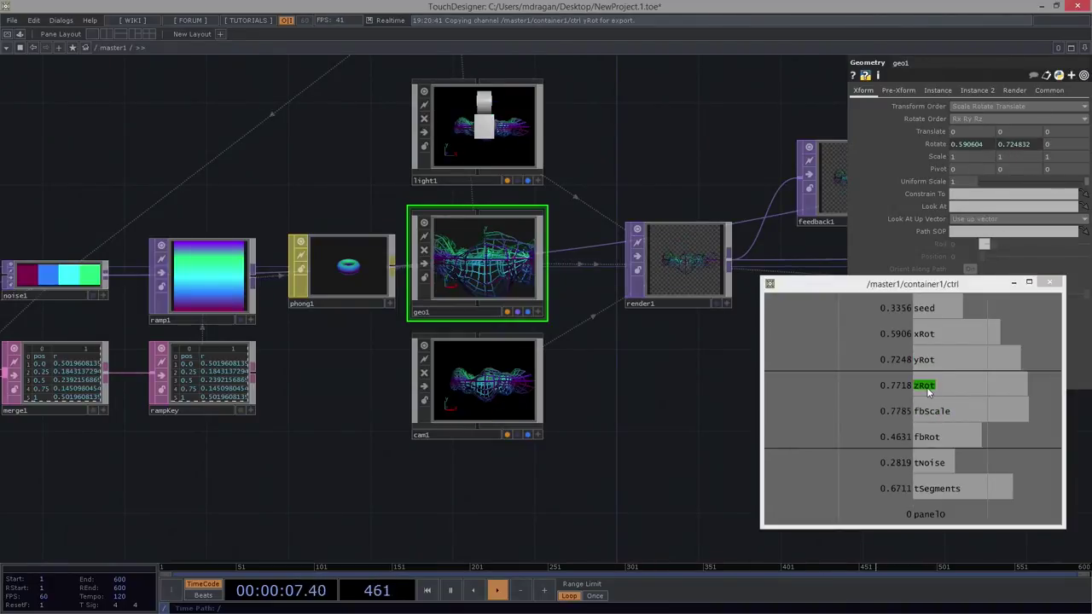
left_click_drag(929, 390, 1048, 144)
left_click(1062, 147)
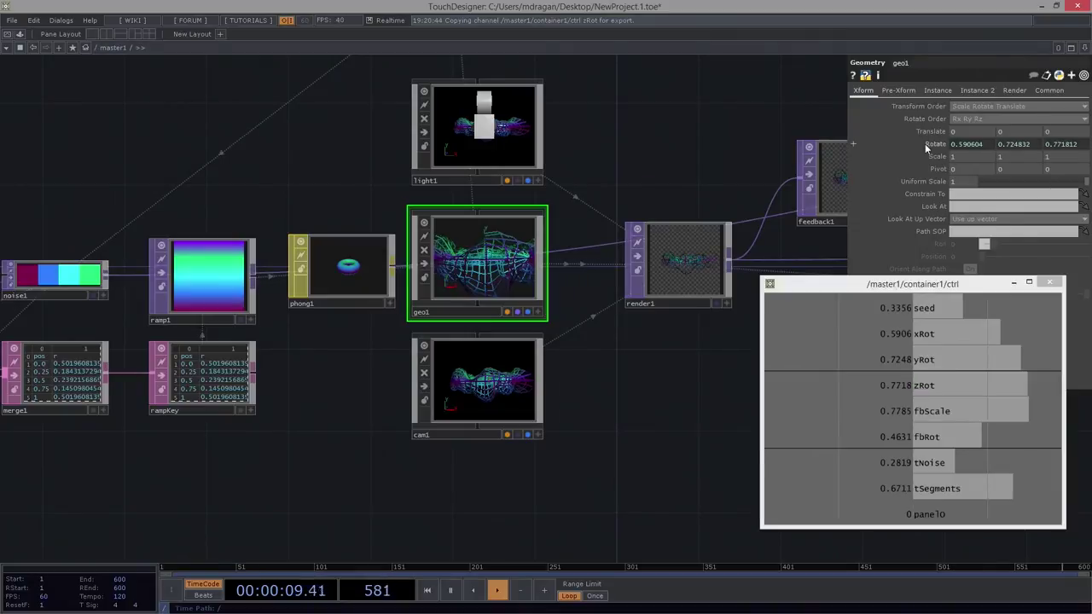
left_click(932, 145)
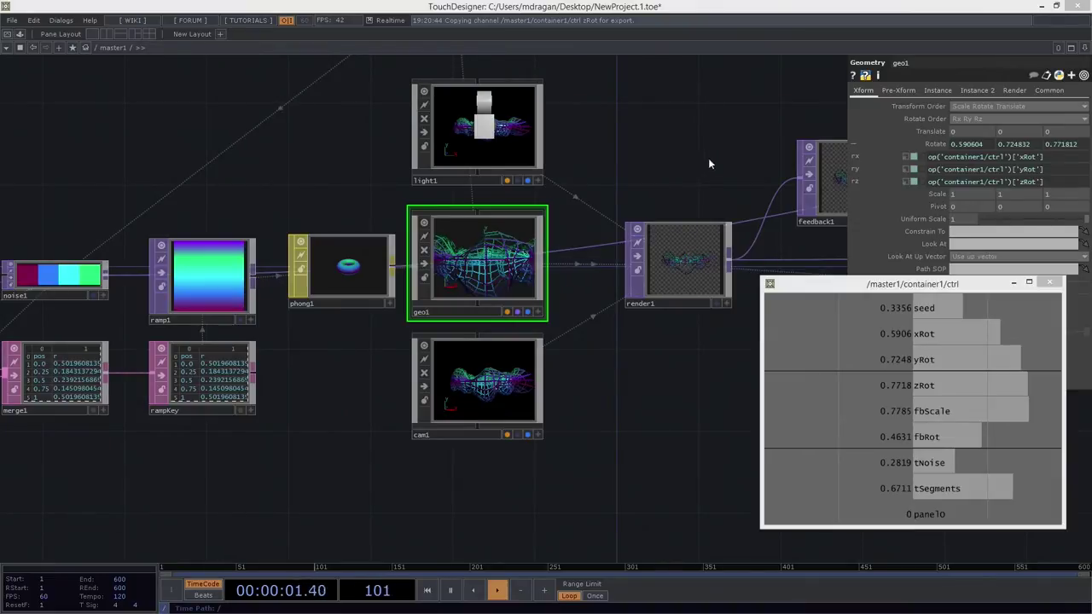
Link both Scale values of the transform1 TOP to ctrl's fbScale channel as relative CHOP references.
left_click_drag(747, 174, 419, 185)
scroll(419, 185, "down", 3)
scroll(570, 144, "up", 2)
left_click(630, 203)
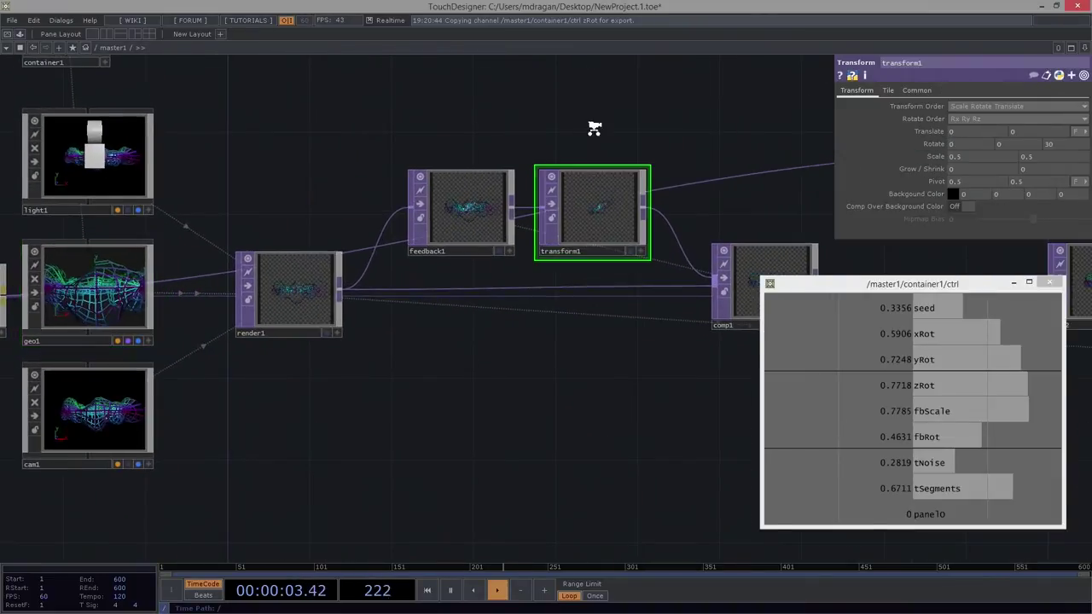
scroll(592, 127, "up", 4)
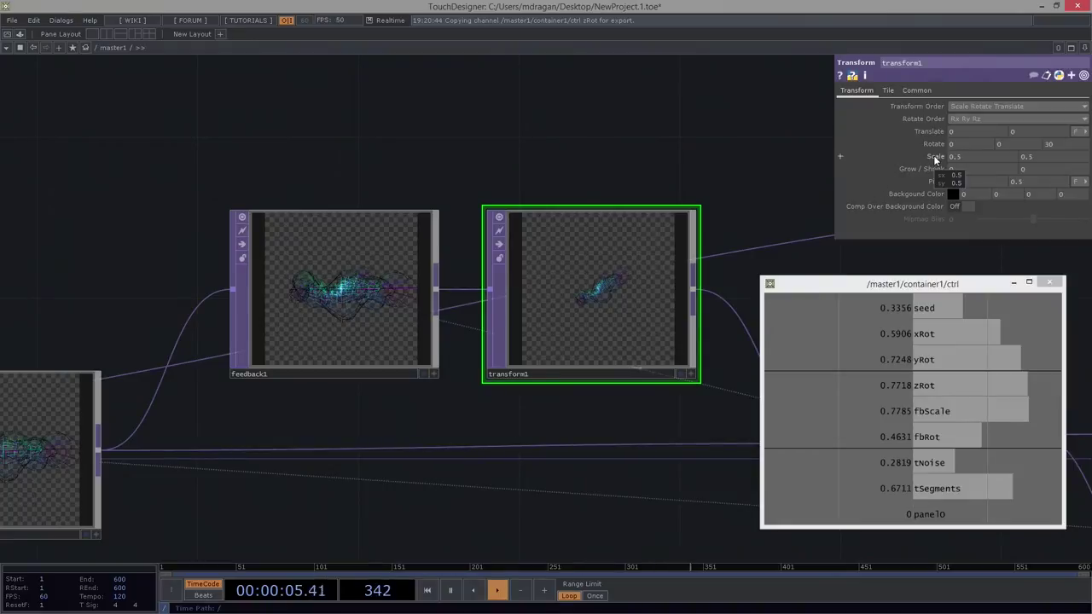
left_click_drag(932, 411, 988, 155)
left_click(1006, 160)
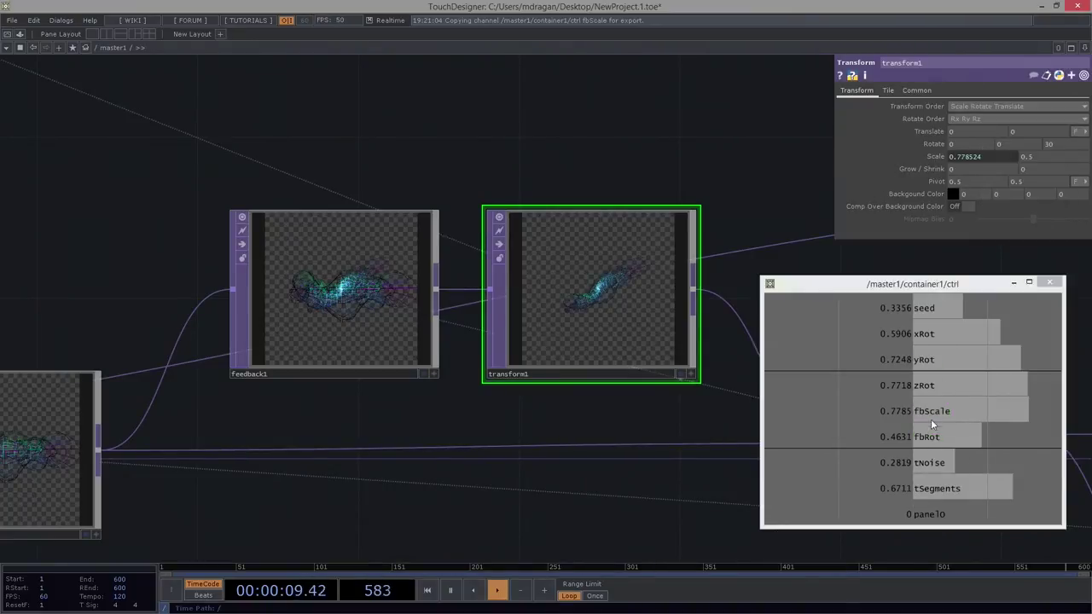
left_click_drag(932, 413, 1055, 158)
left_click(1070, 165)
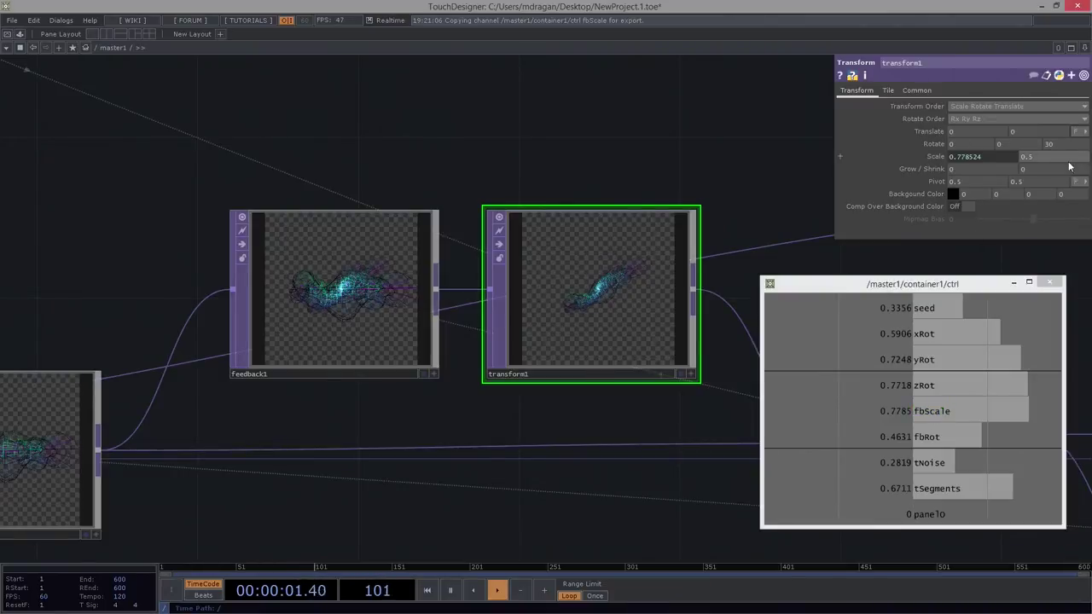
Link transform1's Rotate Z to ctrl's fbRot channel with a Relative CHOP Reference.
left_click_drag(936, 445, 924, 413)
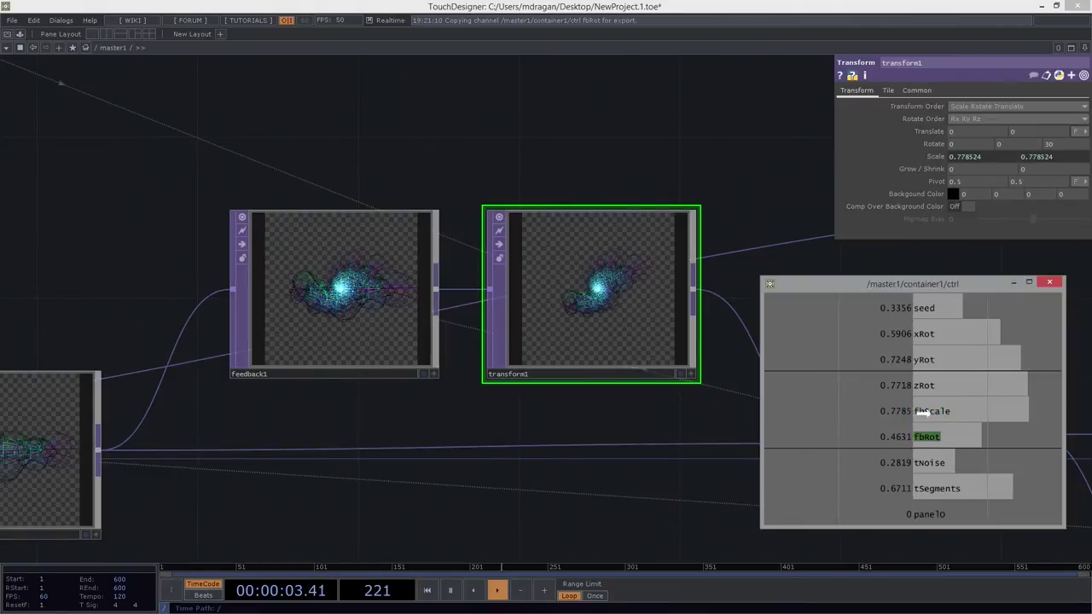
left_click_drag(1063, 156, 1076, 145)
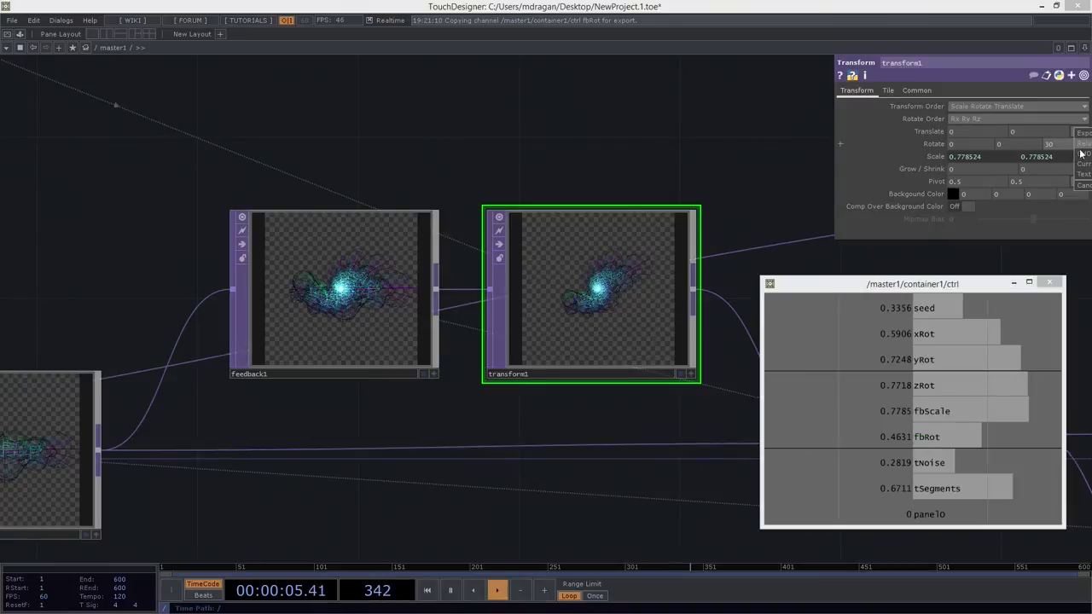
left_click(1084, 151)
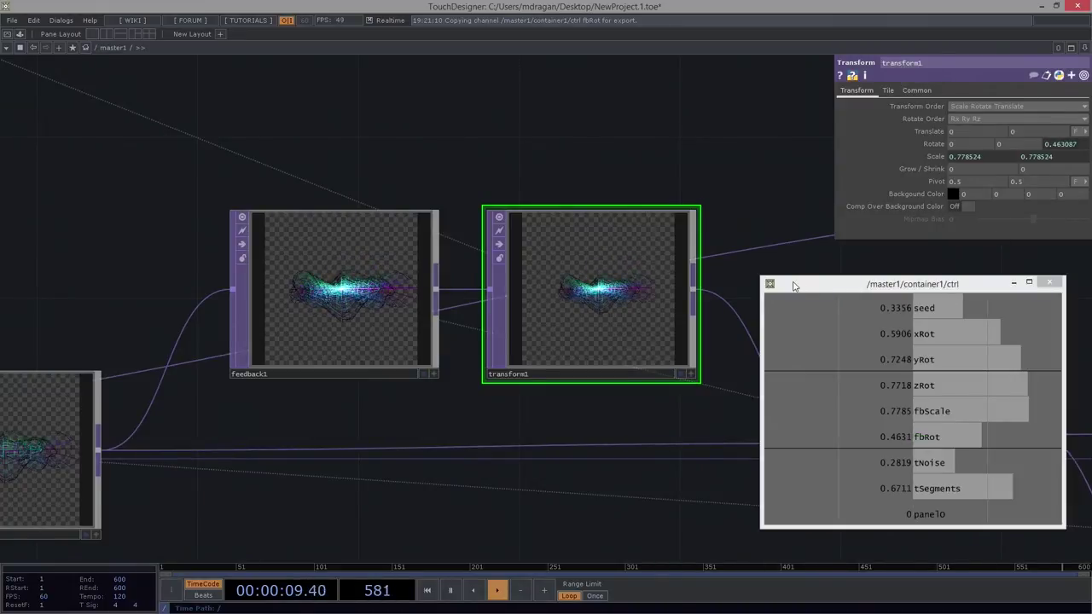
Go back to the geo1 Geometry COMP in master1 and enter its internal SOP network.
left_click(929, 465)
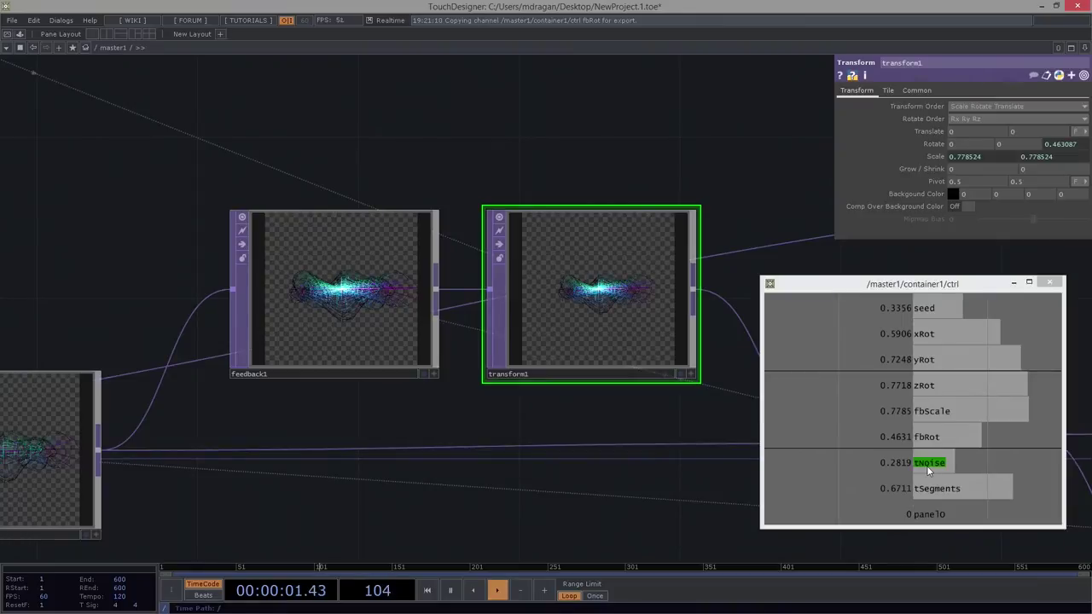
left_click_drag(928, 470, 310, 182)
scroll(415, 244, "down", 5)
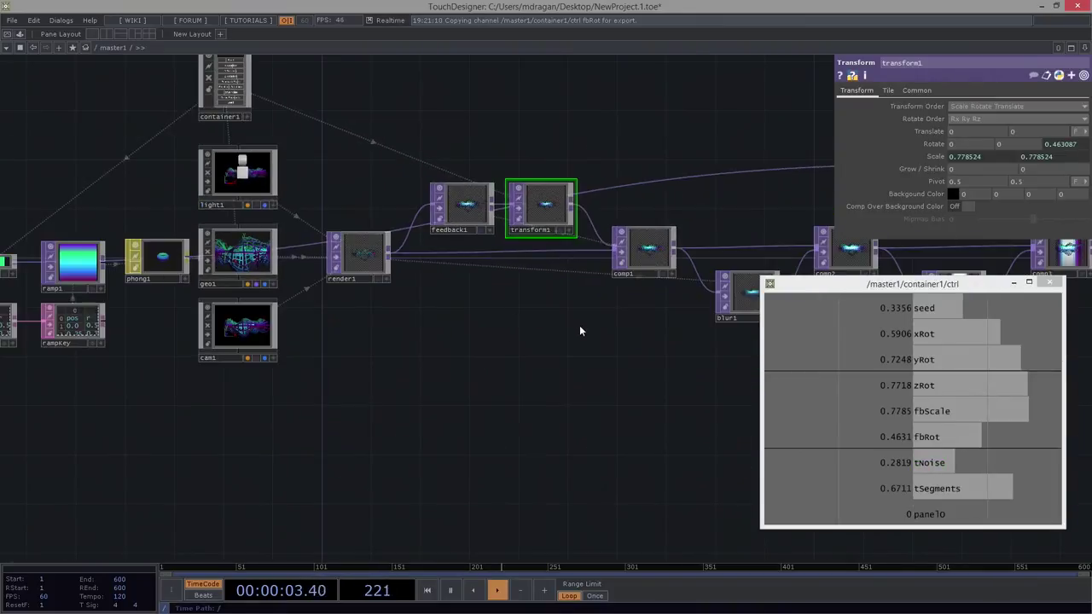
left_click_drag(581, 331, 280, 344)
left_click_drag(5, 126, 337, 169)
left_click_drag(424, 239, 508, 192)
scroll(337, 218, "up", 5)
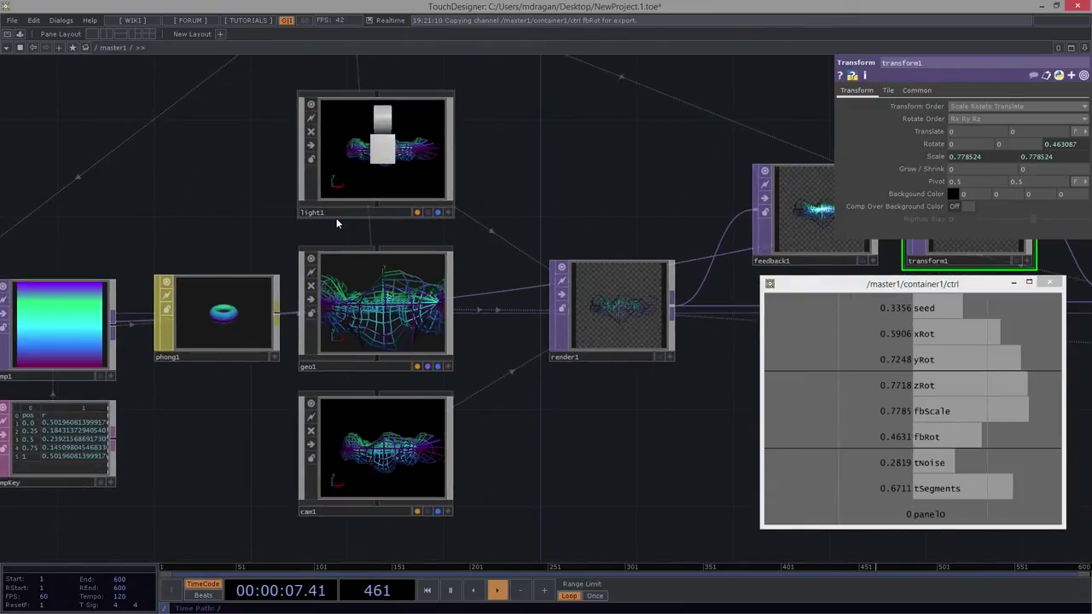
scroll(336, 219, "up", 2)
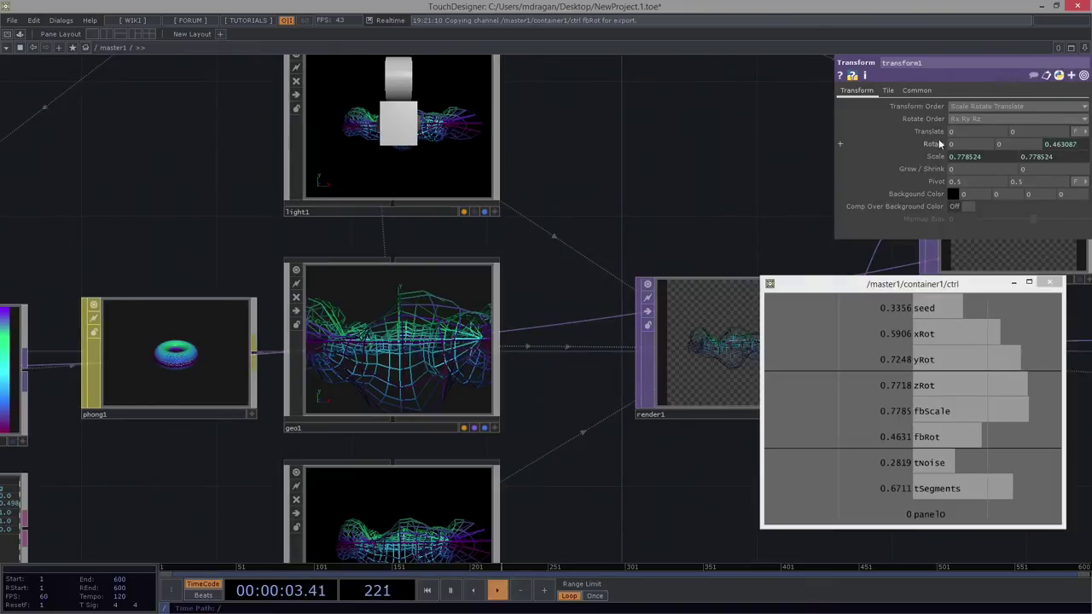
scroll(470, 328, "up", 8)
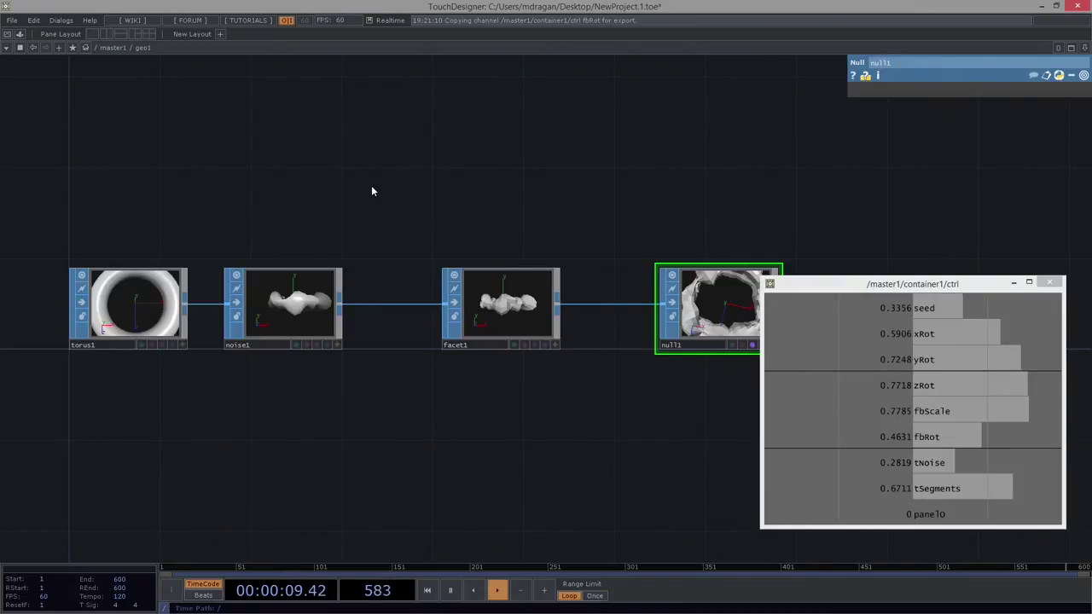
Inside geo1, link the noise1 SOP's Translate Z to ctrl's tNoise channel with a Relative CHOP Reference.
left_click_drag(311, 317, 347, 316)
left_click_drag(377, 171, 479, 183)
scroll(488, 351, "up", 3)
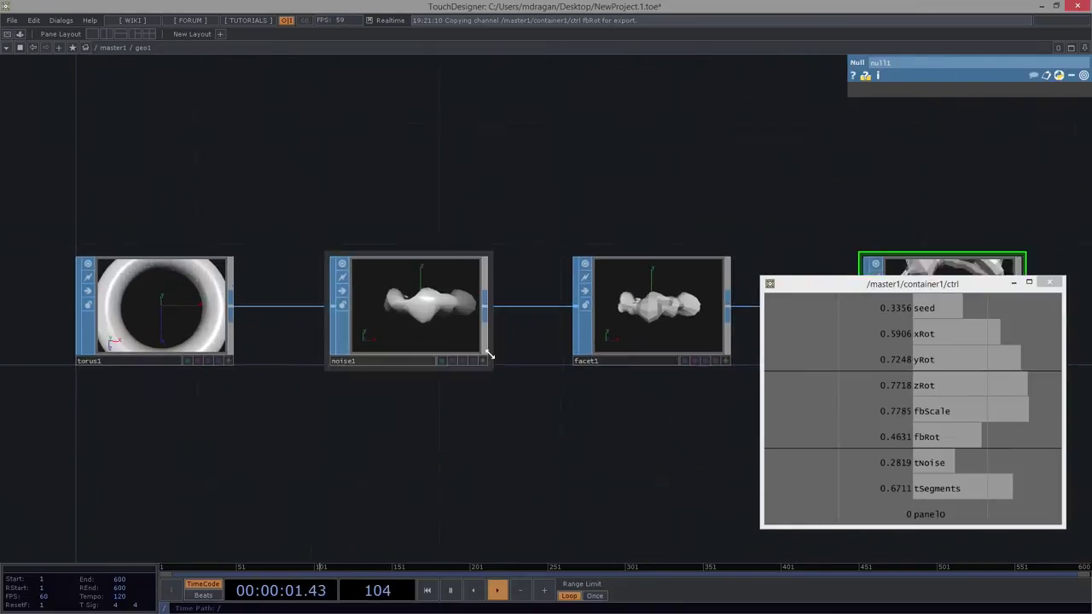
right_click_drag(337, 181, 382, 439)
left_click_drag(381, 439, 382, 441)
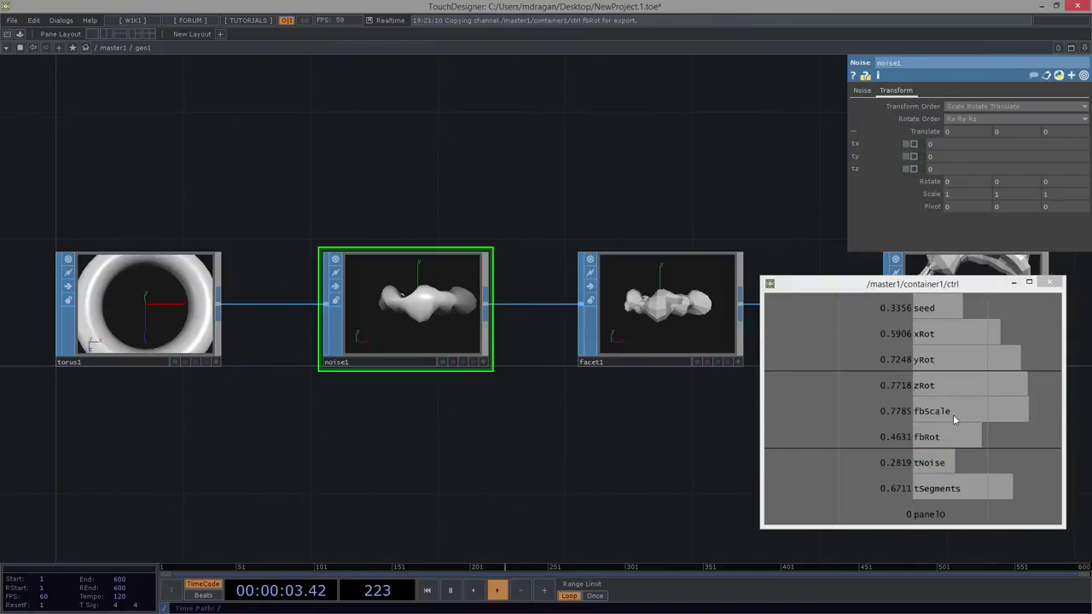
left_click_drag(930, 462, 962, 171)
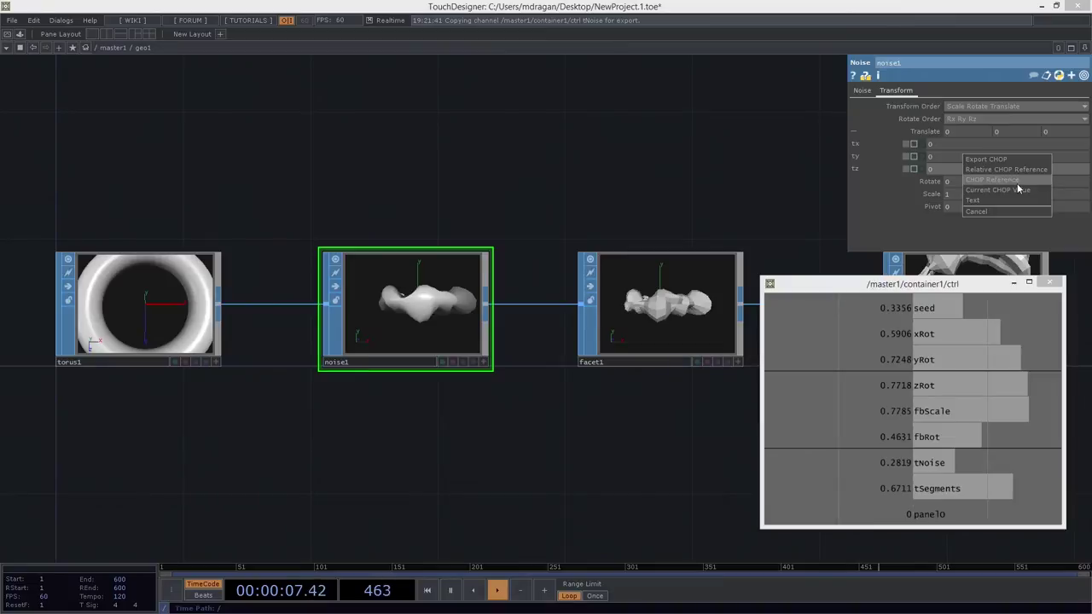
left_click(1017, 168)
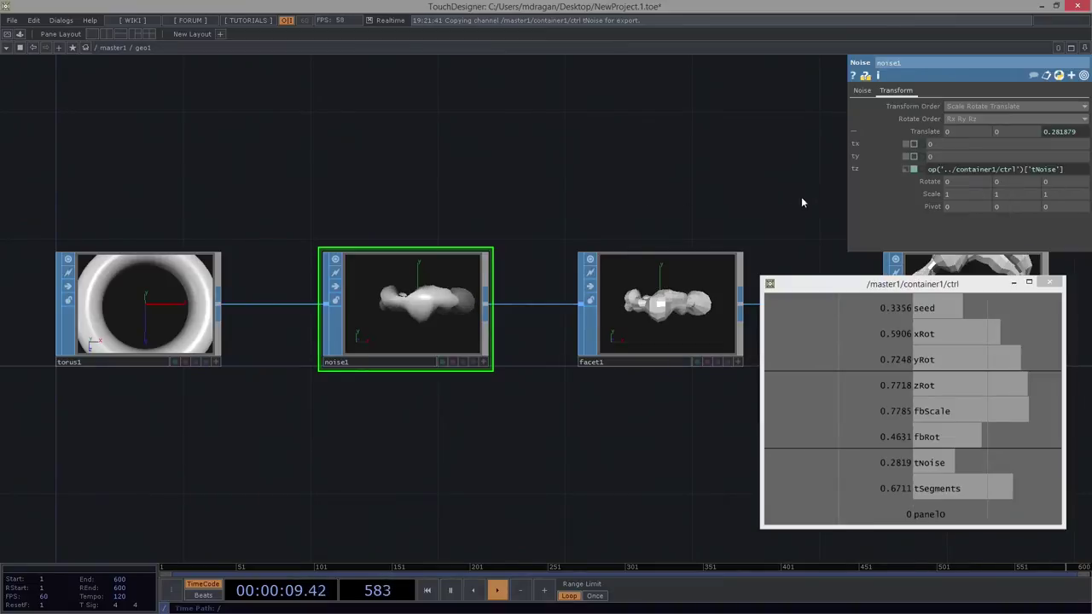
Link the torus1 SOP's Rows to ctrl's tSegments channel with a Relative CHOP Reference.
mouse_move(664, 187)
right_mouse_down()
mouse_move(693, 353)
mouse_move(651, 185)
right_mouse_up()
right_click_drag(207, 165, 161, 494)
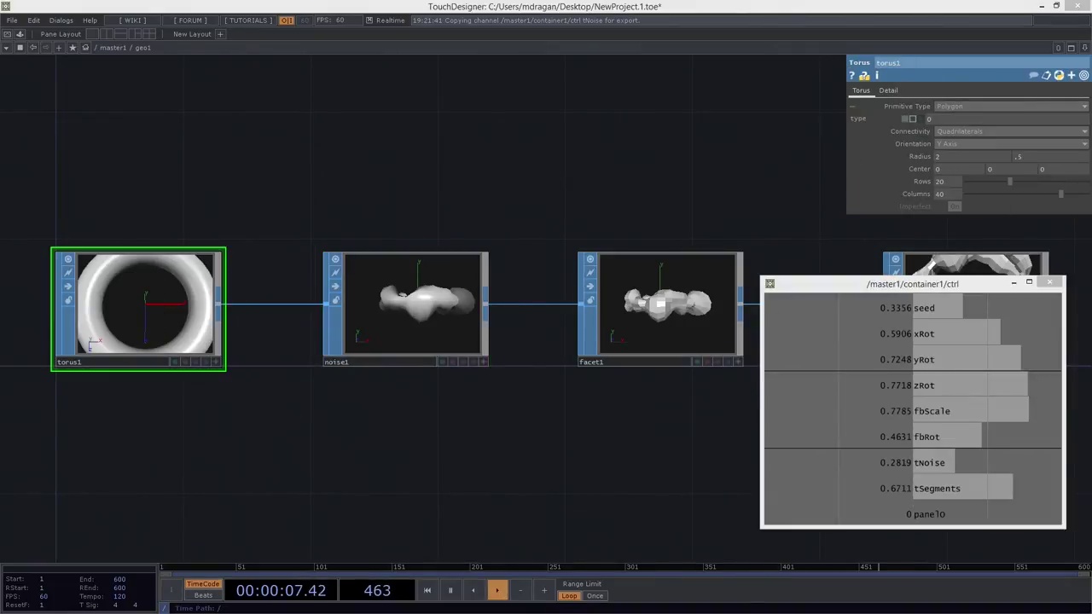
left_click_drag(947, 483, 951, 478)
left_click_drag(937, 184, 939, 183)
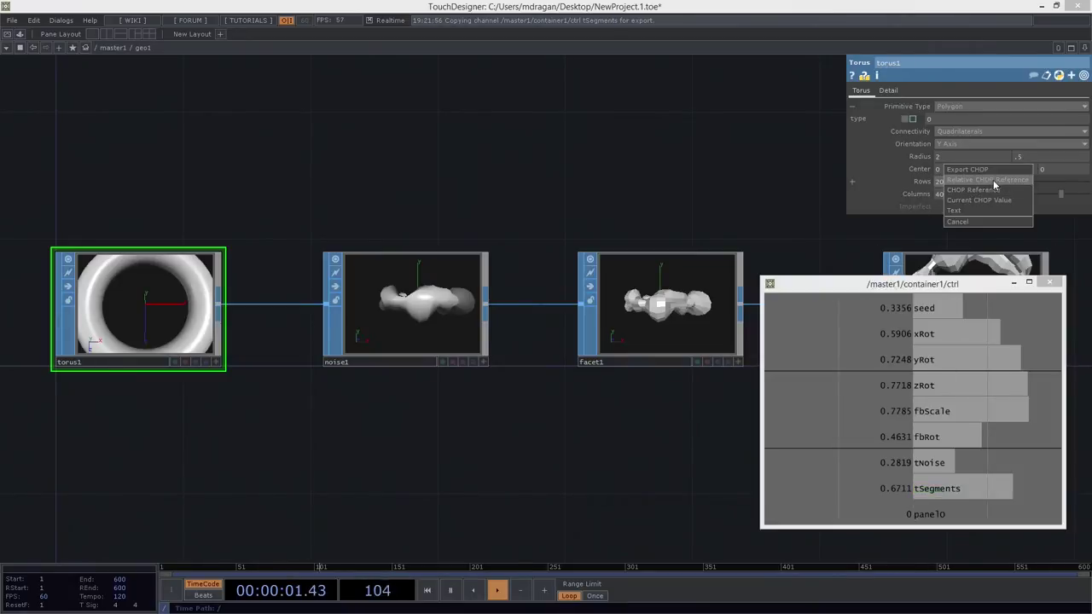
left_click(994, 182)
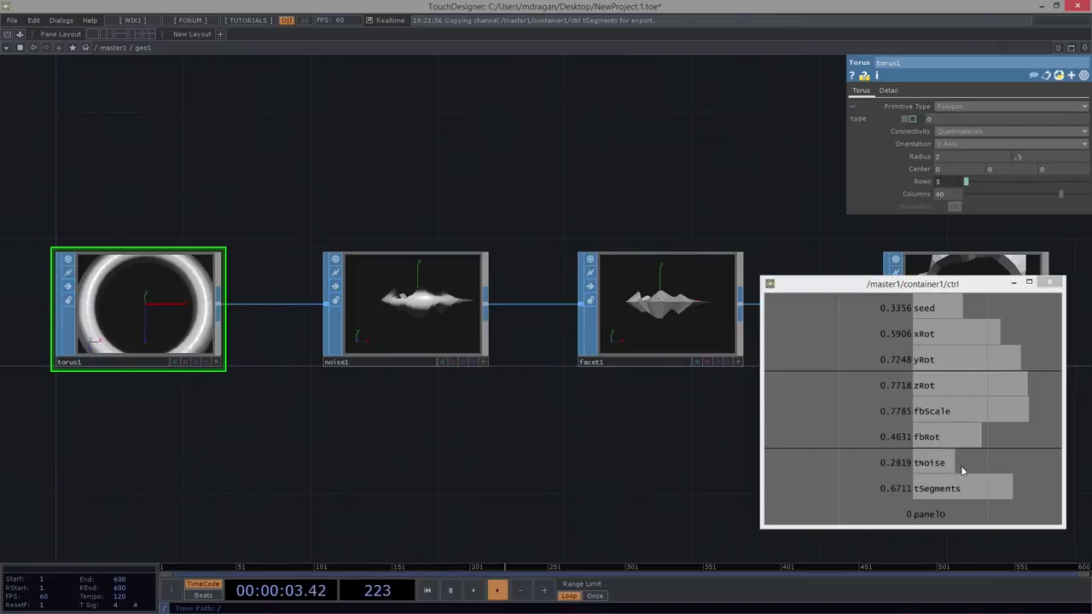
Link torus1's Columns to ctrl's tSegments channel with a Relative CHOP Reference and multiply the expression by 0.75.
left_click_drag(939, 492, 951, 234)
left_click_drag(935, 195, 938, 195)
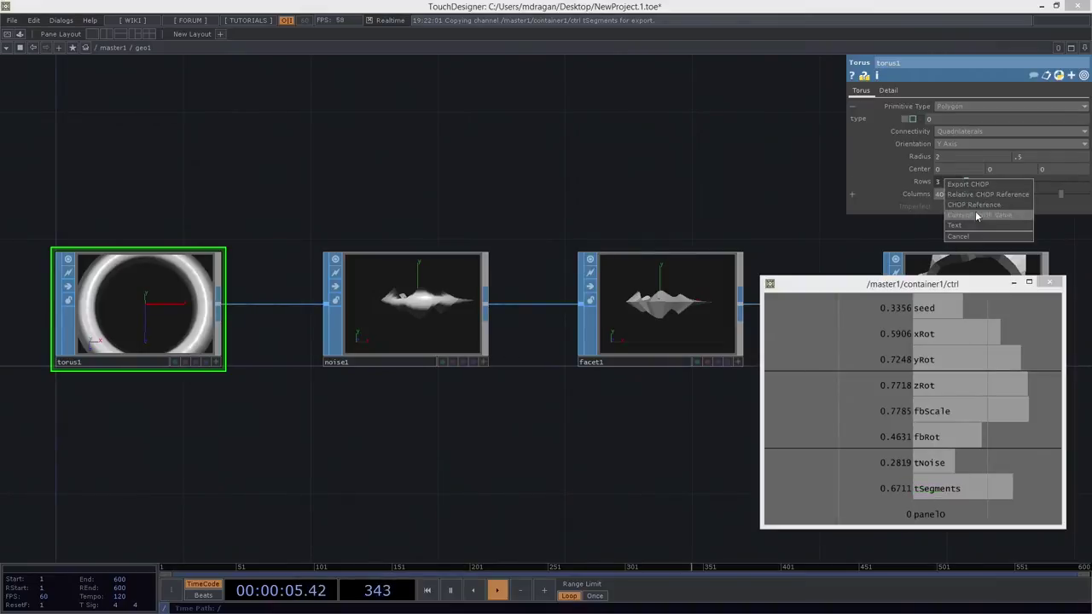
left_click(990, 197)
left_click(928, 195)
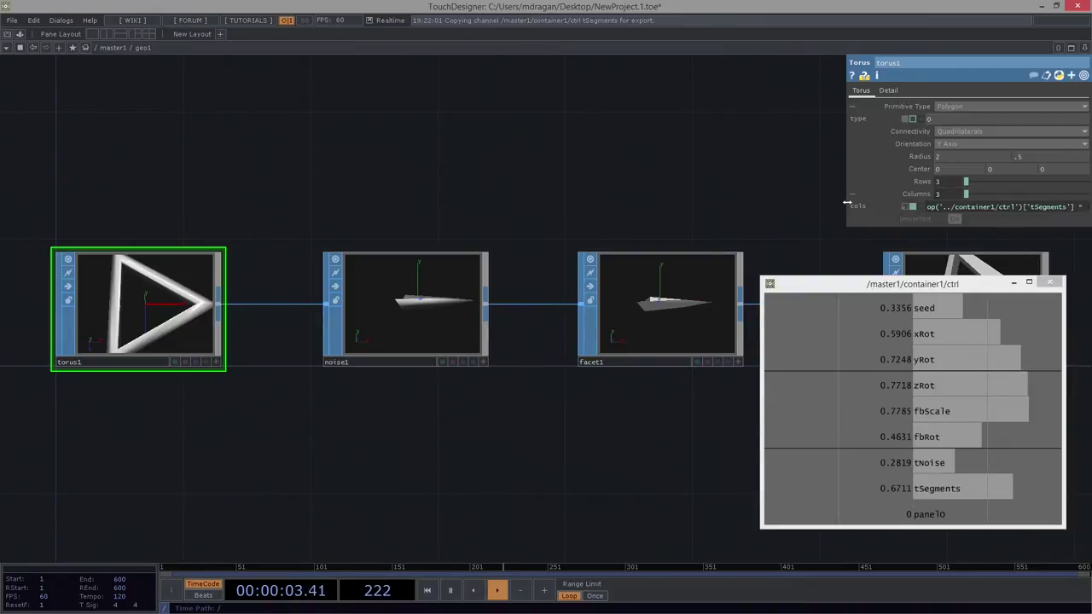
left_click_drag(848, 202, 739, 202)
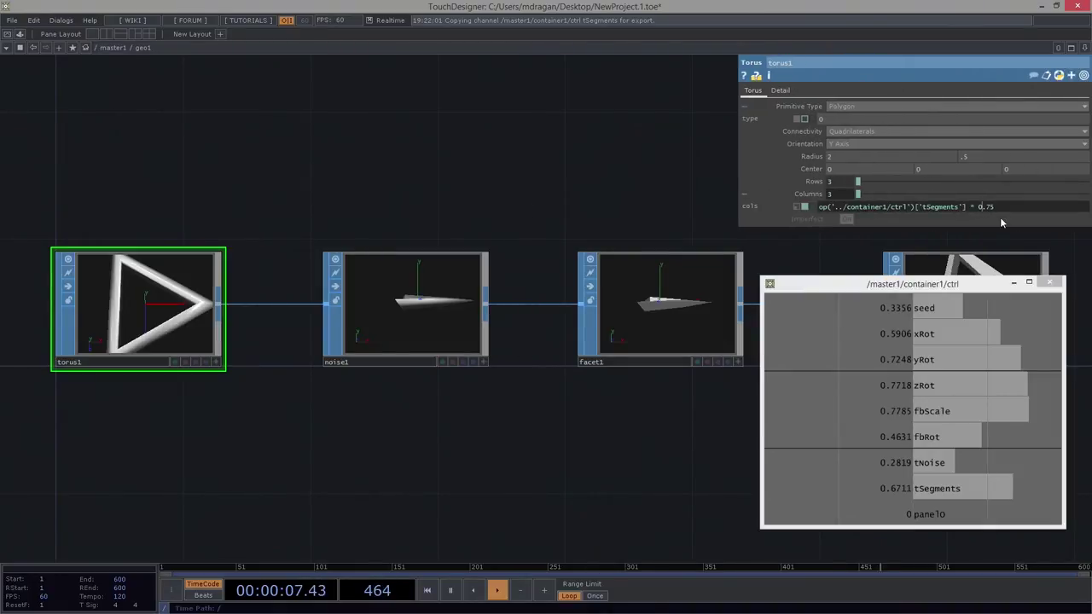
Return to the master1 network and display the bg TOP as the network editor's background.
middle_click_drag(538, 170, 532, 261)
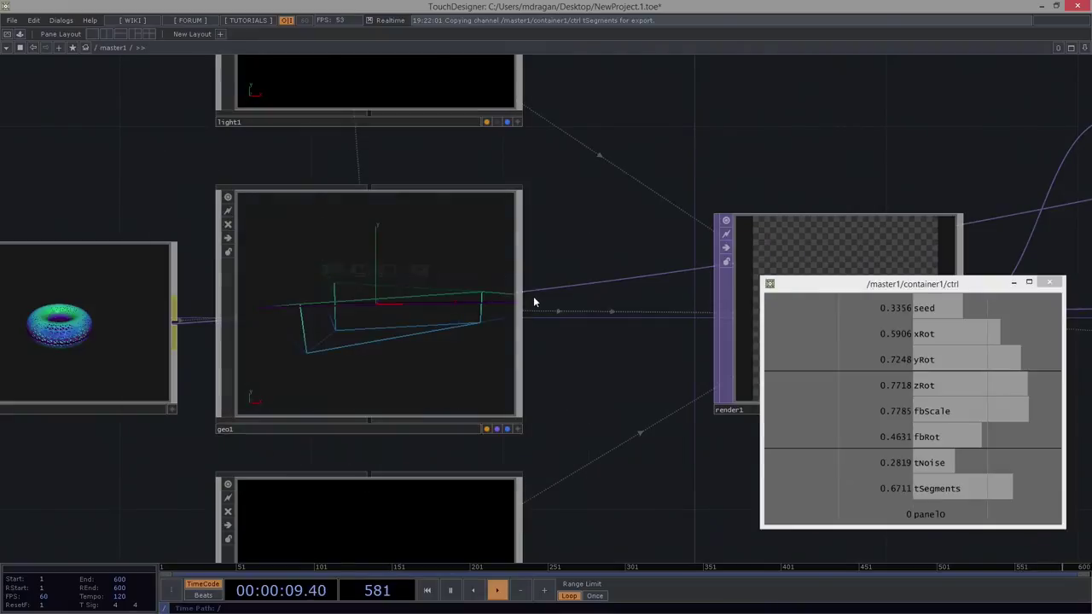
scroll(533, 300, "down", 8)
left_click_drag(597, 281, 492, 337)
scroll(484, 364, "up", 7)
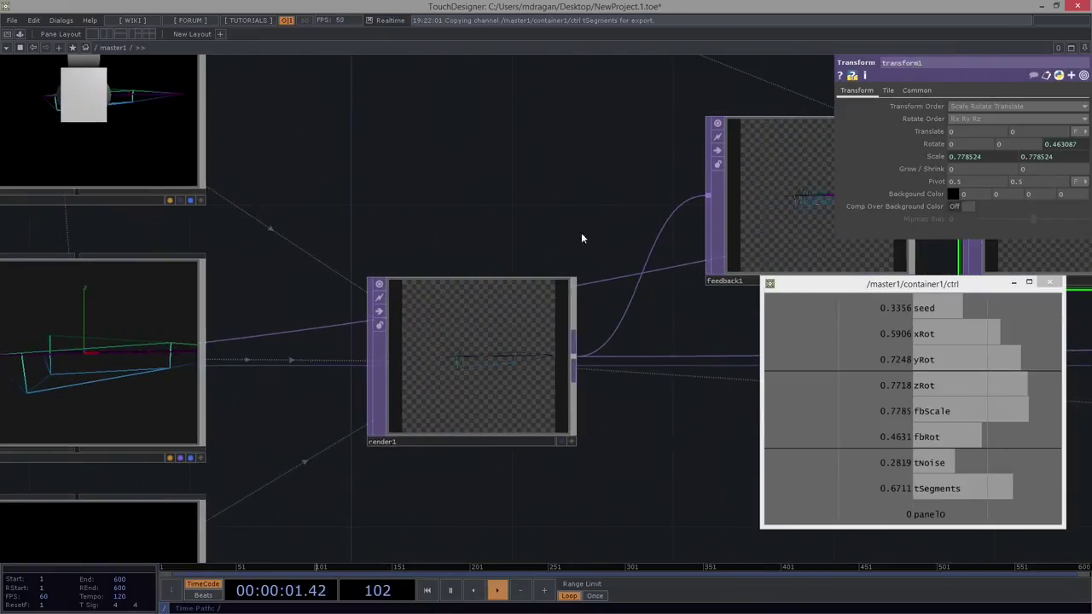
left_click_drag(583, 237, 359, 268)
middle_click_drag(653, 294, 725, 427)
left_click_drag(251, 231, 190, 229)
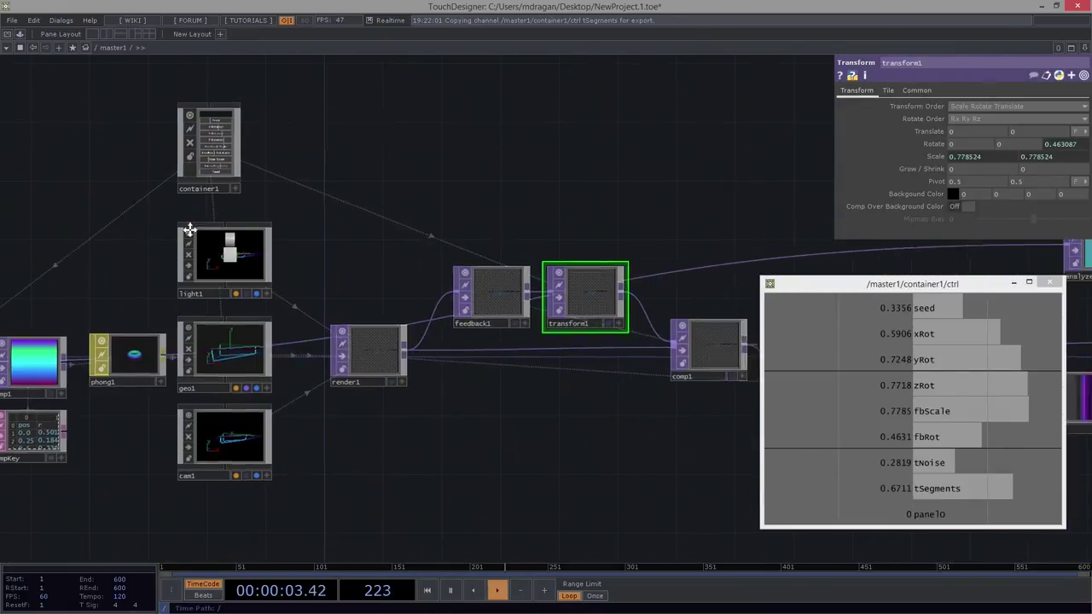
scroll(654, 349, "up", 10)
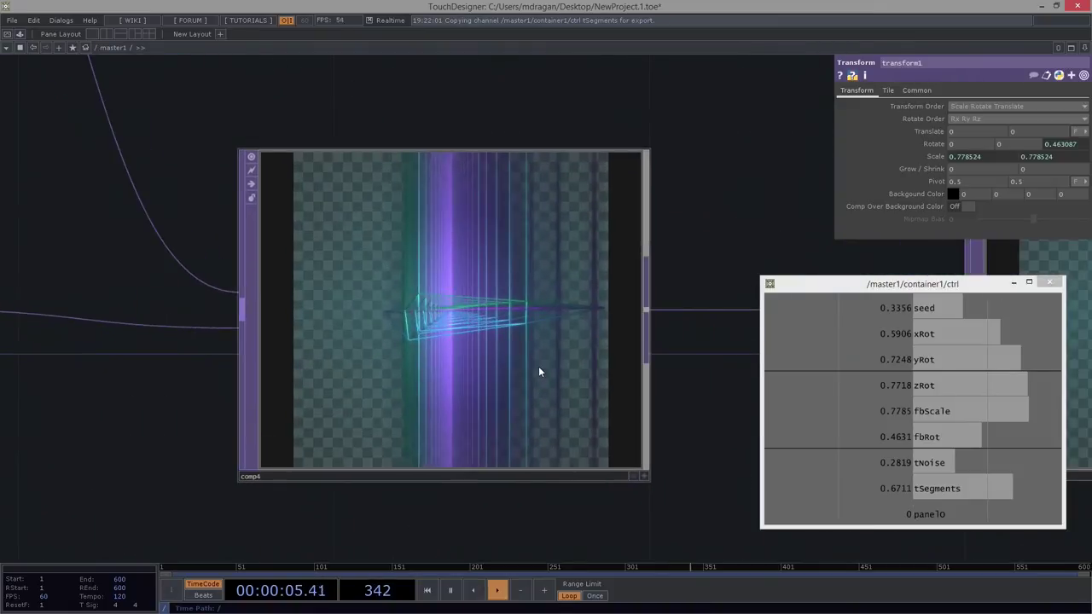
scroll(538, 371, "down", 6)
scroll(481, 227, "up", 6)
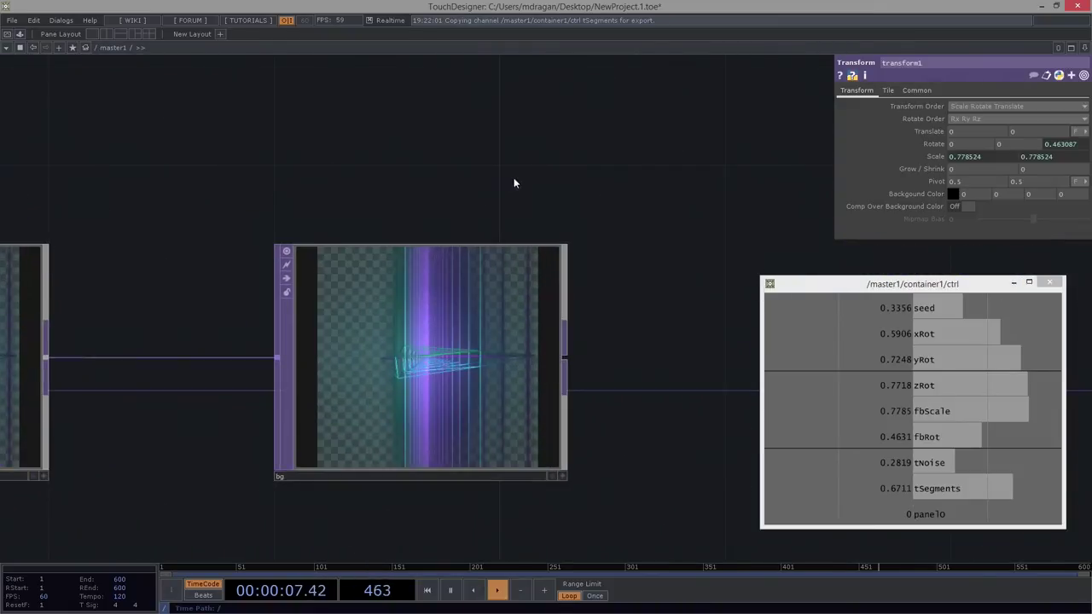
left_click_drag(516, 183, 1011, 203)
middle_click_drag(741, 277, 227, 183)
left_click_drag(227, 182, 849, 147)
left_click_drag(371, 414, 12, 462)
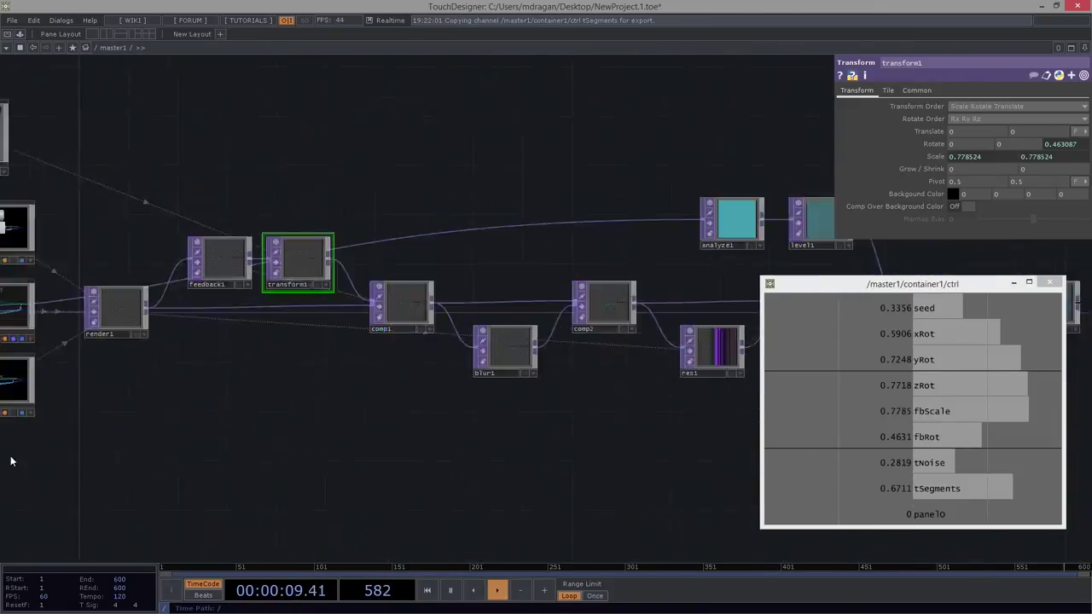
left_click(748, 357)
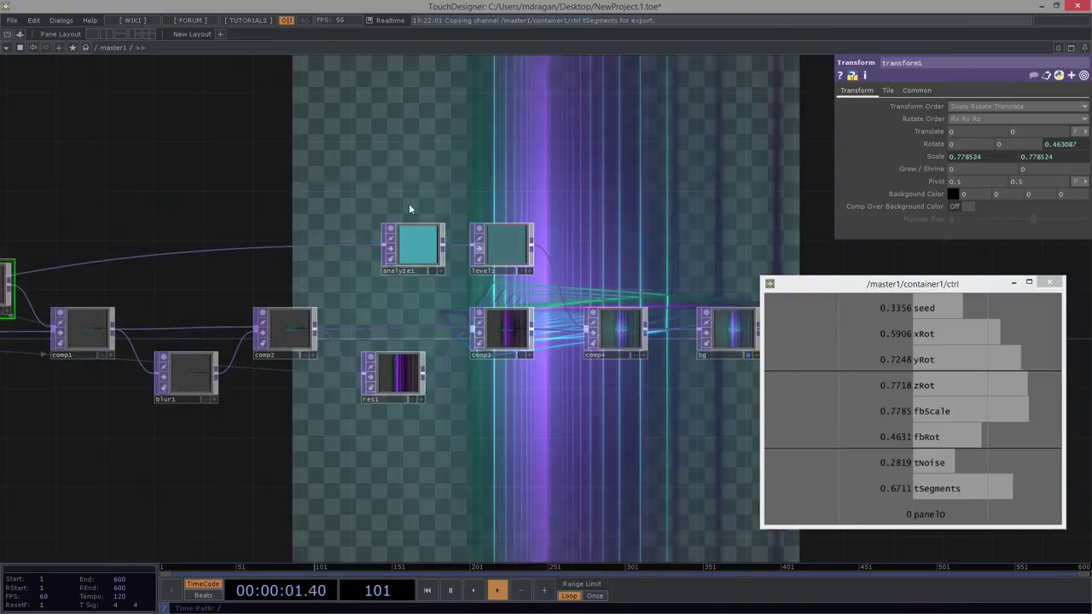
Go back to container1 and make its viewer active so its sliders can be operated in the network.
left_click_drag(401, 136, 856, 174)
left_click_drag(363, 232, 559, 250)
middle_click_drag(266, 201, 513, 229)
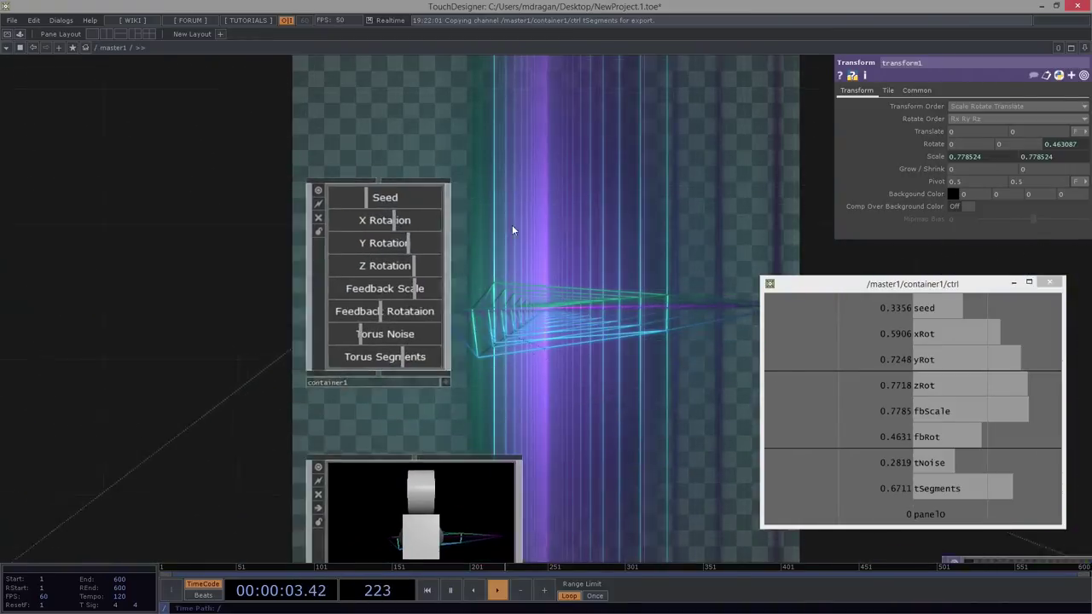
scroll(513, 230, "up", 2)
mouse_move(412, 212)
left_mouse_down()
mouse_move(439, 202)
mouse_move(421, 207)
left_mouse_up()
left_click(554, 462)
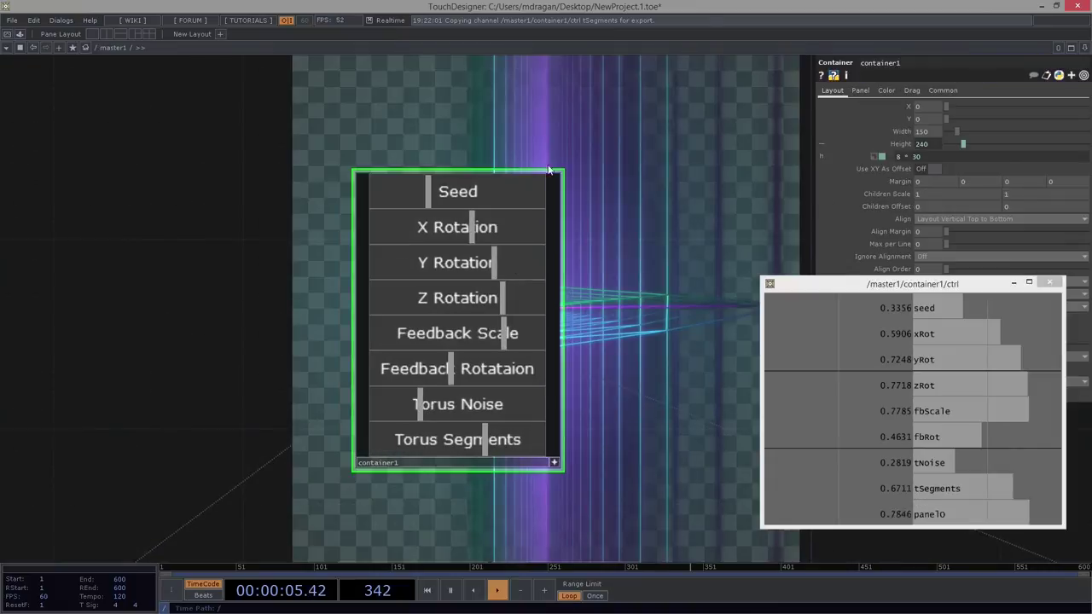
Adjust container1's sliders, with Seed about 0.48, Z Rotation 0, Feedback Scale about 0.92, Feedback Rotation about 0.9 and Torus Noise about 0.59.
left_click_drag(548, 165, 430, 180)
left_click_drag(316, 204, 356, 282)
left_click_drag(357, 280, 311, 298)
left_click_drag(398, 324, 185, 328)
left_click_drag(388, 348, 408, 388)
left_click_drag(305, 421, 348, 471)
left_click_drag(607, 383, 643, 326)
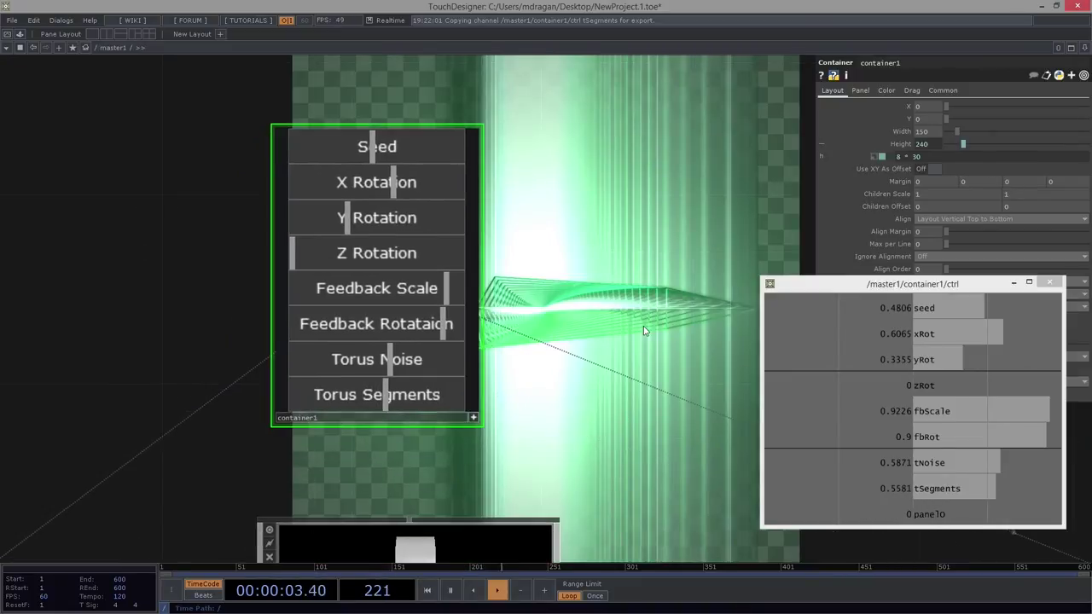
scroll(644, 326, "down", 2)
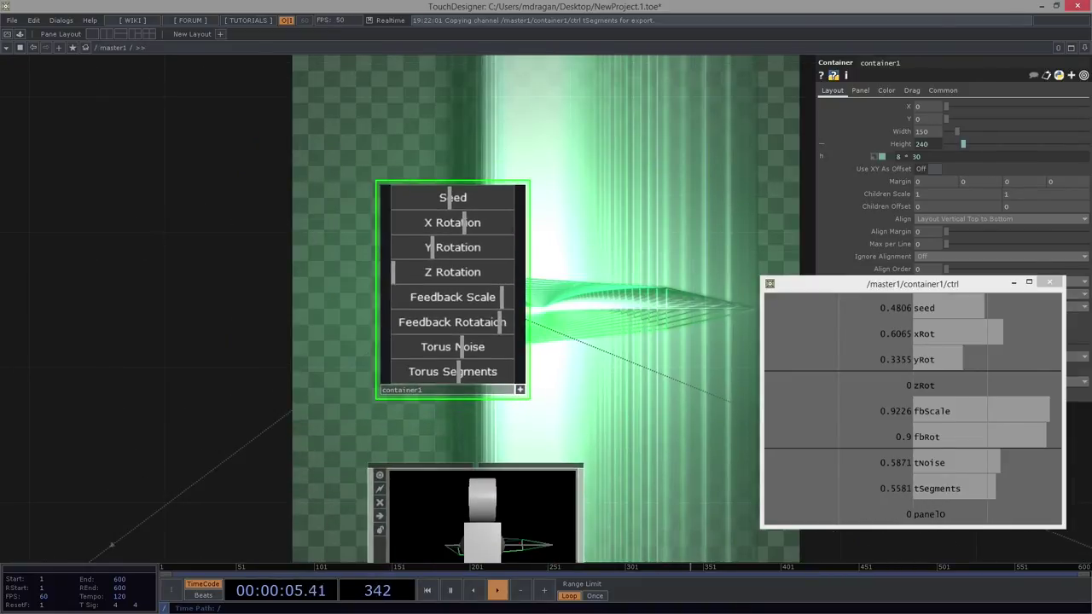
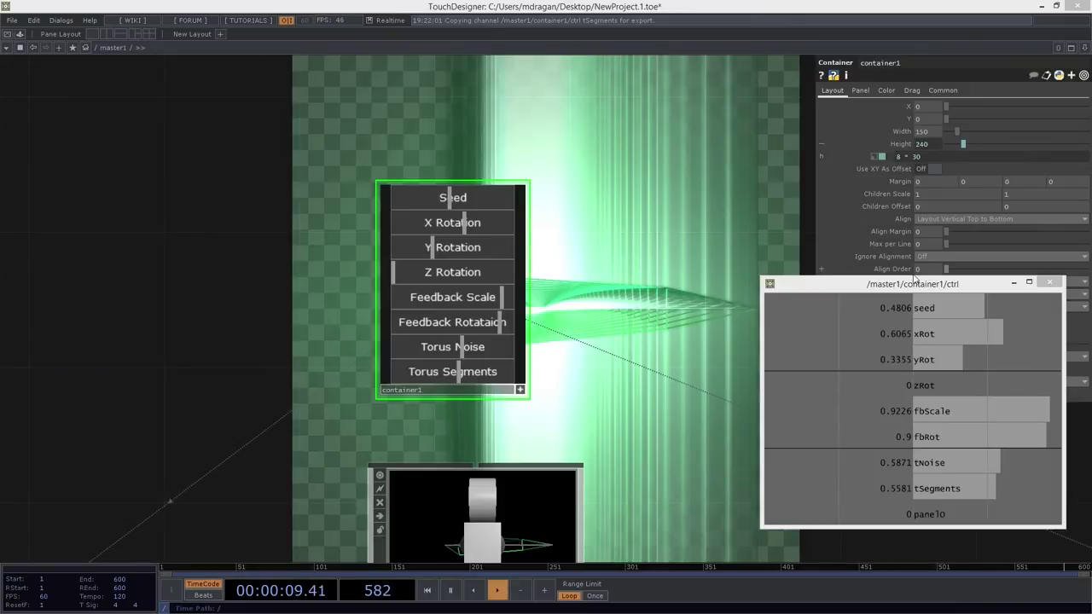
Inside container1, open table1 in a floating viewer widened to show all columns, and close the ctrl viewer.
left_click_drag(624, 340, 631, 272)
scroll(632, 272, "down", 5)
scroll(631, 294, "up", 5)
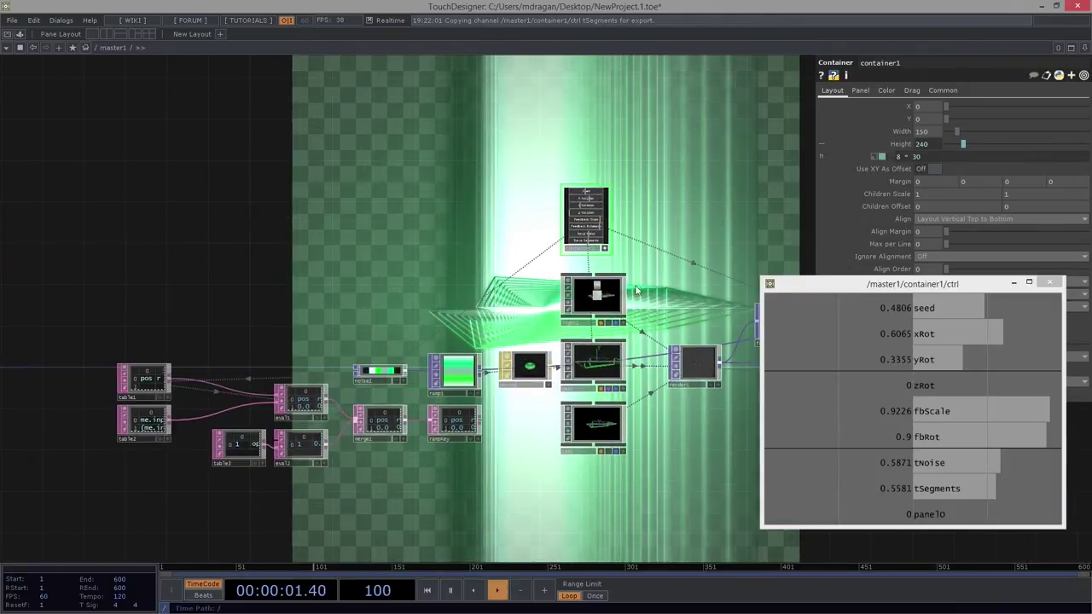
scroll(646, 295, "up", 5)
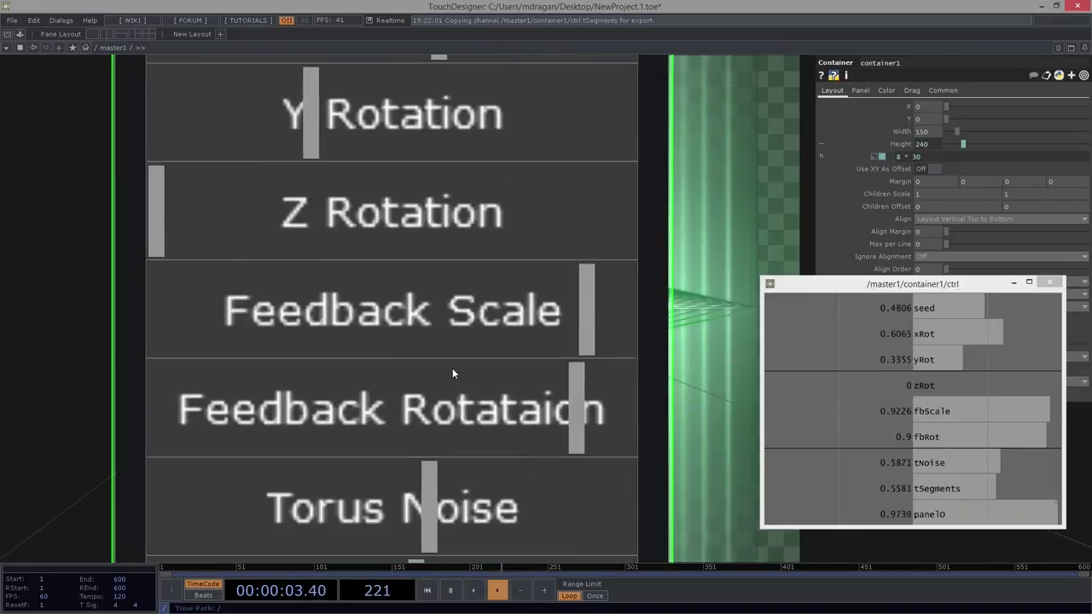
scroll(251, 429, "up", 3)
scroll(250, 430, "up", 3)
right_click(346, 282)
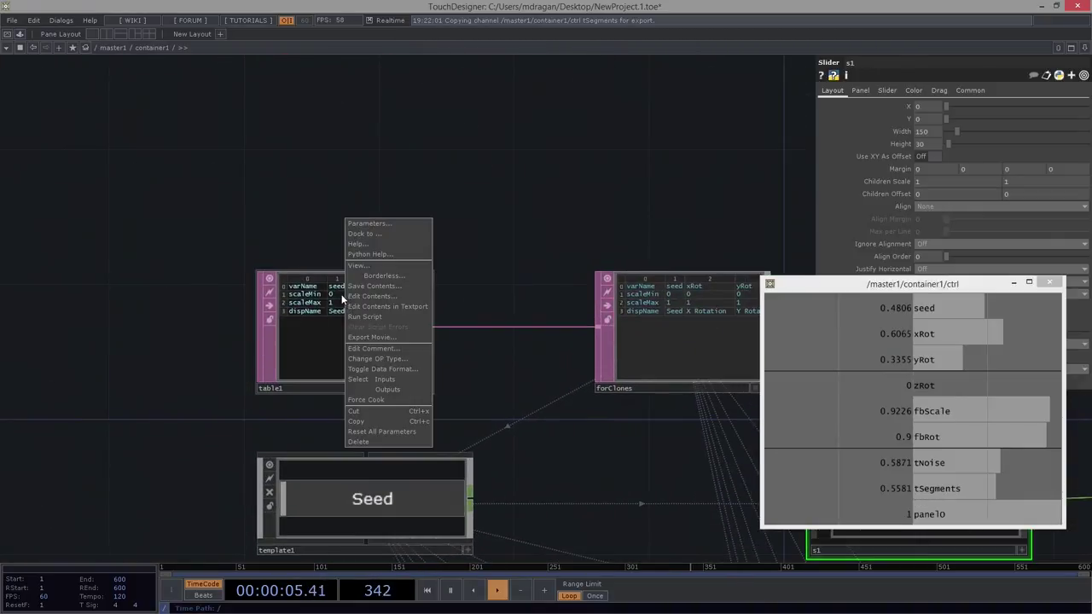
left_click(396, 265)
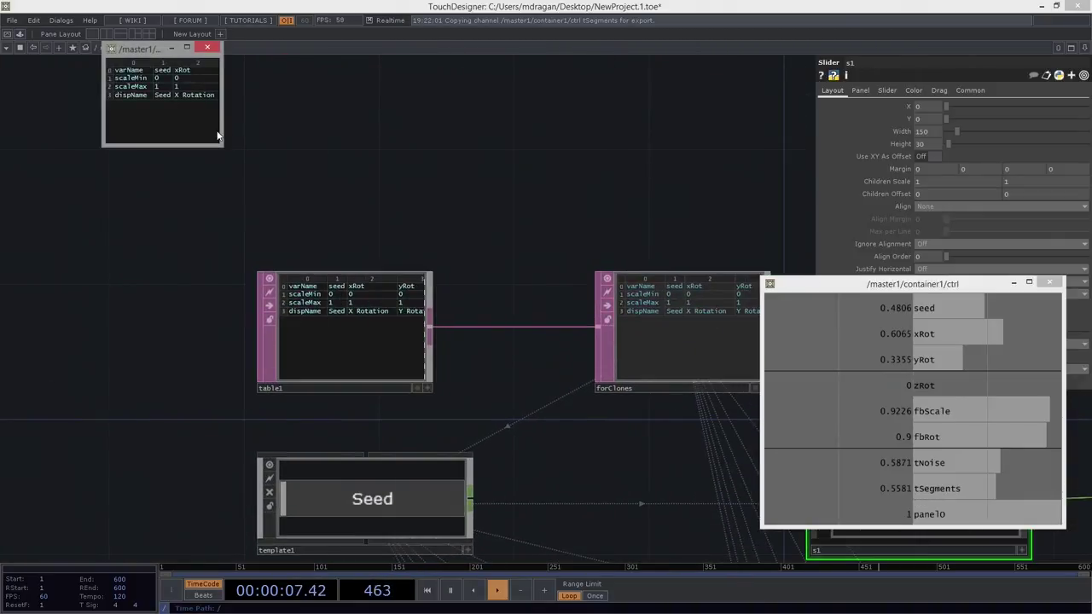
left_click_drag(224, 130, 646, 131)
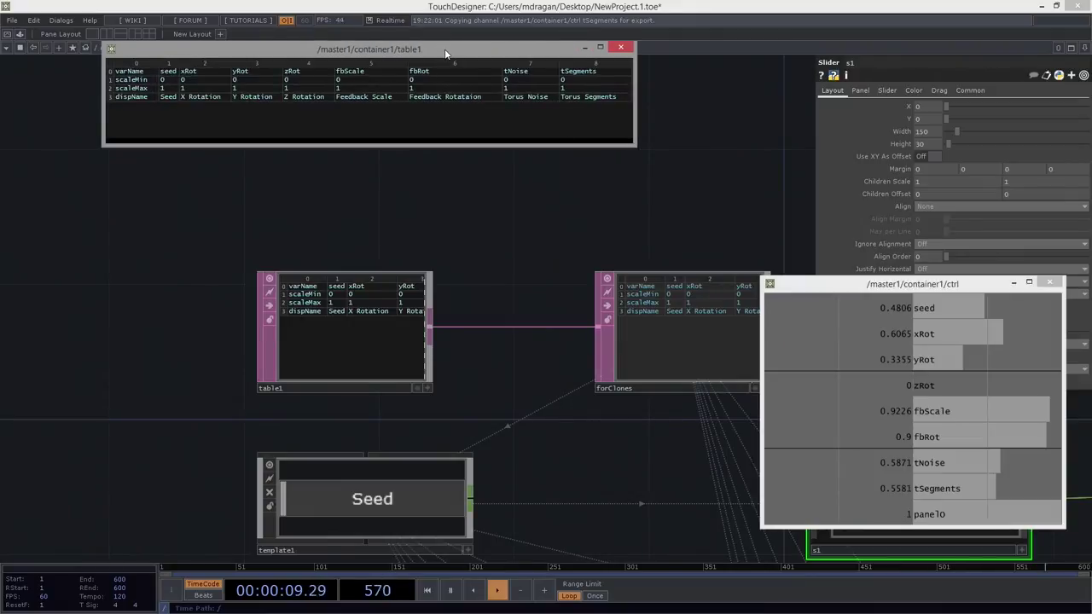
left_click_drag(444, 49, 885, 487)
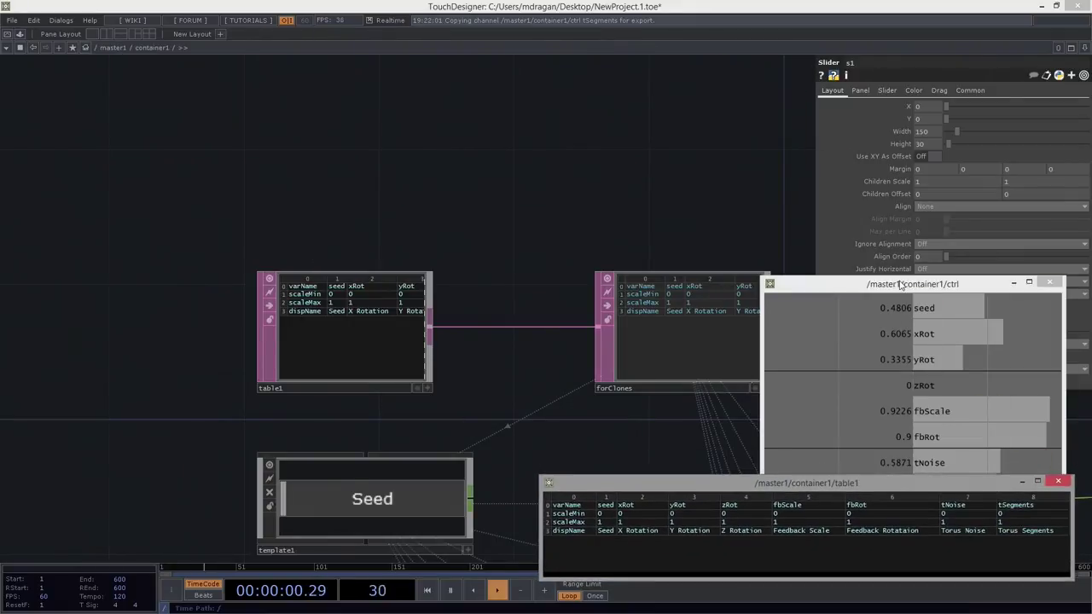
left_click_drag(900, 284, 837, 182)
left_click(937, 178)
Return to master1, open container1's slider panel in a floating viewer above the table1 window, and hide the parameter window.
key("u")
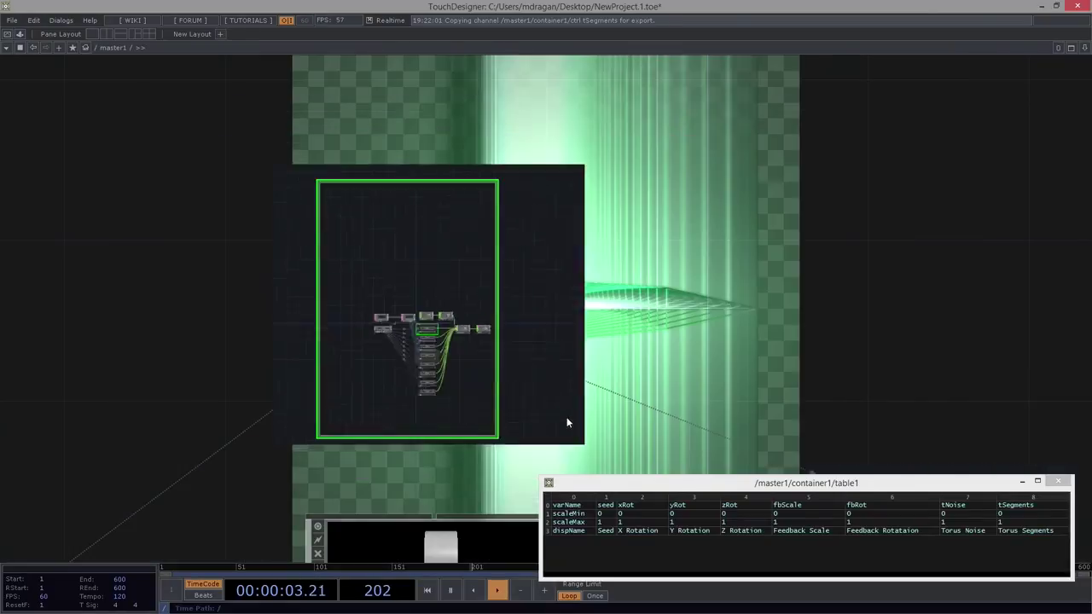
left_click_drag(785, 443, 587, 210)
scroll(587, 210, "down", 4)
left_click_drag(529, 329, 435, 267)
scroll(436, 268, "up", 3)
left_click_drag(519, 68, 498, 237)
left_click(383, 141)
right_click(383, 141)
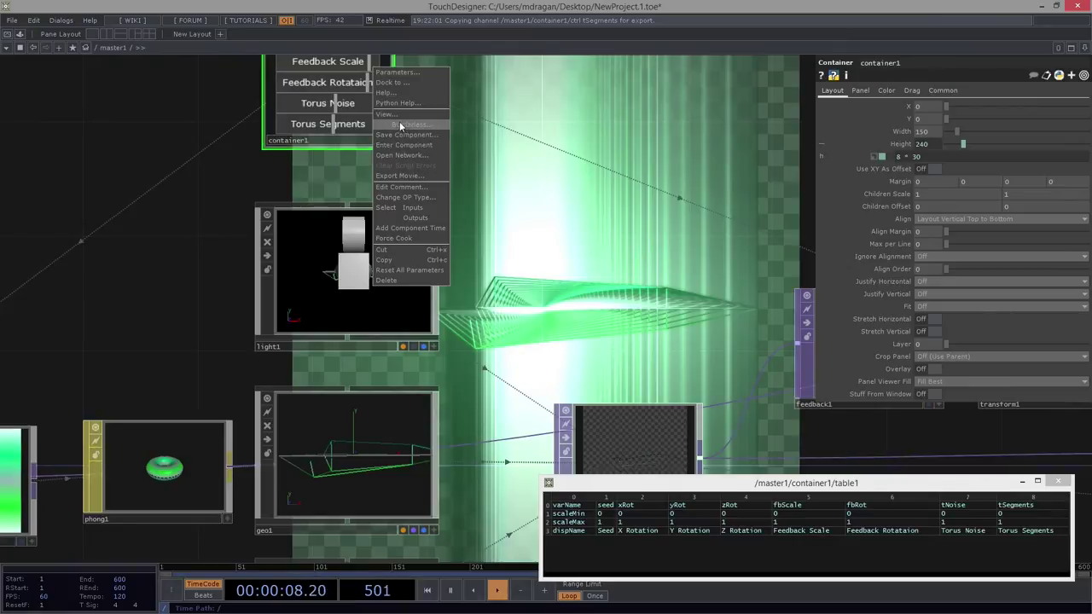
left_click(398, 116)
left_click_drag(128, 42, 1009, 318)
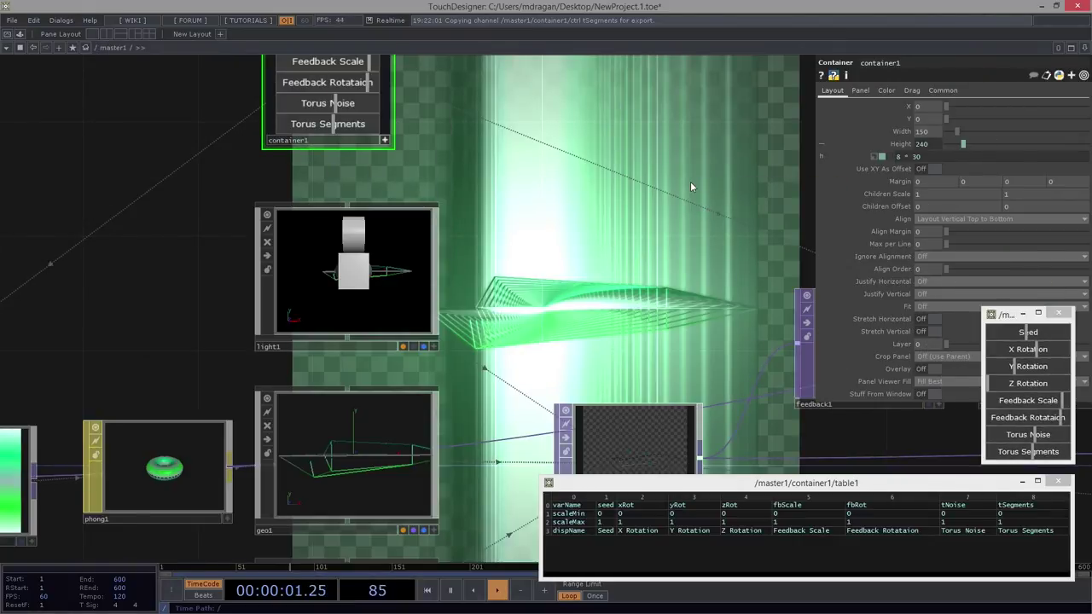
key("p")
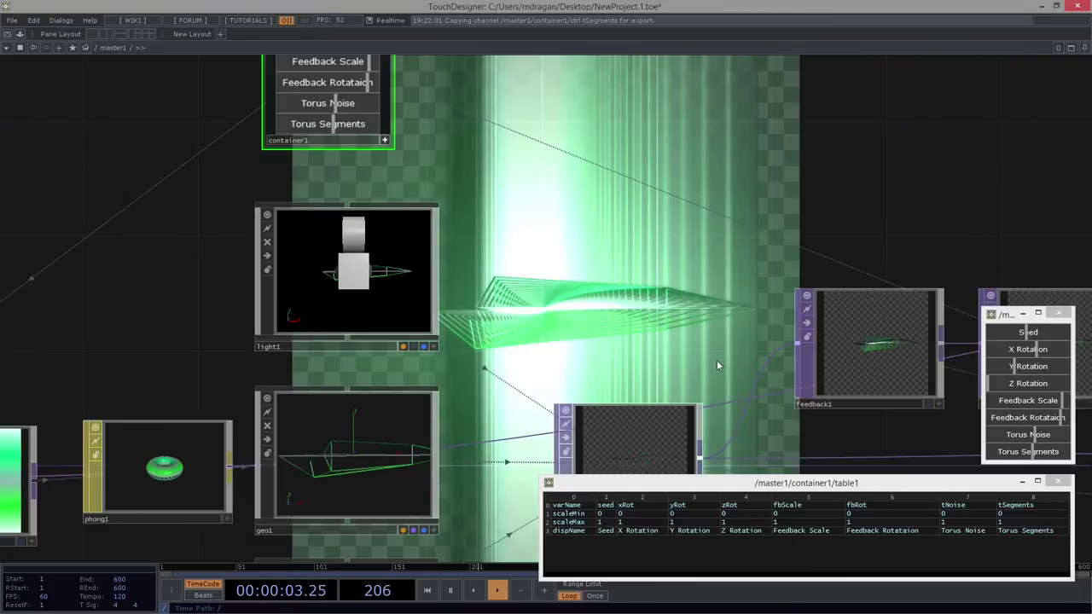
Select geo1 and set xRot's scaleMax in table1 to 360.
left_click_drag(717, 365, 714, 182)
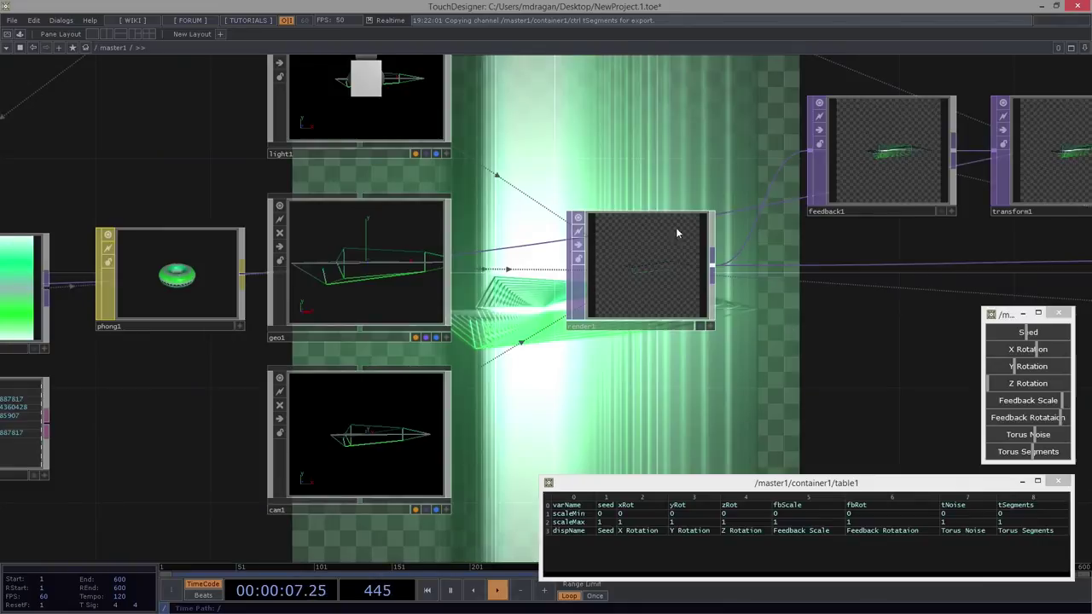
left_click_drag(676, 227, 689, 387)
left_click(394, 410)
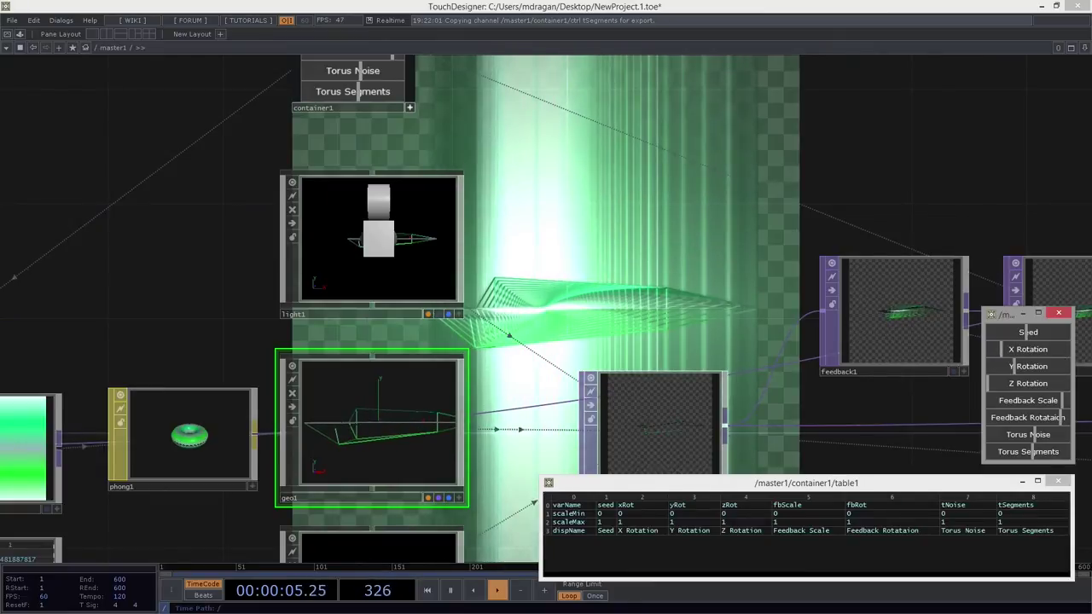
left_click(606, 514)
left_click(634, 514)
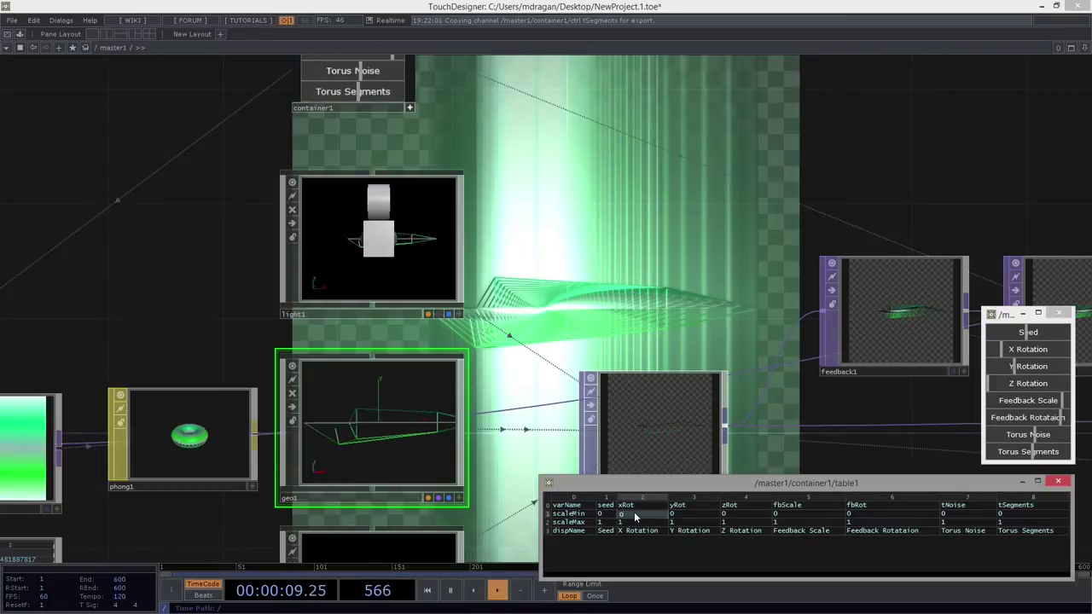
left_click(634, 522)
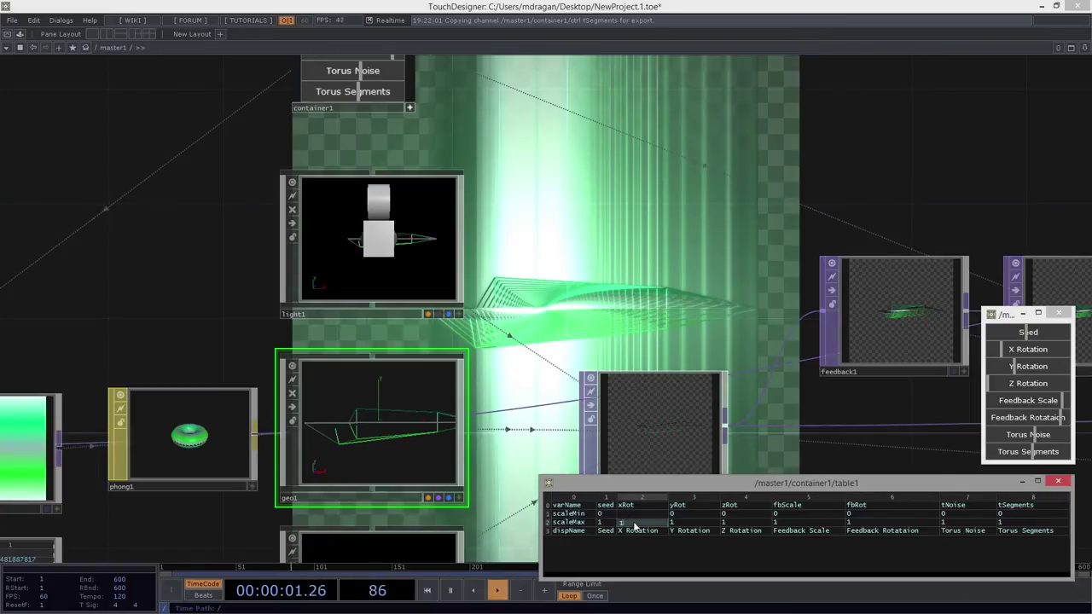
type("360")
left_click(629, 201)
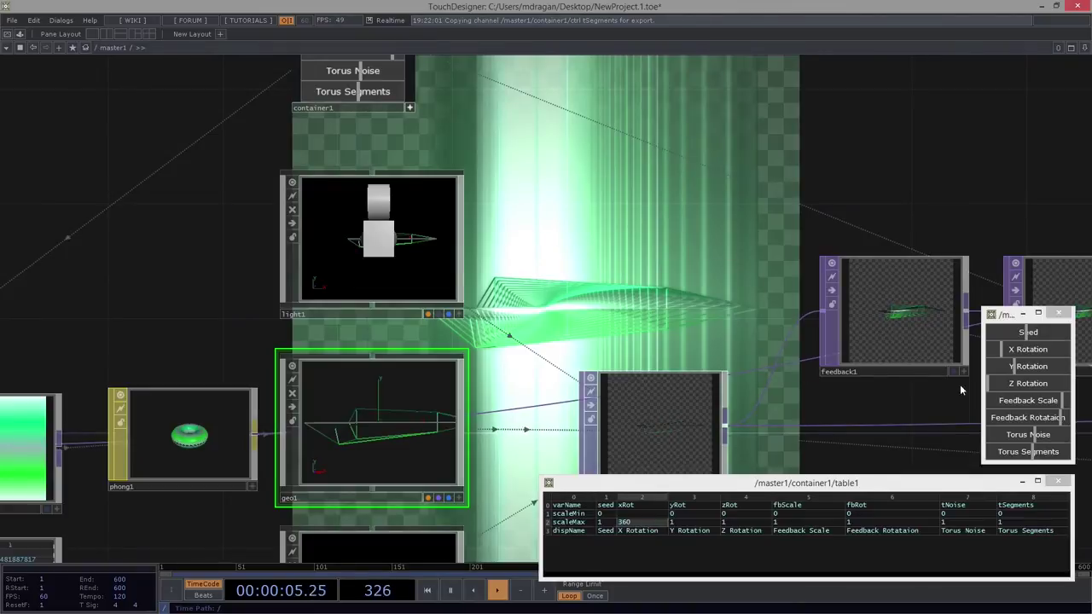
Test the X Rotation slider and show geo1's parameters to check its rotation references.
left_click_drag(1005, 351, 932, 351)
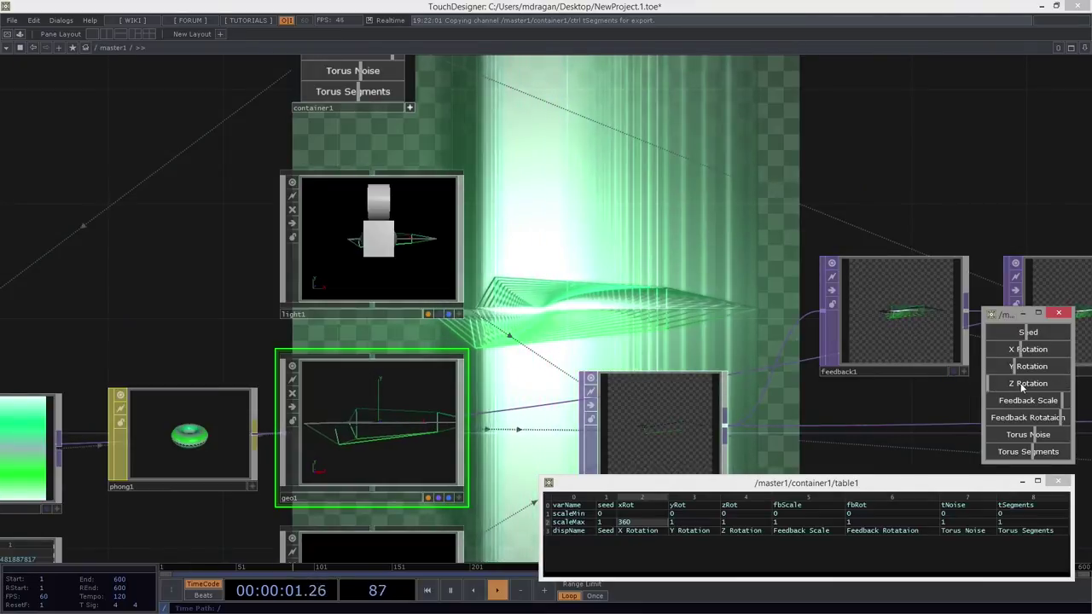
left_click(430, 403)
key("p")
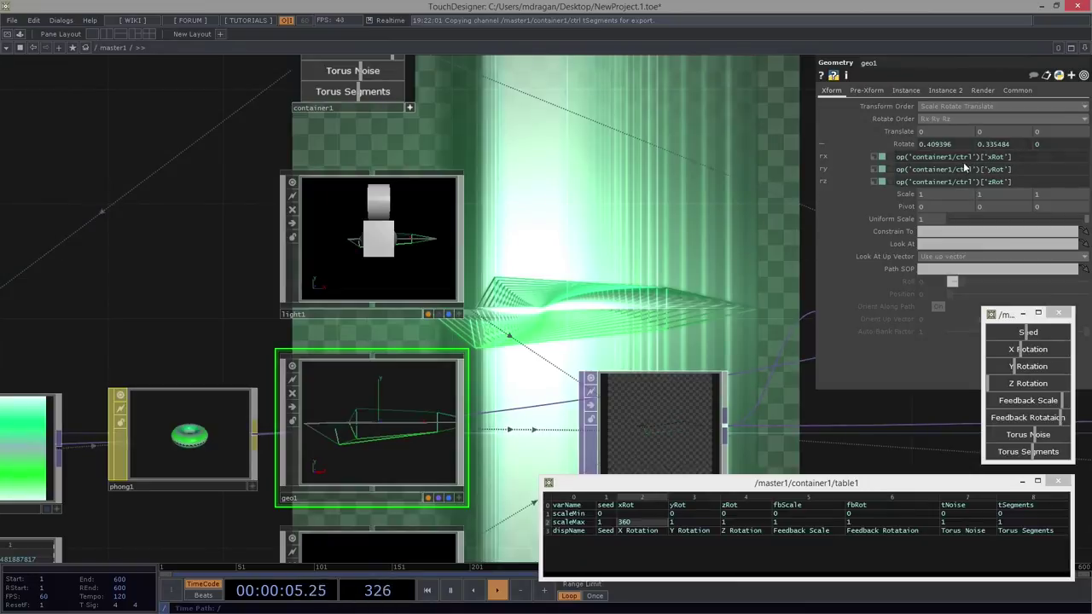
Enter 0 as xRot's scaleMin in table1.
left_click(649, 516)
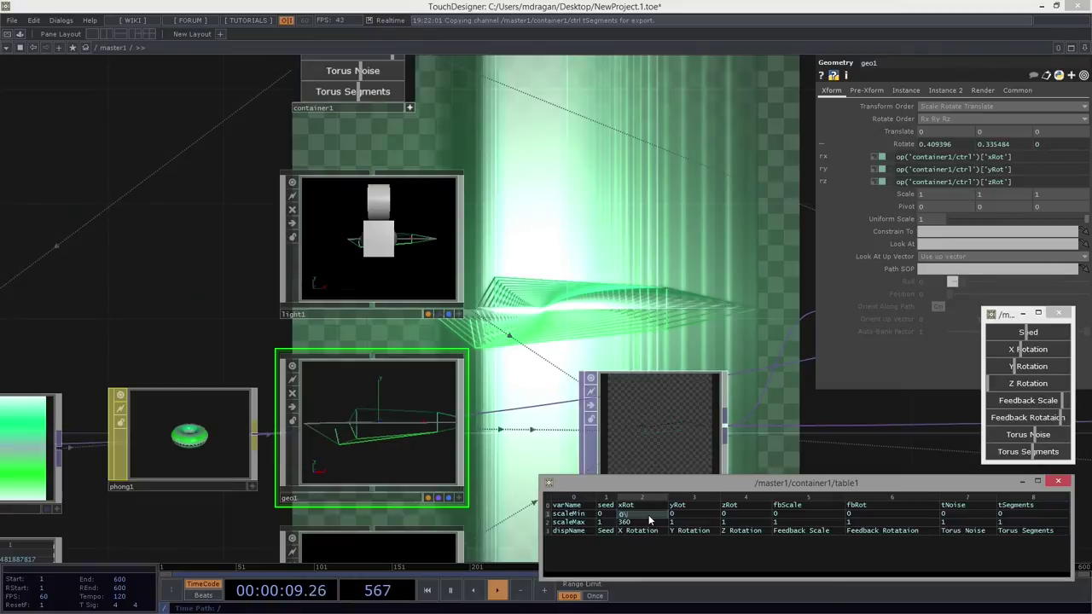
key("BackSpace")
left_click(748, 453)
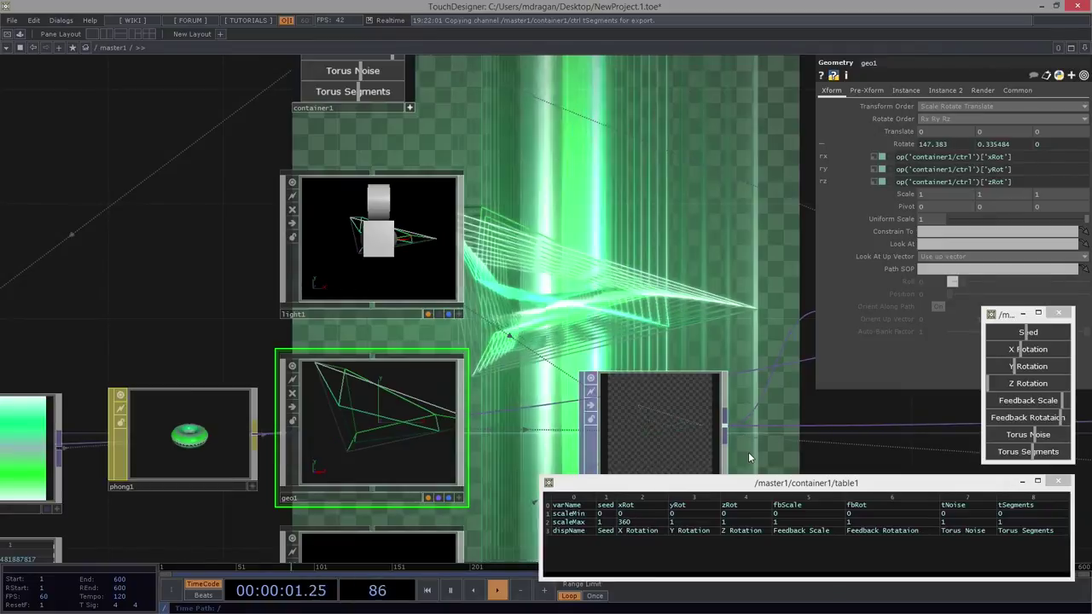
Set xRot's scaleMin to -180 and scaleMax to 180 in table1.
left_click_drag(1024, 351, 1023, 399)
left_click(620, 514)
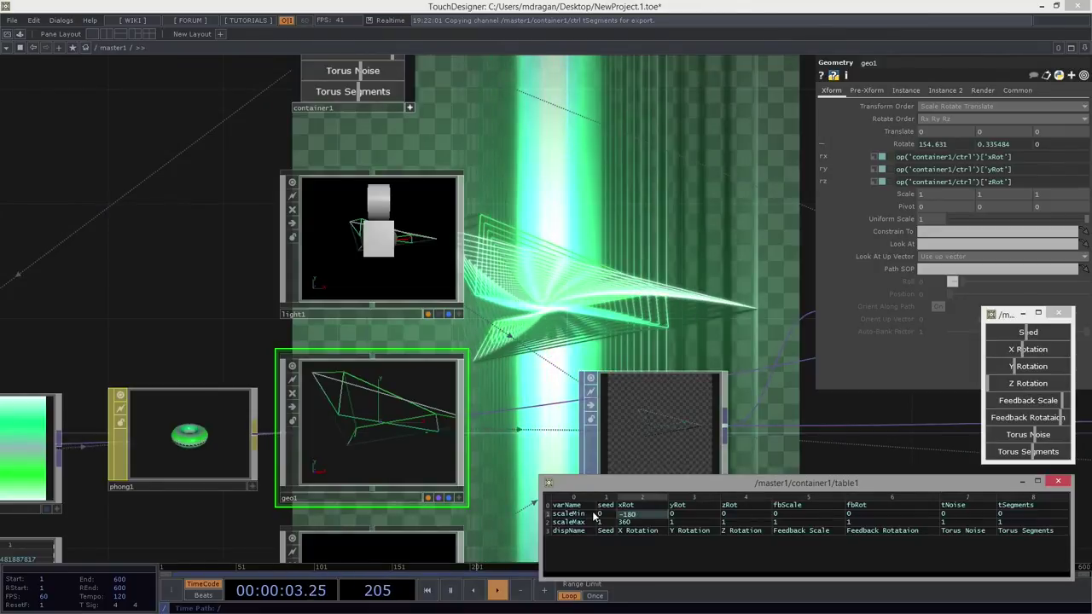
key("Return")
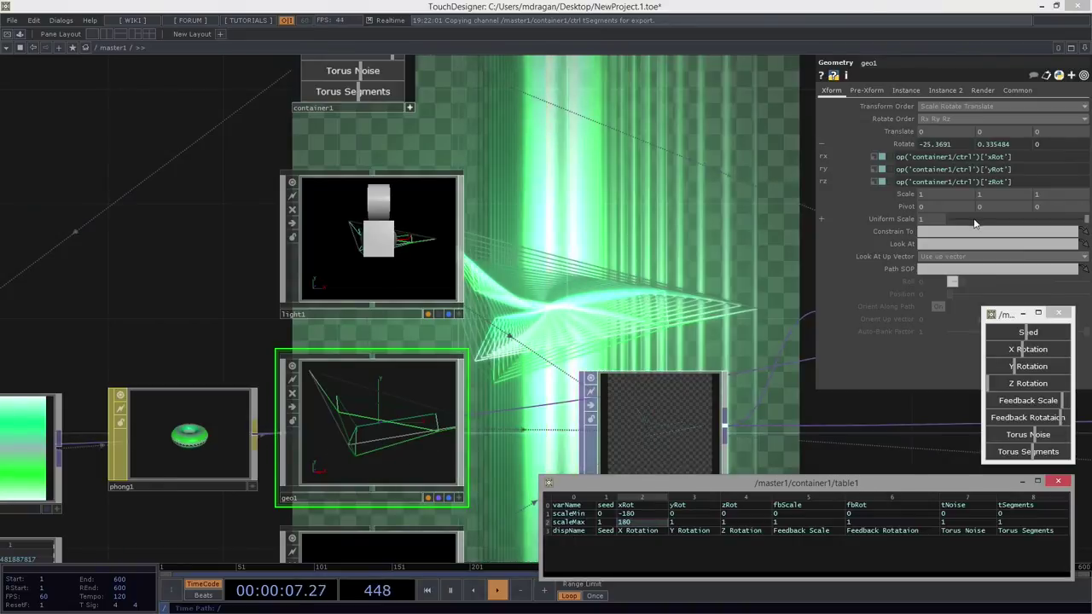
Test the X Rotation slider across its full range while checking geo1's rotation values.
left_click(994, 351)
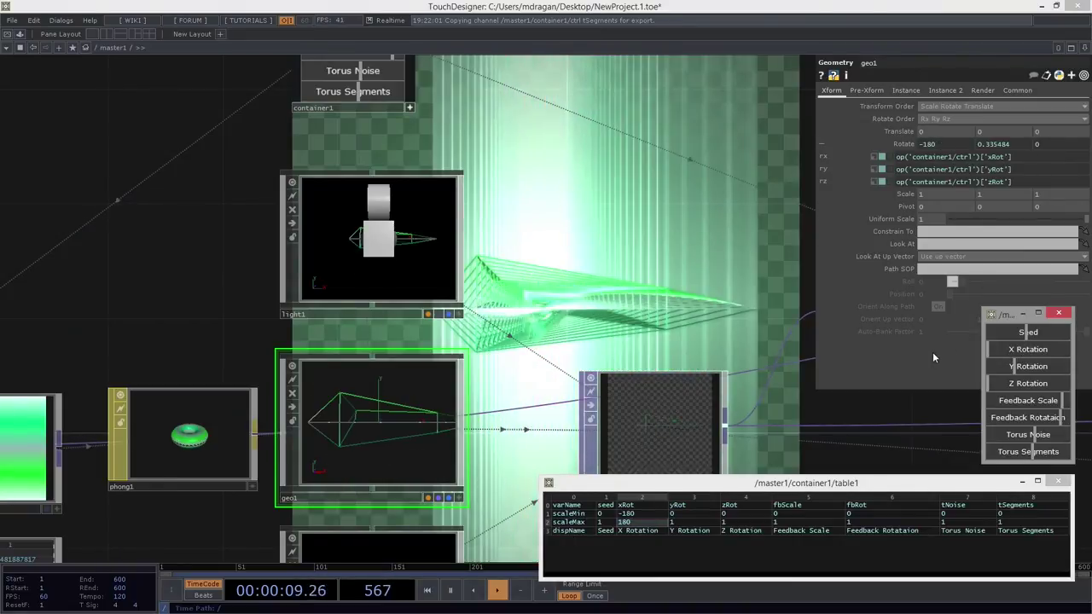
left_click_drag(978, 360, 1057, 362)
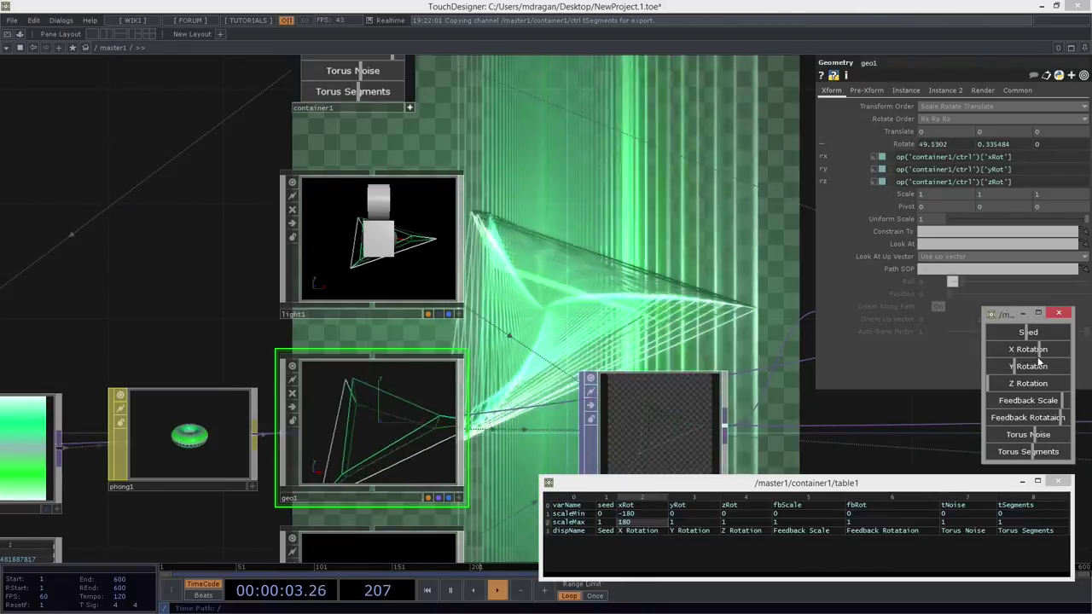
left_click(1028, 360)
left_click(1011, 358)
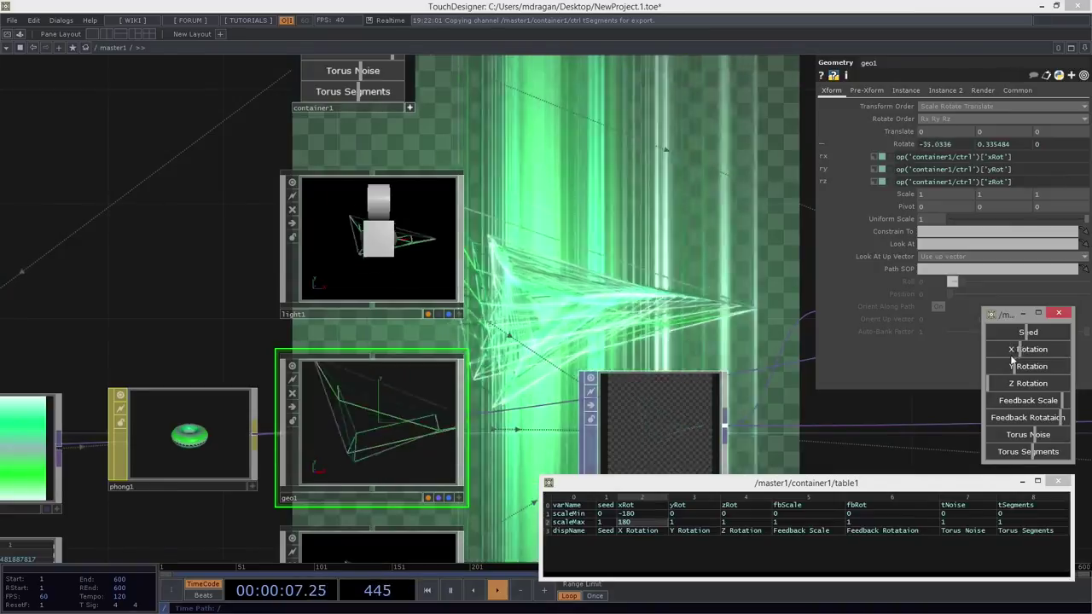
left_click(1046, 360)
mouse_move(1049, 361)
left_mouse_down()
mouse_move(1071, 360)
mouse_move(982, 367)
mouse_move(1048, 356)
left_mouse_up()
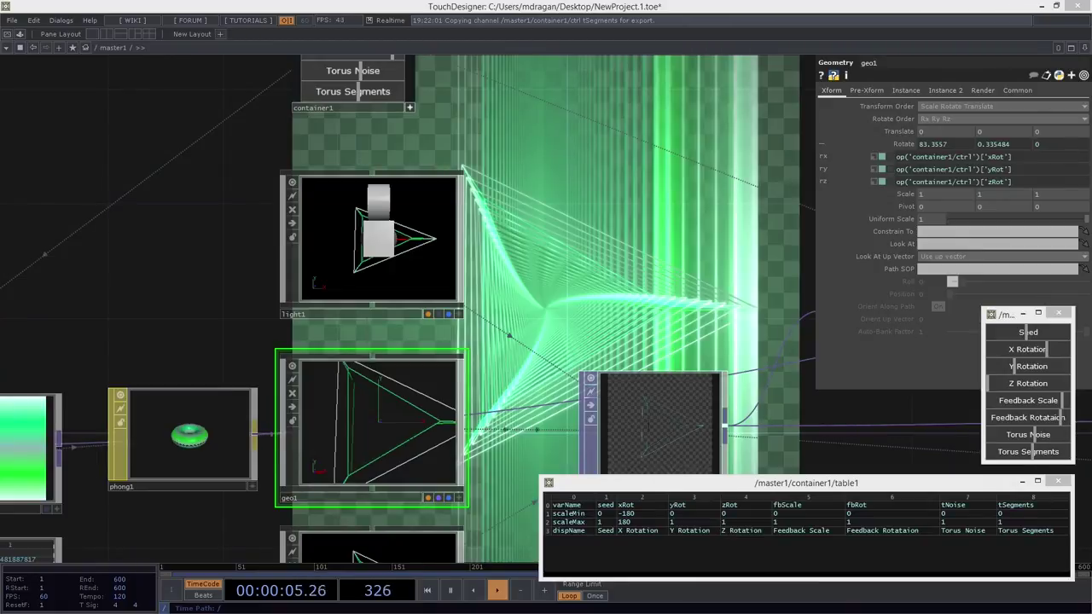
Set yRot's scaleMin to -180 and scaleMax to 180 in table1.
left_click(700, 512)
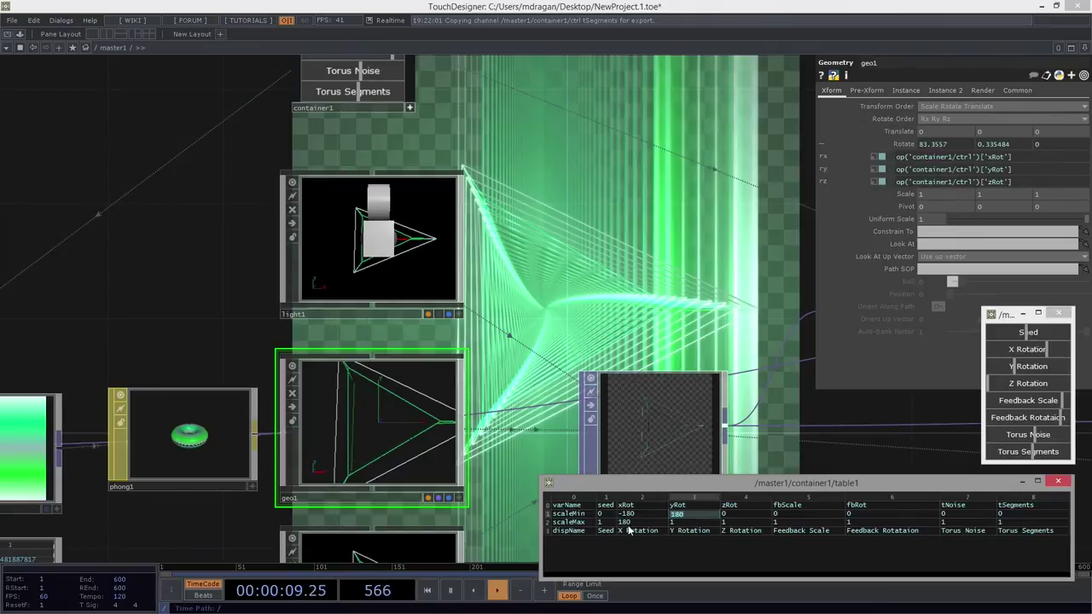
key("Down")
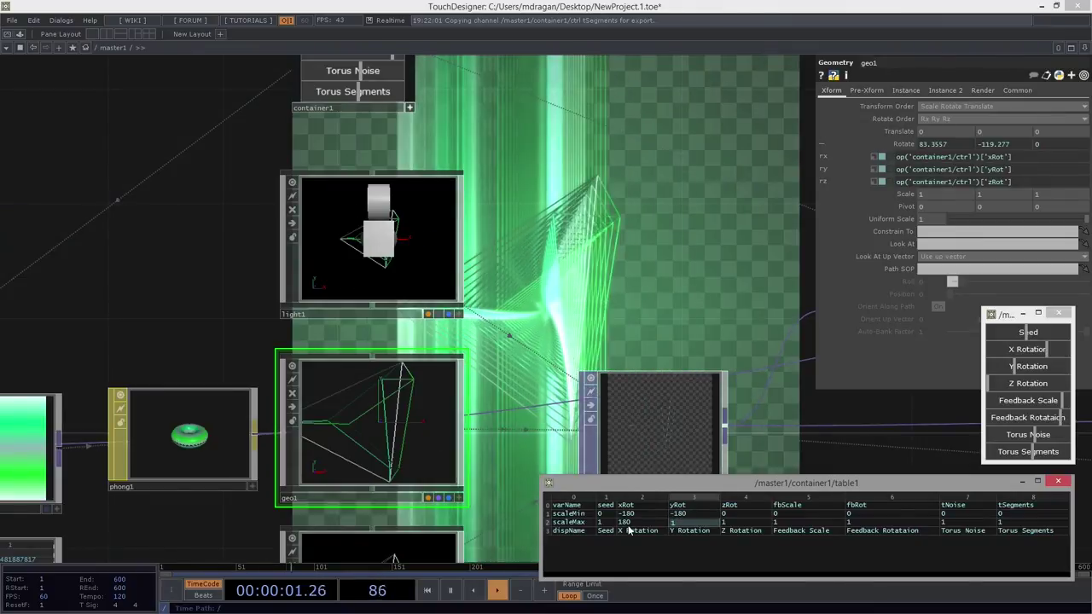
type("180")
key("Return")
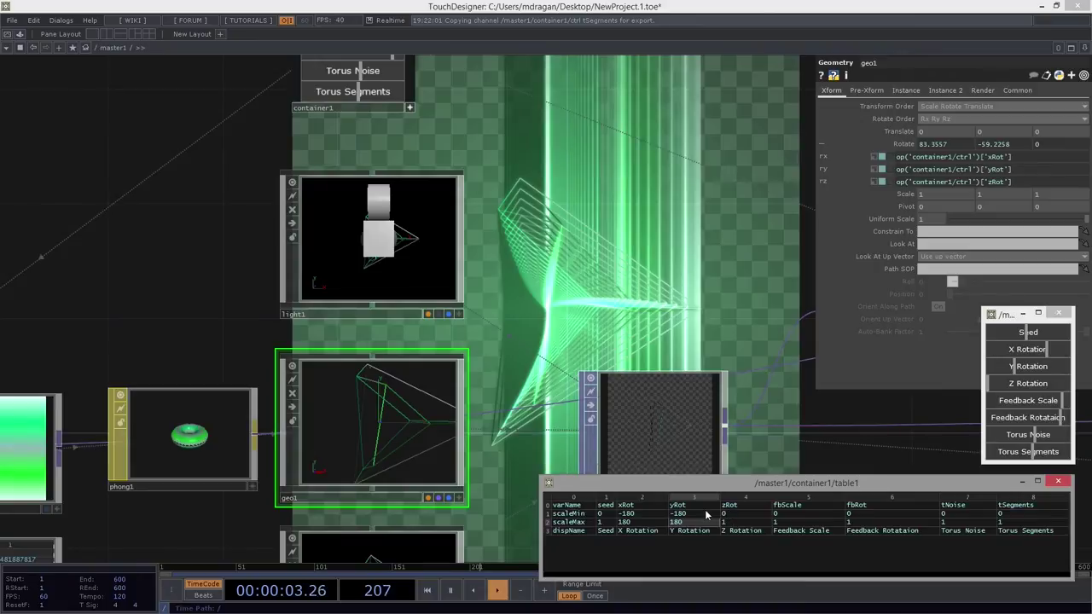
Set zRot's scaleMin to 80 and scaleMax to 180 in table1.
left_click(722, 513)
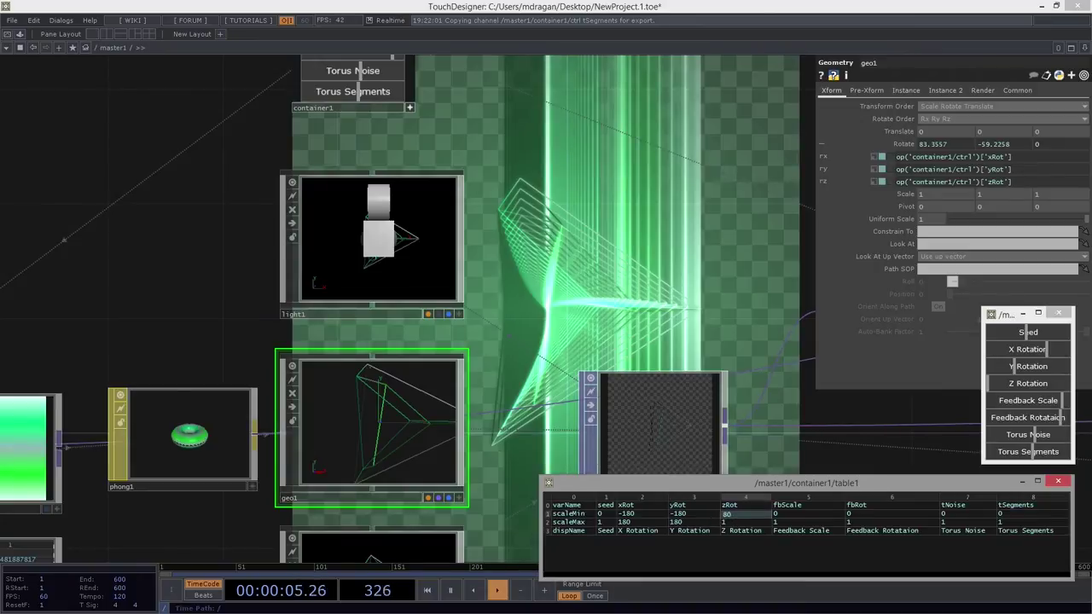
key("Return")
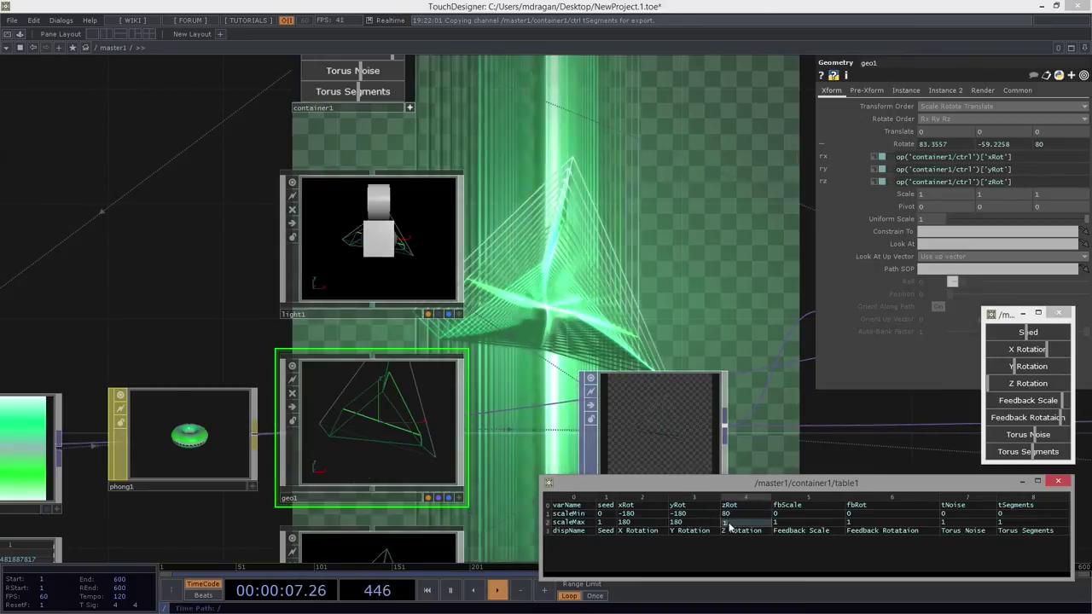
type("179")
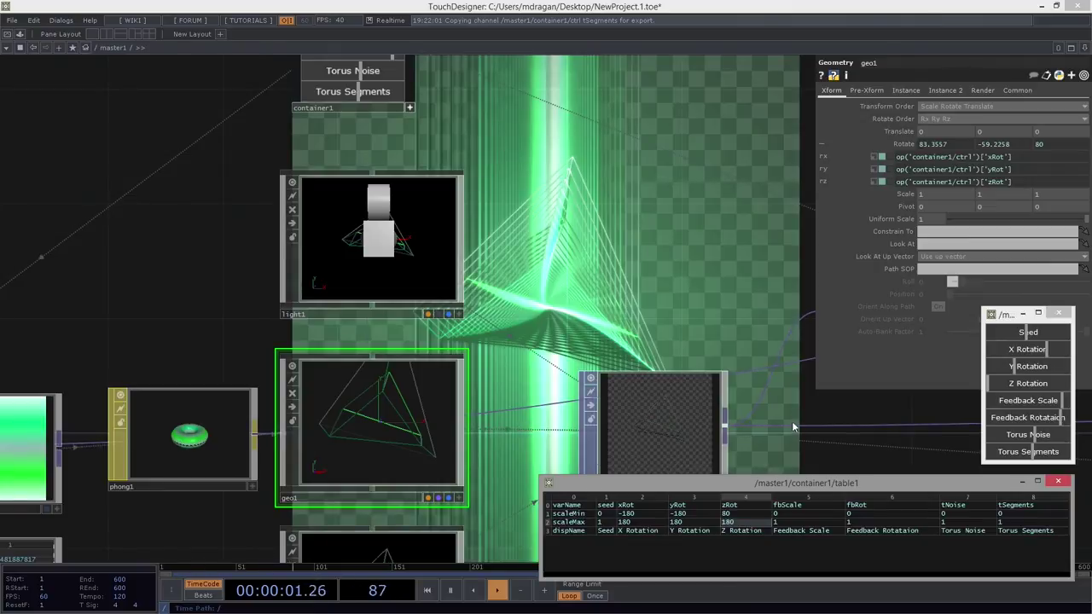
key("Return")
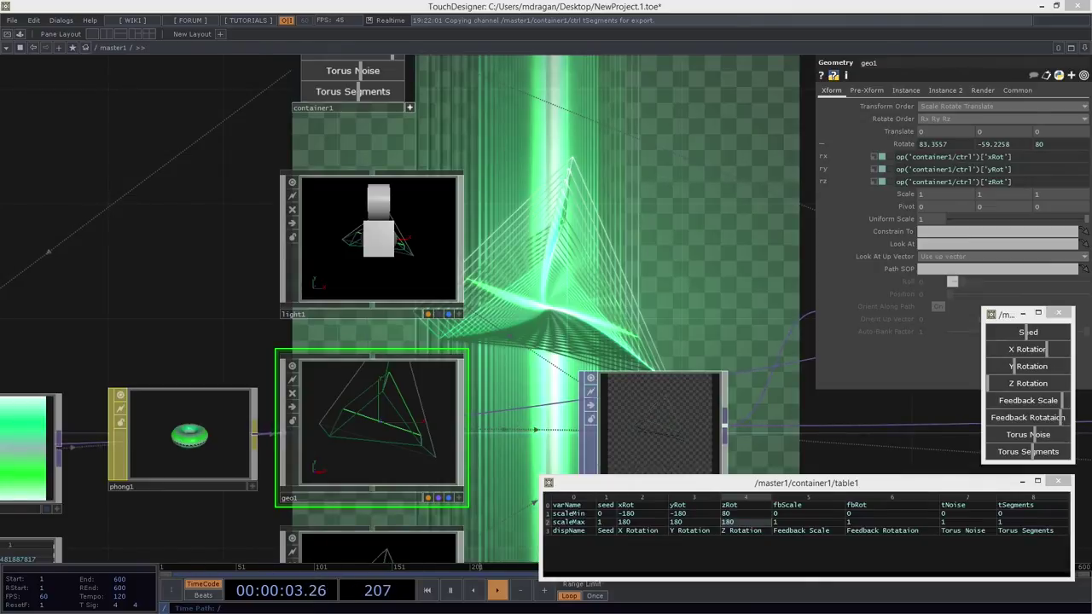
Set fbScale's scaleMin to 0.2 and scaleMax to 0.94 in table1.
left_click(792, 513)
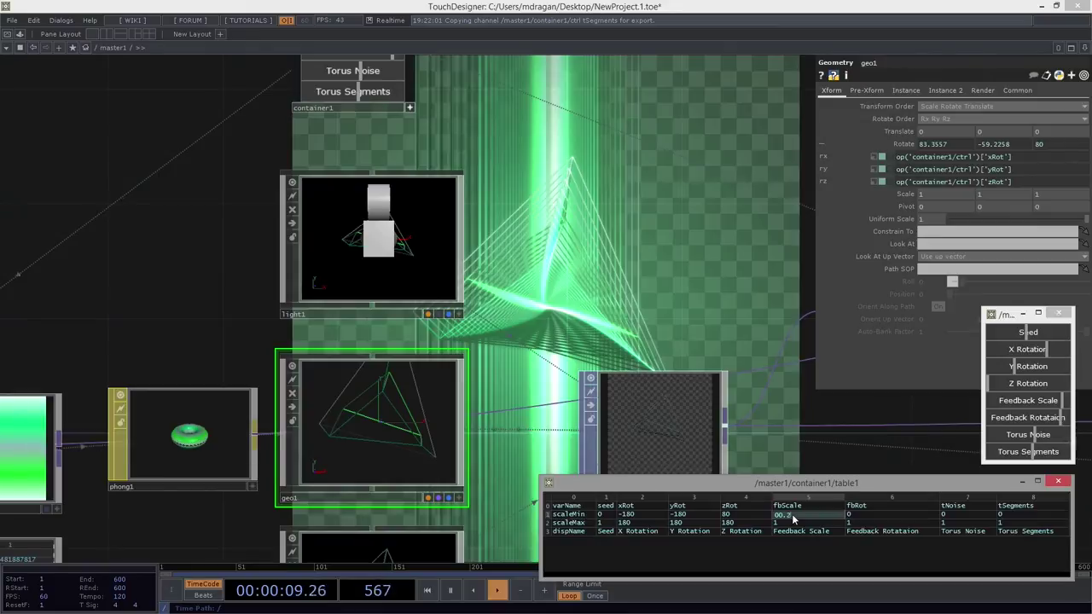
type(".2")
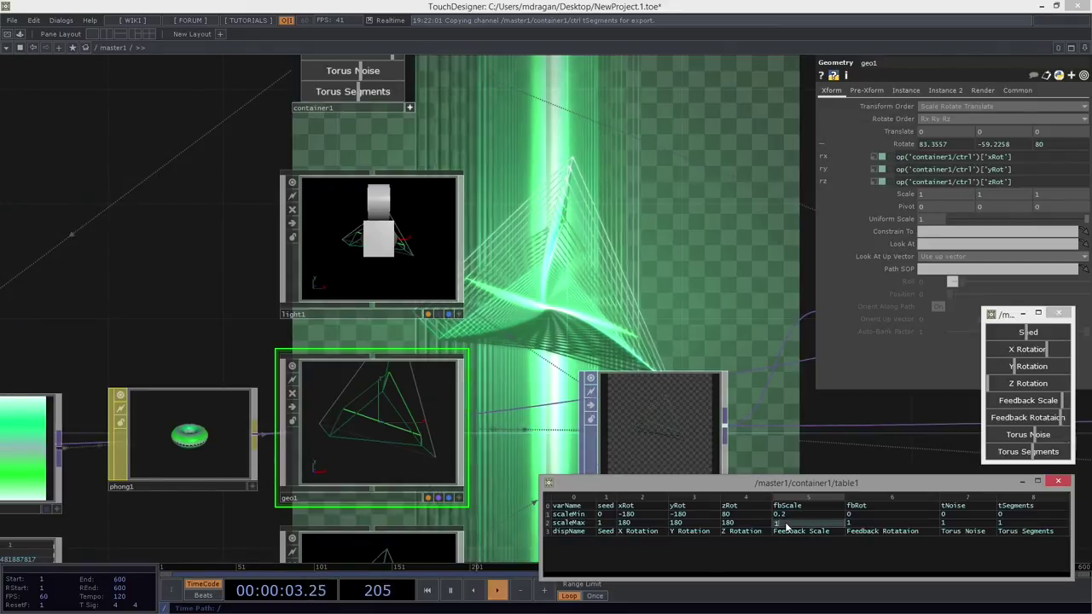
key("Return")
type("0.94")
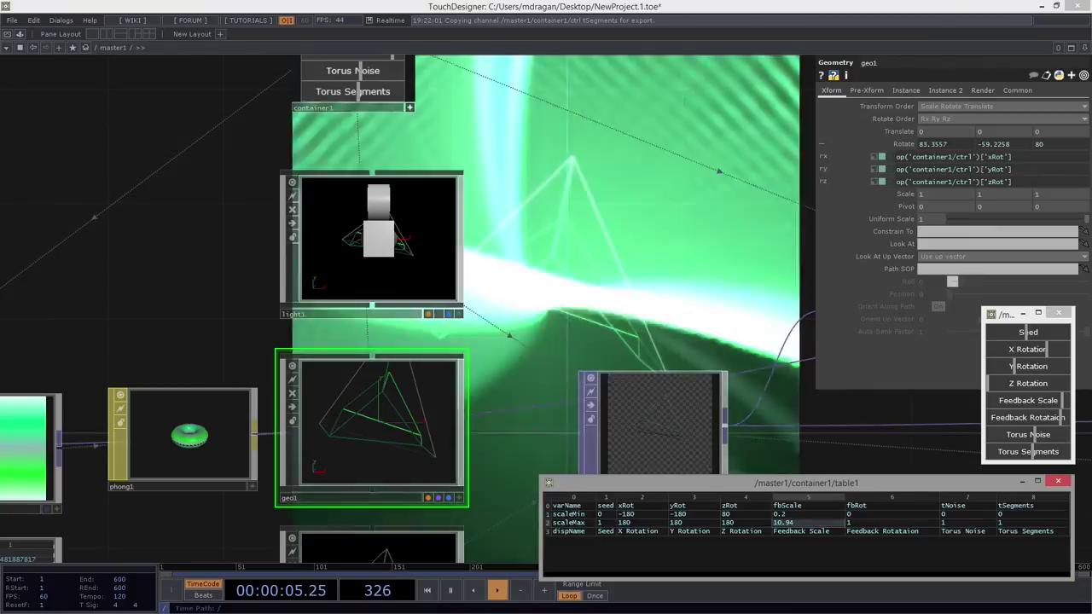
left_click(775, 523)
key("Return")
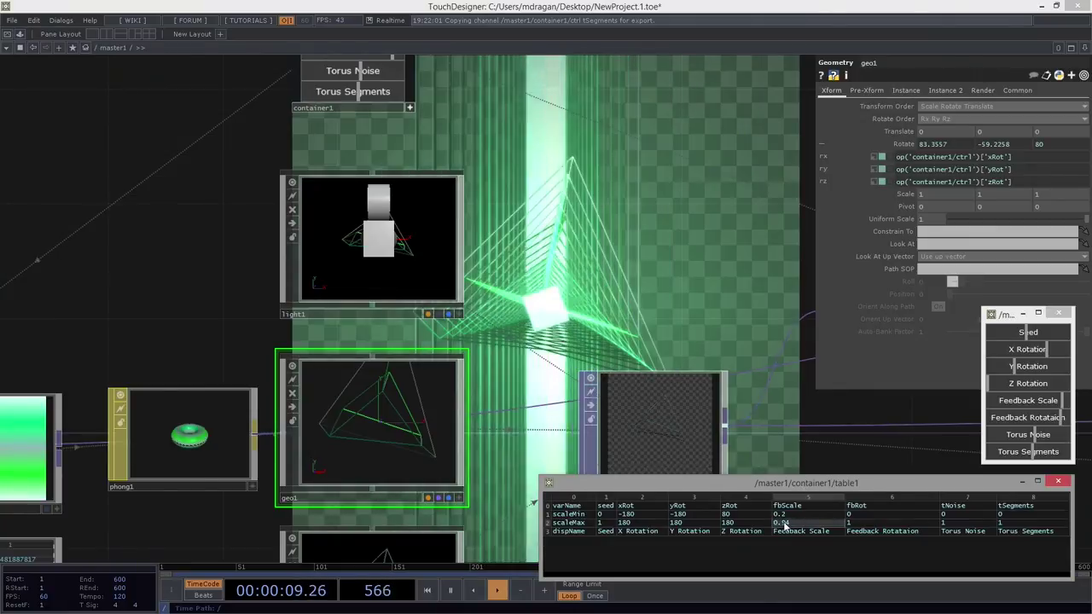
Set fbRot's scaleMin to -45 and scaleMax to 270 in table1.
left_click(869, 516)
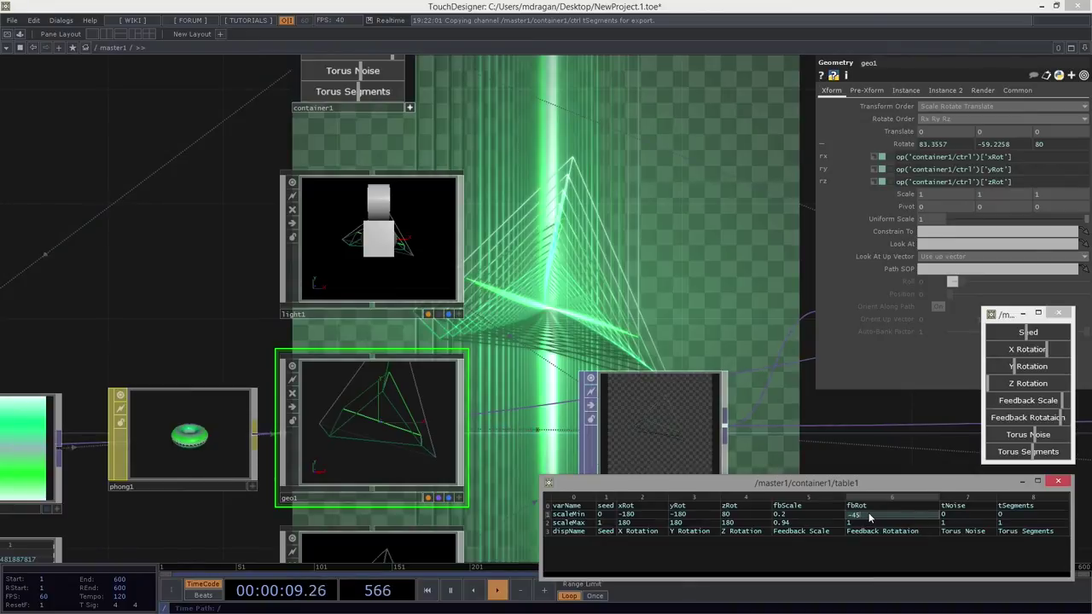
left_click(844, 523)
type("2")
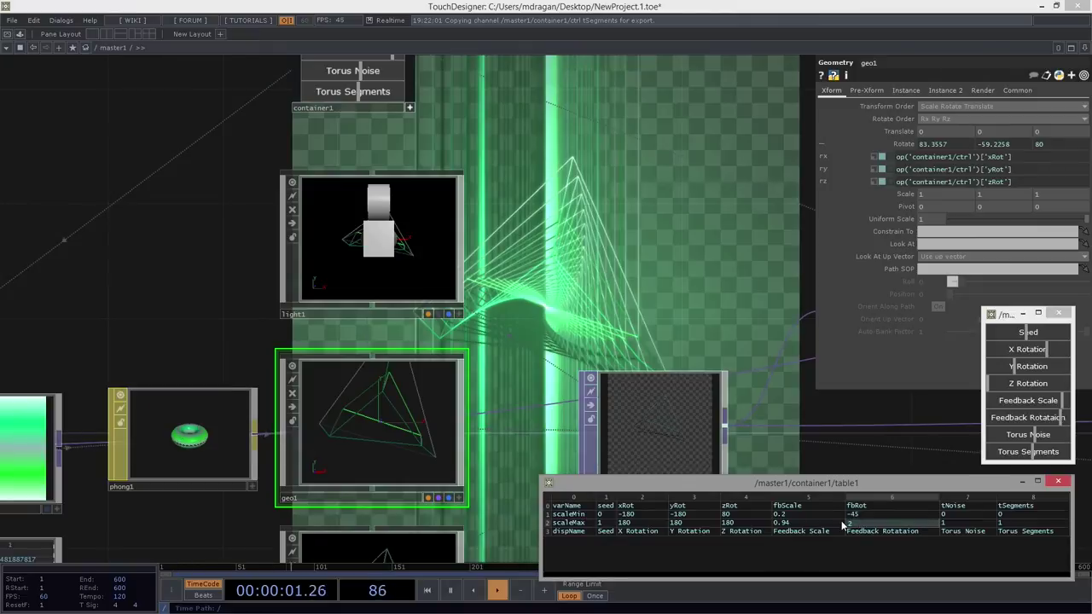
type("70")
key("Return")
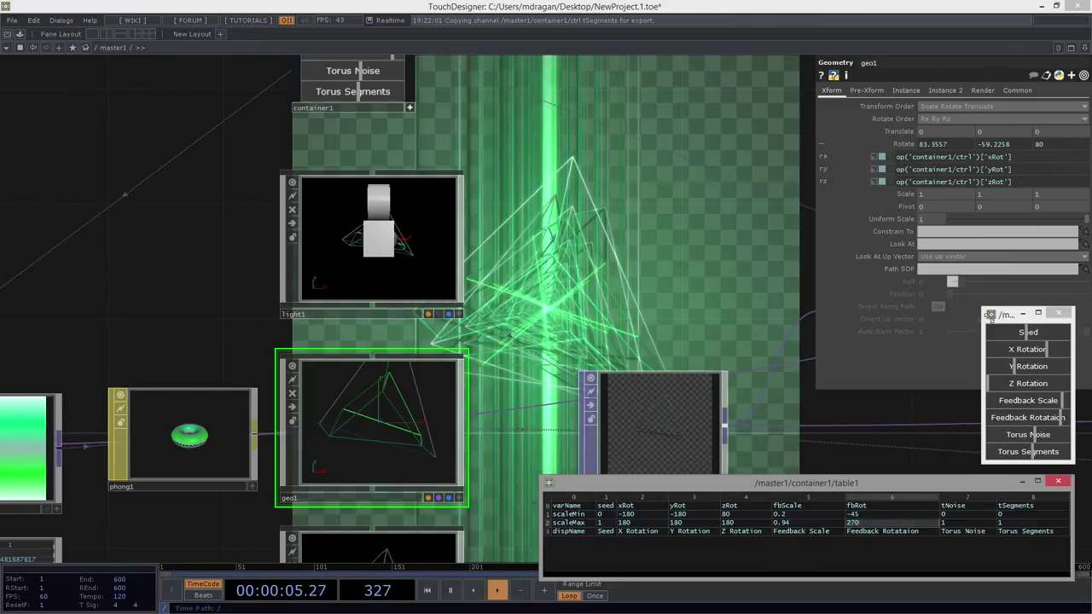
Set tNoise's scaleMax to 100, and tSegments' scaleMin to 10 and scaleMax to 44 in table1.
left_click(957, 522)
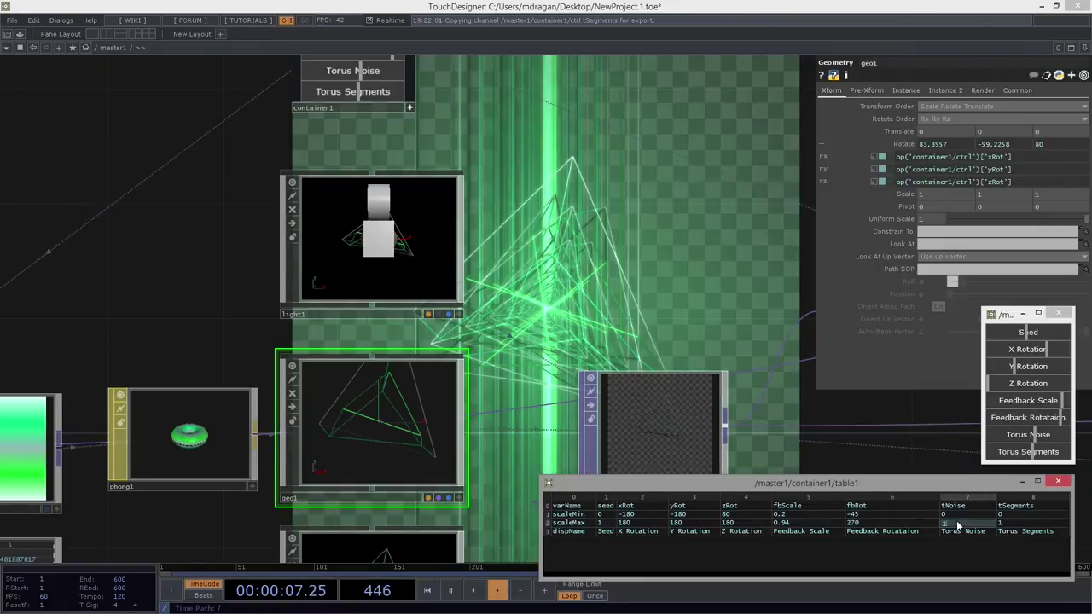
type("100")
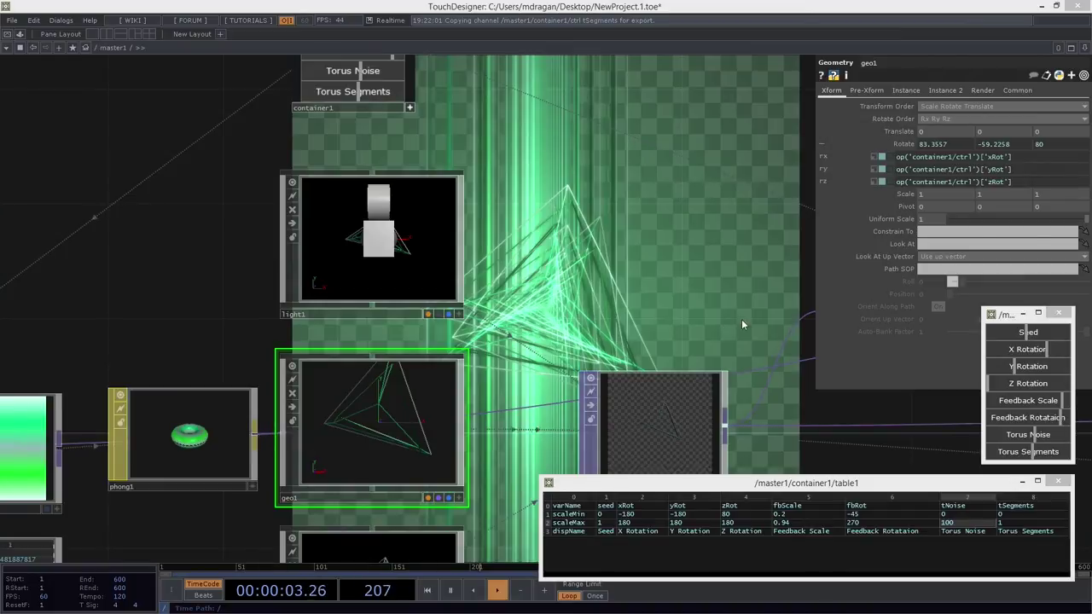
left_click(1004, 513)
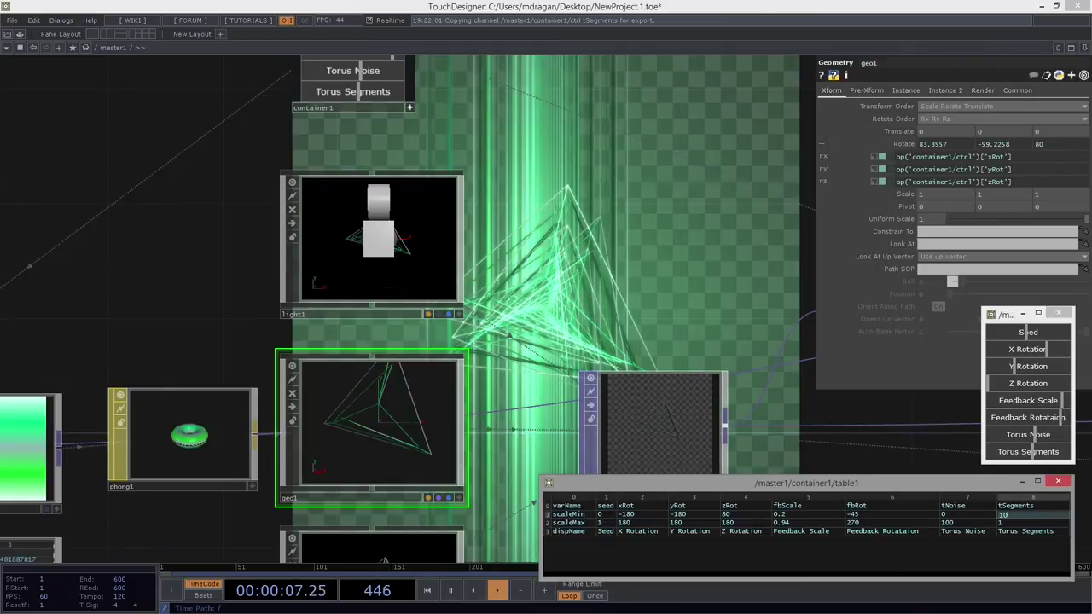
type("10")
key("Return")
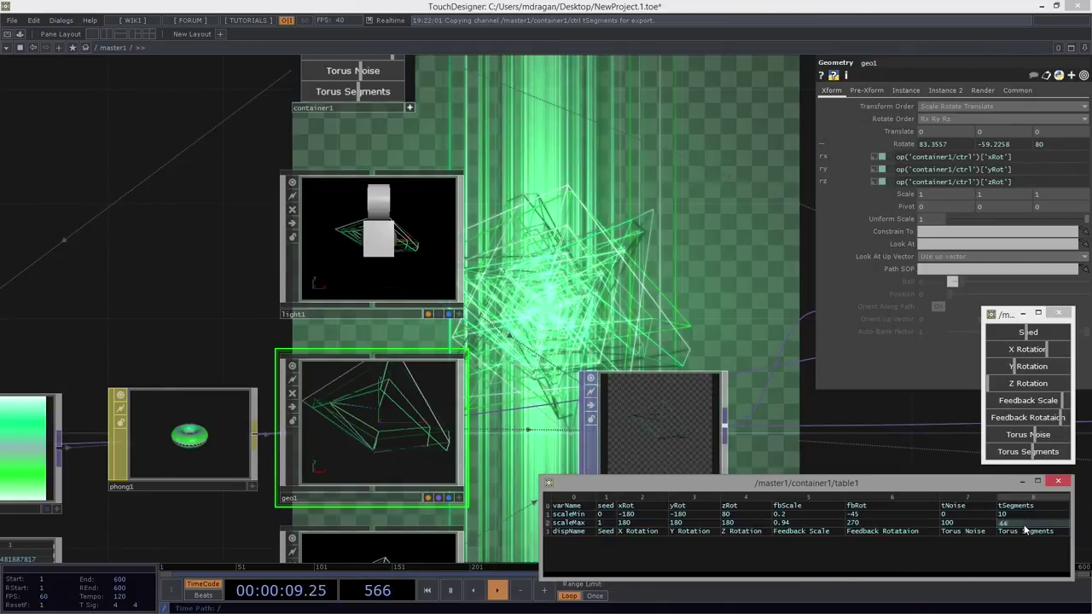
type("44")
key("Return")
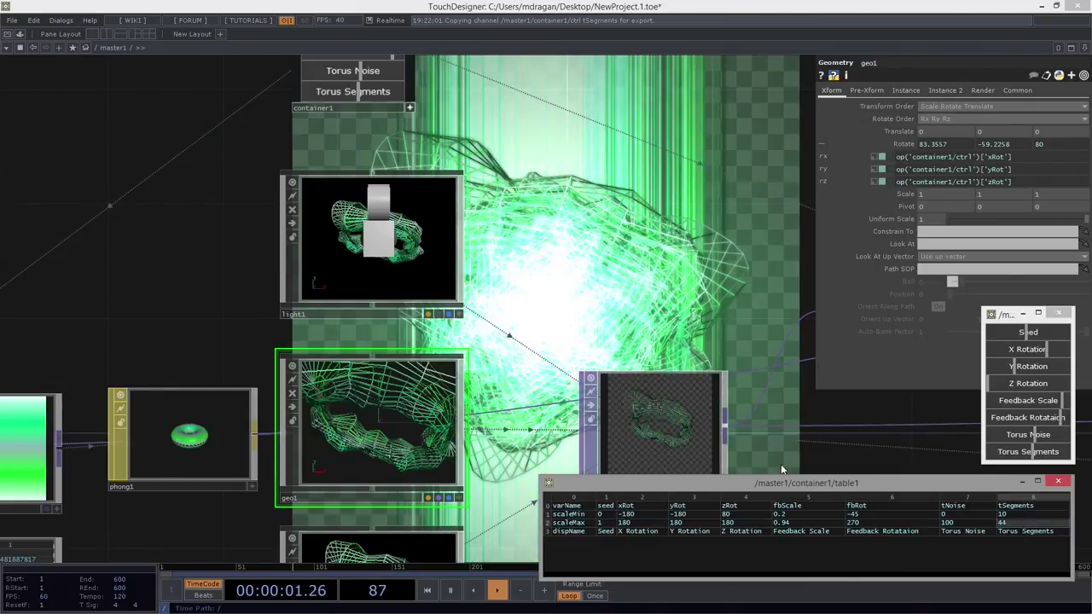
Try out the new ranges by adjusting the rotation, feedback and torus sliders in the floating panel.
left_click(1016, 349)
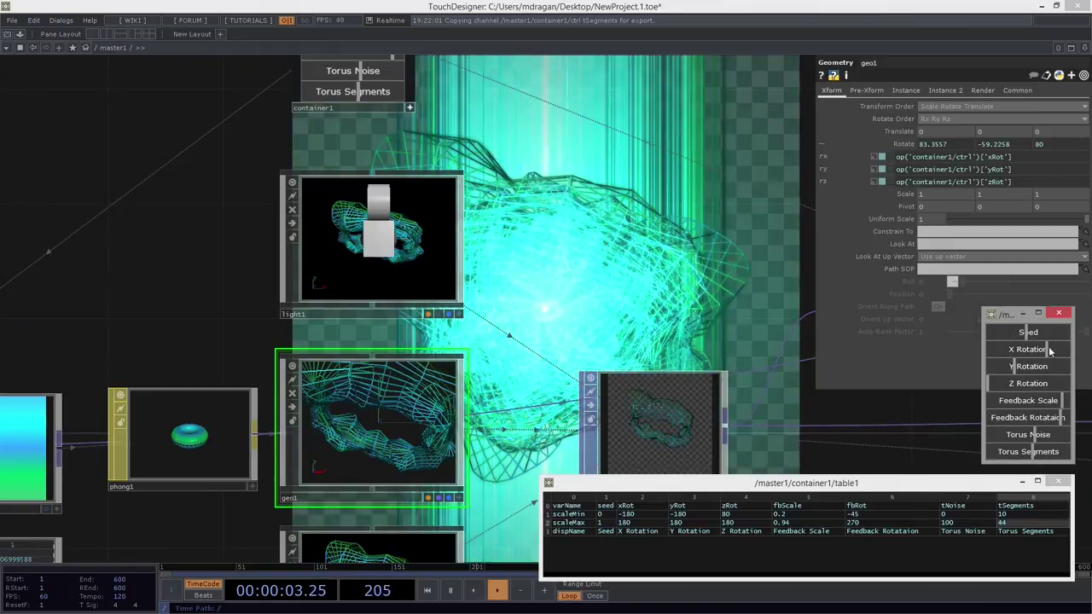
left_click_drag(1015, 351, 1002, 418)
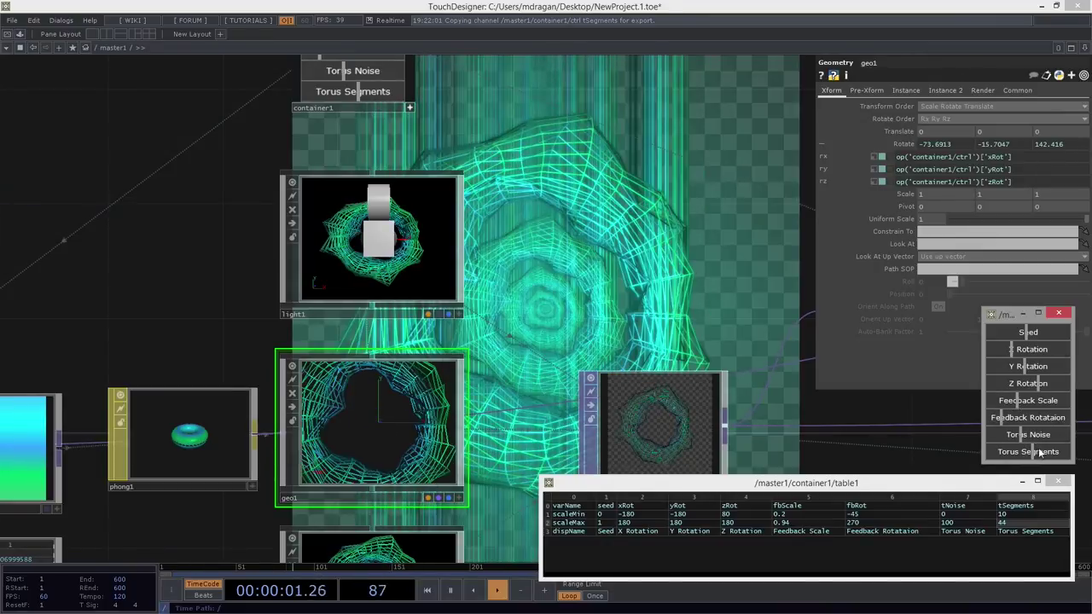
left_click_drag(1019, 459, 997, 457)
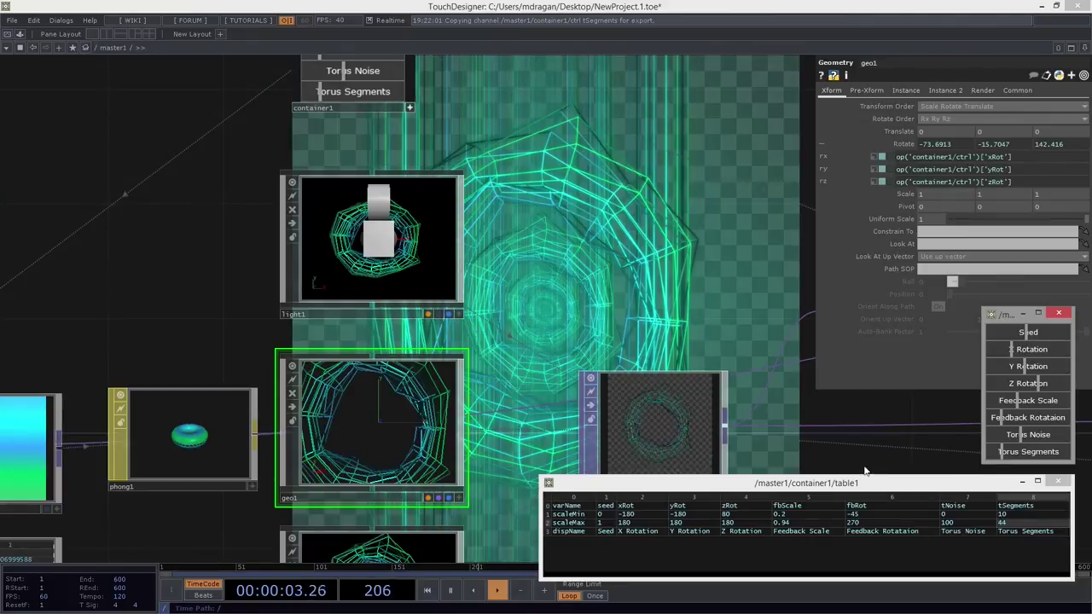
left_click_drag(1056, 388, 1021, 386)
left_click_drag(1063, 393, 1020, 389)
left_click_drag(1024, 369, 1014, 411)
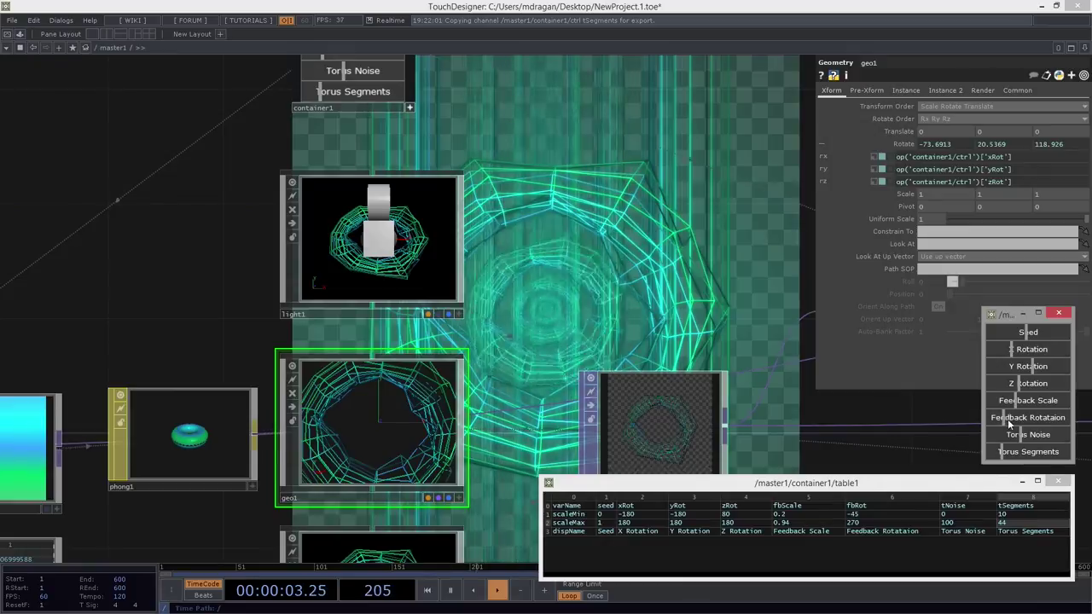
Close the table1 window and turn off the background display of the bg Null at the end of the network.
left_click_drag(931, 491, 854, 446)
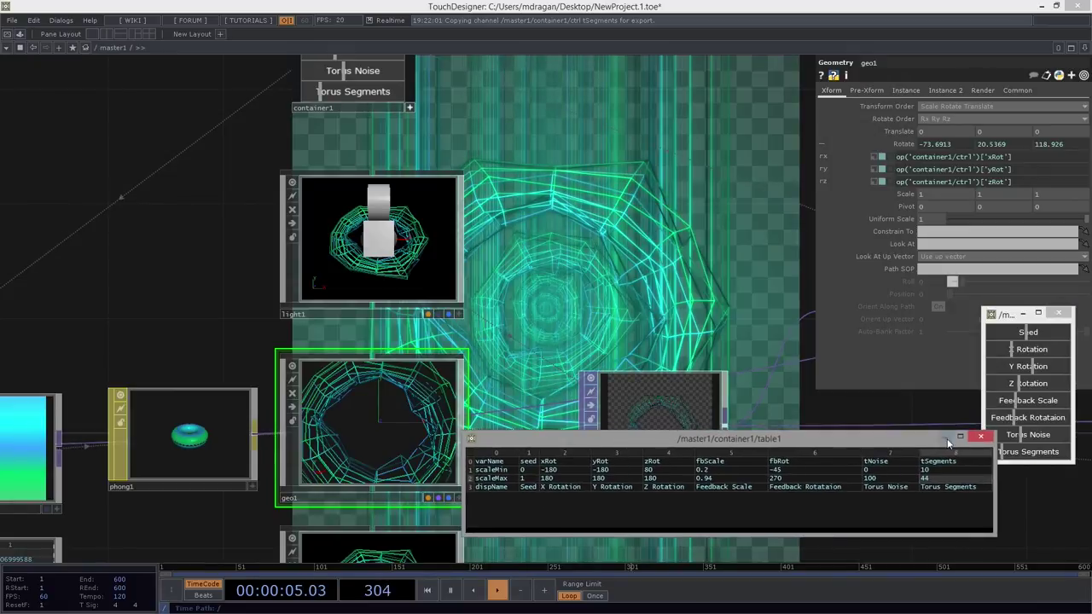
left_click(985, 436)
left_click_drag(567, 216, 630, 230)
scroll(632, 231, "down", 5)
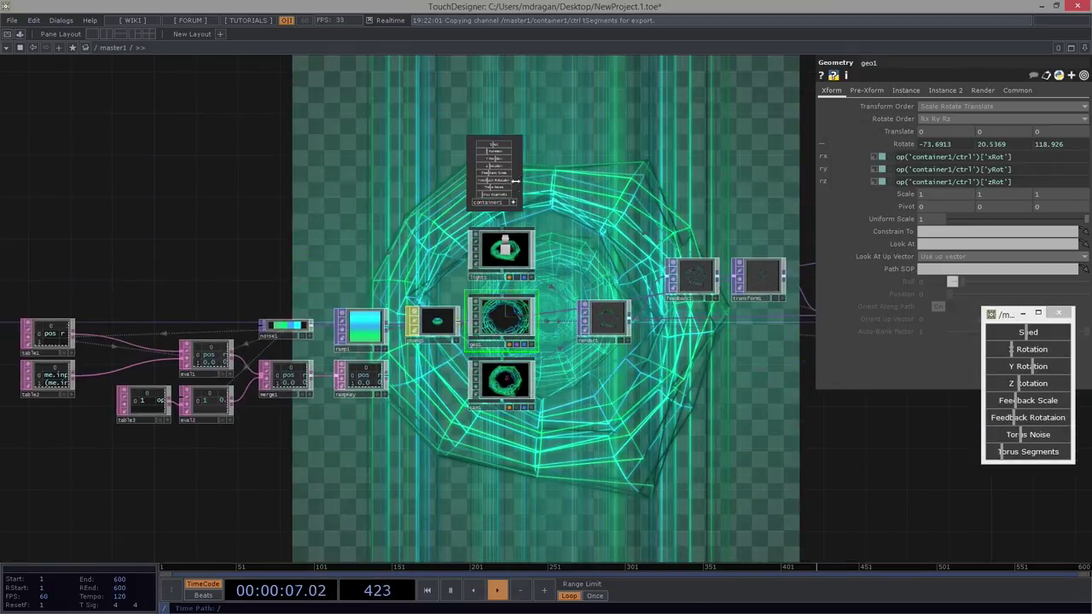
scroll(528, 234, "up", 4)
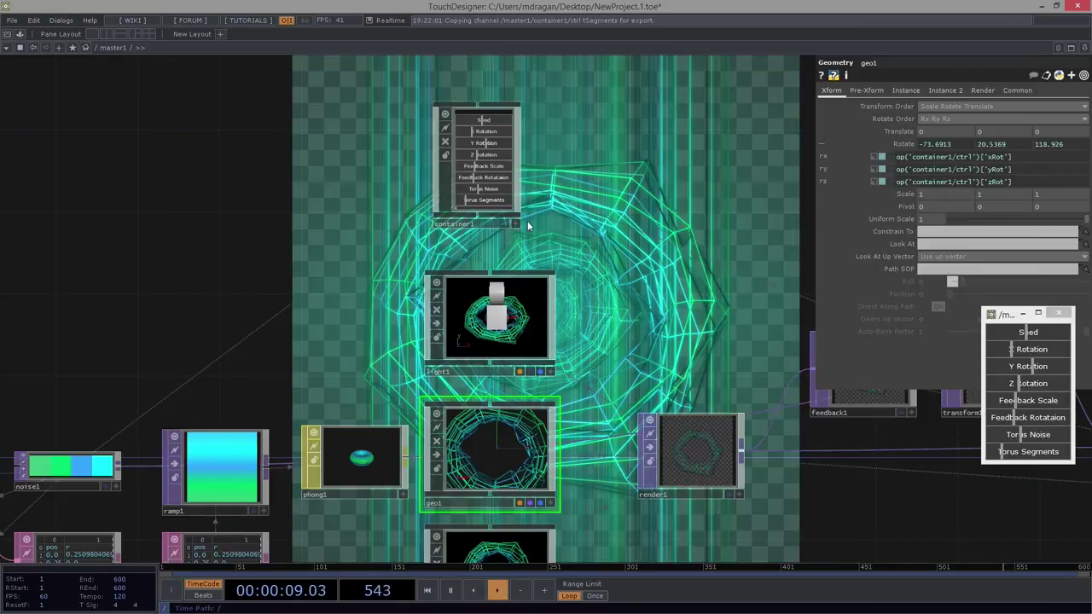
key("h")
scroll(519, 378, "up", 6)
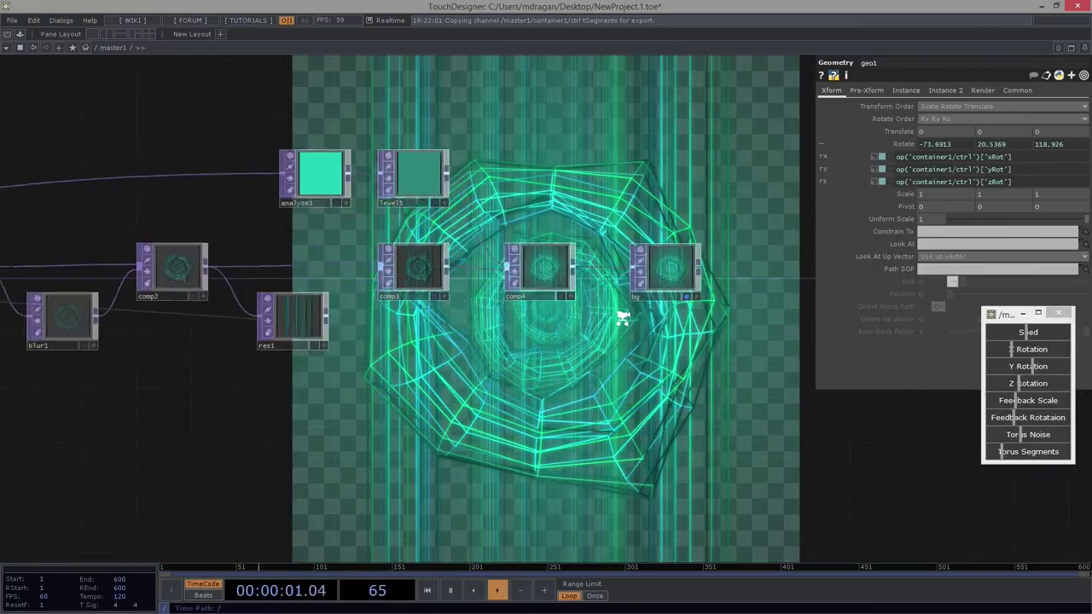
left_click(669, 327)
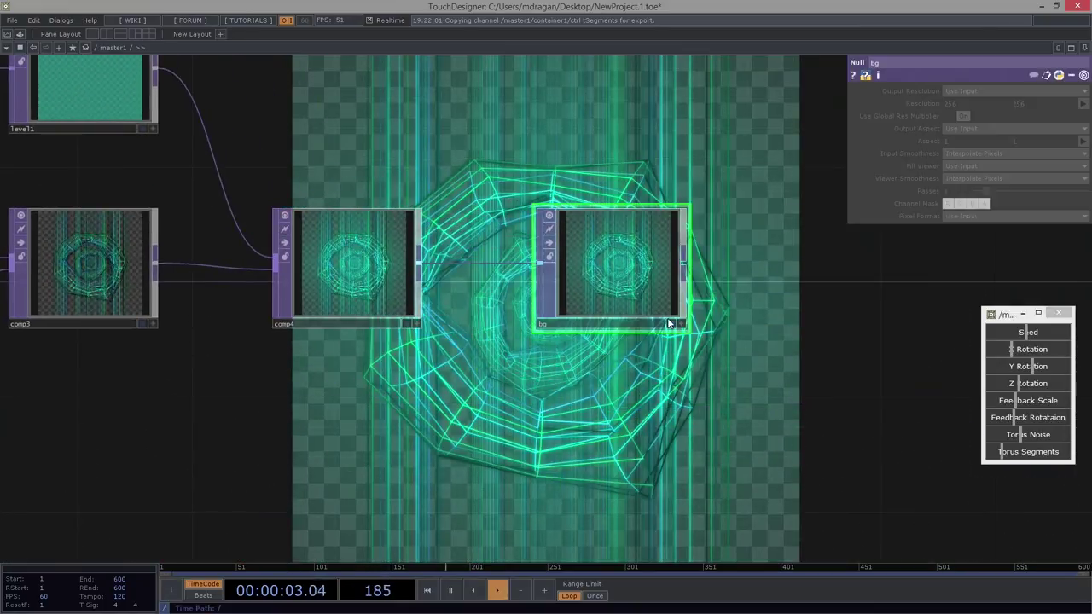
key("h")
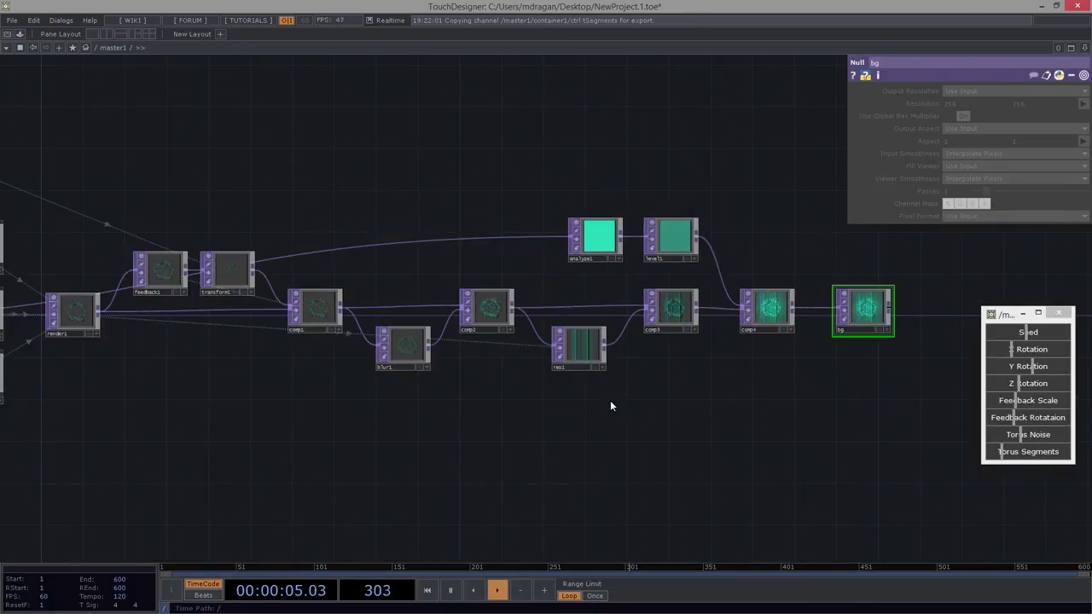
Look along the network from the bg Null back to render1 and close the floating slider panel window.
left_click_drag(44, 260, 364, 270)
scroll(359, 269, "up", 6)
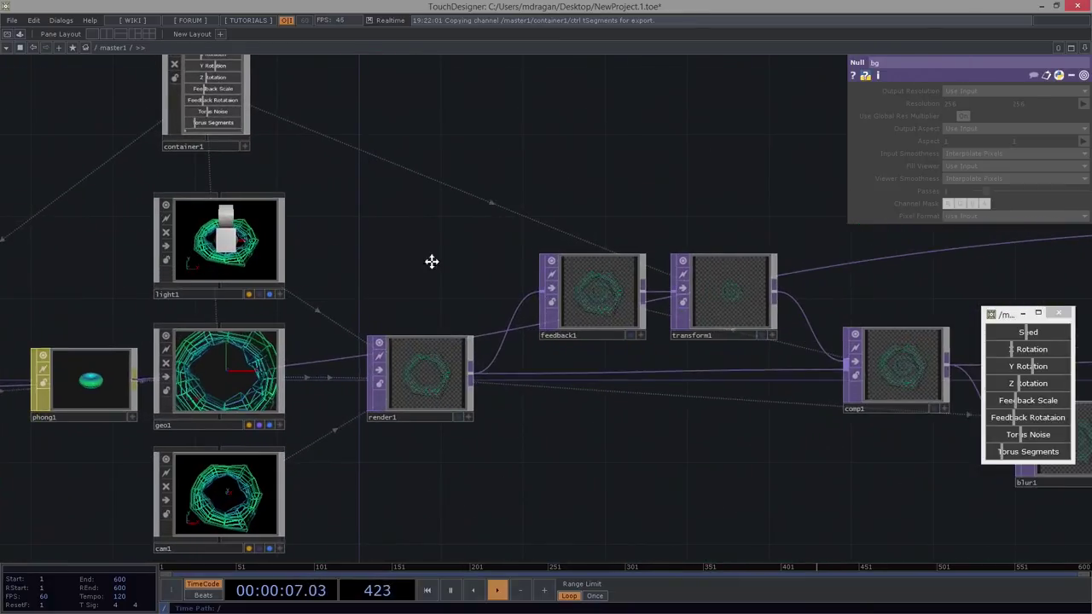
left_click_drag(432, 261, 553, 254)
middle_click_drag(499, 341, 602, 363)
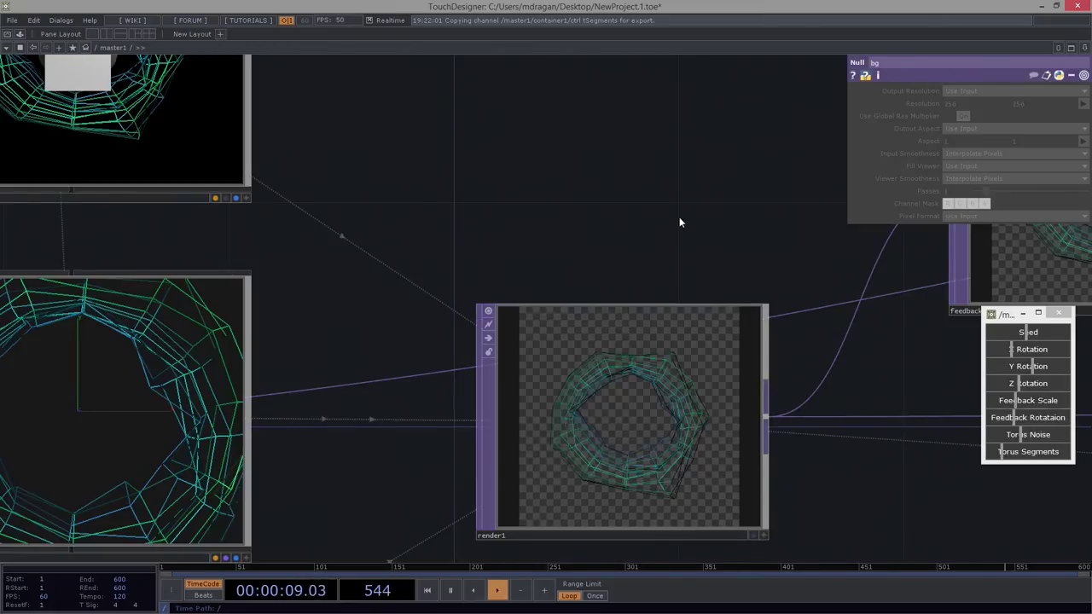
key("h")
left_click(1061, 315)
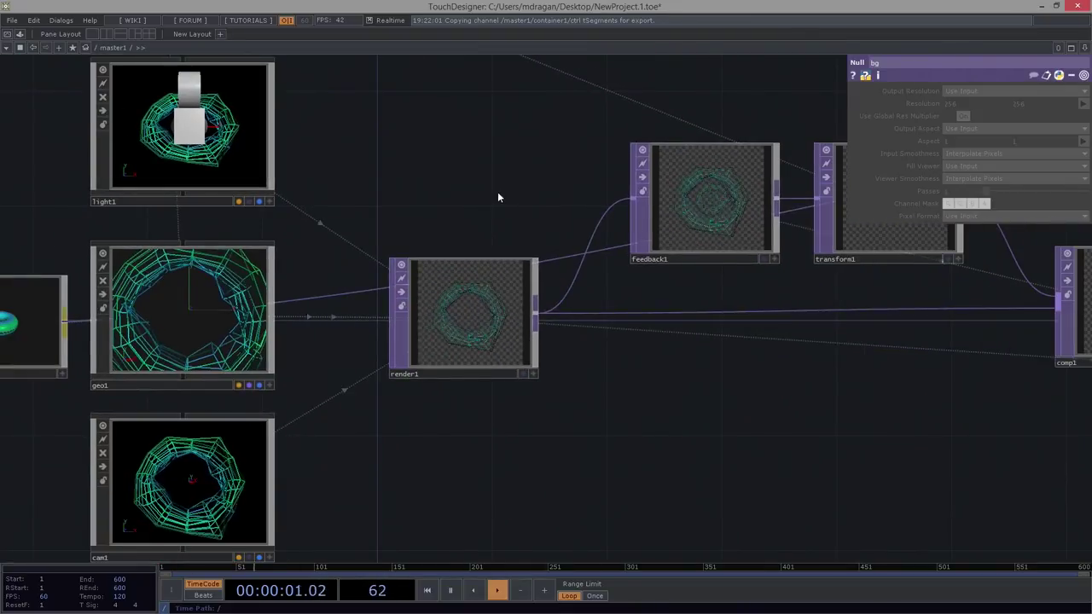
Look over the whole master1 network, then view the master1 container with its slider overlay at the project's root level.
scroll(486, 256, "down", 8)
key("h")
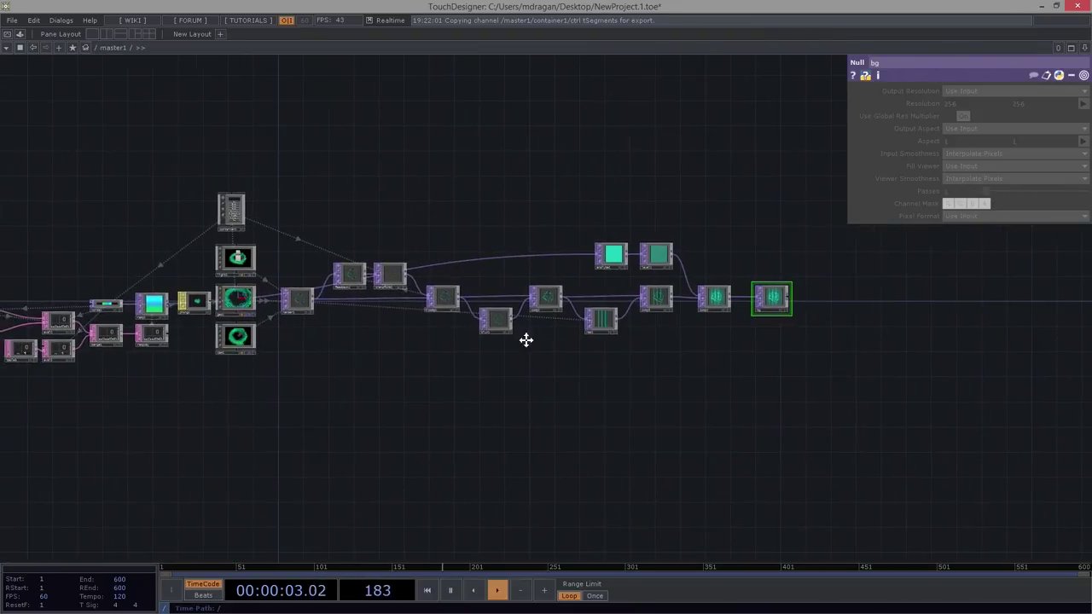
scroll(419, 192, "up", 5)
scroll(419, 189, "up", 2)
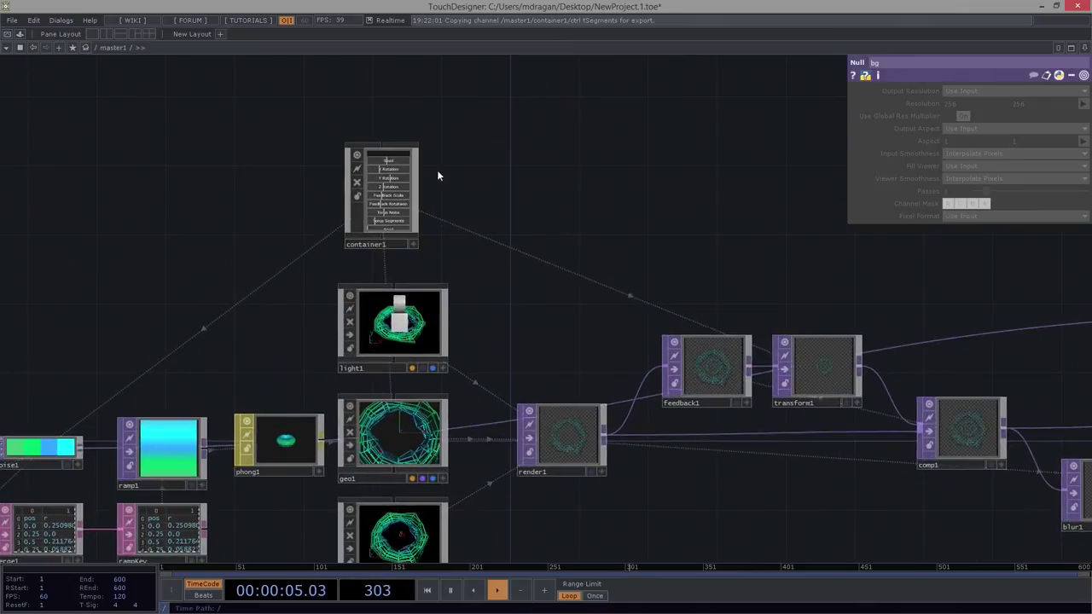
left_click_drag(433, 231, 527, 296)
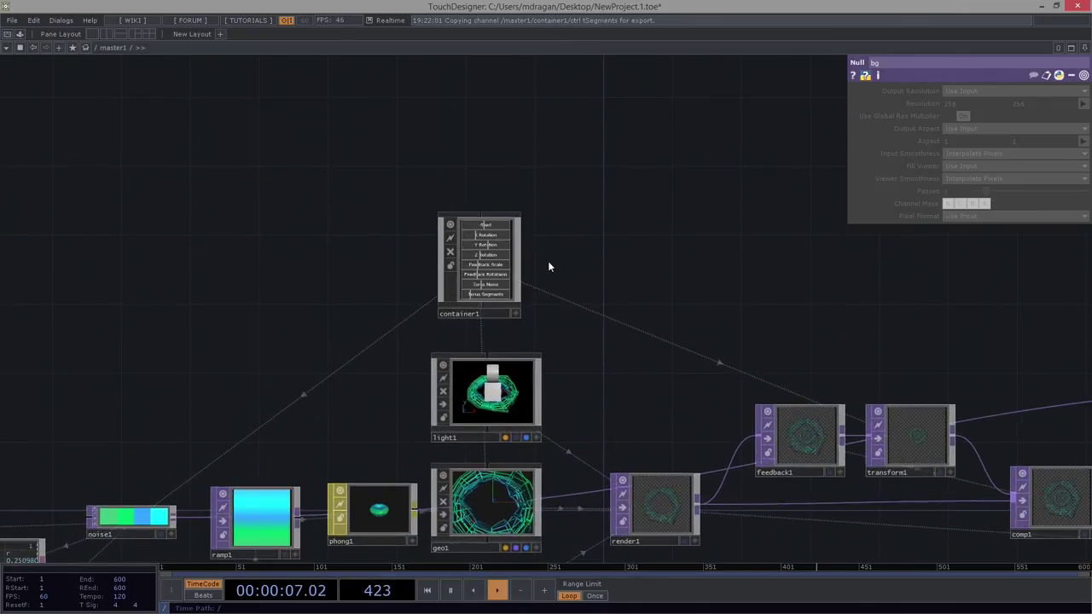
scroll(548, 261, "down", 10)
key("p")
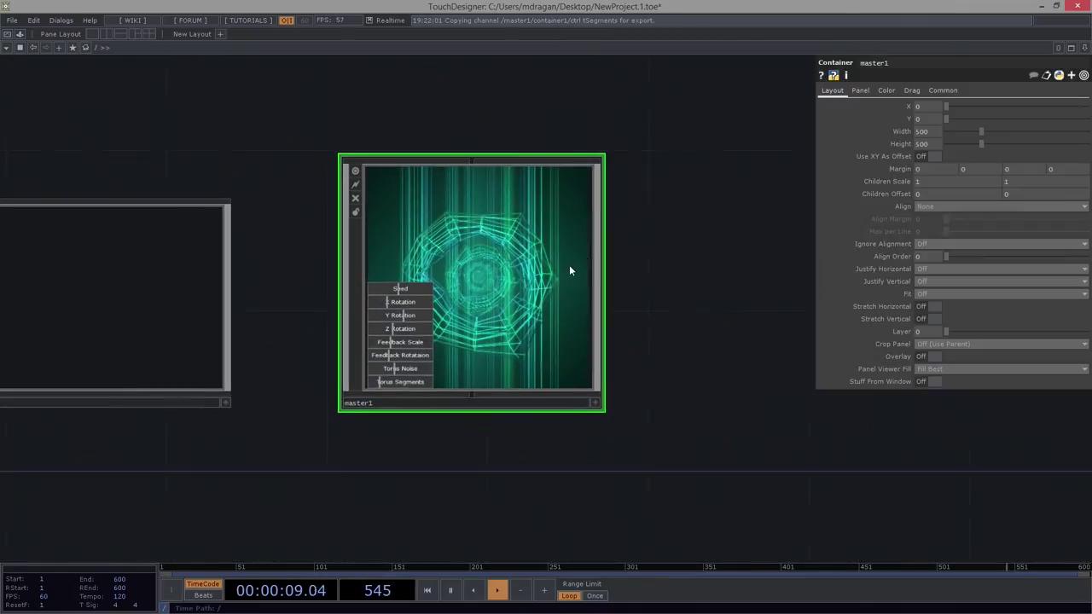
right_click(494, 256)
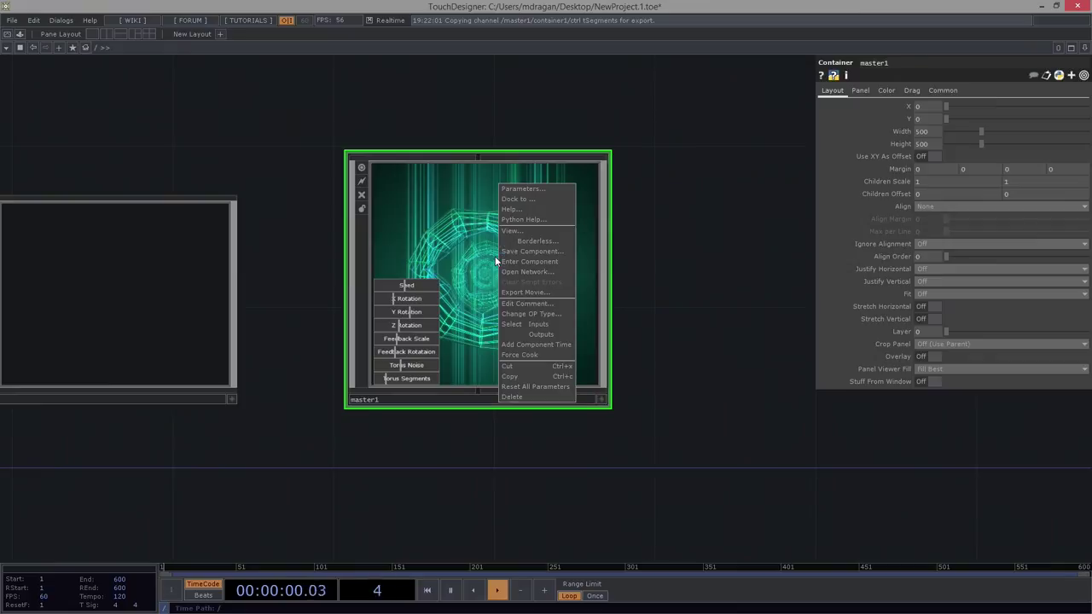
left_click(784, 209)
scroll(691, 216, "up", 3)
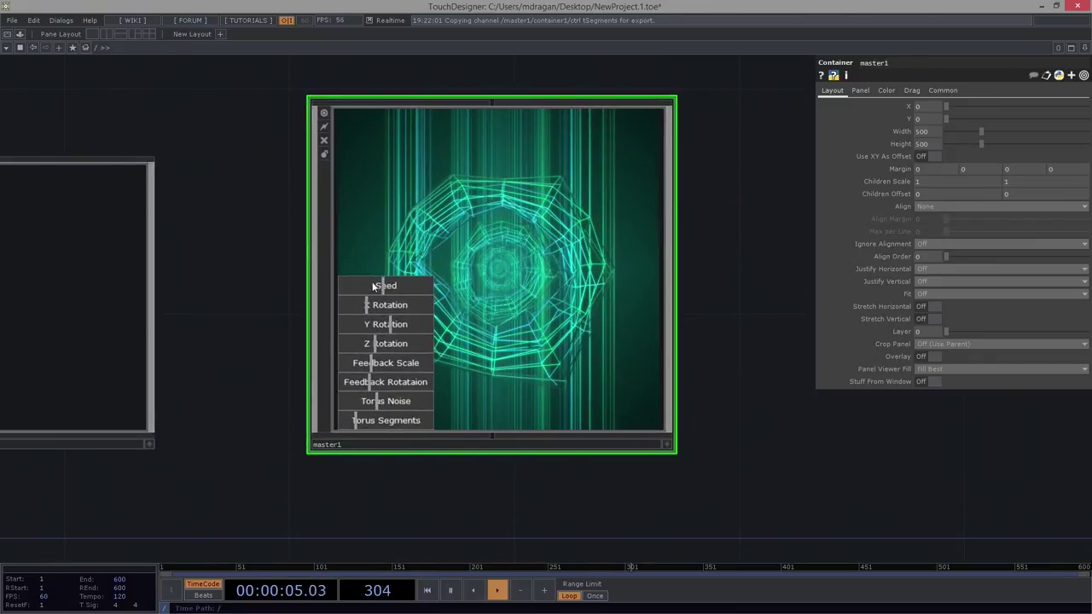
Go inside container1 and inspect the settings of the panel1 and lag1 CHOPs that feed merge1.
scroll(422, 365, "up", 10)
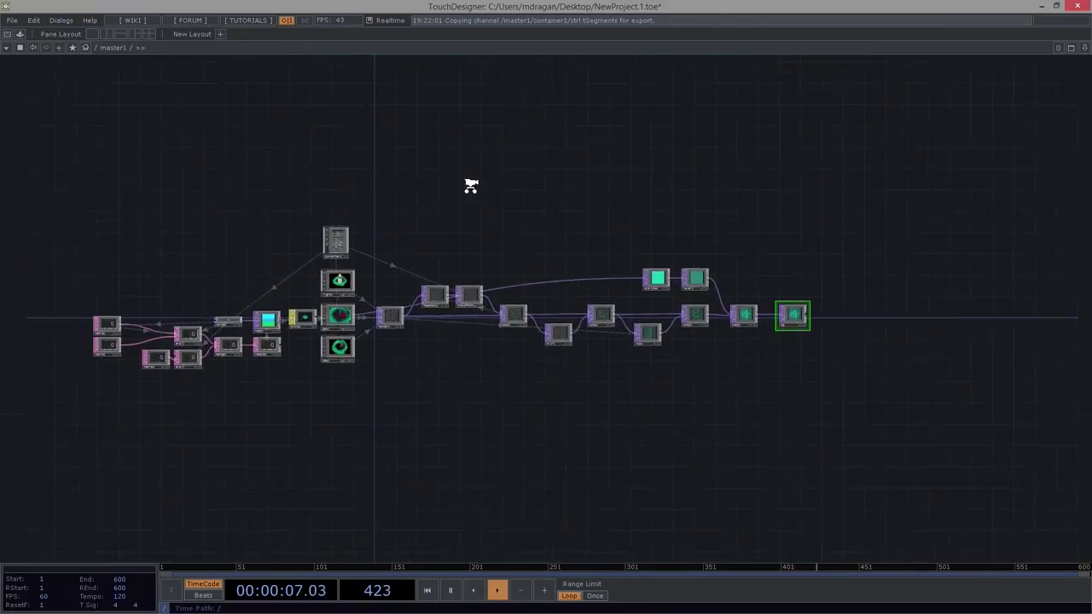
scroll(575, 302, "up", 10)
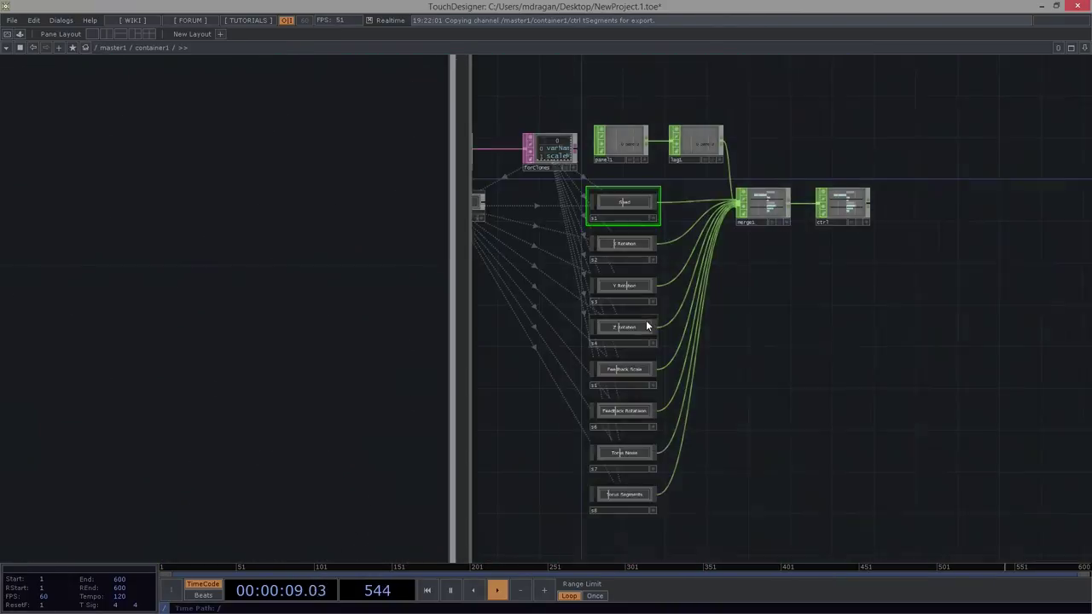
scroll(603, 219, "up", 2)
left_click_drag(495, 106, 548, 268)
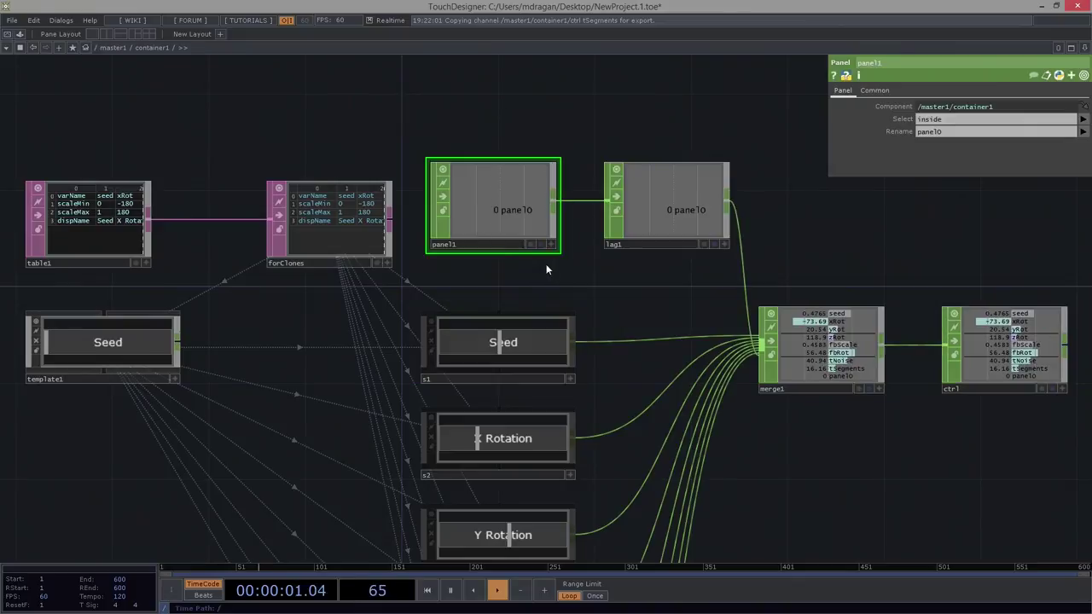
right_click_drag(680, 247, 680, 248)
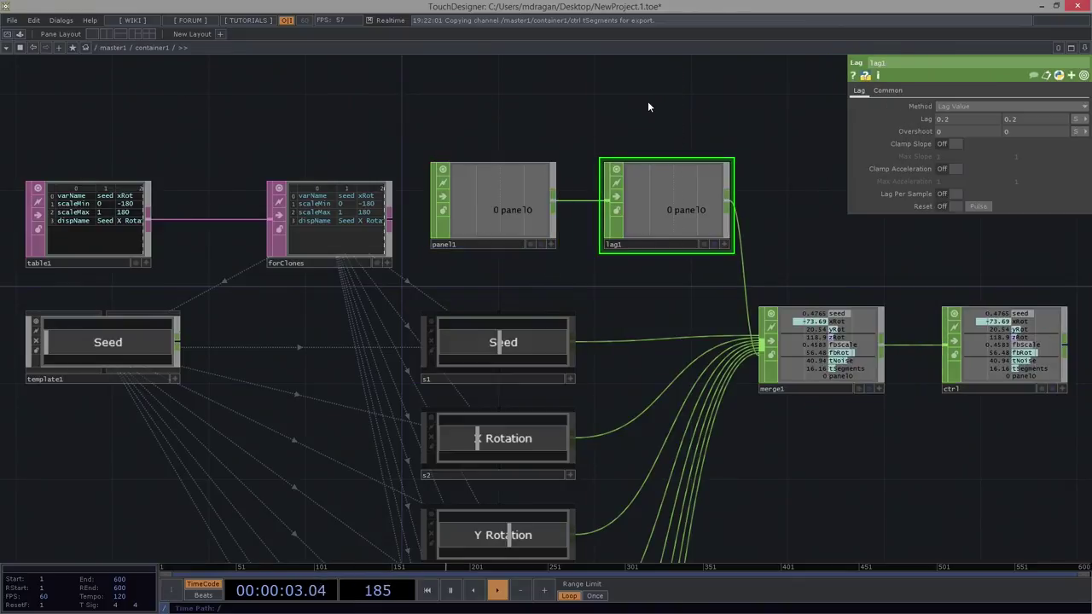
left_click_drag(648, 101, 401, 95)
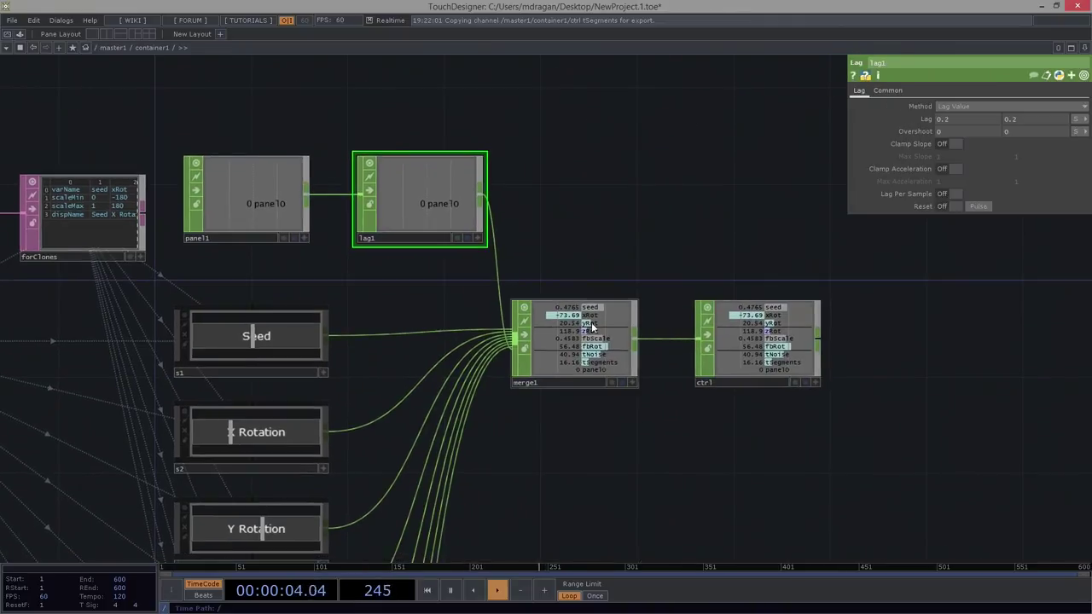
Open container1's slider panel in a floating window beside the network and go back up to the master1 level.
left_click(23, 51)
left_click_drag(128, 49, 698, 77)
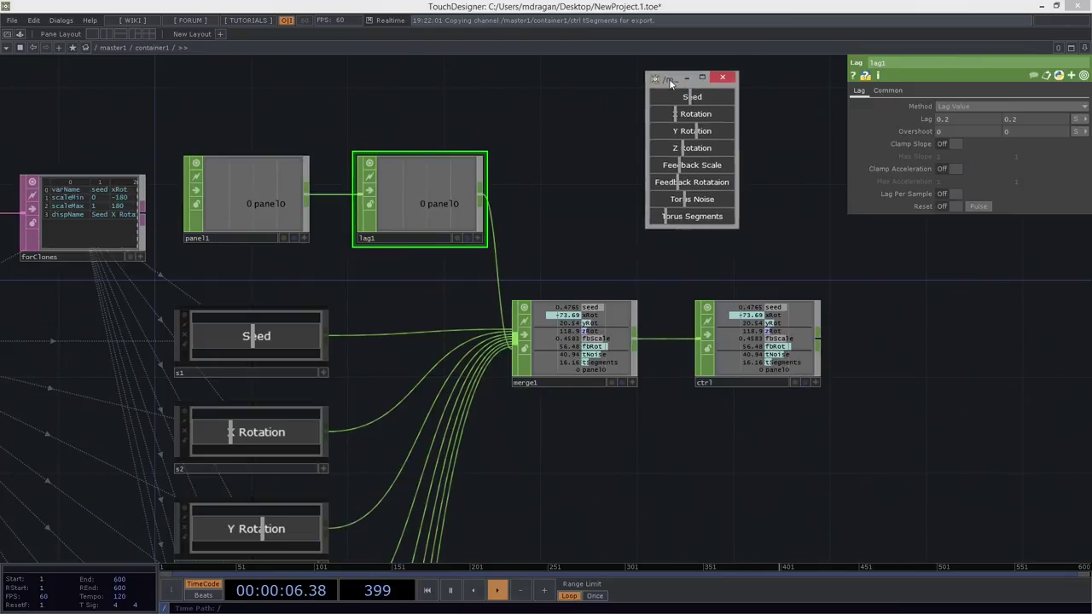
scroll(542, 235, "down", 10)
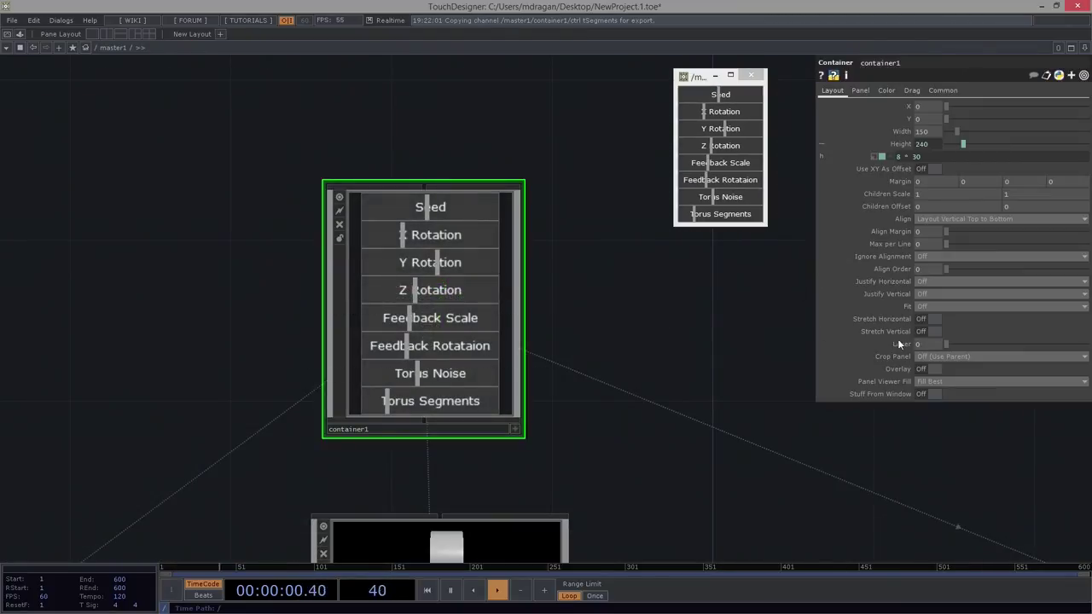
Set container1's Opacity parameter to the expression op('./ctrl')['panelO'].
left_click(860, 90)
left_click(907, 270)
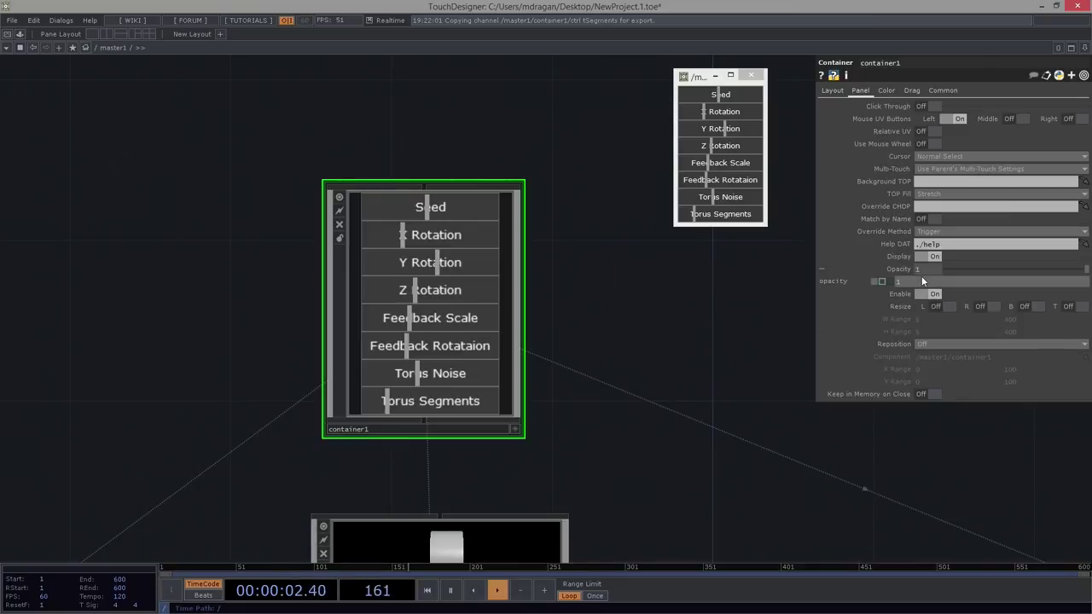
left_click(922, 280)
type("op()")
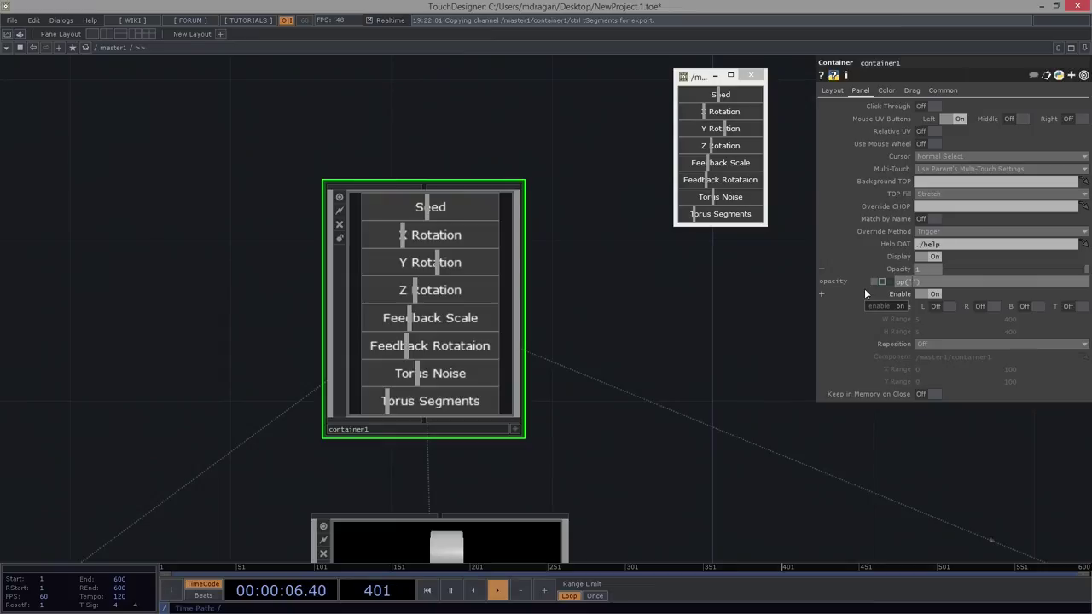
type("'./ctrl'")
type("[]")
type("''")
type("panel0")
key("Return")
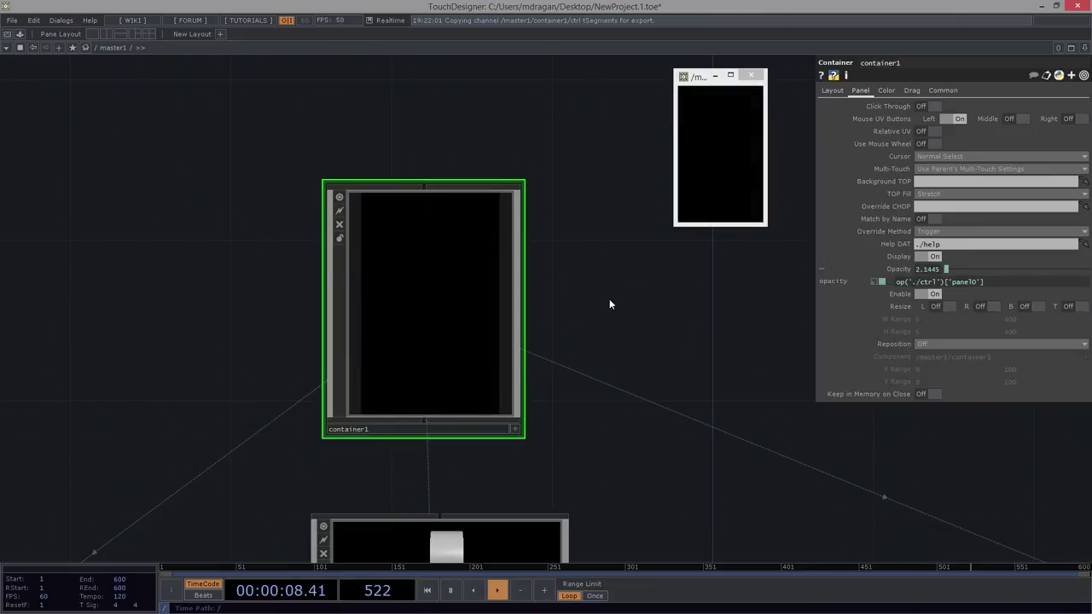
Add a Trail CHOP above merge1 inside container1 and wire both lag1 and panel1 into it.
scroll(419, 276, "up", 5)
left_click_drag(516, 84, 515, 169)
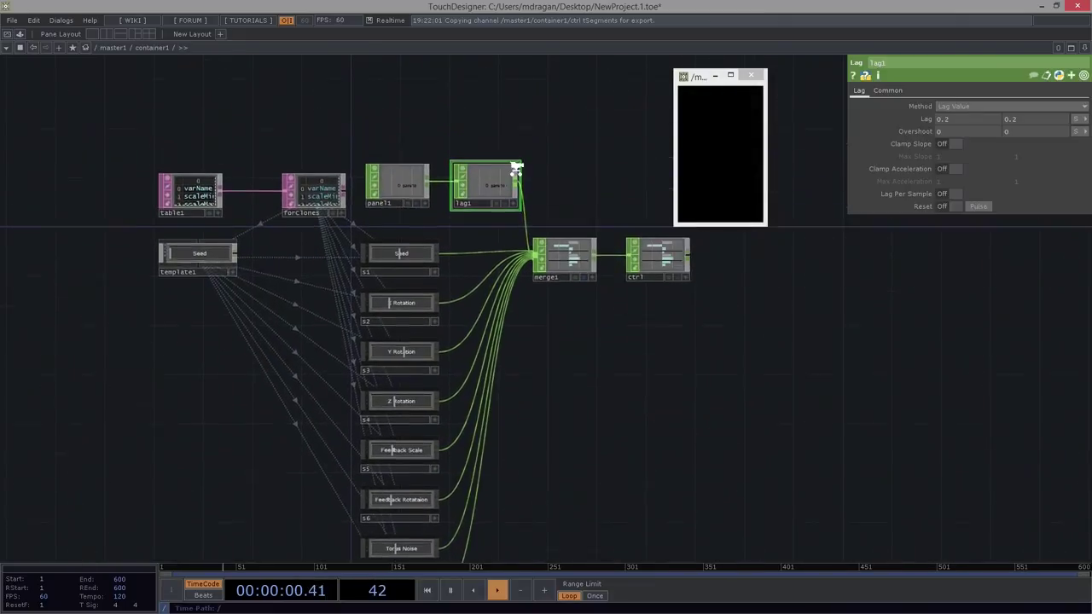
scroll(515, 171, "up", 5)
key("Tab")
type("tra")
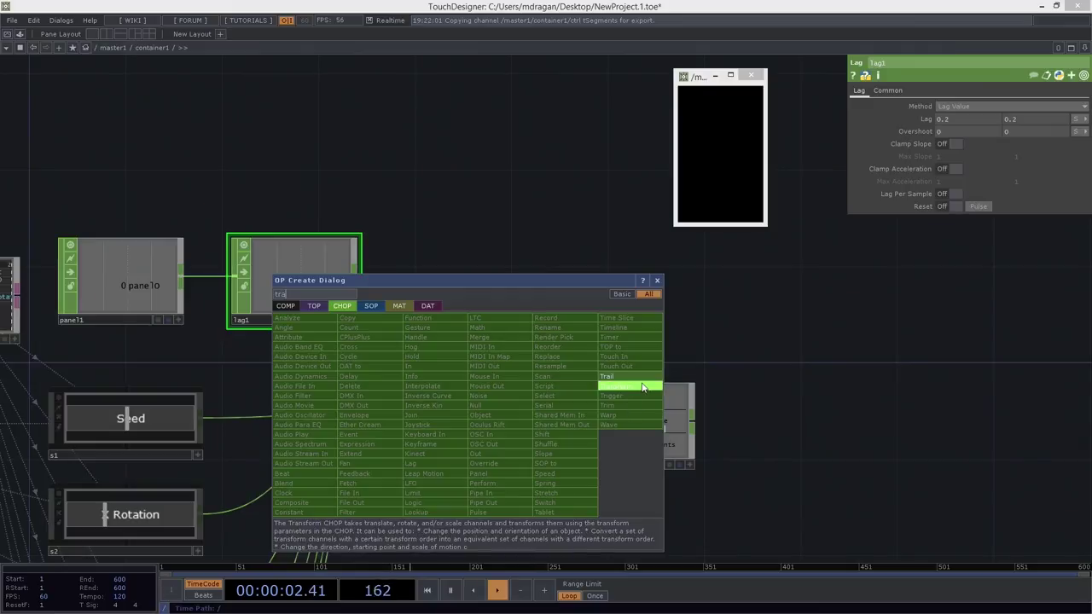
left_click(638, 376)
left_click(341, 116)
left_click_drag(351, 142, 505, 210)
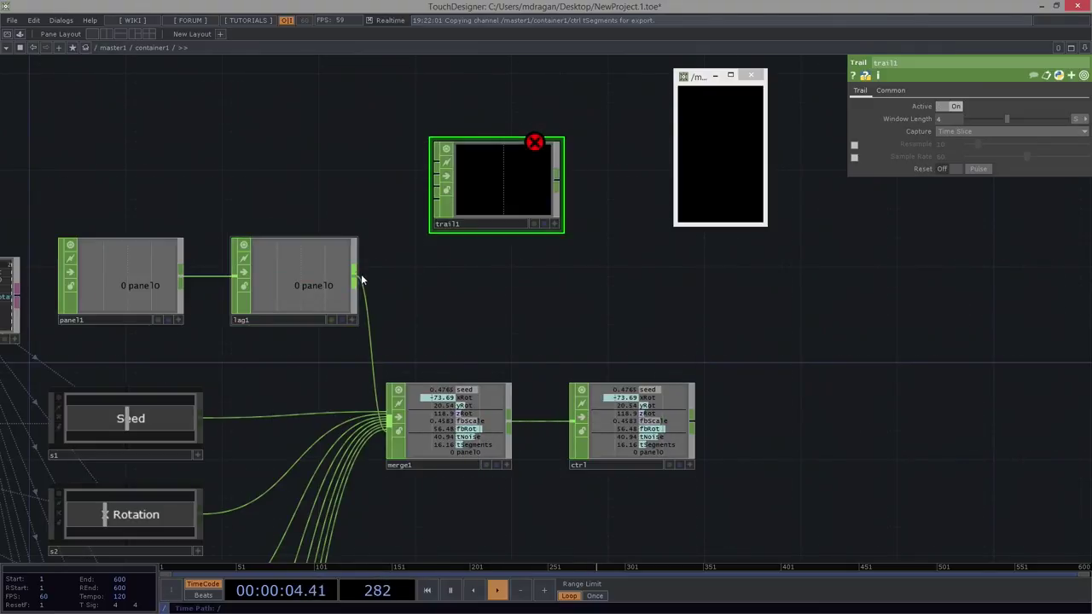
left_click_drag(356, 276, 438, 175)
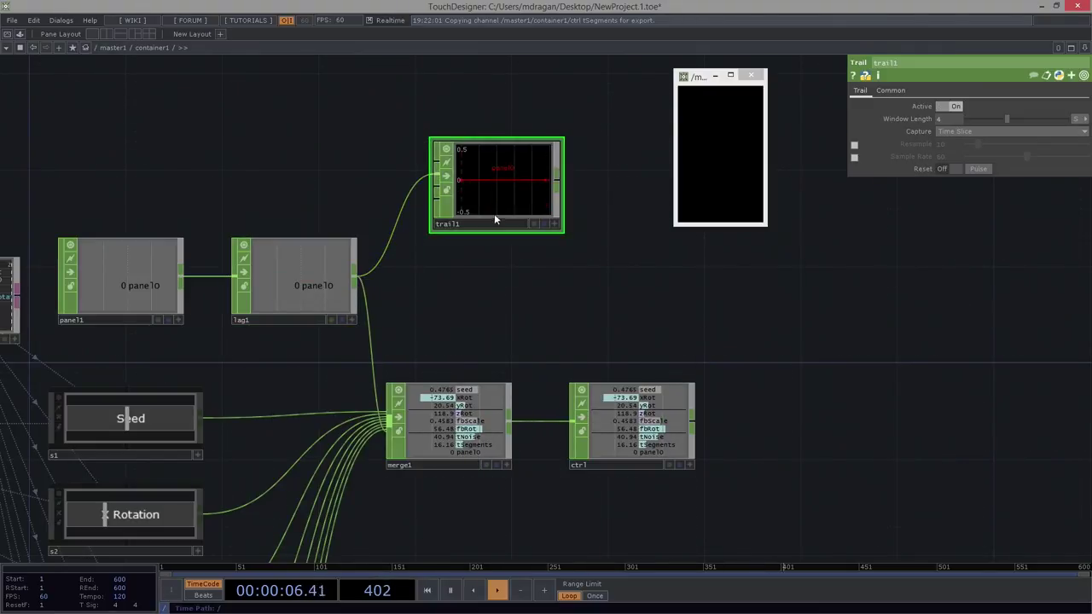
scroll(455, 148, "up", 2)
mouse_move(181, 275)
left_mouse_down()
mouse_move(311, 168)
mouse_move(415, 156)
mouse_move(426, 165)
left_mouse_up()
Test the panel's fade by moving in and out of the floating slider window while comparing the curves in trail1.
left_click(742, 113)
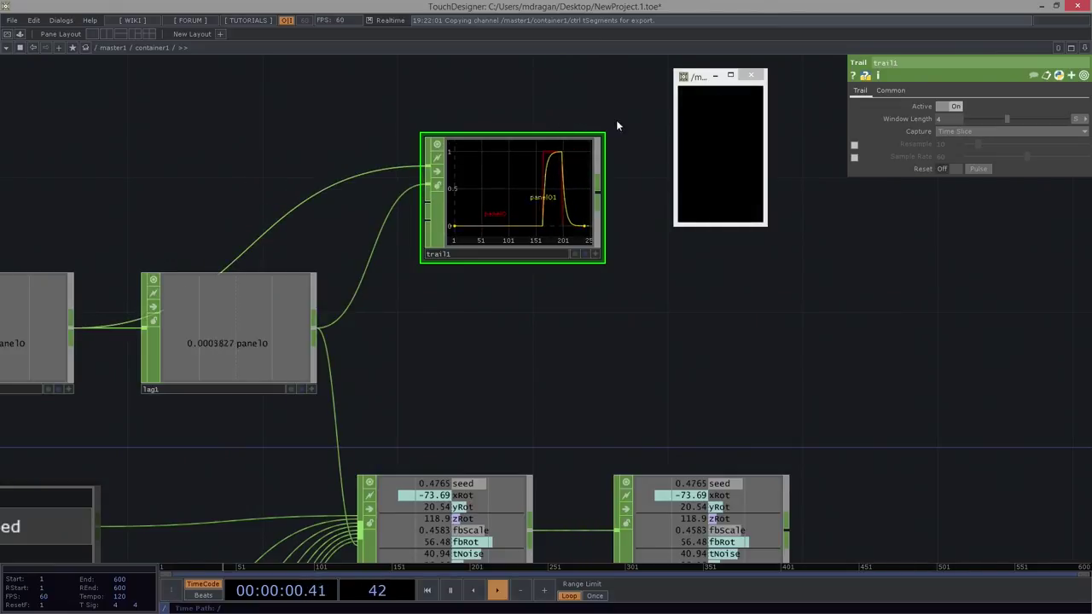
left_click(742, 113)
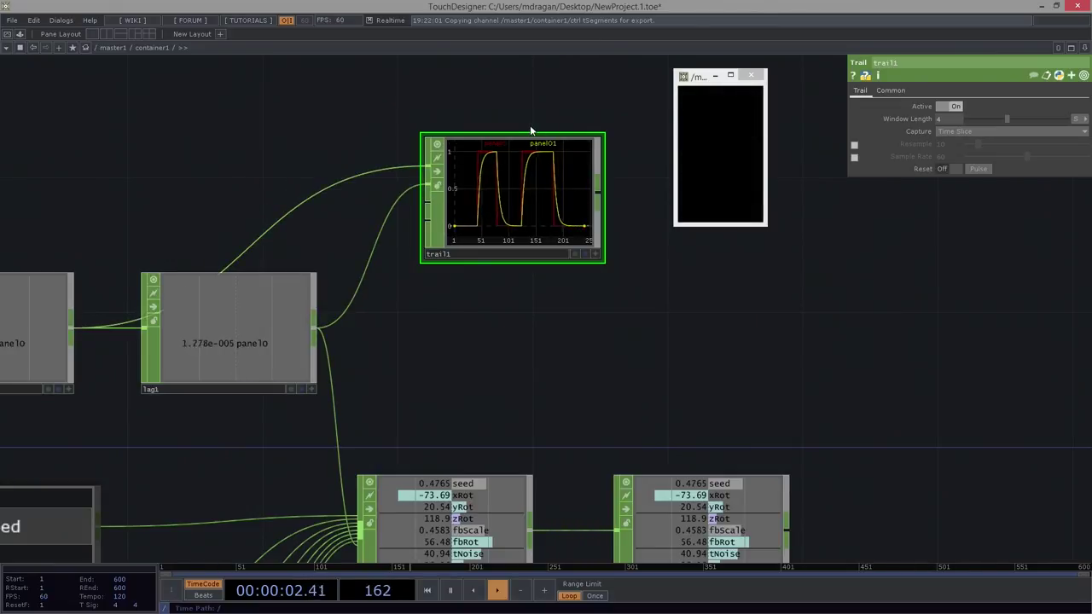
mouse_move(703, 139)
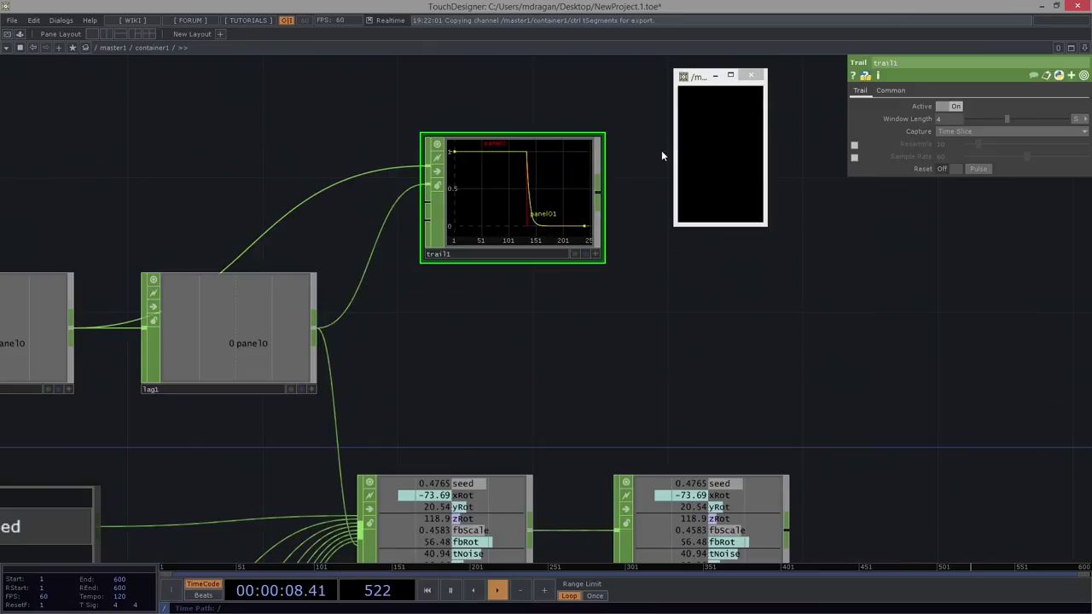
Set lag1's second Lag value to 0.8, try the slower fade-out on the floating panel and close its window.
left_click_drag(444, 302, 234, 384)
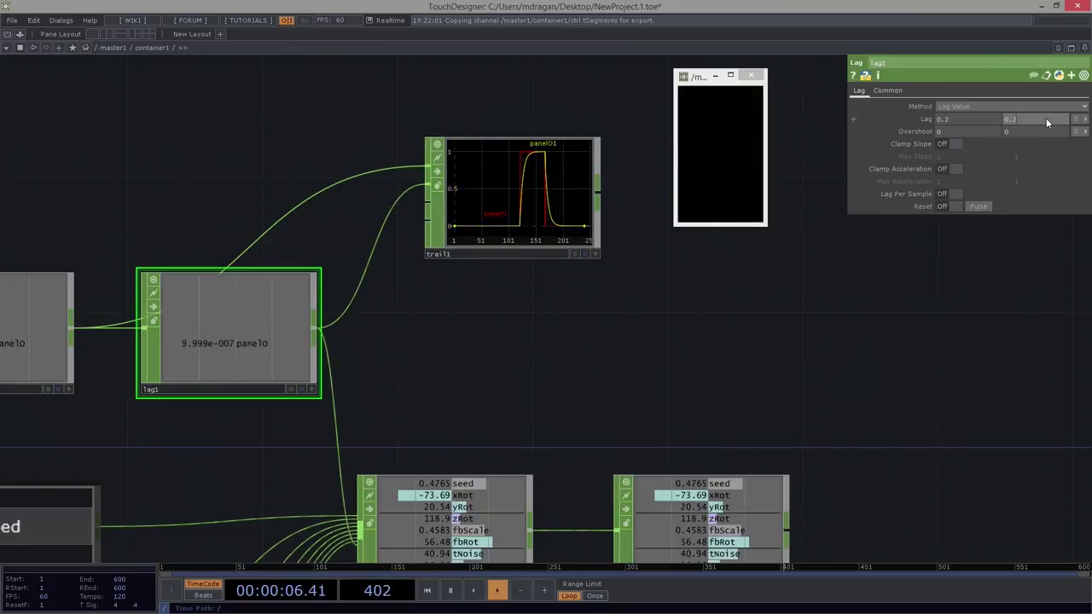
type("8")
key("Return")
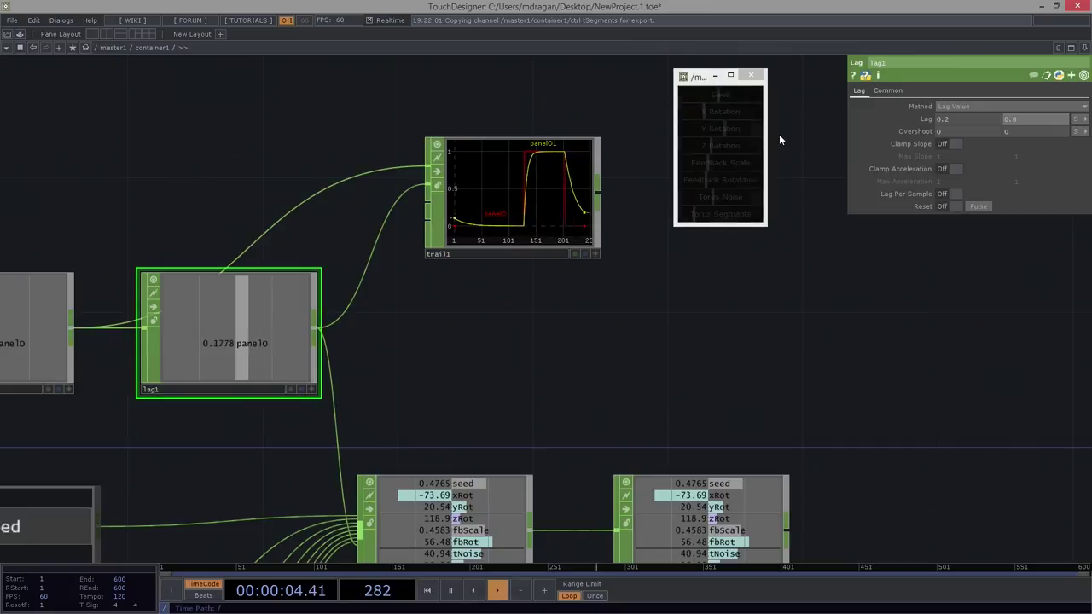
left_click(753, 76)
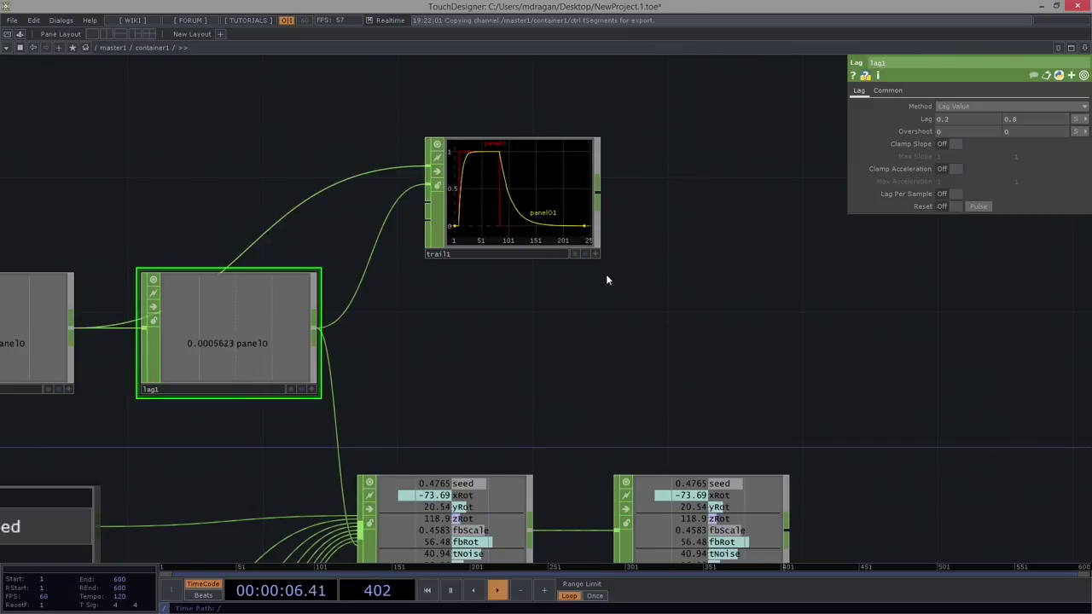
Delete the trail1 CHOP from container1's network.
scroll(604, 283, "down", 10)
middle_click_drag(388, 337, 641, 164)
right_click_drag(660, 90, 516, 152)
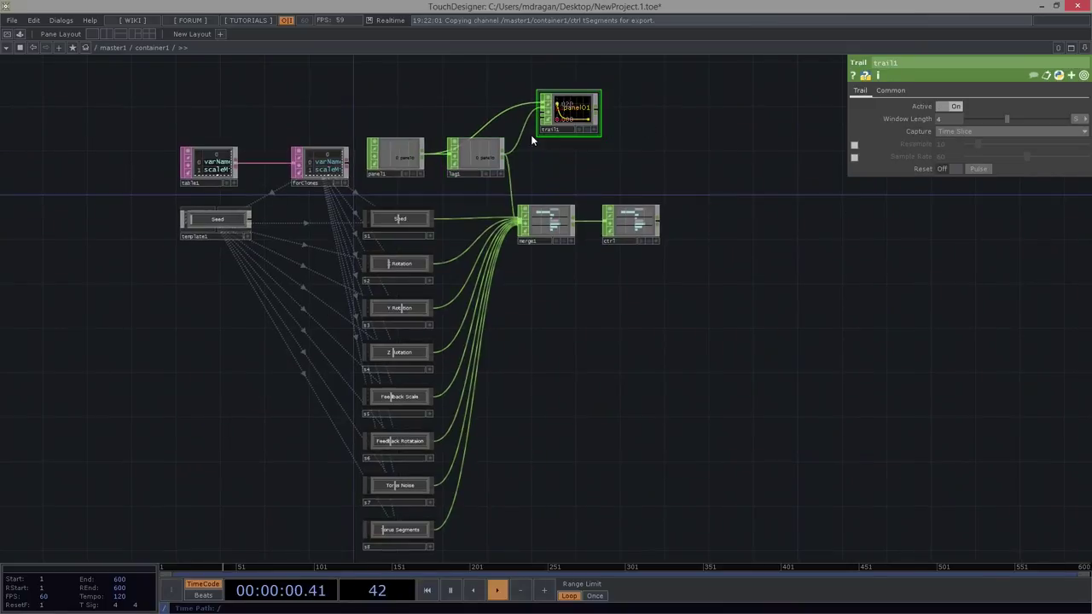
key("Delete")
Return to the project's root level and check the slider overlay's fade in master1's active node viewer.
key("u")
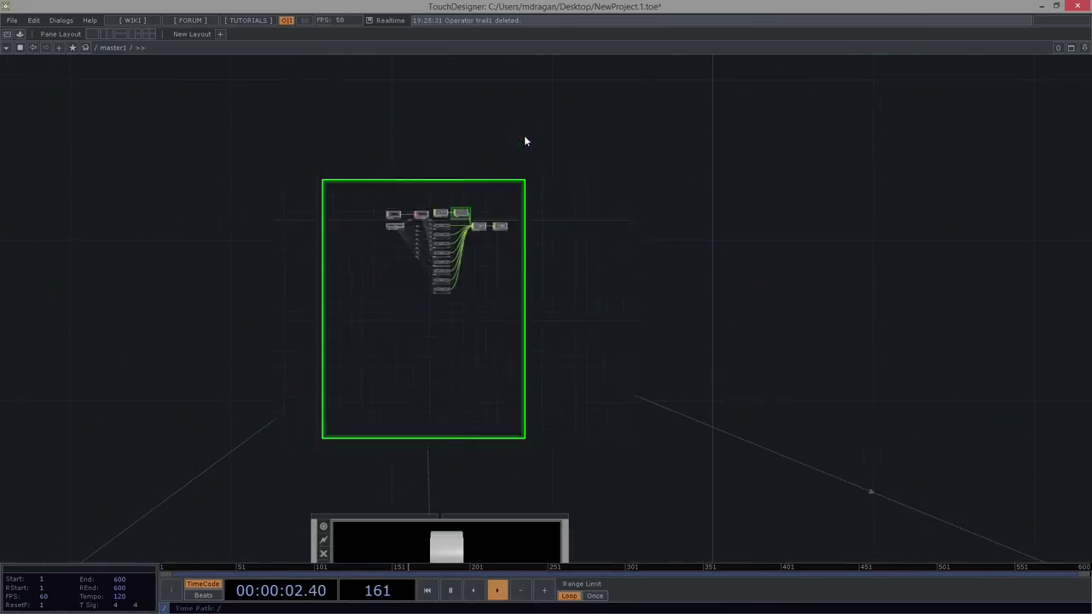
key("u")
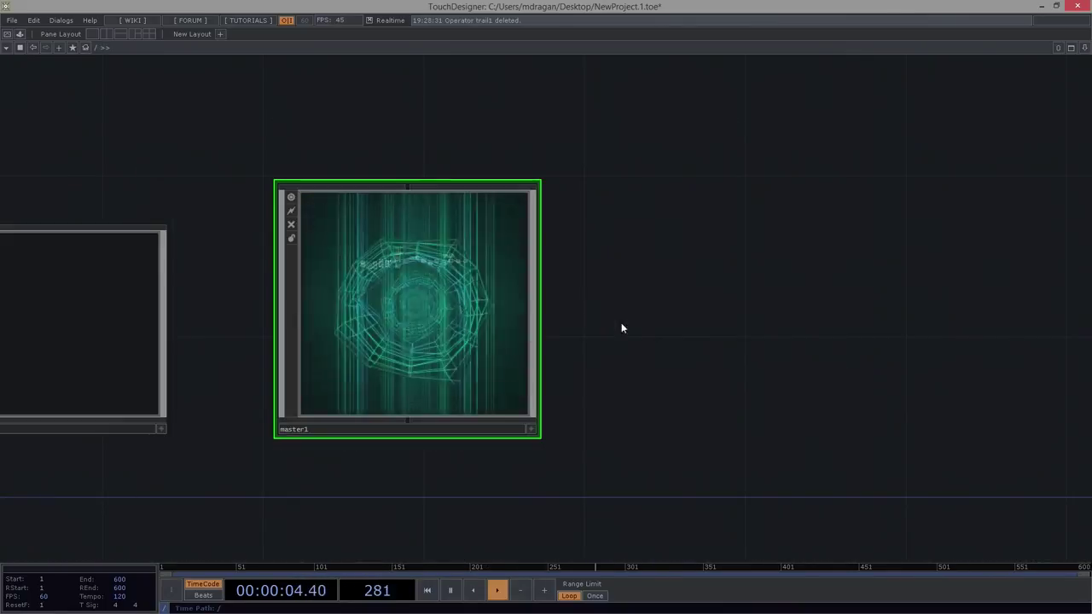
middle_click_drag(668, 221, 446, 395)
left_click_drag(446, 395, 415, 428)
middle_click_drag(497, 274, 628, 262)
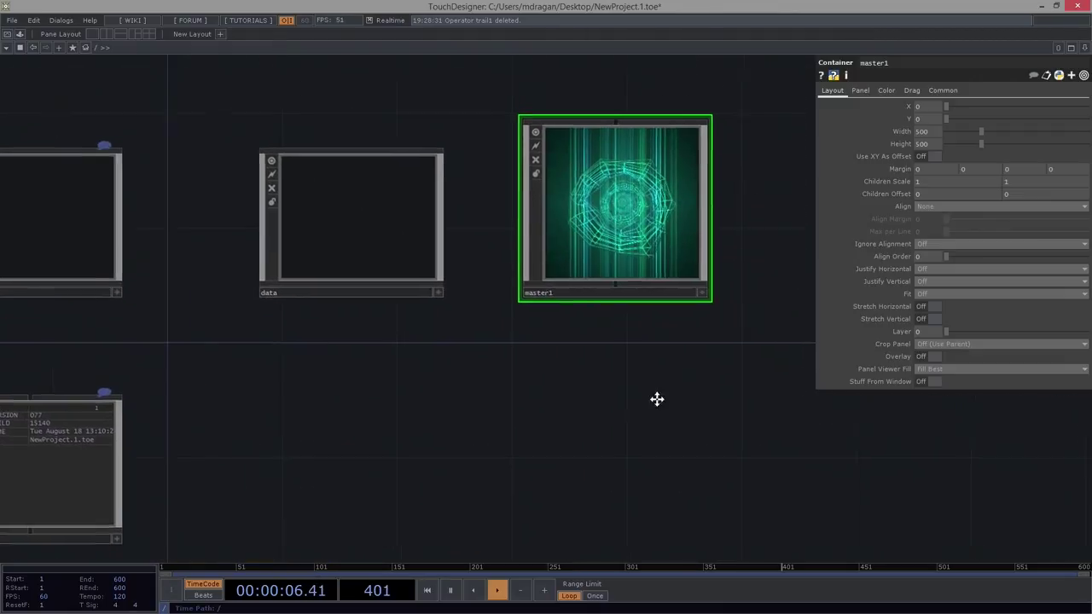
left_click_drag(657, 398, 537, 454)
middle_click_drag(516, 341, 586, 324)
key("a")
mouse_move(395, 307)
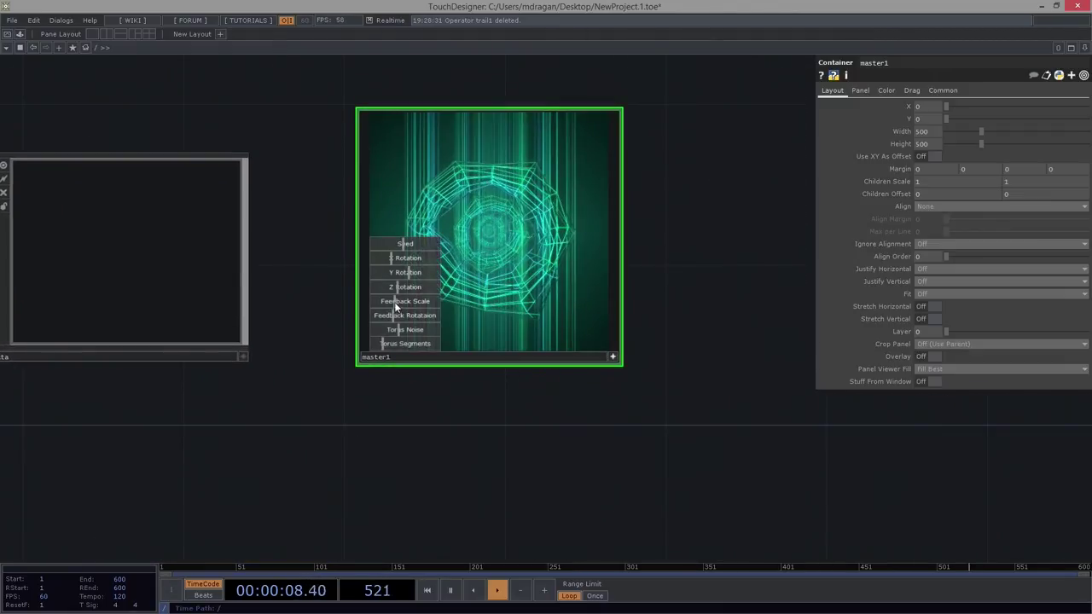
left_click(612, 357)
View master1 in its own floating window, check the slider overlay fading in and out, and close the window.
right_click(568, 277)
left_click(578, 248)
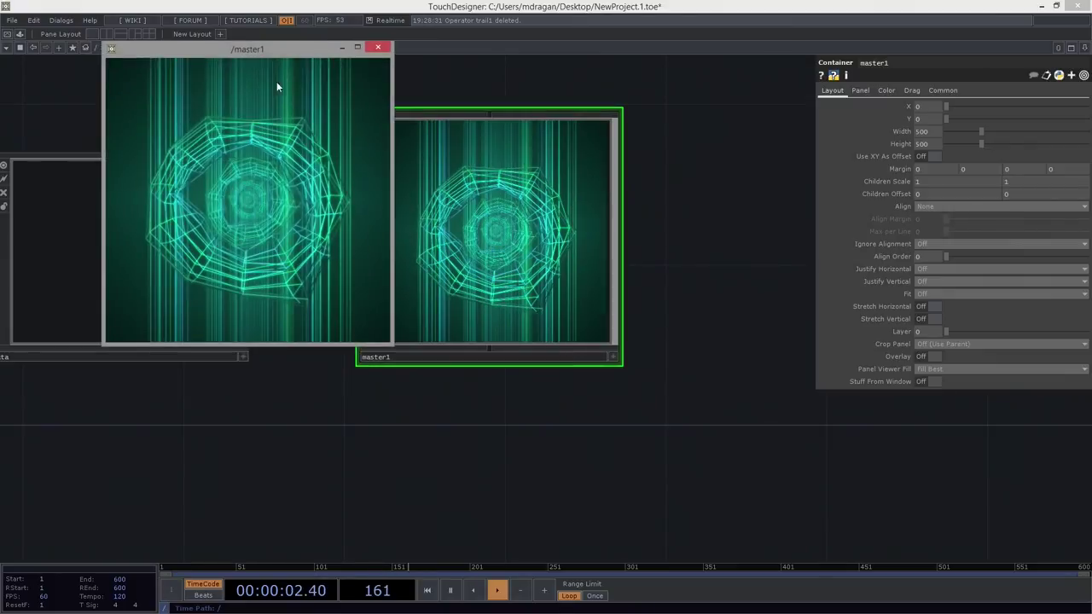
left_click_drag(239, 59, 573, 123)
mouse_move(464, 363)
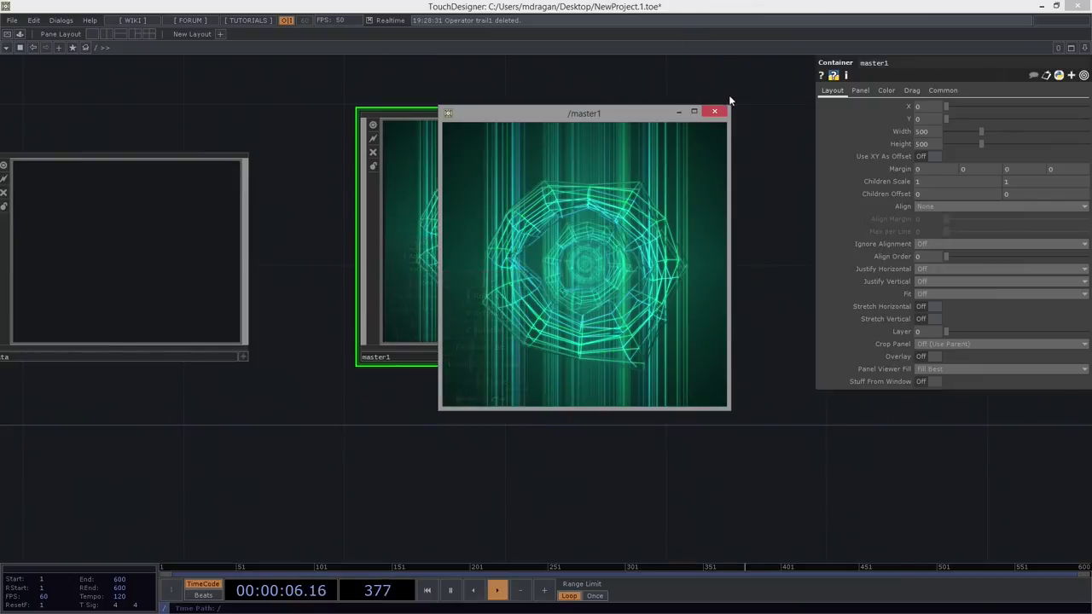
left_click(715, 111)
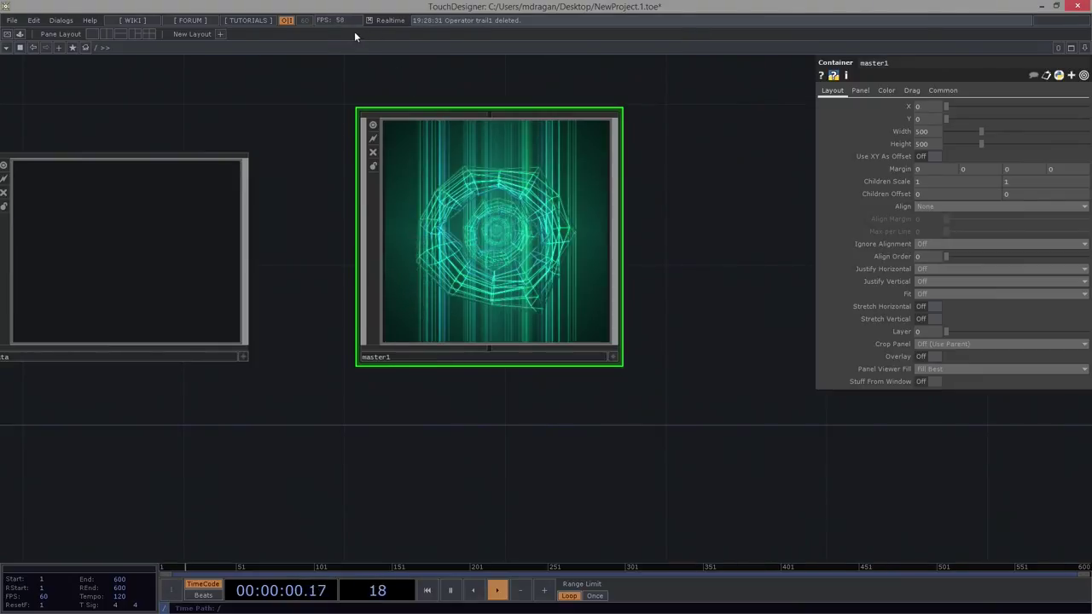
left_click_drag(698, 147, 648, 169)
scroll(647, 168, "up", 3)
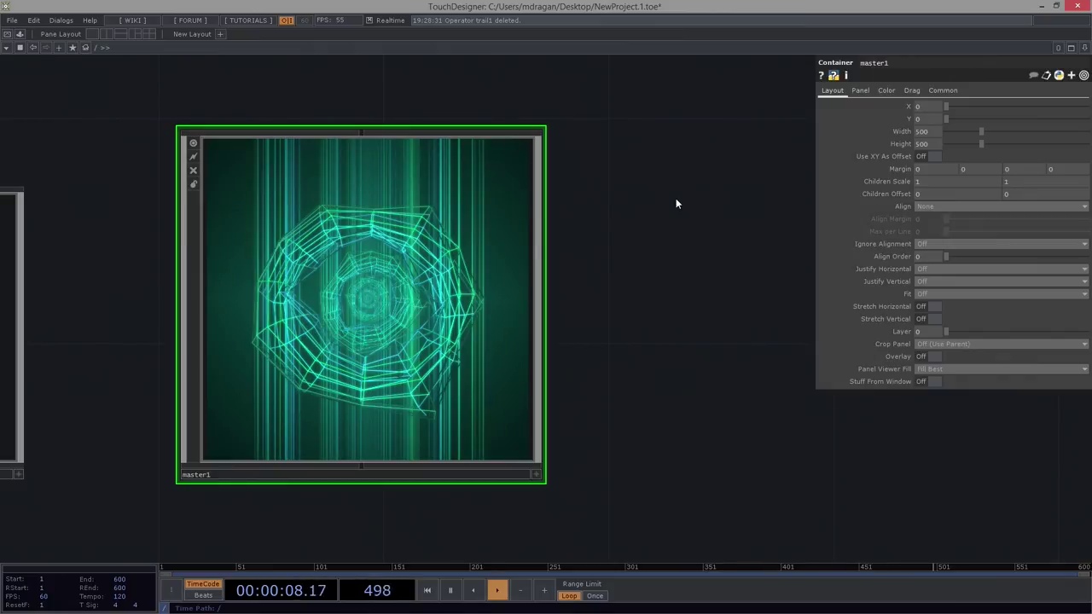
scroll(689, 145, "down", 5)
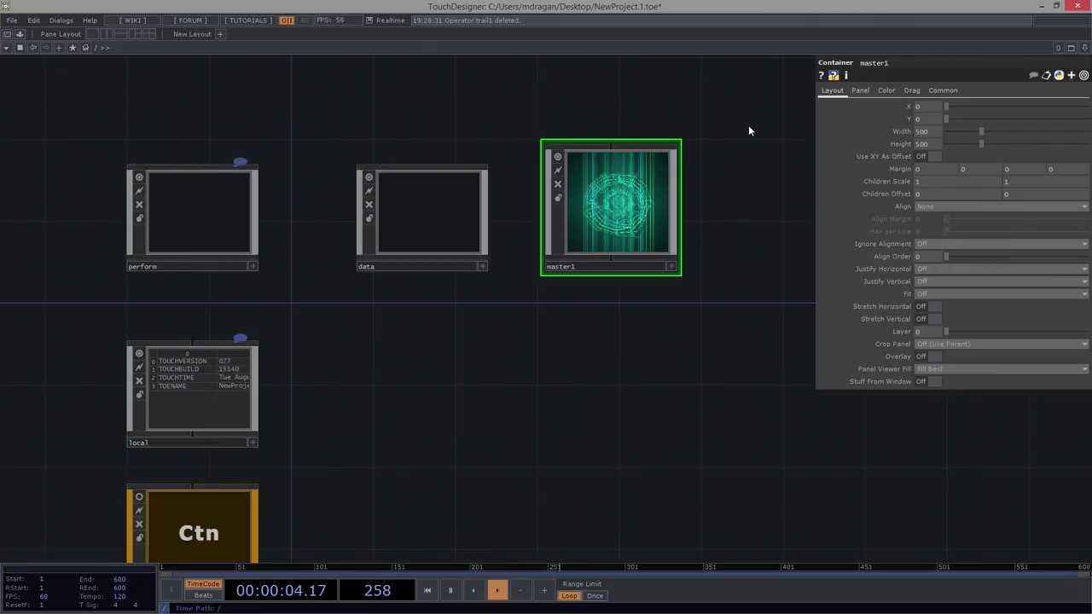
scroll(661, 194, "up", 3)
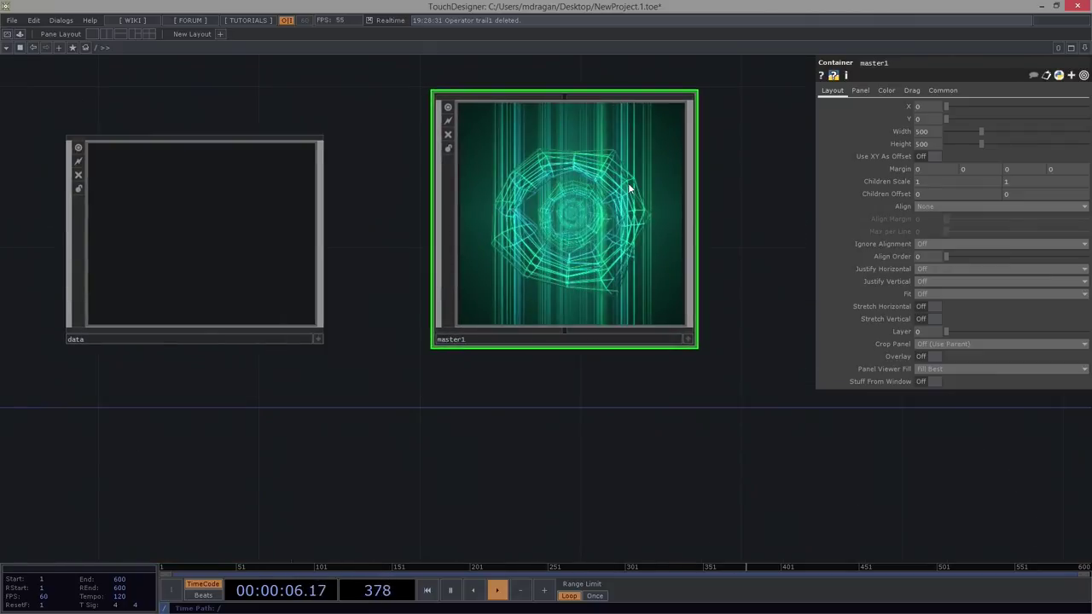